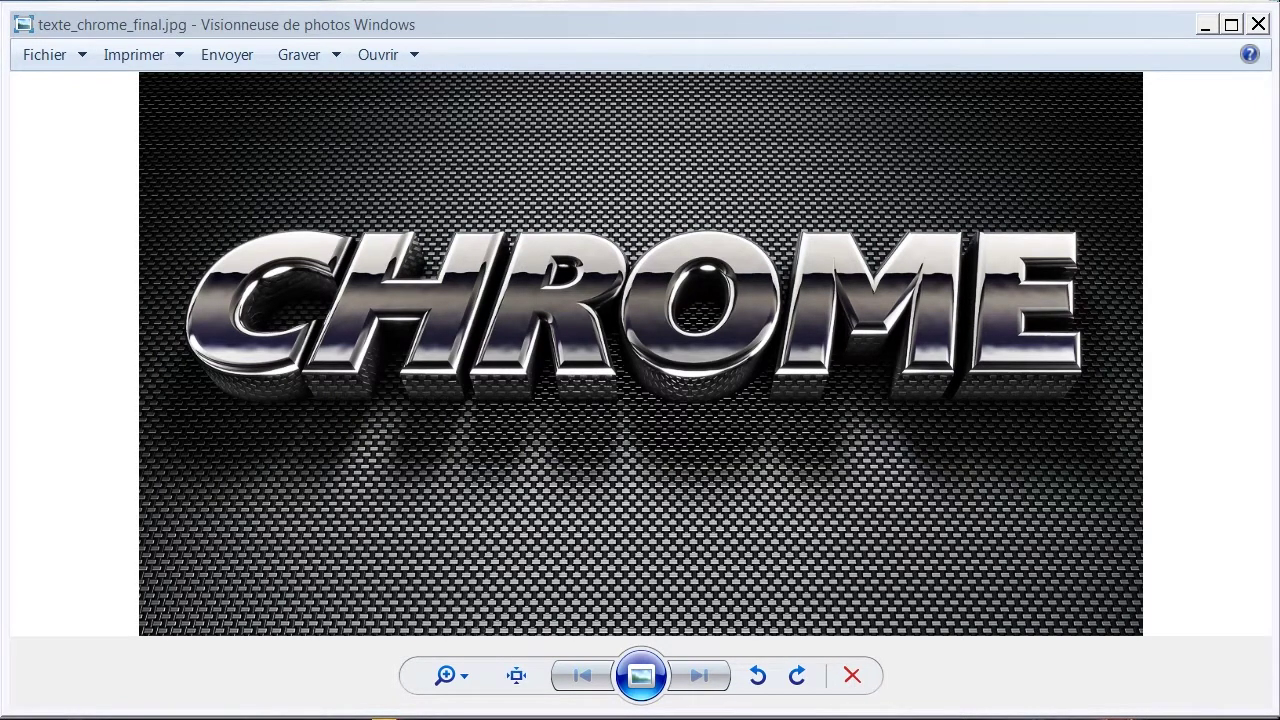
Minimize the chrome reference image, view Cinema 4D's version info, then dismiss it
{"action": "left_click", "coordinate": [1204, 26]}
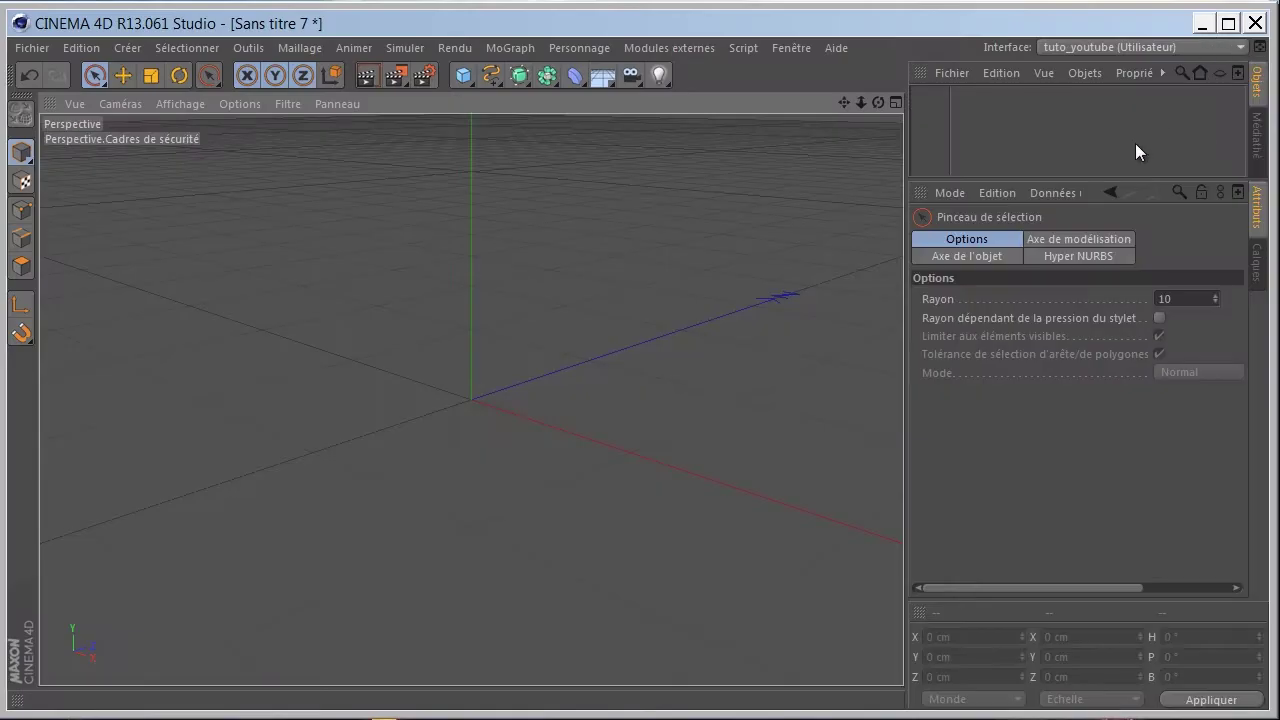
{"action": "left_click", "coordinate": [839, 46]}
{"action": "left_click", "coordinate": [850, 232]}
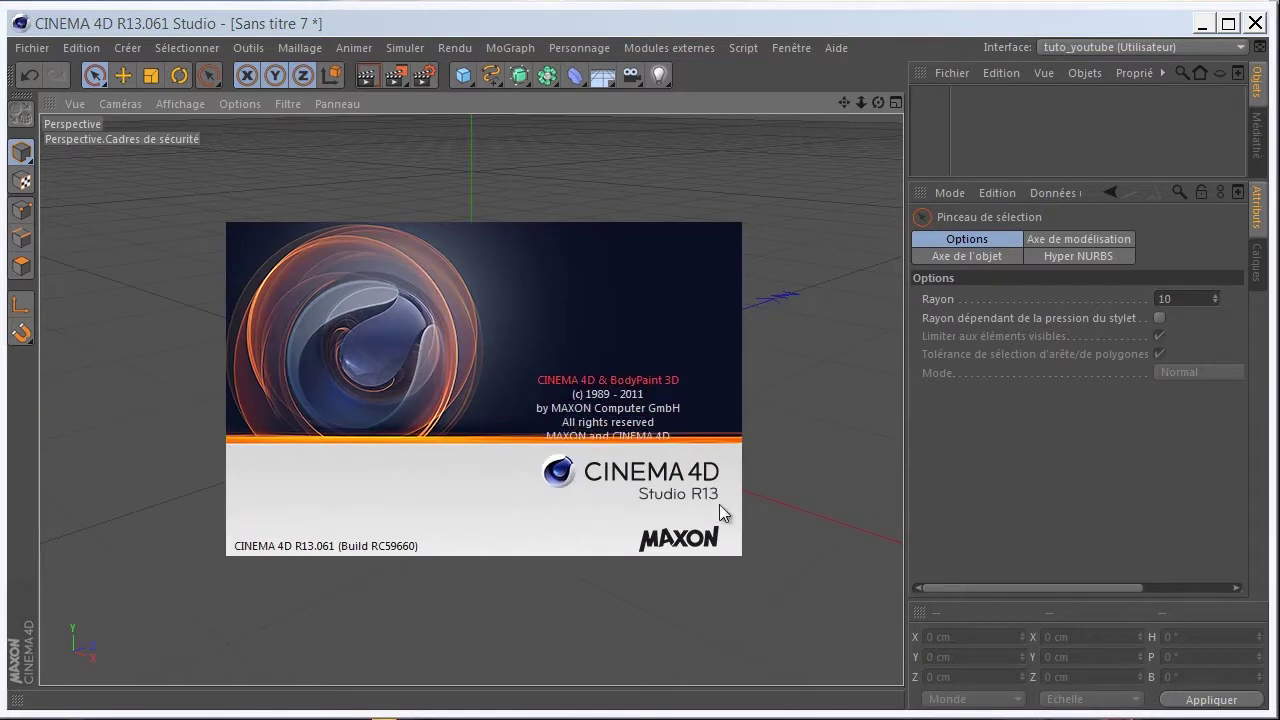
{"action": "left_click", "coordinate": [564, 503]}
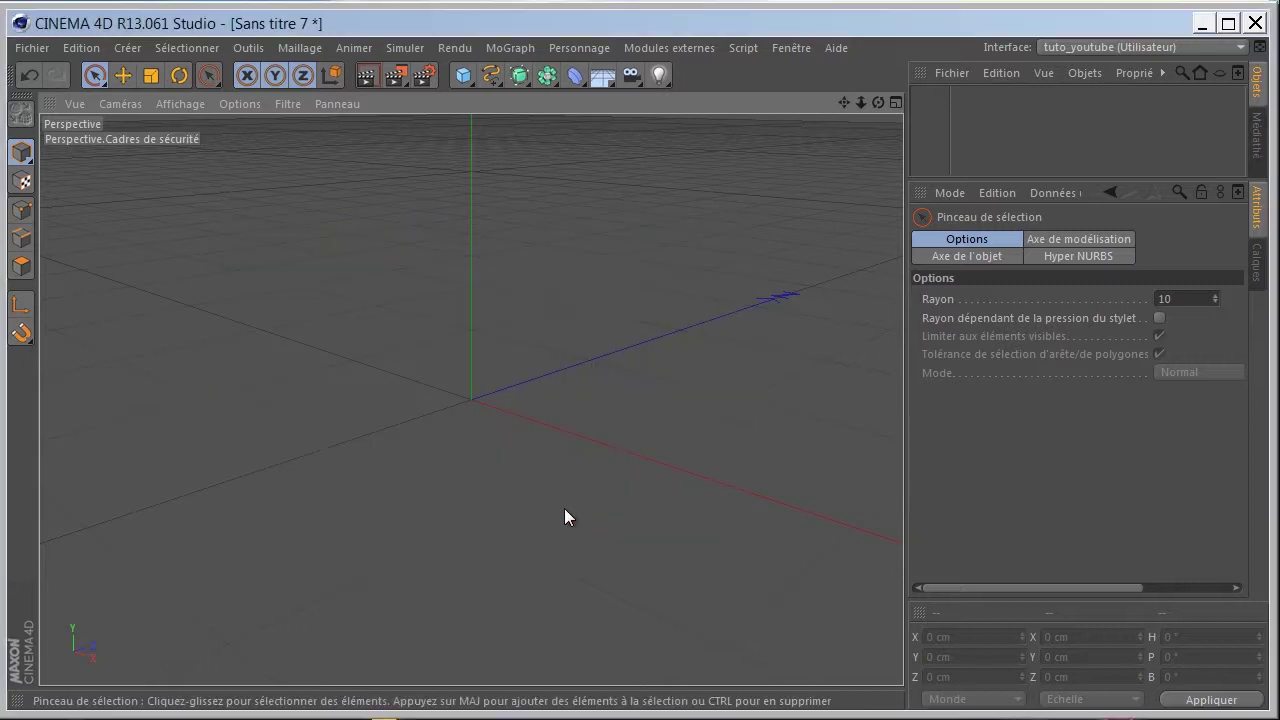
Save the scene under the file name tutorial_effet_chrome with Save As
{"action": "left_click", "coordinate": [45, 48]}
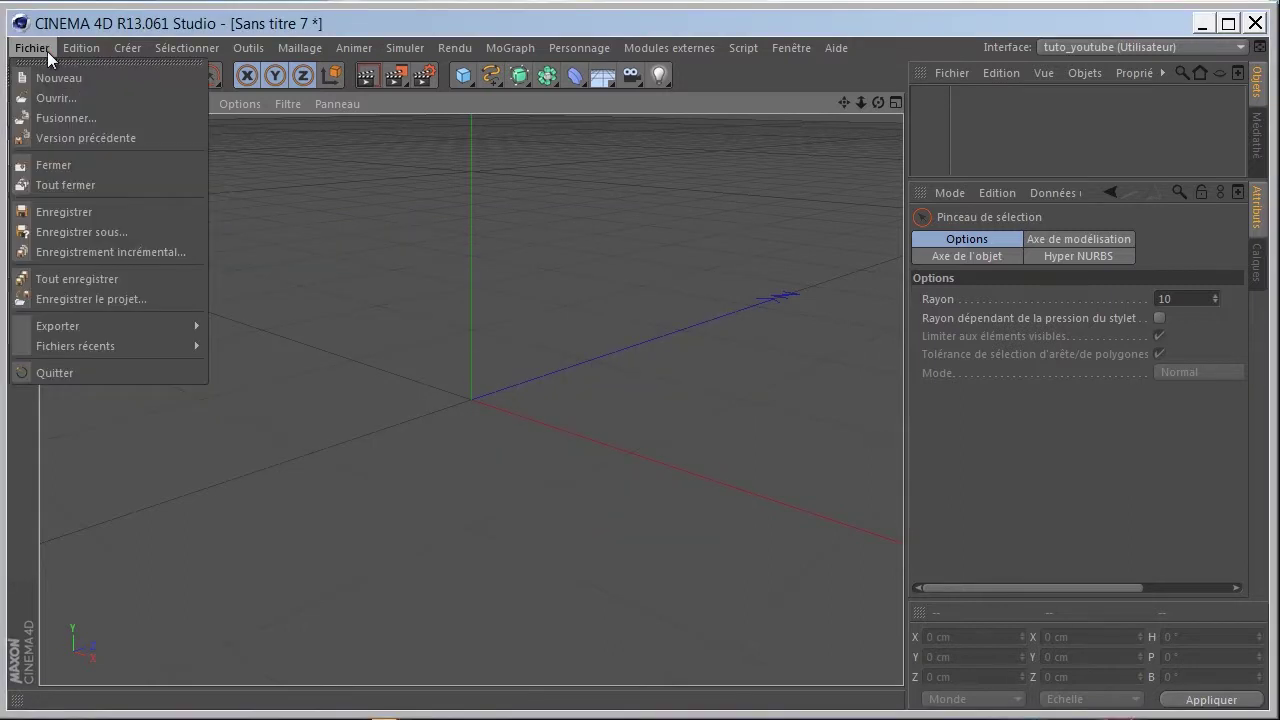
{"action": "left_click", "coordinate": [64, 231]}
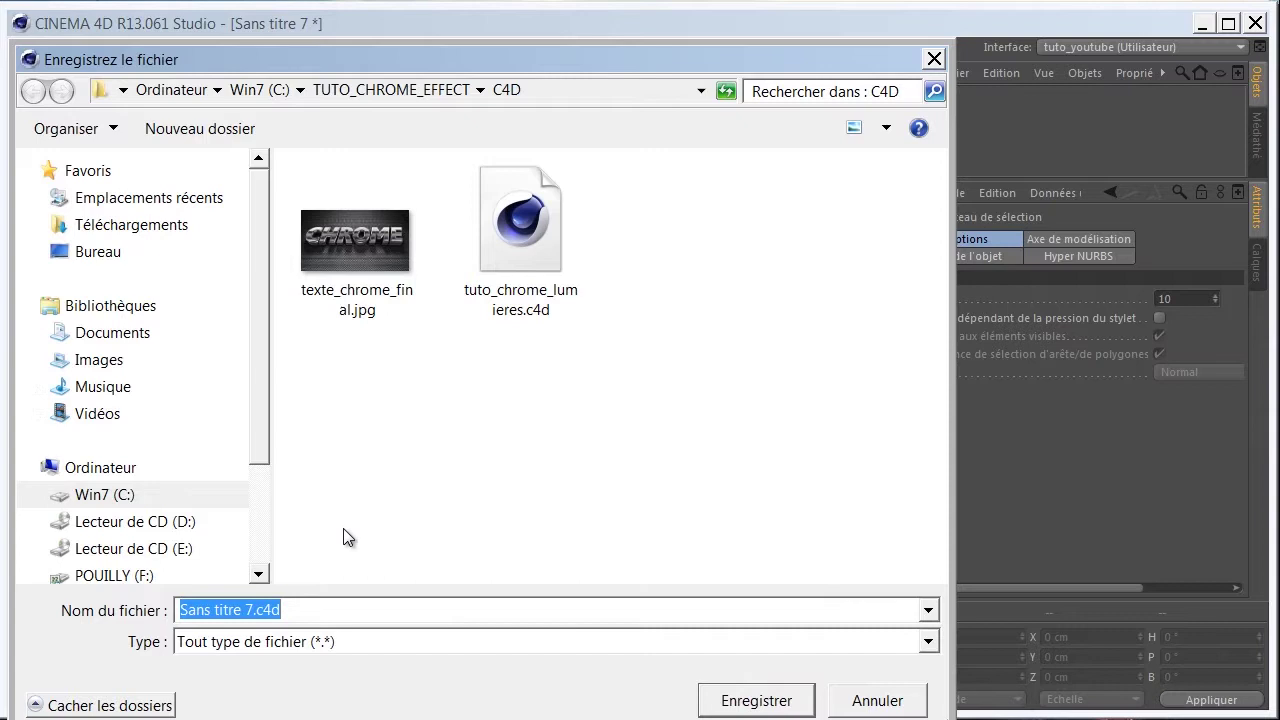
{"action": "type", "text": "tuto"}
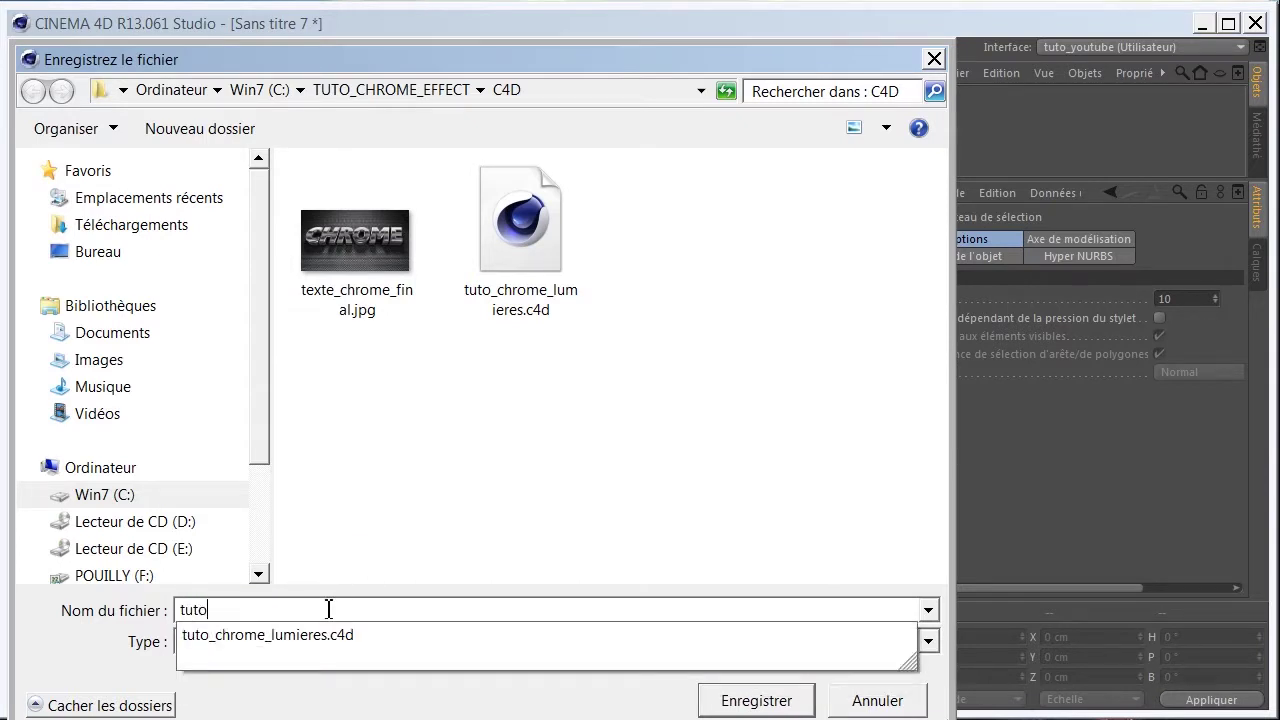
{"action": "type", "text": "rial_effe"}
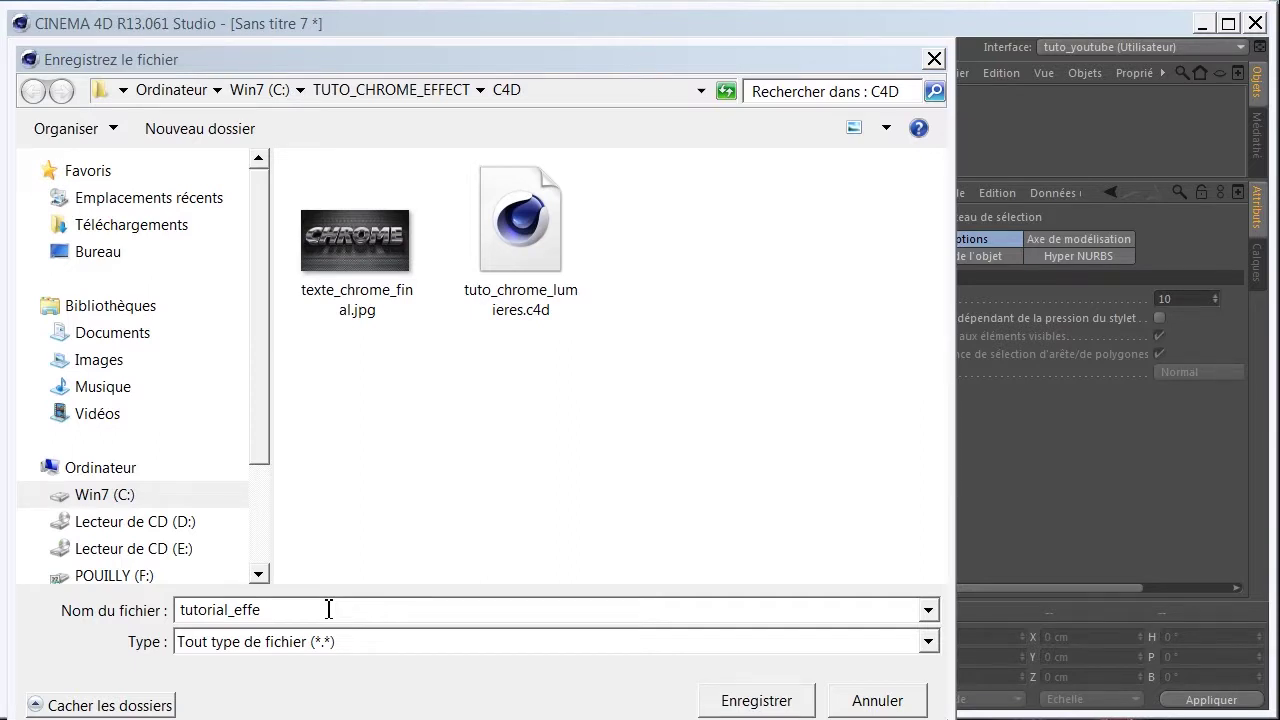
{"action": "type", "text": "t_chrome"}
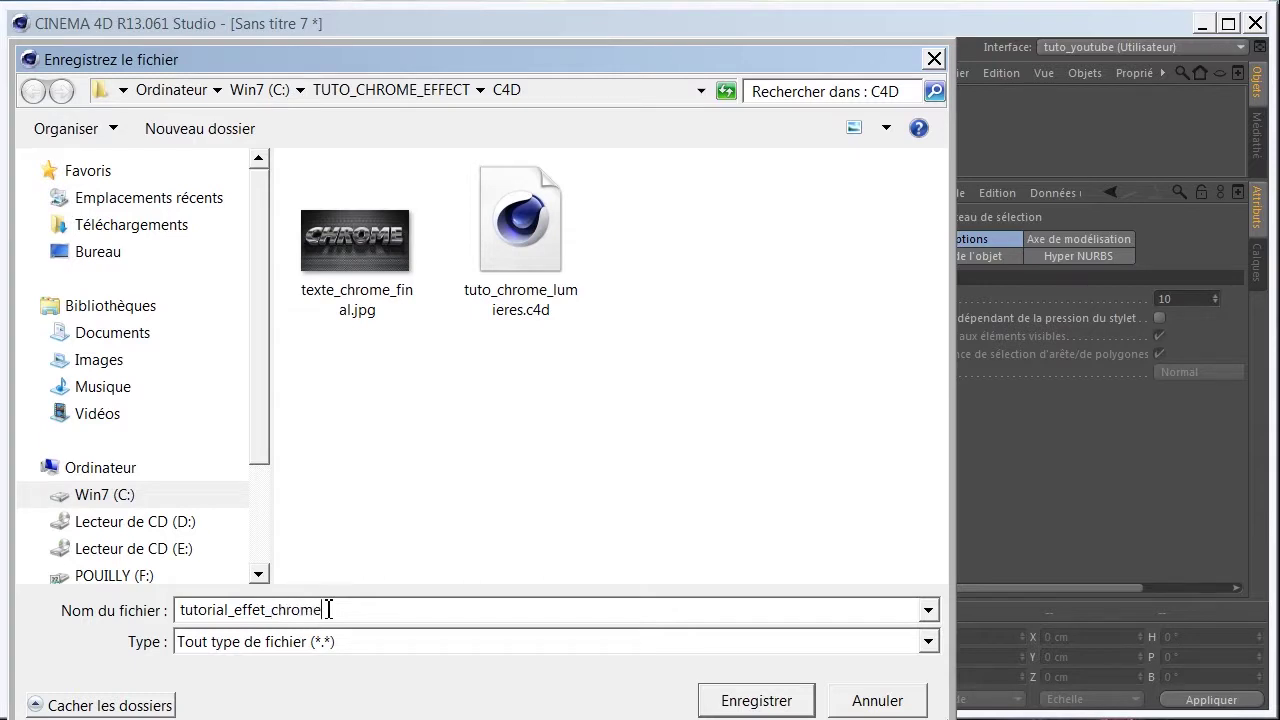
{"action": "left_click", "coordinate": [738, 700]}
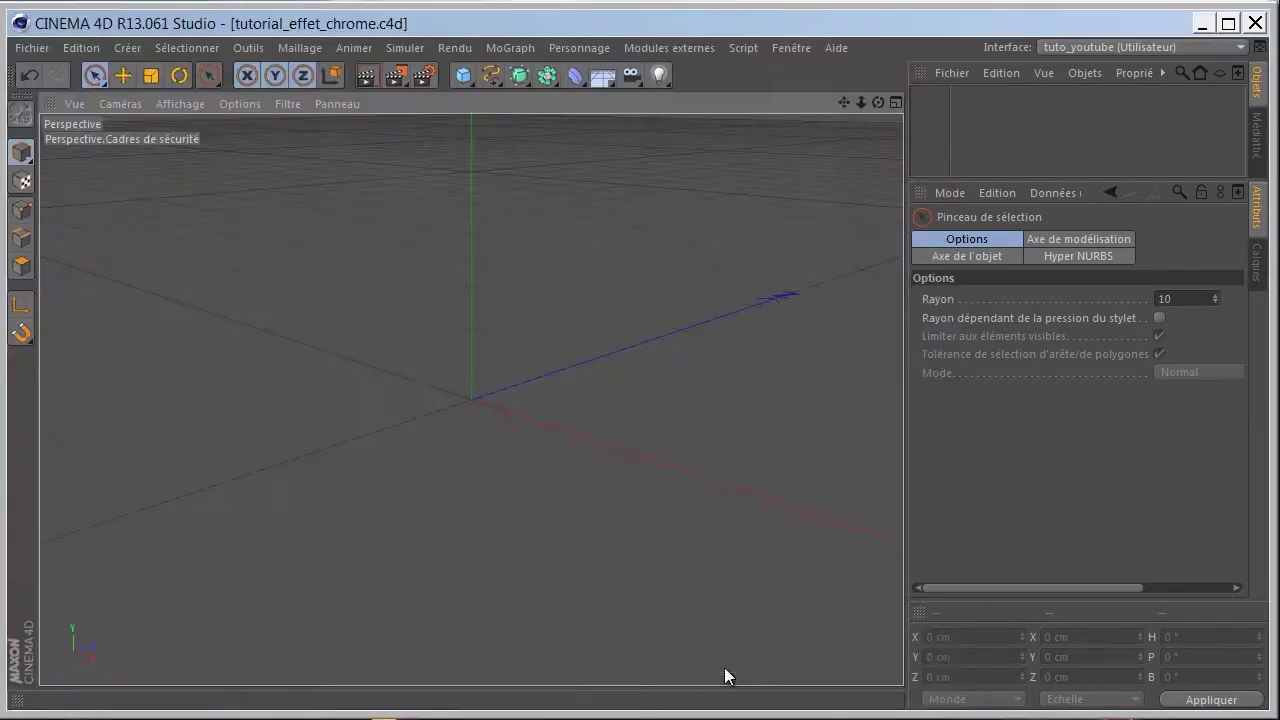
In General Preferences, set the view colour profile to Gestion des couleurs désactivée
{"action": "left_click", "coordinate": [80, 48]}
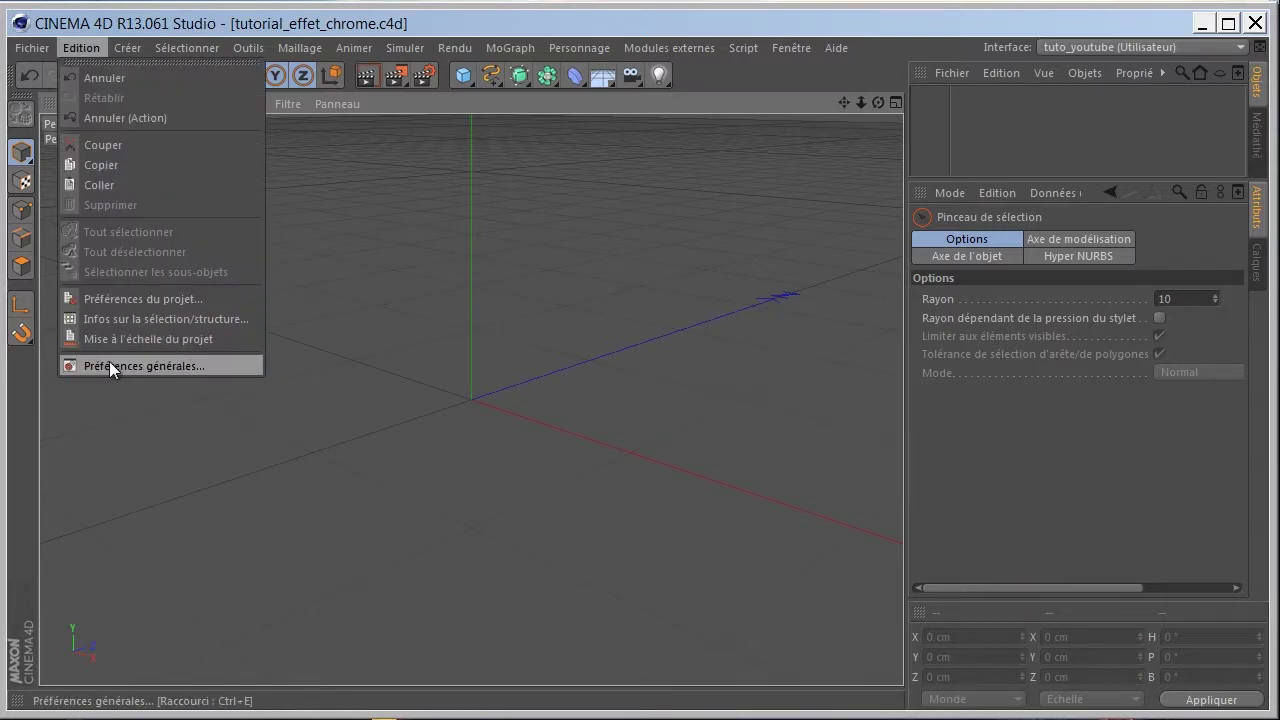
{"action": "left_click", "coordinate": [109, 363]}
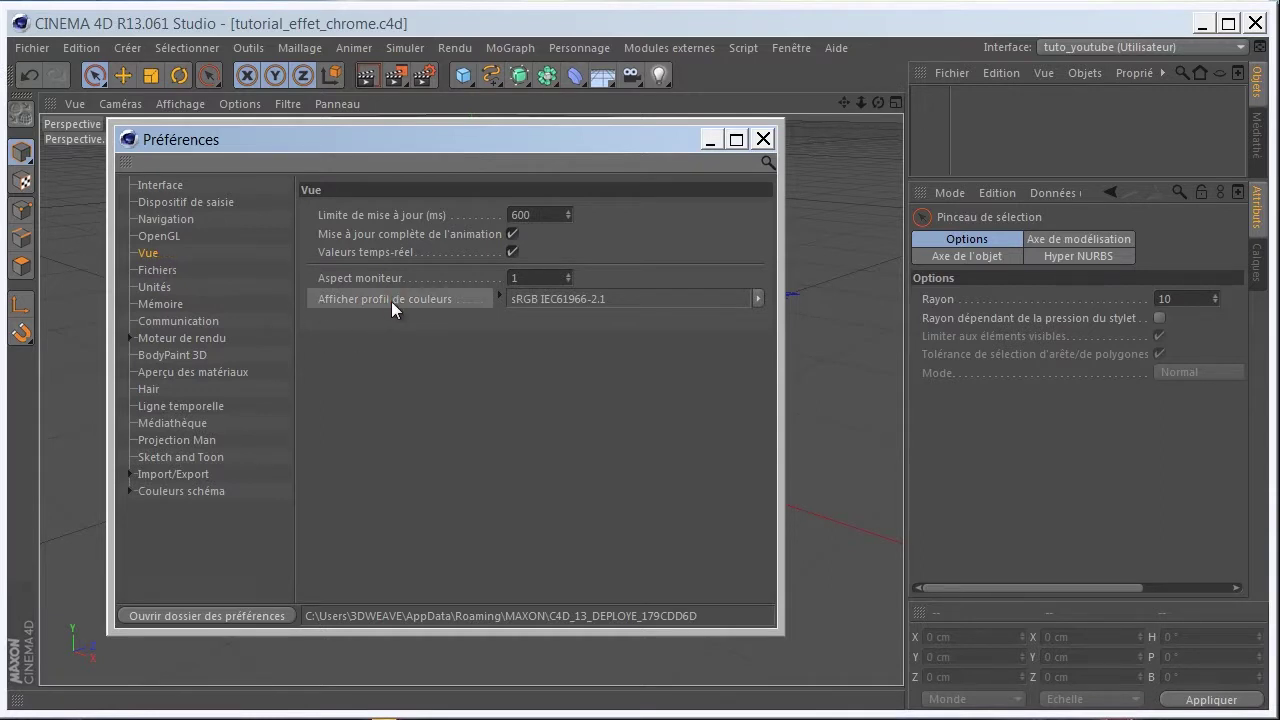
{"action": "left_click", "coordinate": [759, 299]}
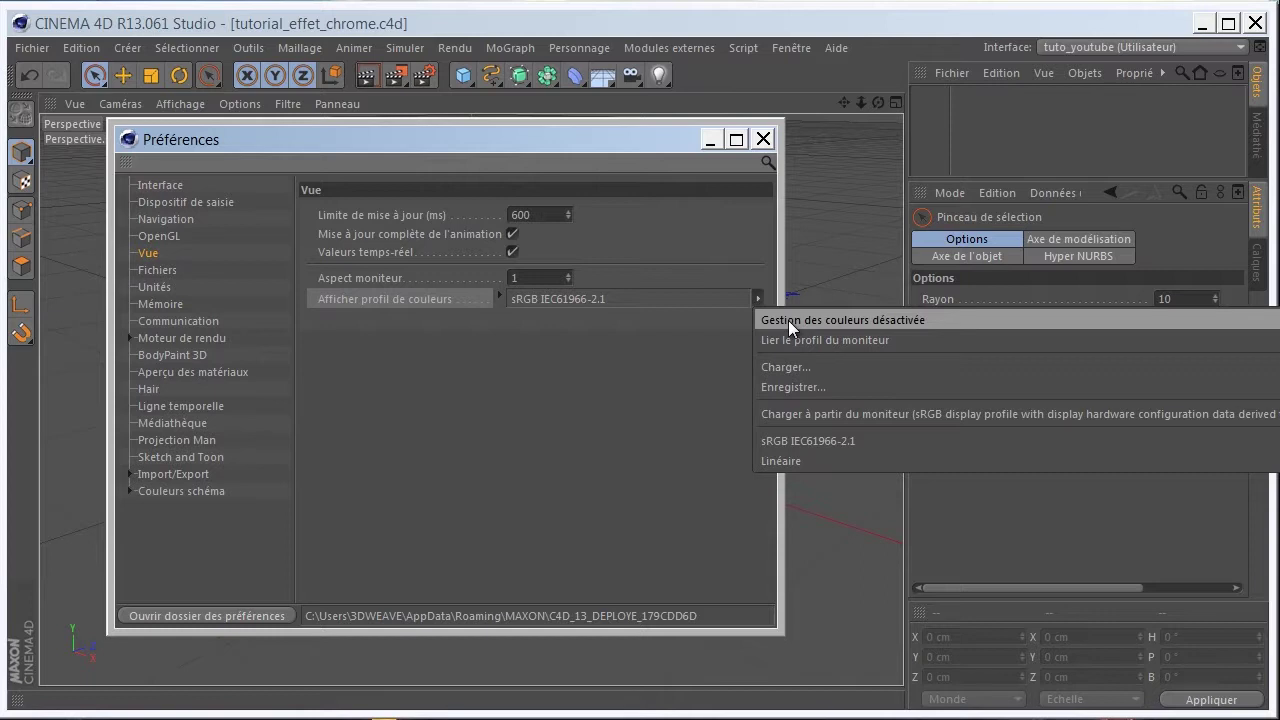
{"action": "left_click", "coordinate": [790, 322]}
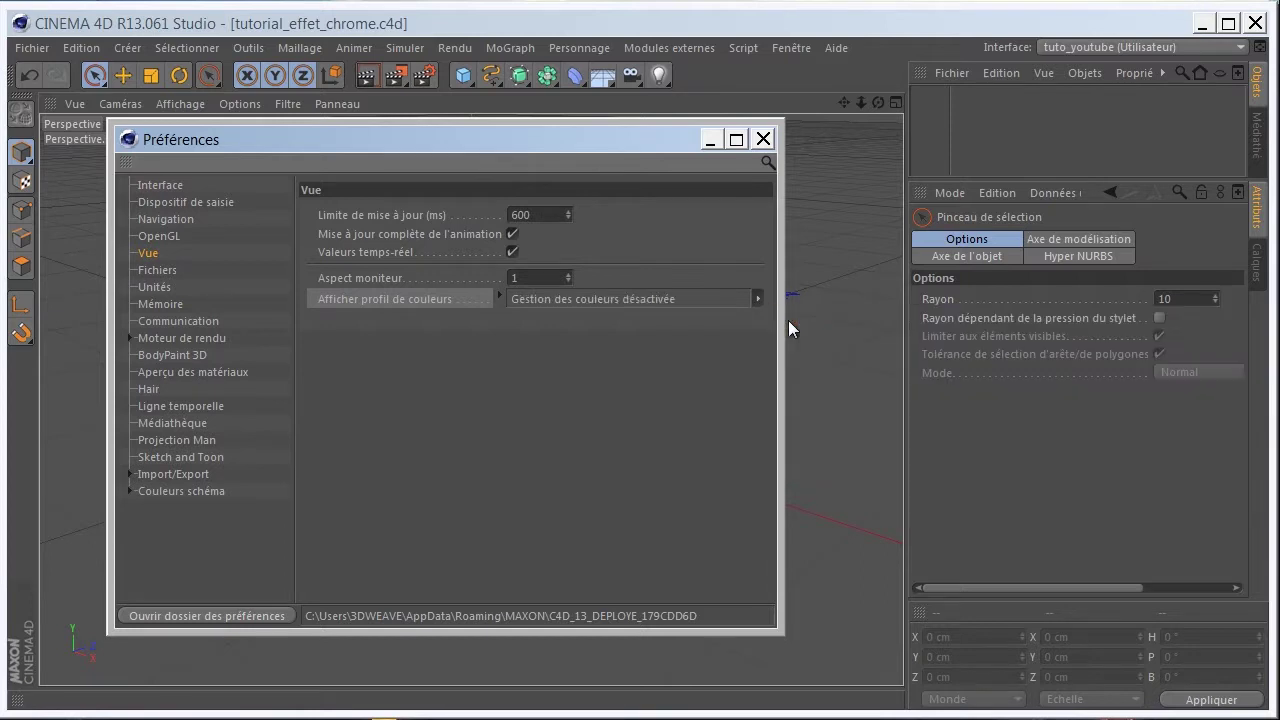
{"action": "left_click", "coordinate": [763, 139]}
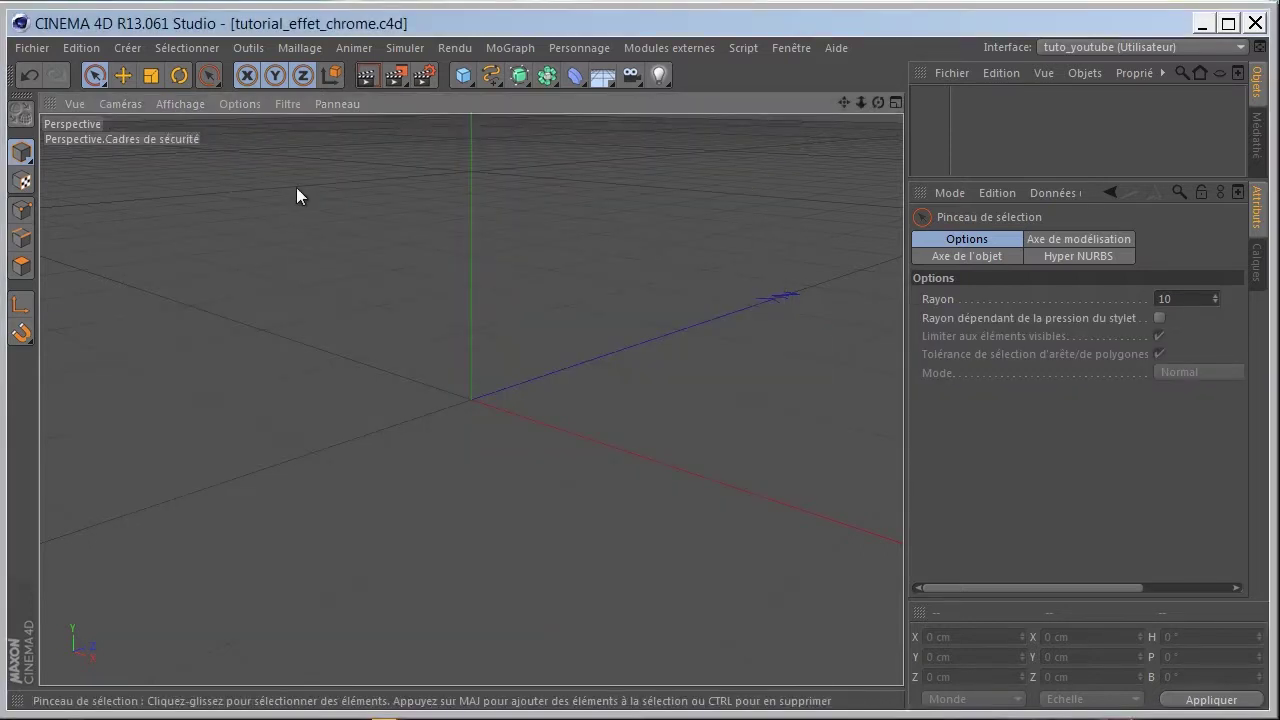
In Project Settings, untick linear workflow and set the input colour profile to Désactivé
{"action": "left_click", "coordinate": [89, 48]}
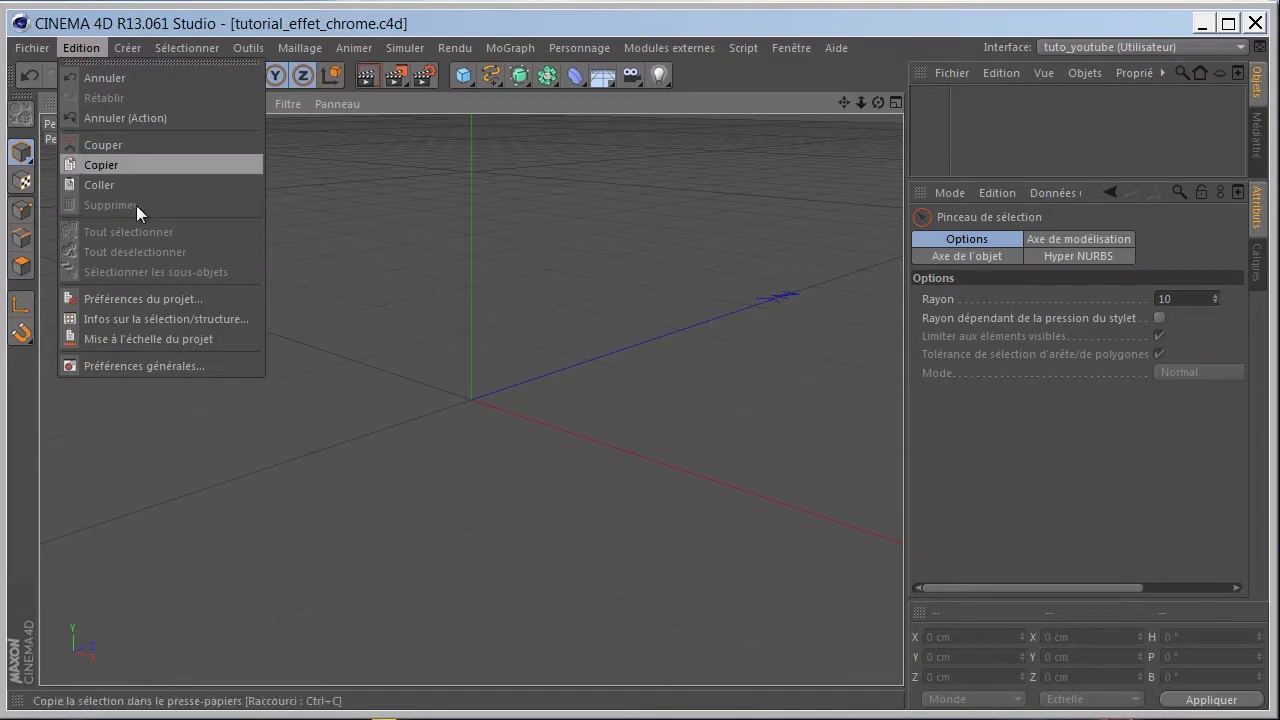
{"action": "left_click", "coordinate": [146, 298]}
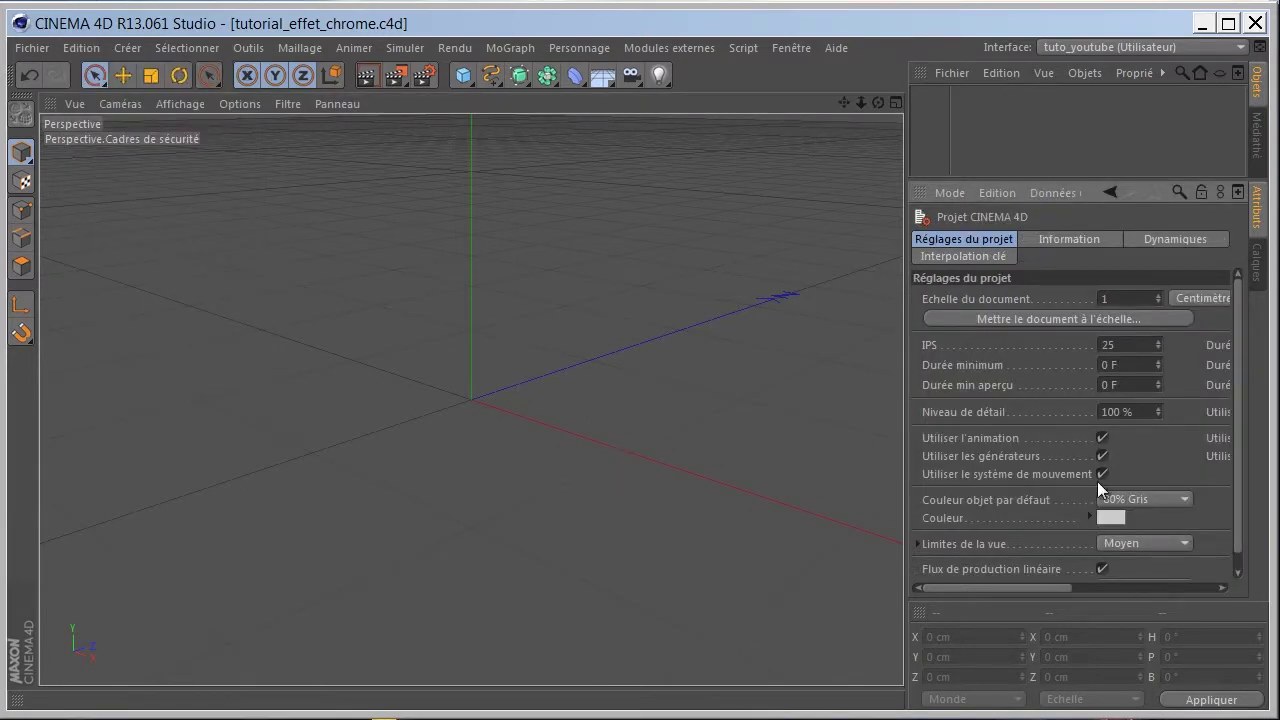
{"action": "left_click_drag", "start_coordinate": [1015, 184], "coordinate": [1011, 154]}
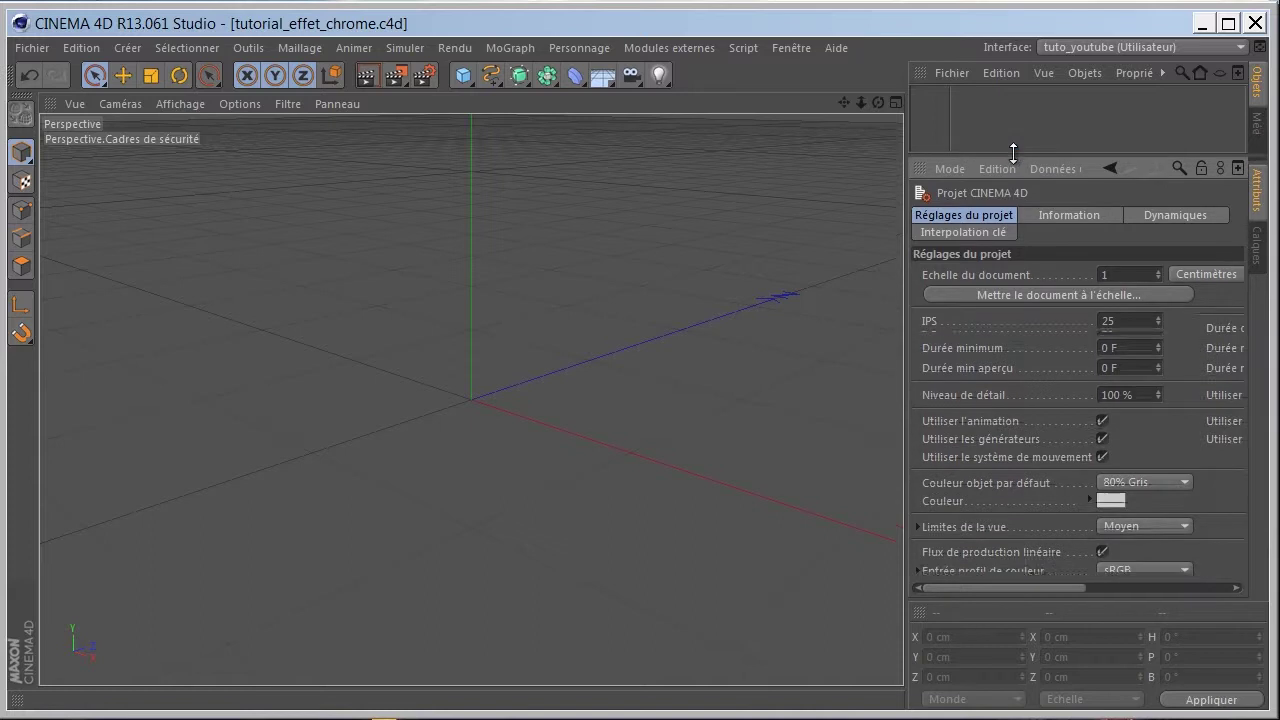
{"action": "left_click", "coordinate": [1068, 535]}
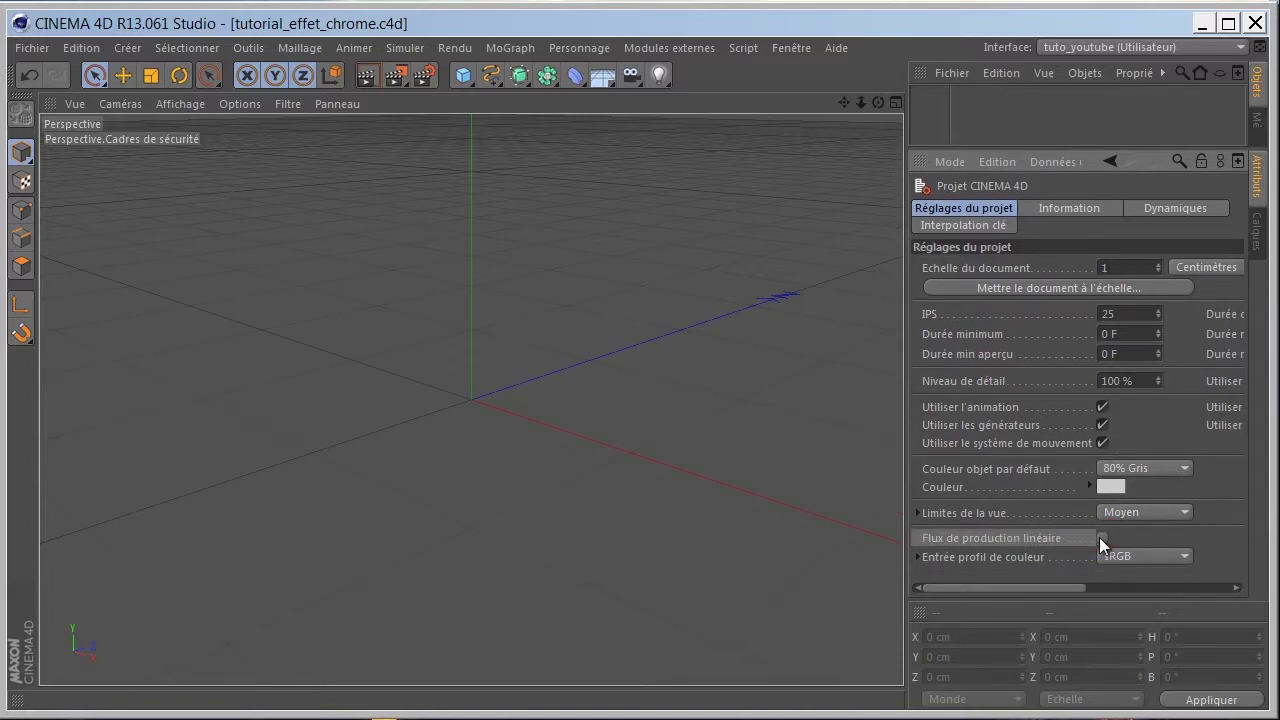
{"action": "left_click", "coordinate": [1049, 552]}
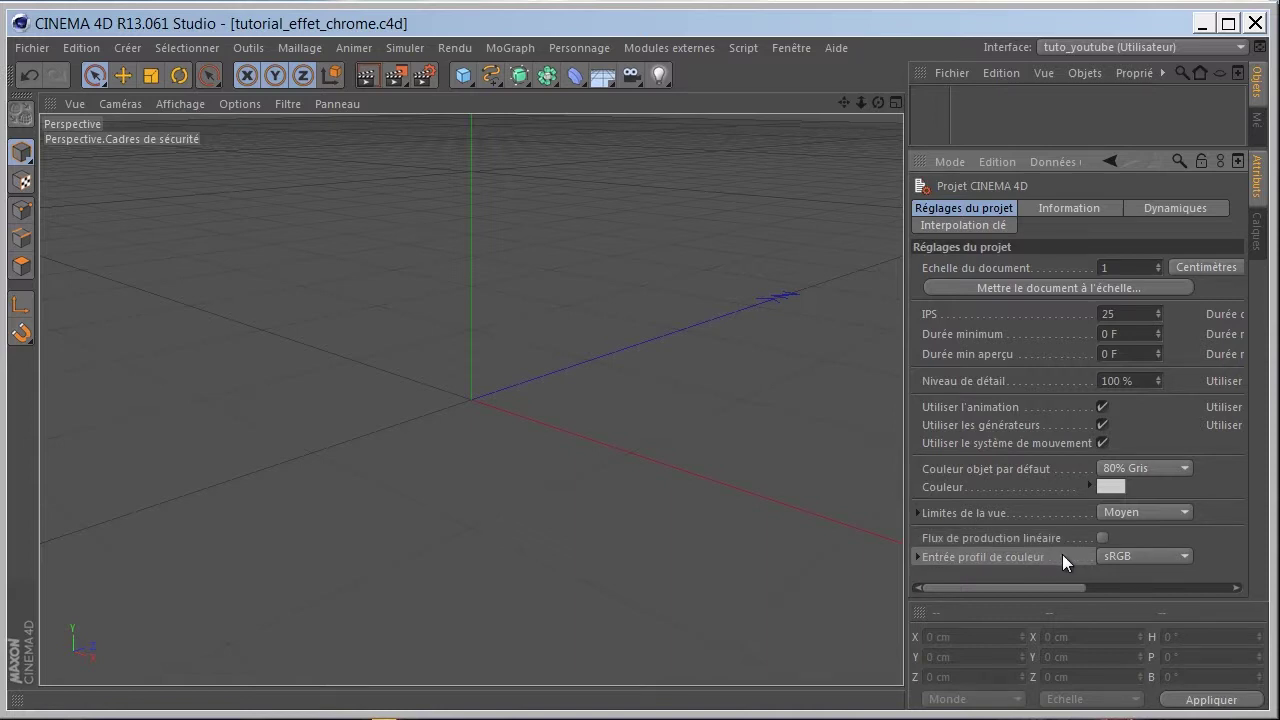
{"action": "left_click", "coordinate": [1107, 554]}
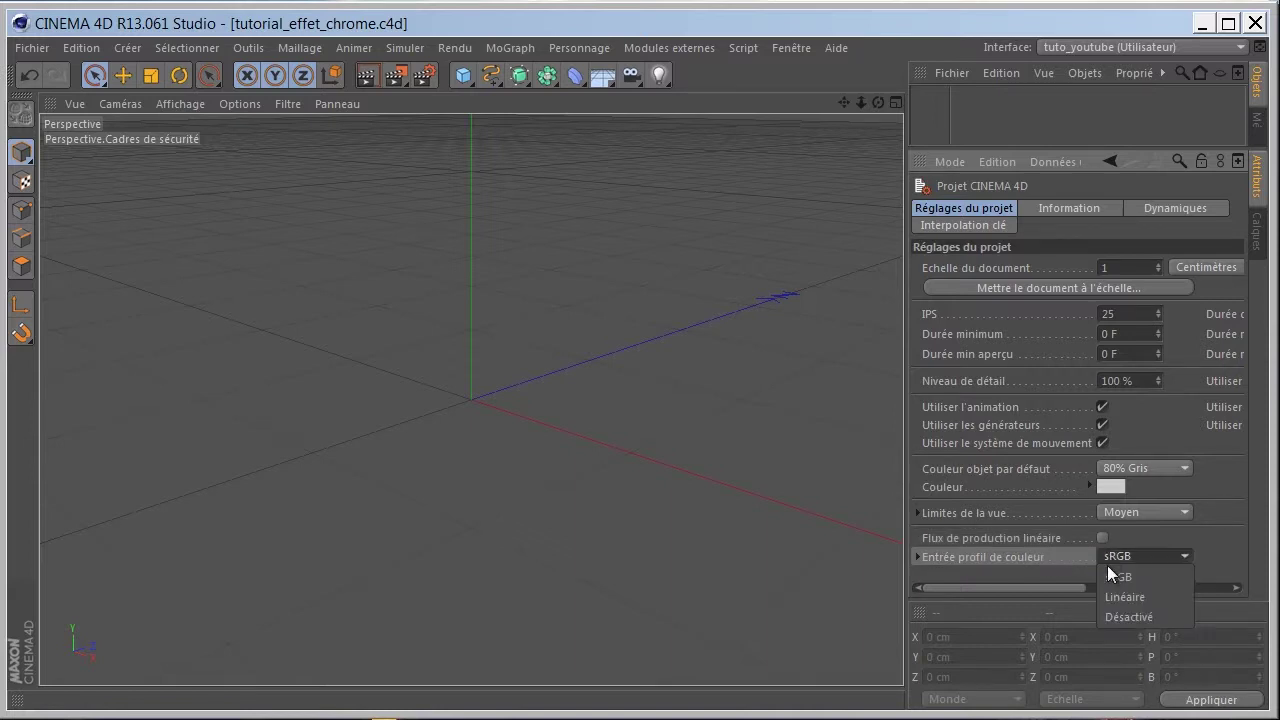
{"action": "left_click", "coordinate": [1107, 617]}
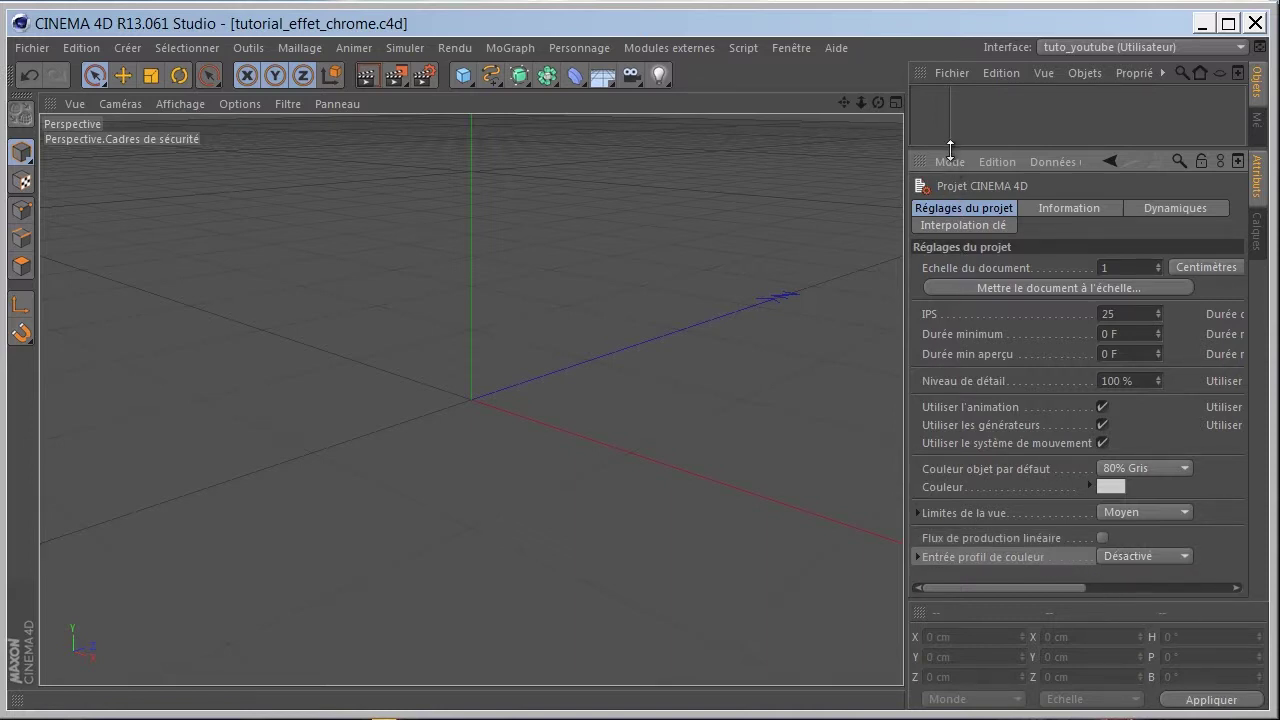
{"action": "left_click_drag", "start_coordinate": [950, 148], "coordinate": [950, 299]}
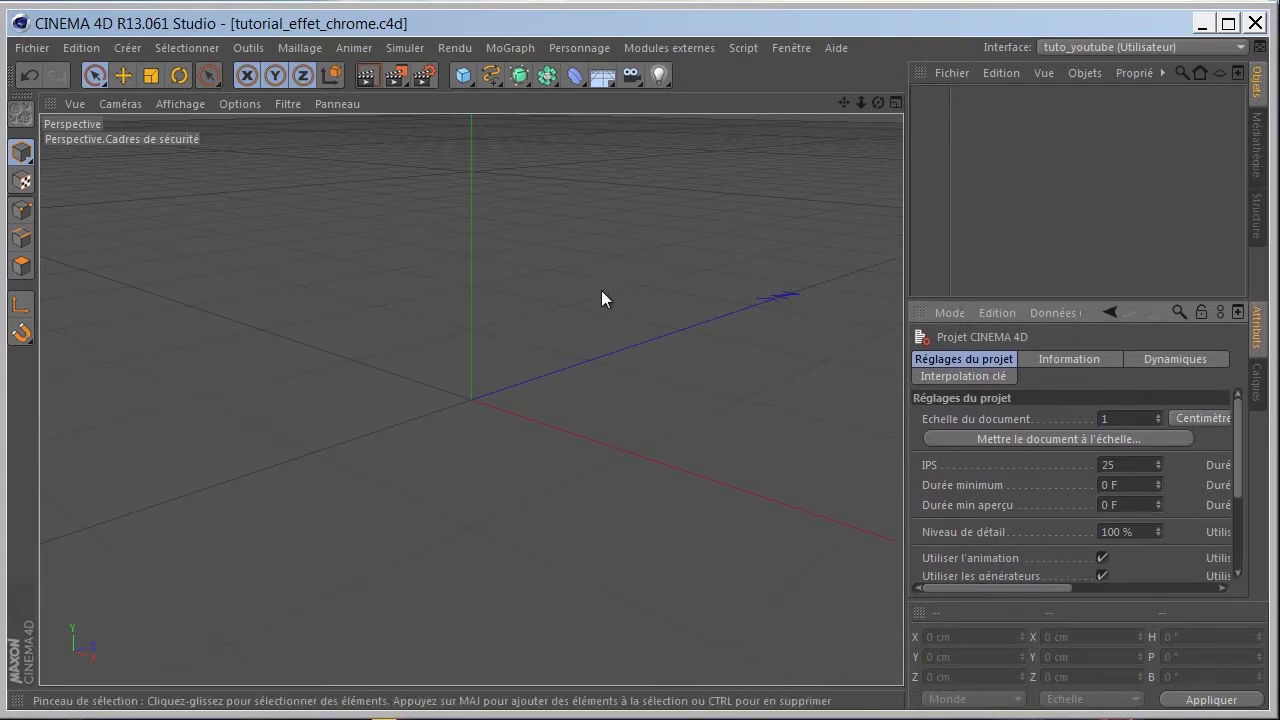
Add a Text spline object and change its text to CHROME
{"action": "left_click", "coordinate": [495, 71]}
{"action": "left_click", "coordinate": [541, 237]}
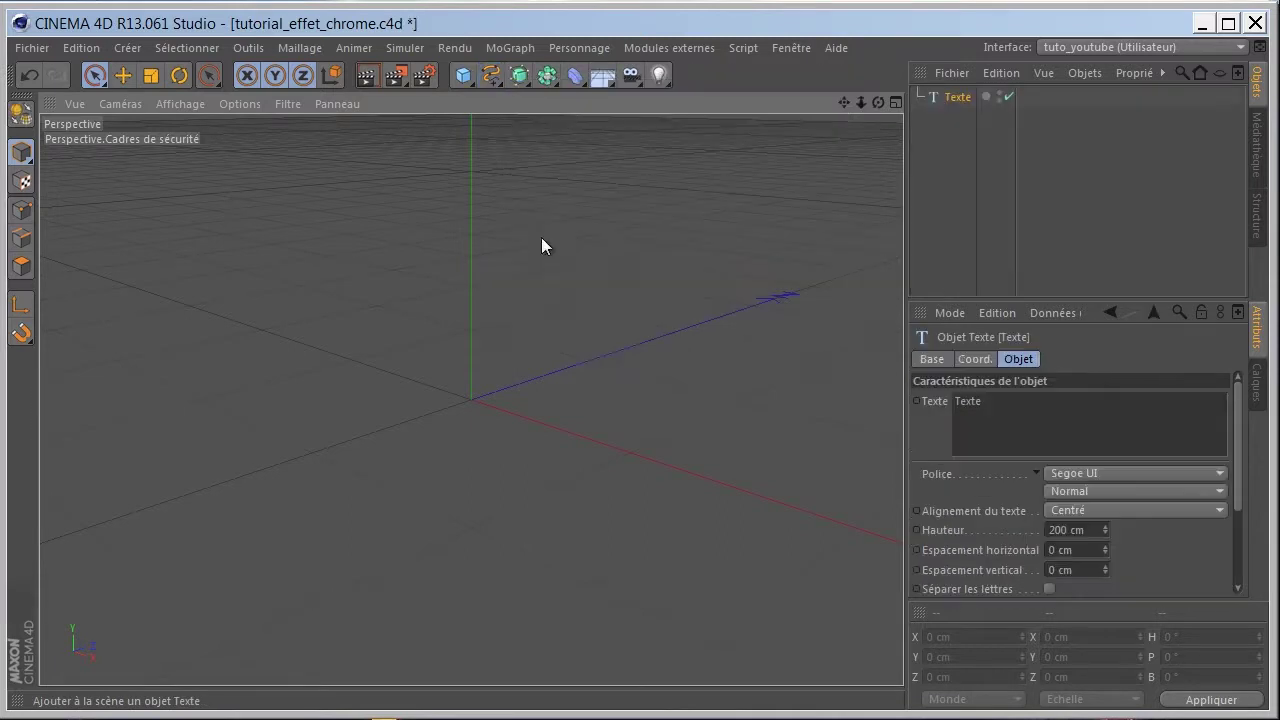
{"action": "left_click_drag", "start_coordinate": [1000, 400], "coordinate": [919, 408]}
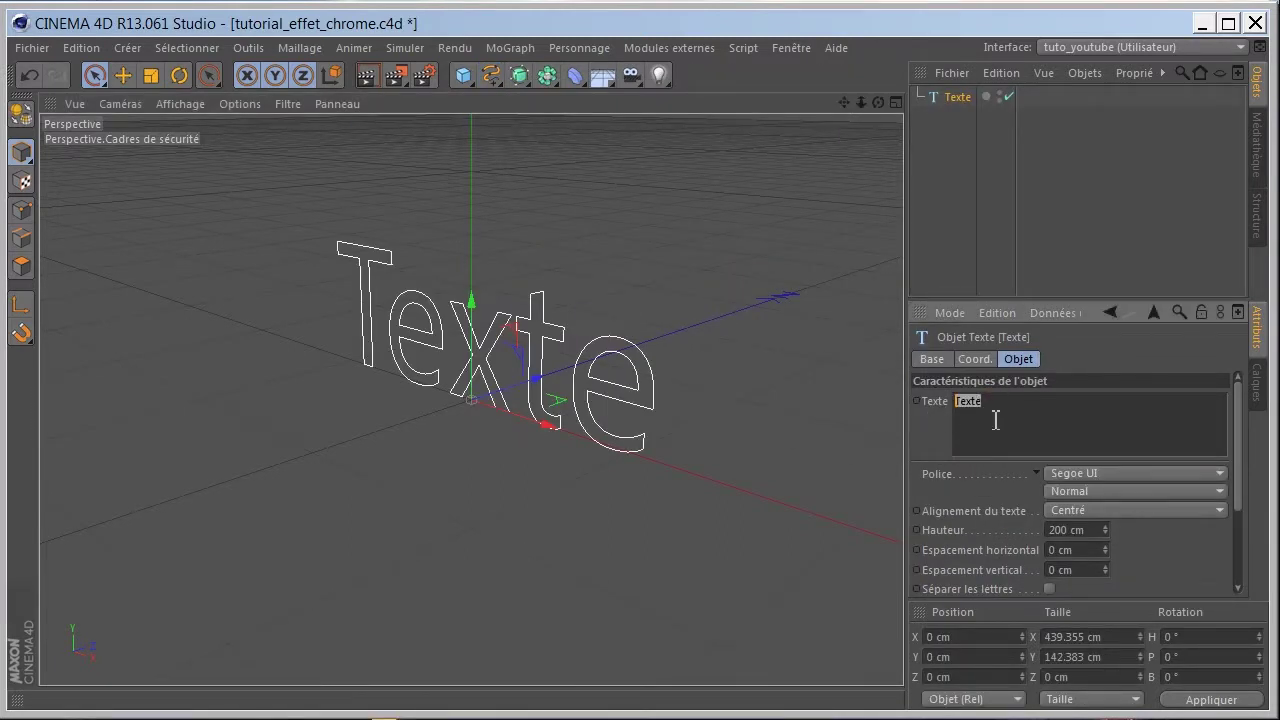
{"action": "type", "text": "CHROME"}
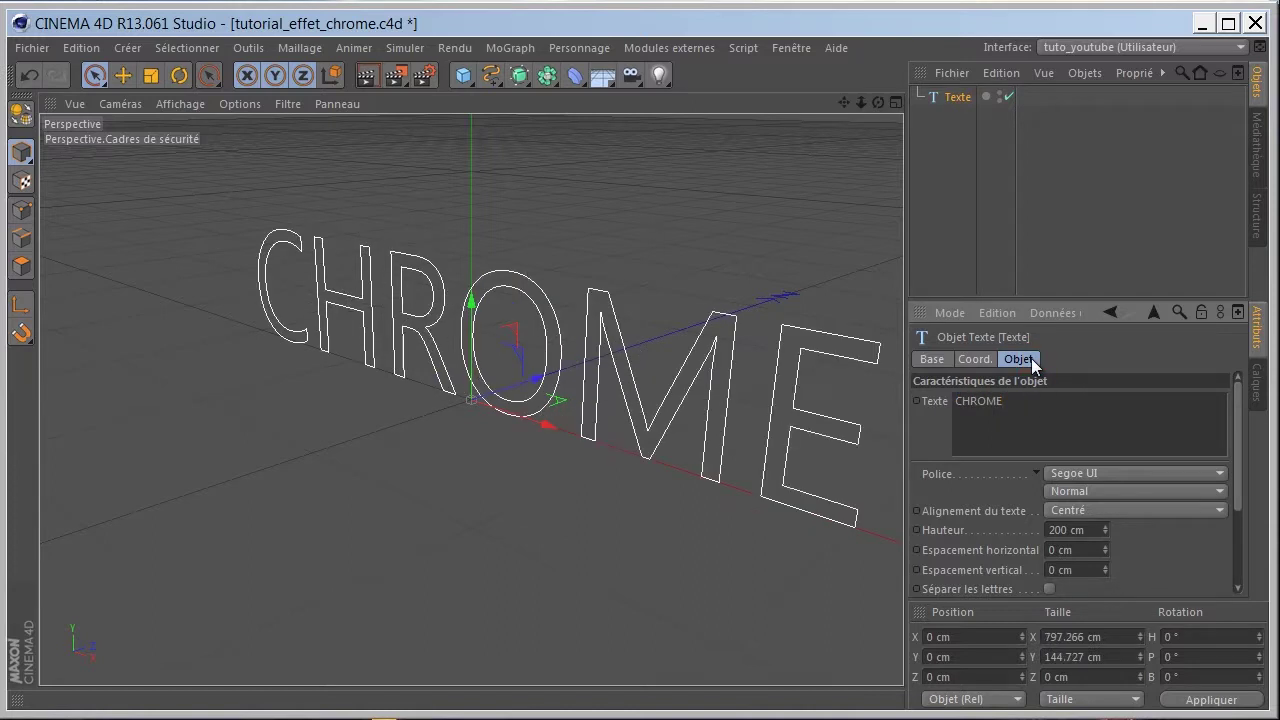
{"action": "mouse_move", "coordinate": [535, 312]}
{"action": "left_mouse_down", "text": "alt"}
{"action": "mouse_move", "coordinate": [729, 306]}
{"action": "mouse_move", "coordinate": [620, 269]}
{"action": "mouse_move", "coordinate": [677, 320]}
{"action": "mouse_move", "coordinate": [613, 334]}
{"action": "mouse_move", "coordinate": [622, 342]}
{"action": "left_mouse_up", "text": "alt"}
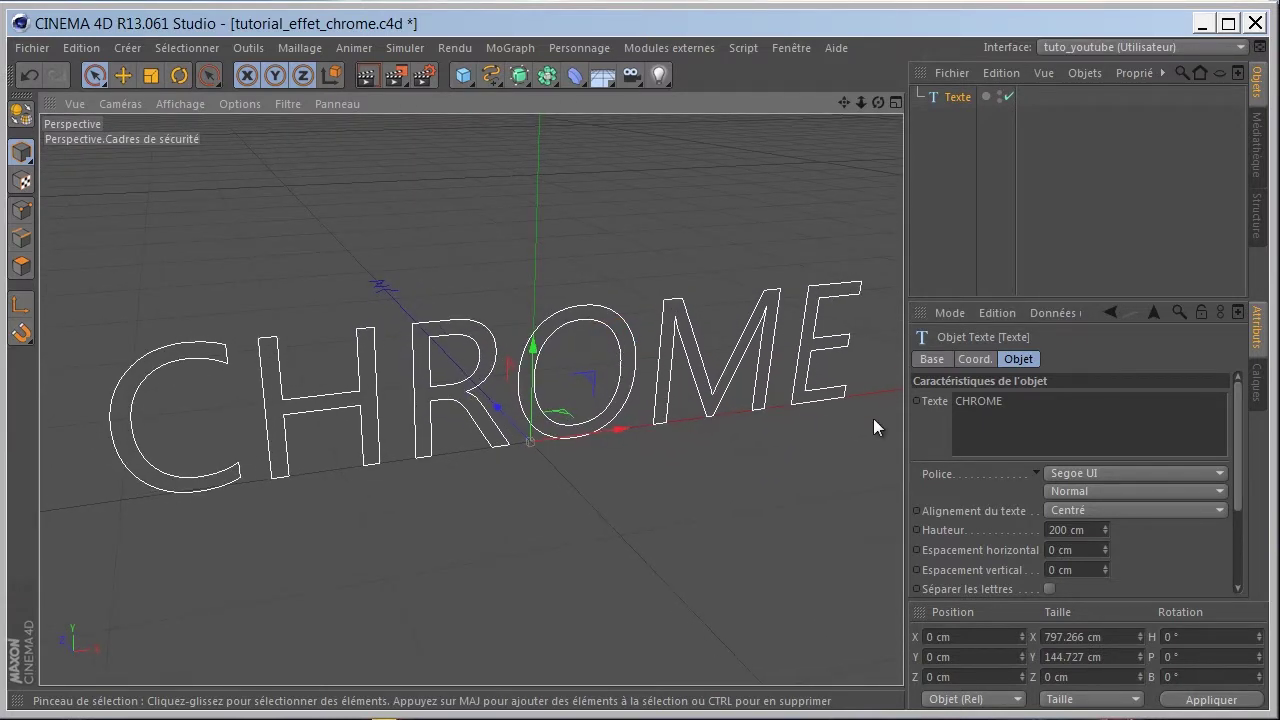
Set the text font to Segoe UI with the Gras Italique style
{"action": "left_click", "coordinate": [1020, 472]}
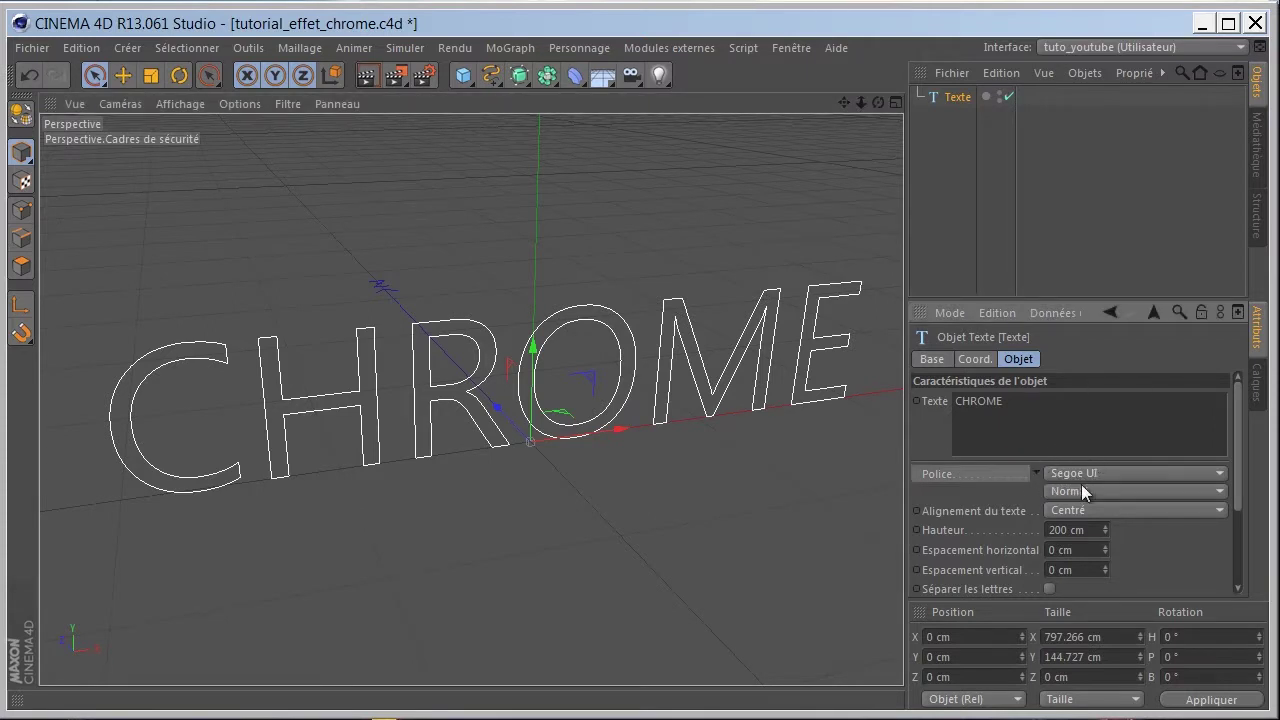
{"action": "left_click", "coordinate": [1063, 490]}
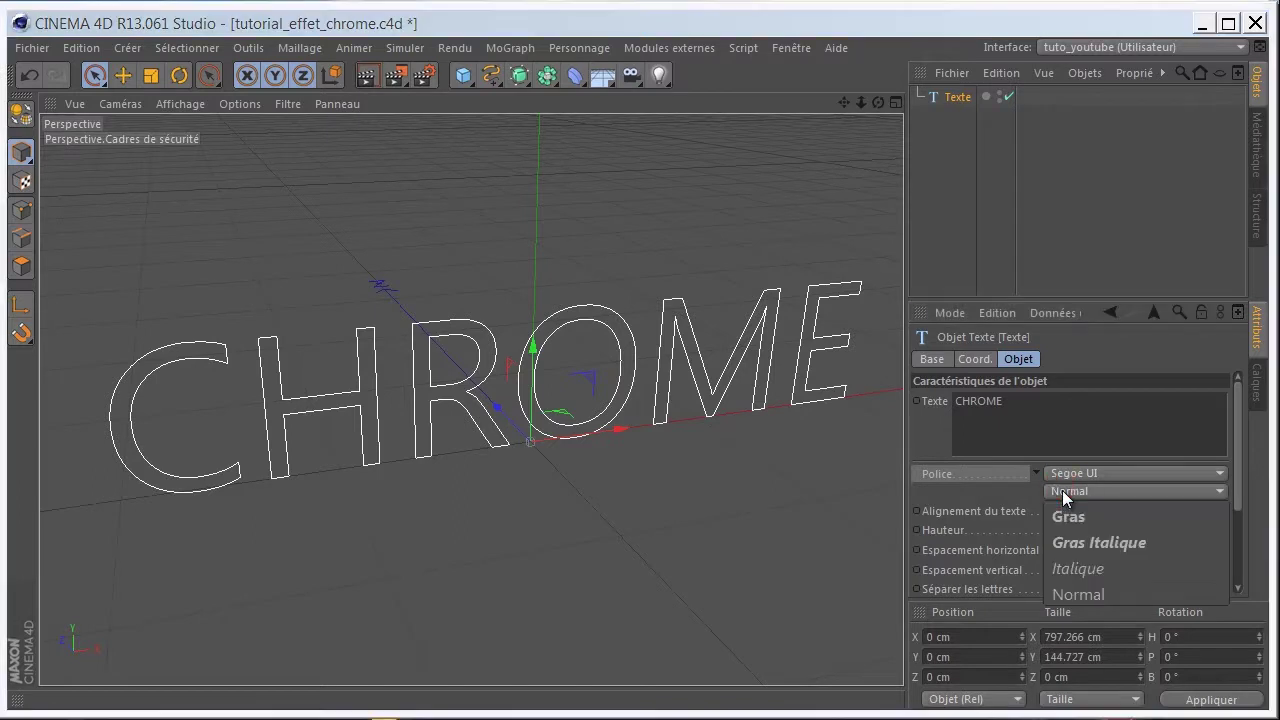
{"action": "left_click", "coordinate": [1073, 533]}
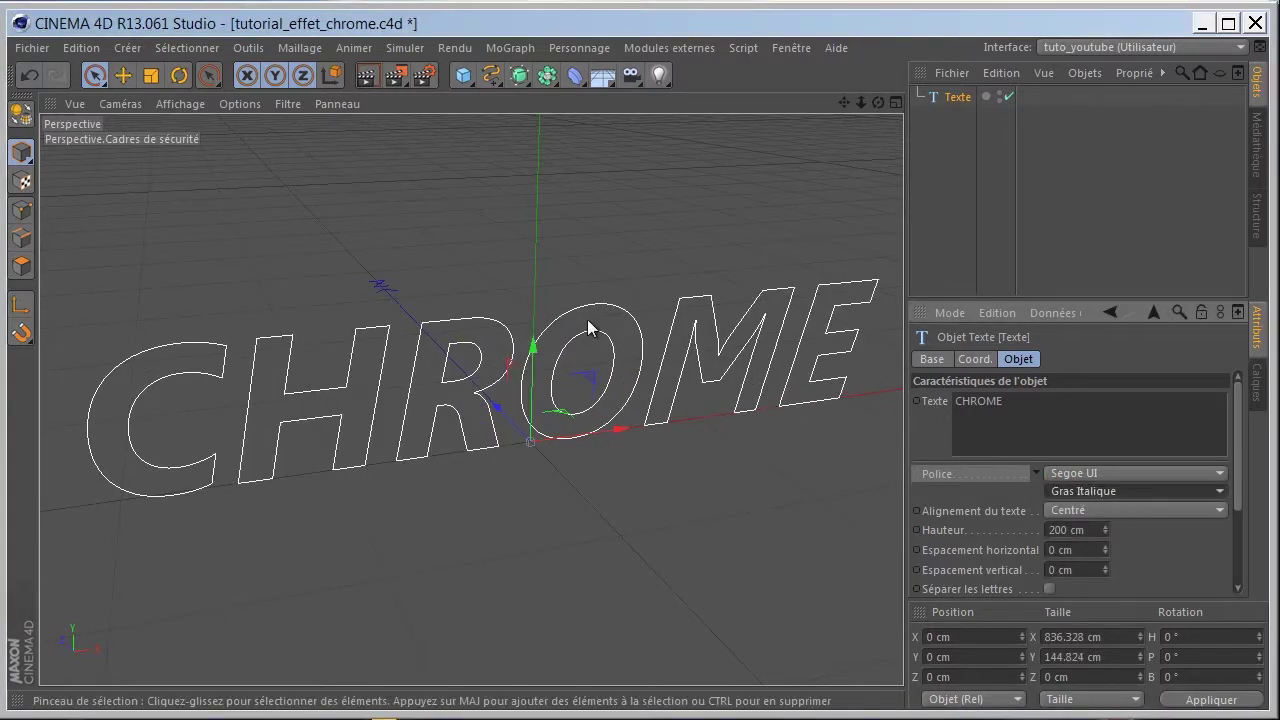
{"action": "mouse_move", "coordinate": [566, 306]}
{"action": "left_mouse_down", "text": "alt"}
{"action": "mouse_move", "coordinate": [553, 347]}
{"action": "mouse_move", "coordinate": [571, 366]}
{"action": "mouse_move", "coordinate": [557, 377]}
{"action": "left_mouse_up", "text": "alt"}
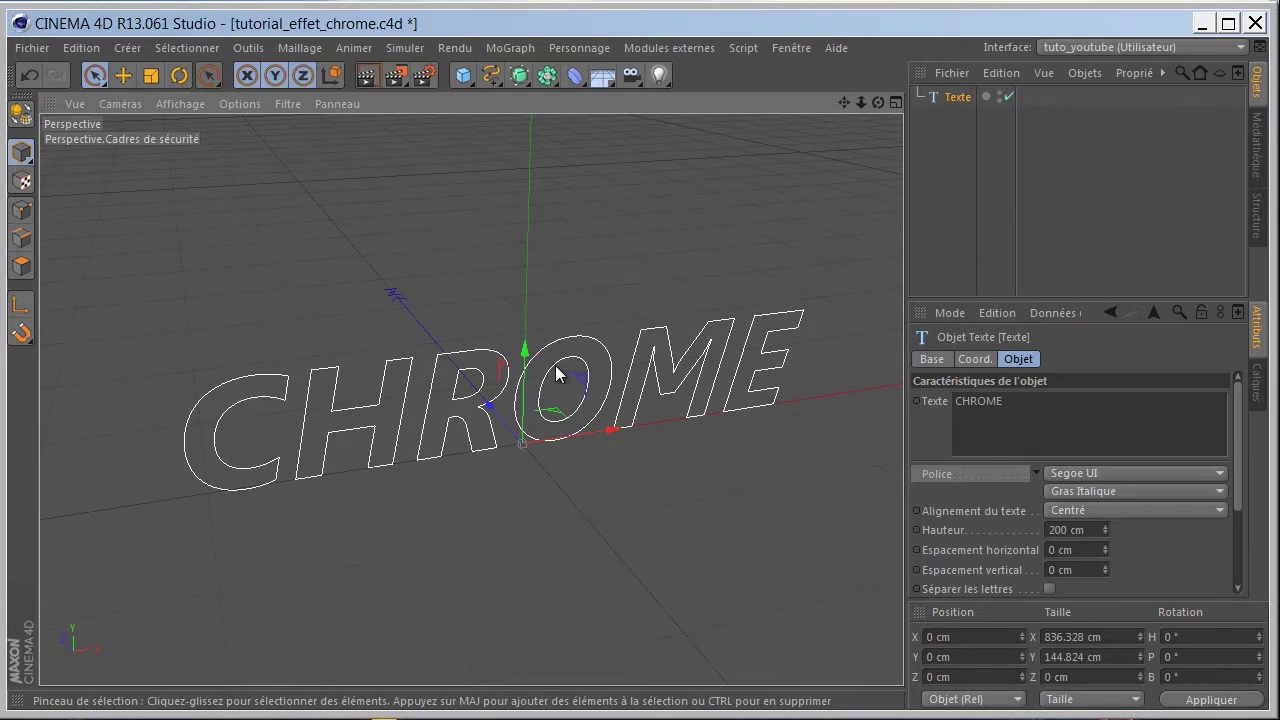
Rotate the CHROME text on pitch and set its Coord. rotation P to -90°
{"action": "left_click", "coordinate": [182, 72]}
{"action": "mouse_move", "coordinate": [540, 428]}
{"action": "left_mouse_down"}
{"action": "mouse_move", "coordinate": [531, 380]}
{"action": "mouse_move", "coordinate": [500, 366]}
{"action": "left_mouse_up"}
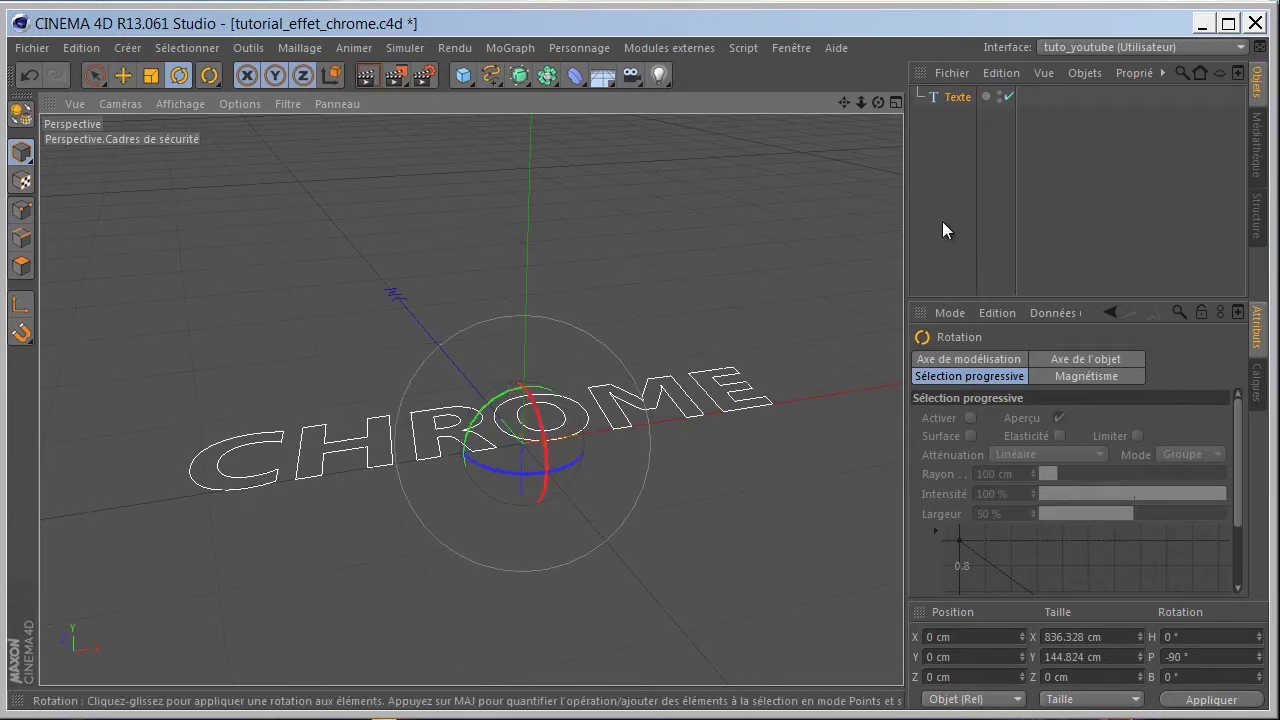
{"action": "left_click", "coordinate": [942, 101]}
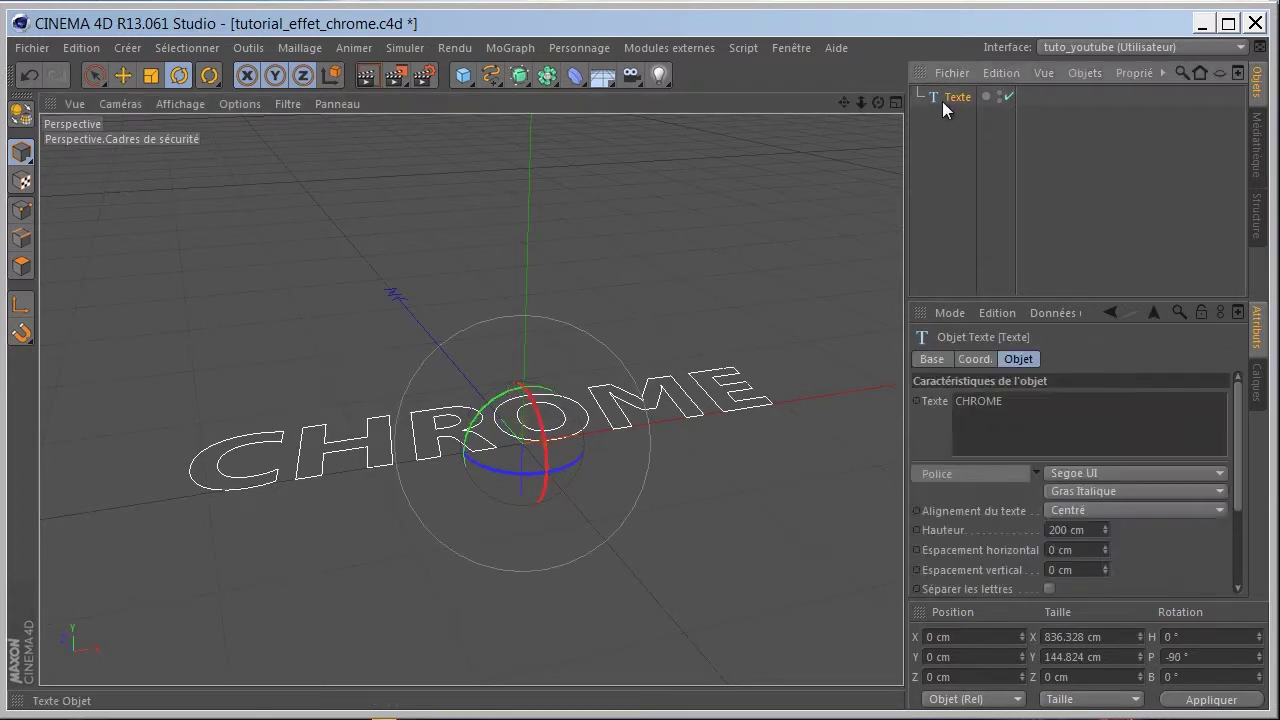
{"action": "left_click", "coordinate": [970, 353]}
{"action": "left_click_drag", "start_coordinate": [1059, 520], "coordinate": [948, 518]}
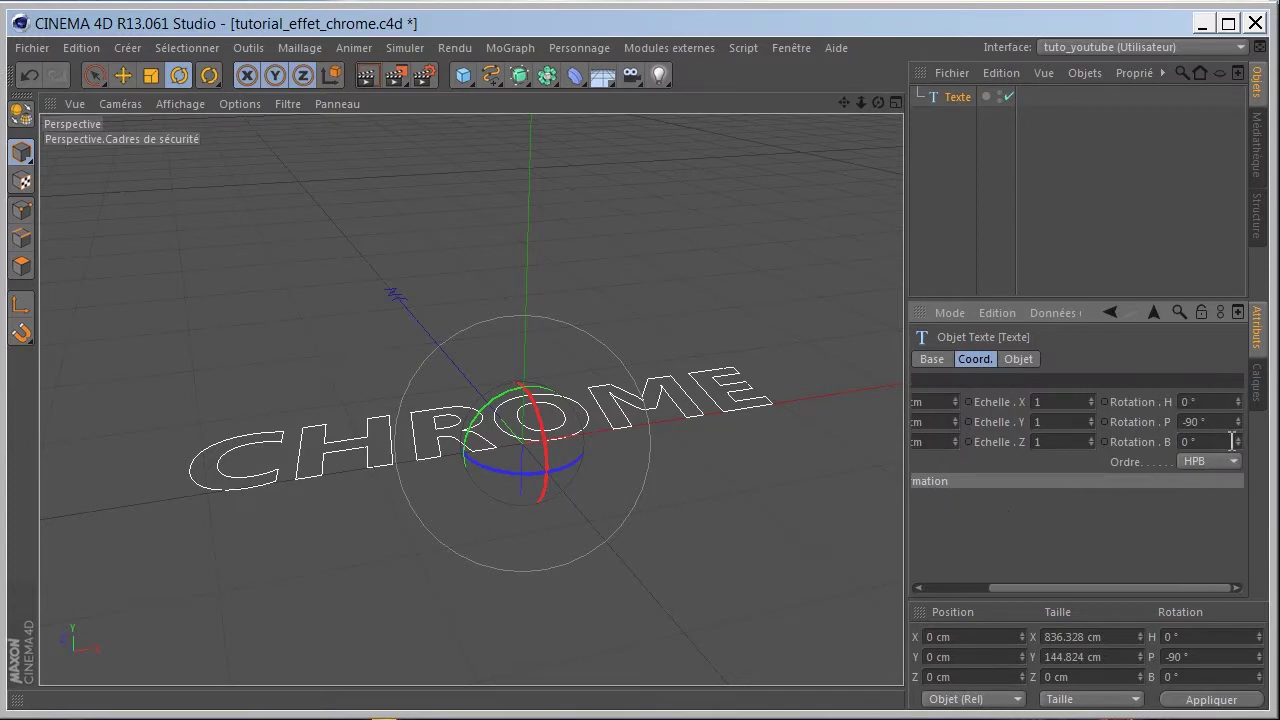
{"action": "left_click_drag", "start_coordinate": [1218, 421], "coordinate": [1167, 437]}
{"action": "mouse_move", "coordinate": [491, 320]}
{"action": "left_mouse_down", "text": "alt"}
{"action": "mouse_move", "coordinate": [548, 405]}
{"action": "mouse_move", "coordinate": [533, 432]}
{"action": "left_mouse_up", "text": "alt"}
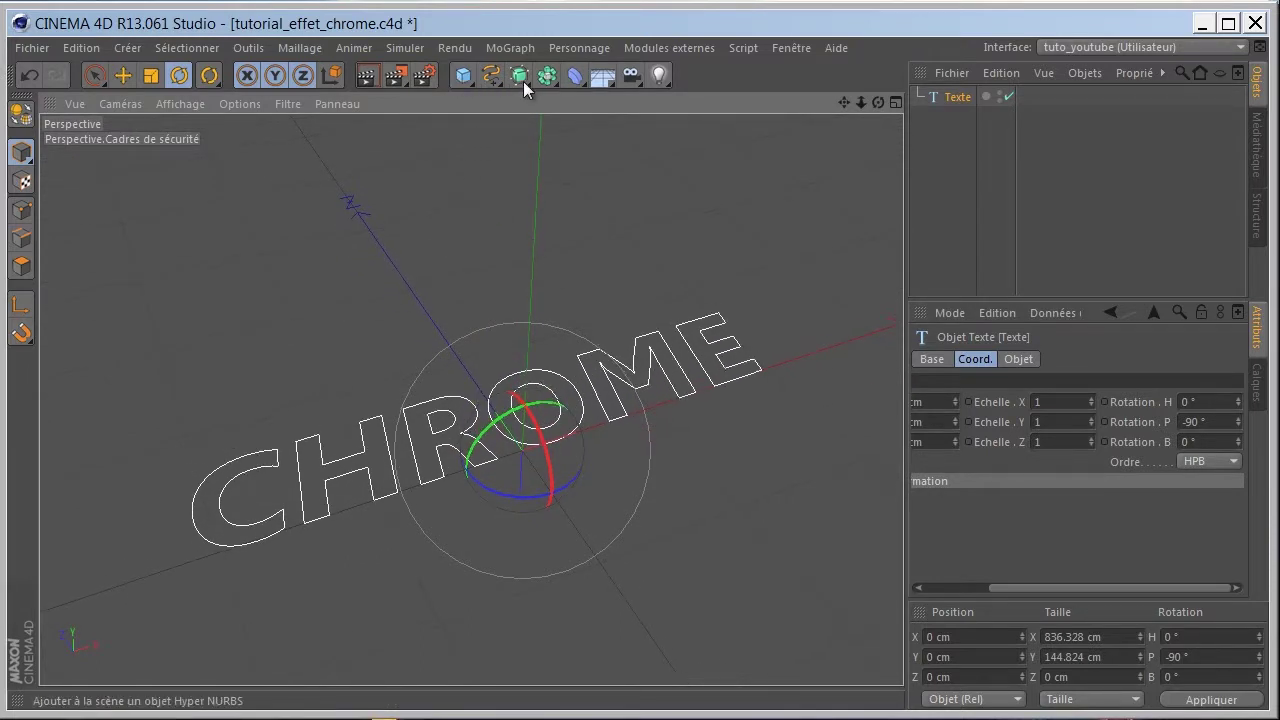
Add an Extrusion NURBS and place the Texte object inside it
{"action": "left_click_drag", "start_coordinate": [522, 80], "coordinate": [745, 104]}
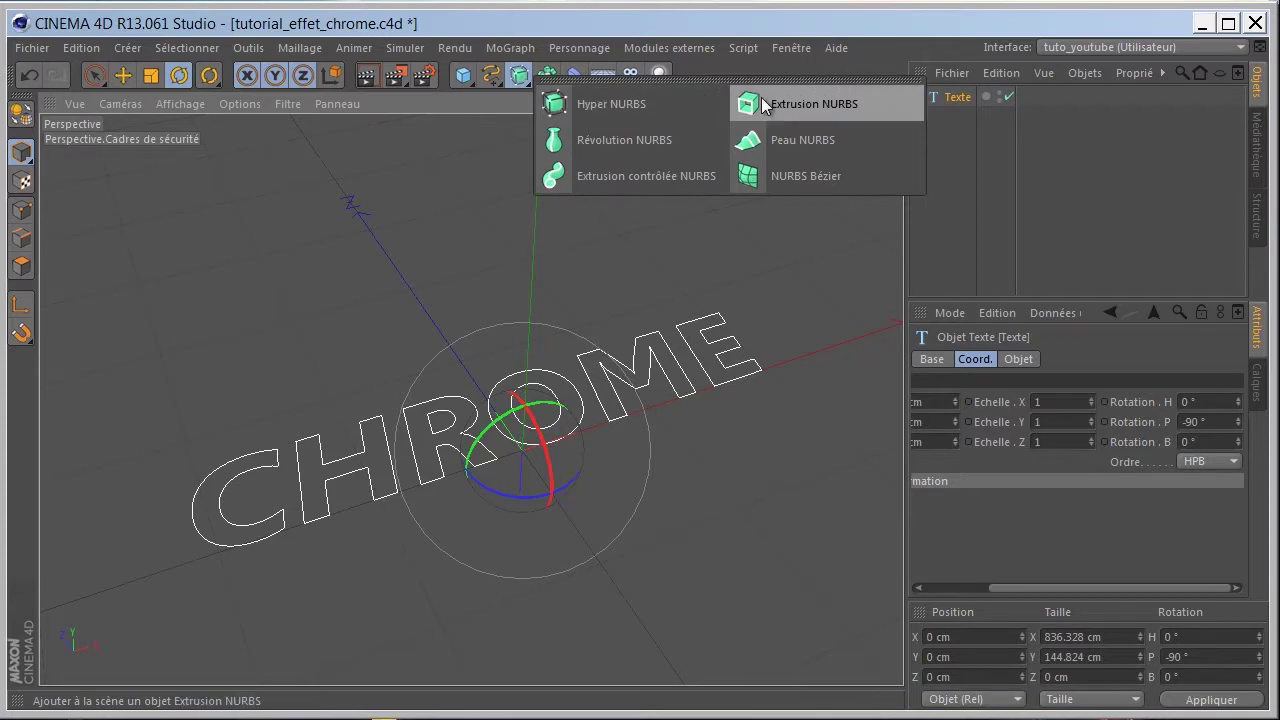
{"action": "left_click_drag", "start_coordinate": [957, 127], "coordinate": [948, 98]}
{"action": "mouse_move", "coordinate": [517, 385]}
{"action": "left_mouse_down", "text": "alt"}
{"action": "mouse_move", "coordinate": [566, 378]}
{"action": "mouse_move", "coordinate": [547, 326]}
{"action": "left_mouse_up", "text": "alt"}
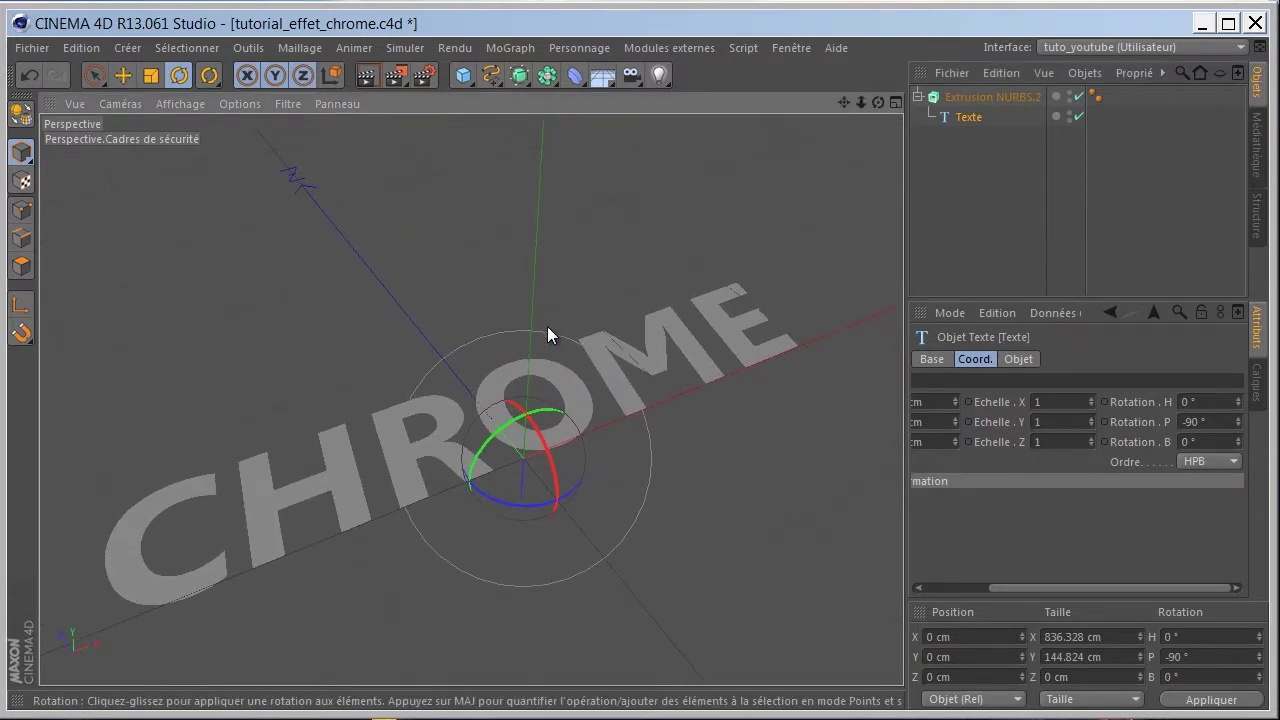
Set the extrusion's Y movement to 50 cm, leaving Z at 0 cm
{"action": "left_click", "coordinate": [983, 97]}
{"action": "left_click", "coordinate": [1058, 359]}
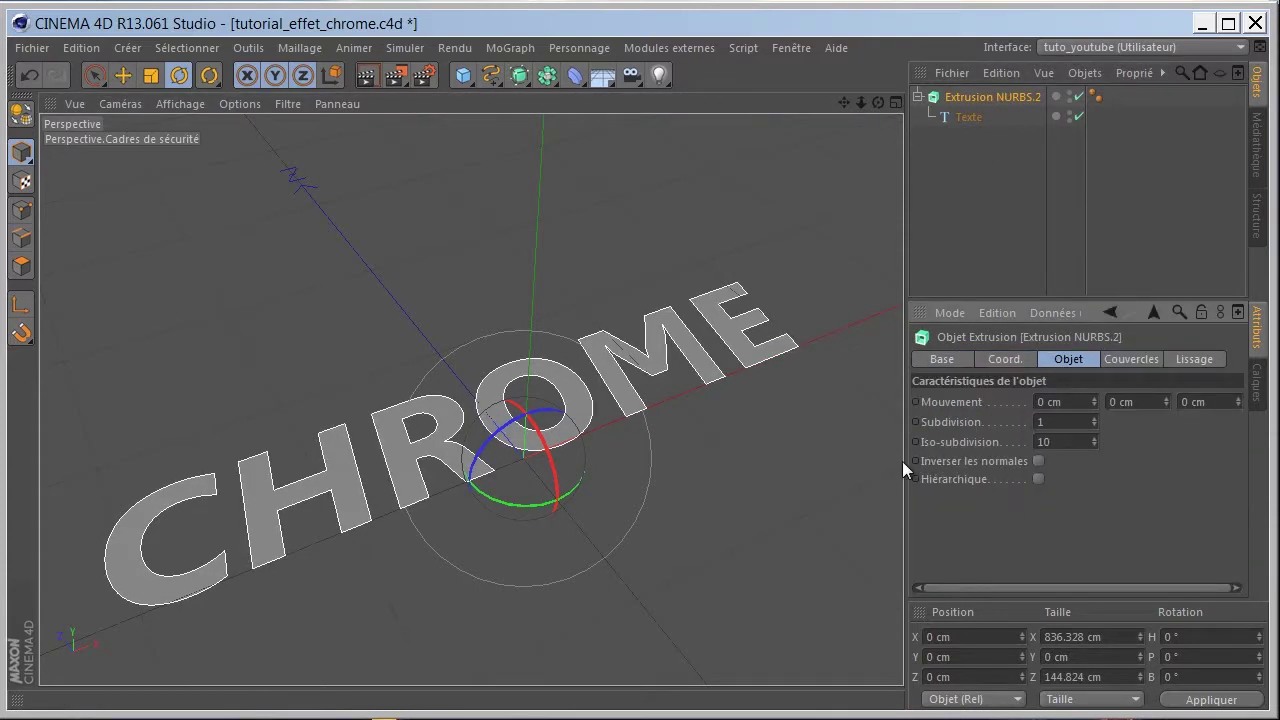
{"action": "left_click_drag", "start_coordinate": [903, 461], "coordinate": [826, 461]}
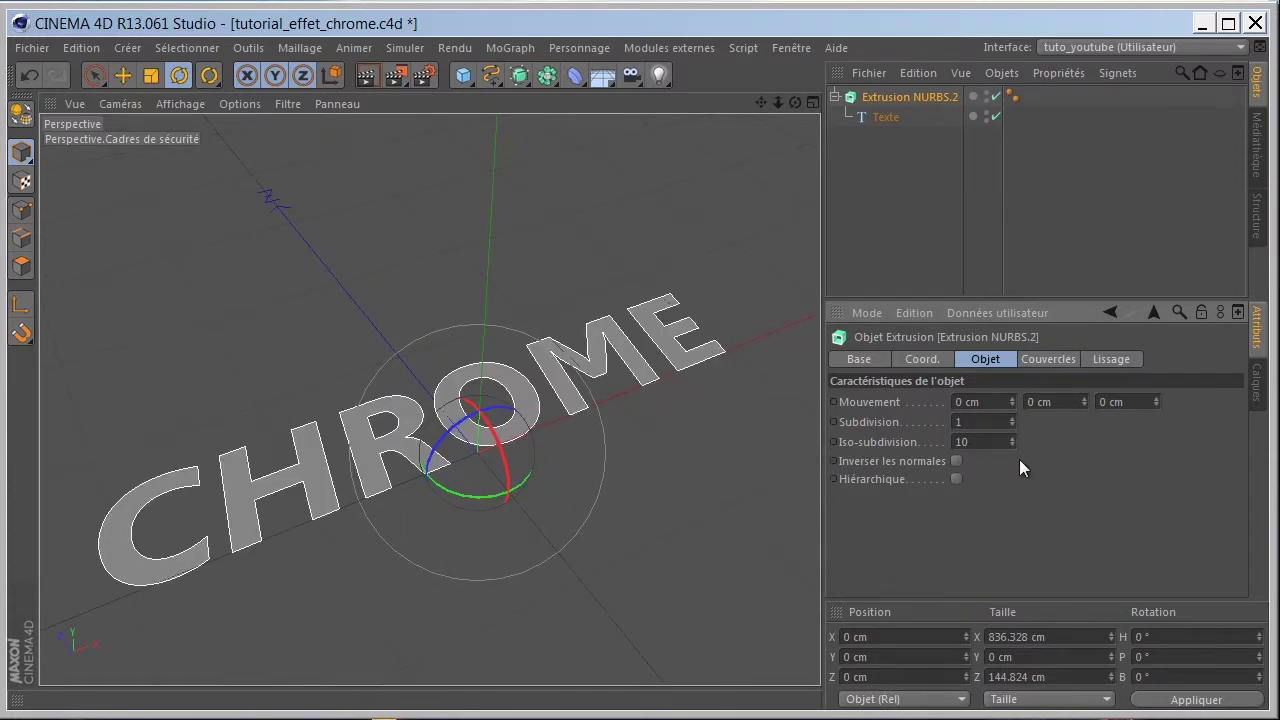
{"action": "double_click", "coordinate": [1060, 402]}
{"action": "type", "text": "50"}
{"action": "key", "text": "Return"}
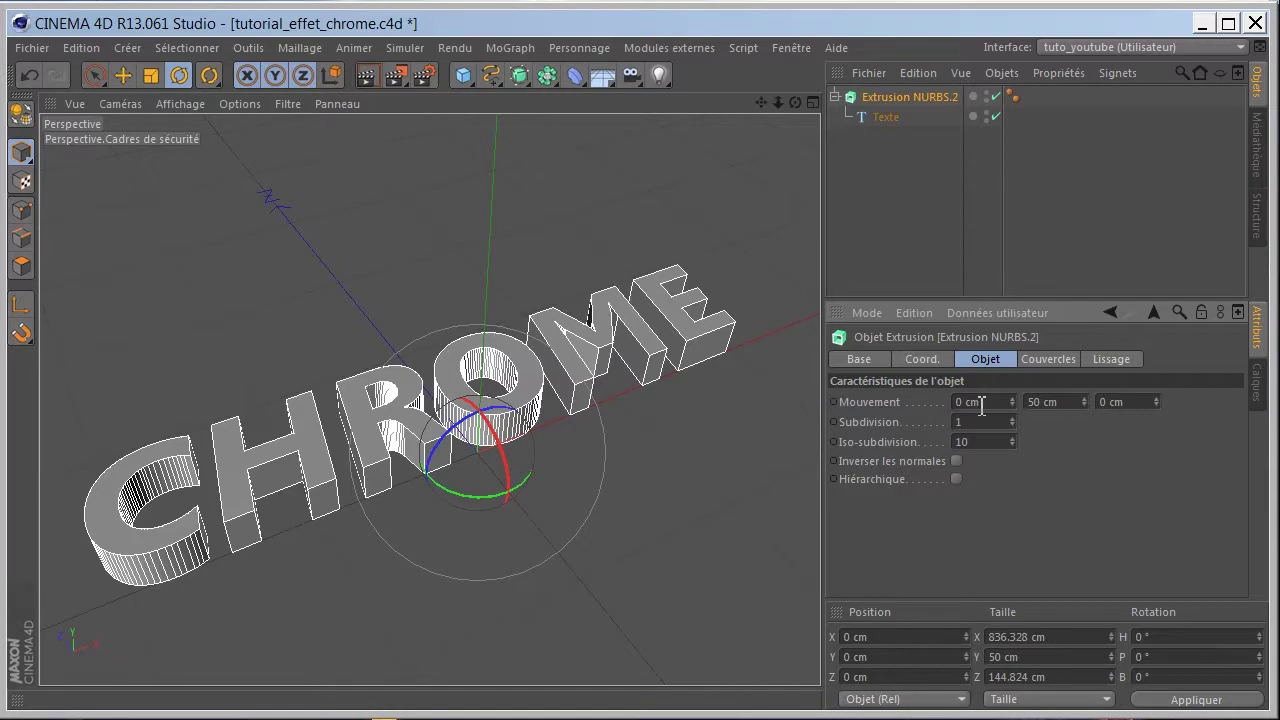
{"action": "left_click", "coordinate": [1136, 402]}
{"action": "key", "text": "Return"}
Set the end cap to Couvercle et biseau with 5 steps and a 10 cm radius
{"action": "left_click", "coordinate": [1039, 358]}
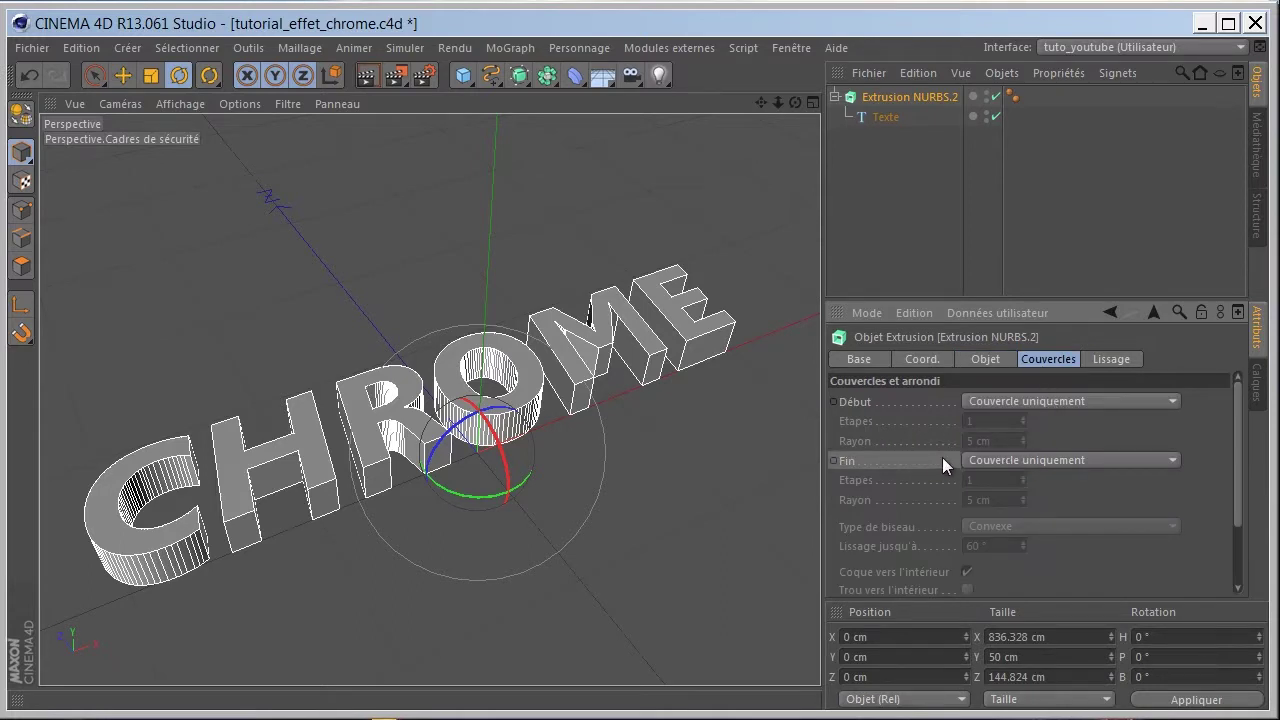
{"action": "left_click", "coordinate": [986, 459]}
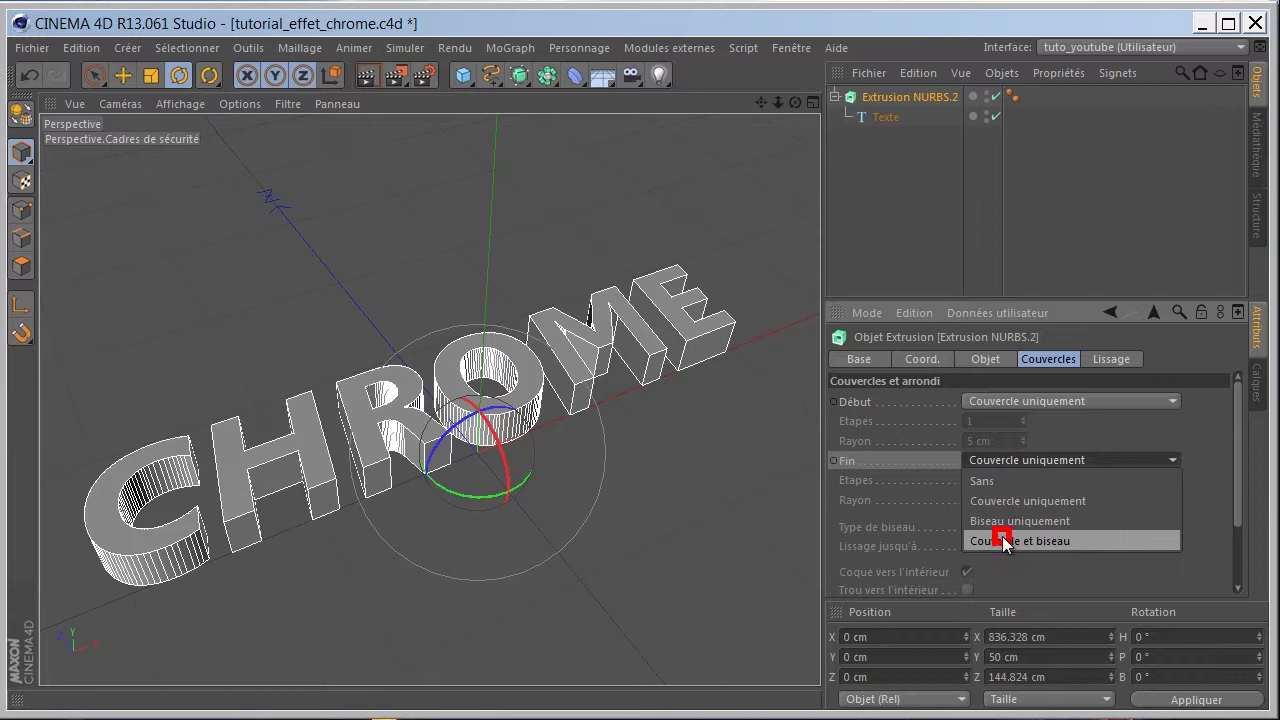
{"action": "left_click", "coordinate": [1002, 536]}
{"action": "left_click", "coordinate": [997, 481]}
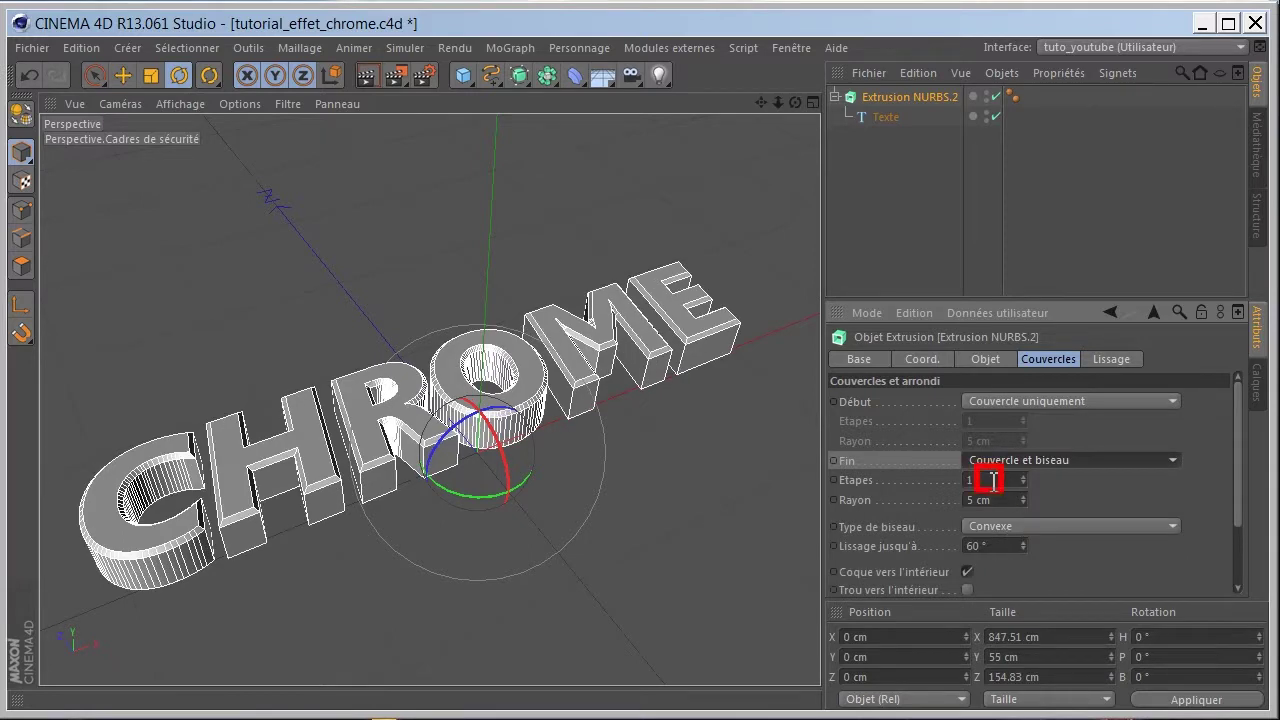
{"action": "key", "text": "BackSpace"}
{"action": "type", "text": "5"}
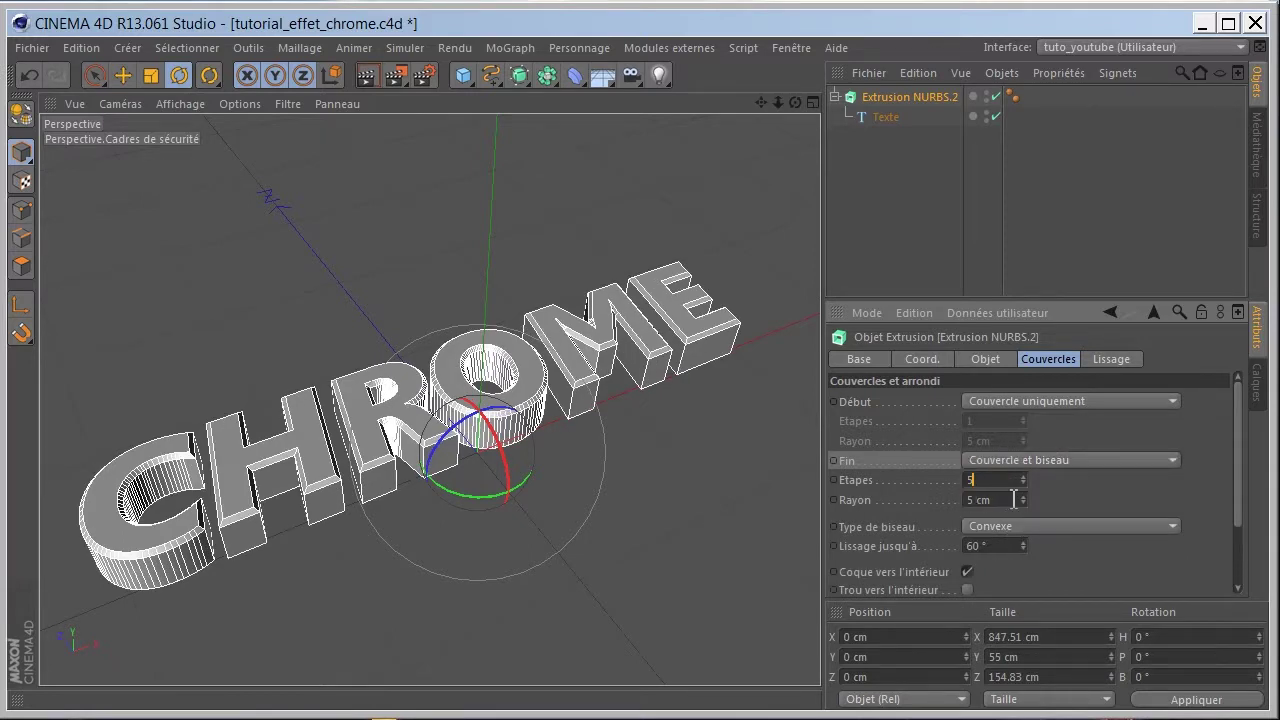
{"action": "key", "text": "Return"}
{"action": "double_click", "coordinate": [1015, 500]}
{"action": "type", "text": "10"}
{"action": "key", "text": "Return"}
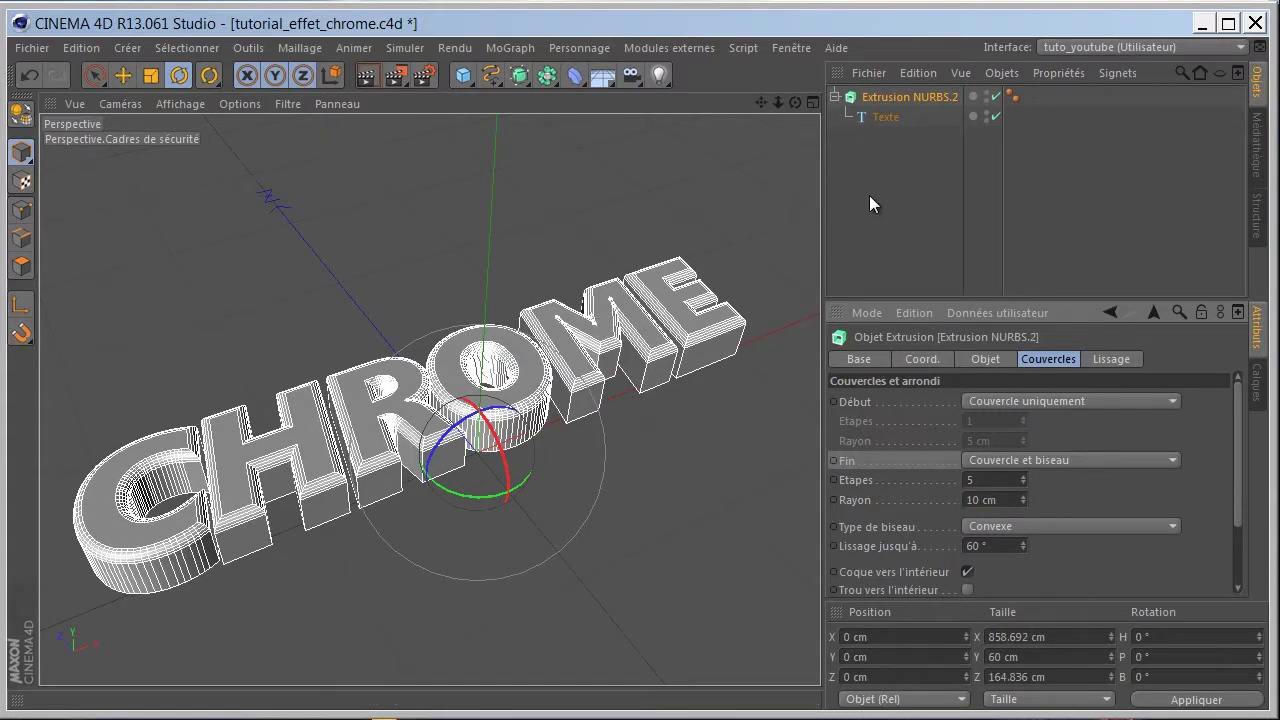
{"action": "left_click", "coordinate": [903, 190]}
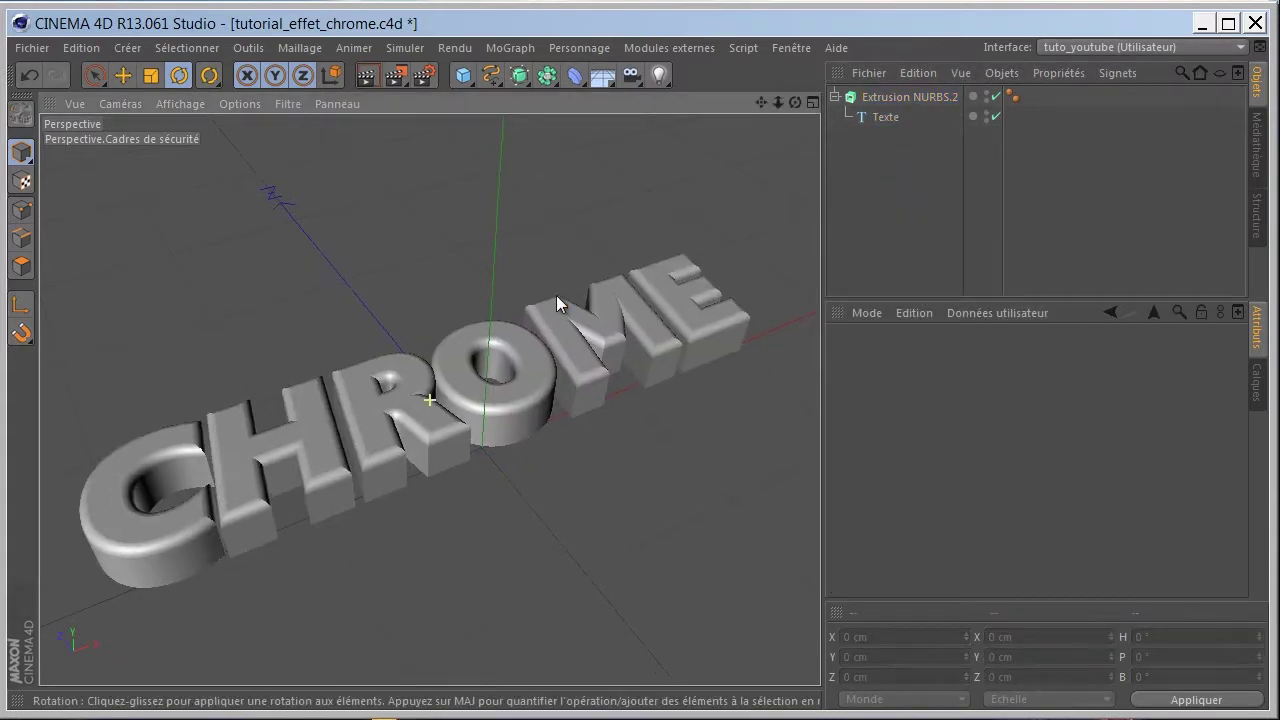
{"action": "mouse_move", "coordinate": [546, 296]}
{"action": "left_mouse_down", "text": "alt"}
{"action": "mouse_move", "coordinate": [496, 388]}
{"action": "mouse_move", "coordinate": [510, 358]}
{"action": "mouse_move", "coordinate": [491, 350]}
{"action": "mouse_move", "coordinate": [463, 350]}
{"action": "mouse_move", "coordinate": [455, 378]}
{"action": "mouse_move", "coordinate": [415, 377]}
{"action": "mouse_move", "coordinate": [426, 384]}
{"action": "left_mouse_up", "text": "alt"}
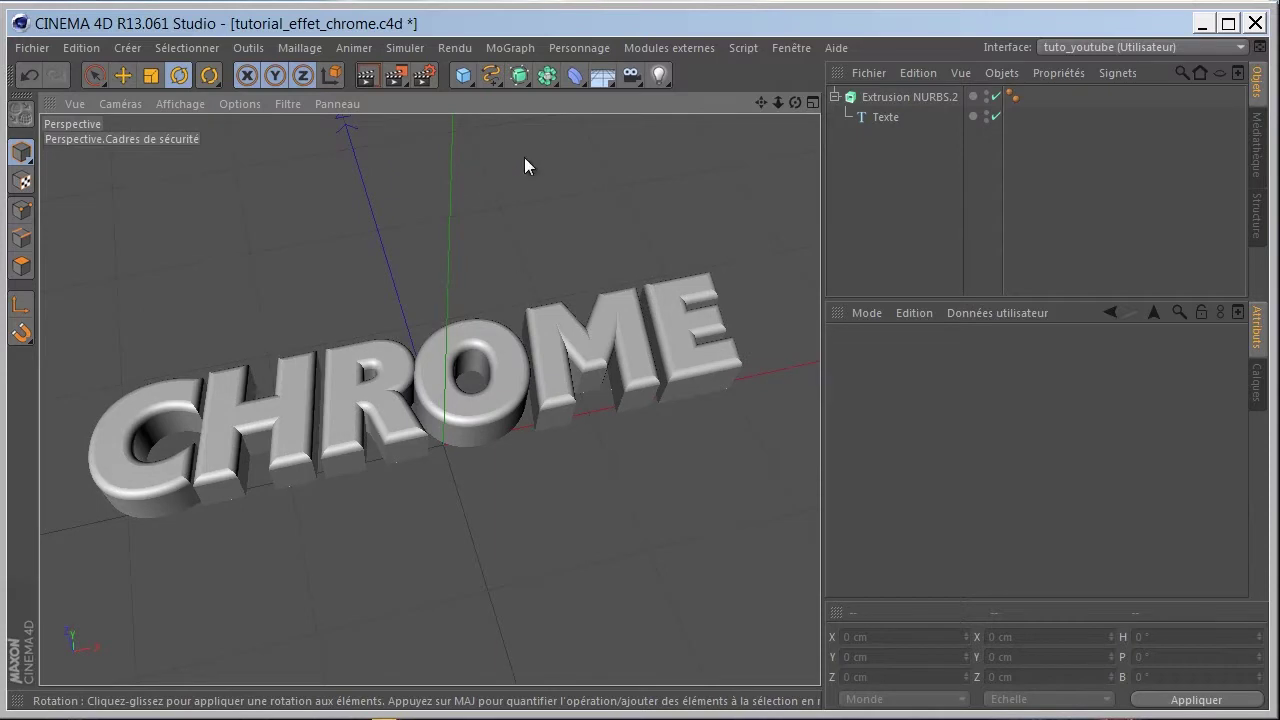
Add a floor object beneath the CHROME text
{"action": "left_click", "coordinate": [600, 77]}
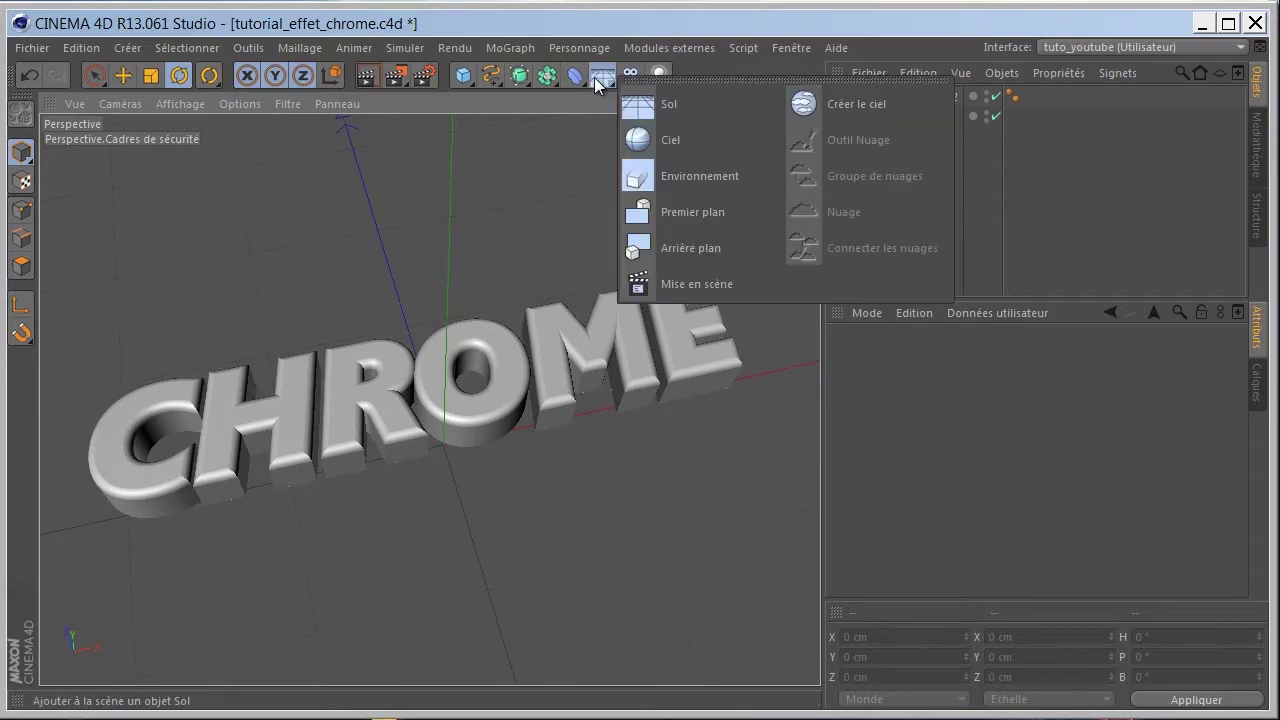
{"action": "left_click", "coordinate": [673, 106]}
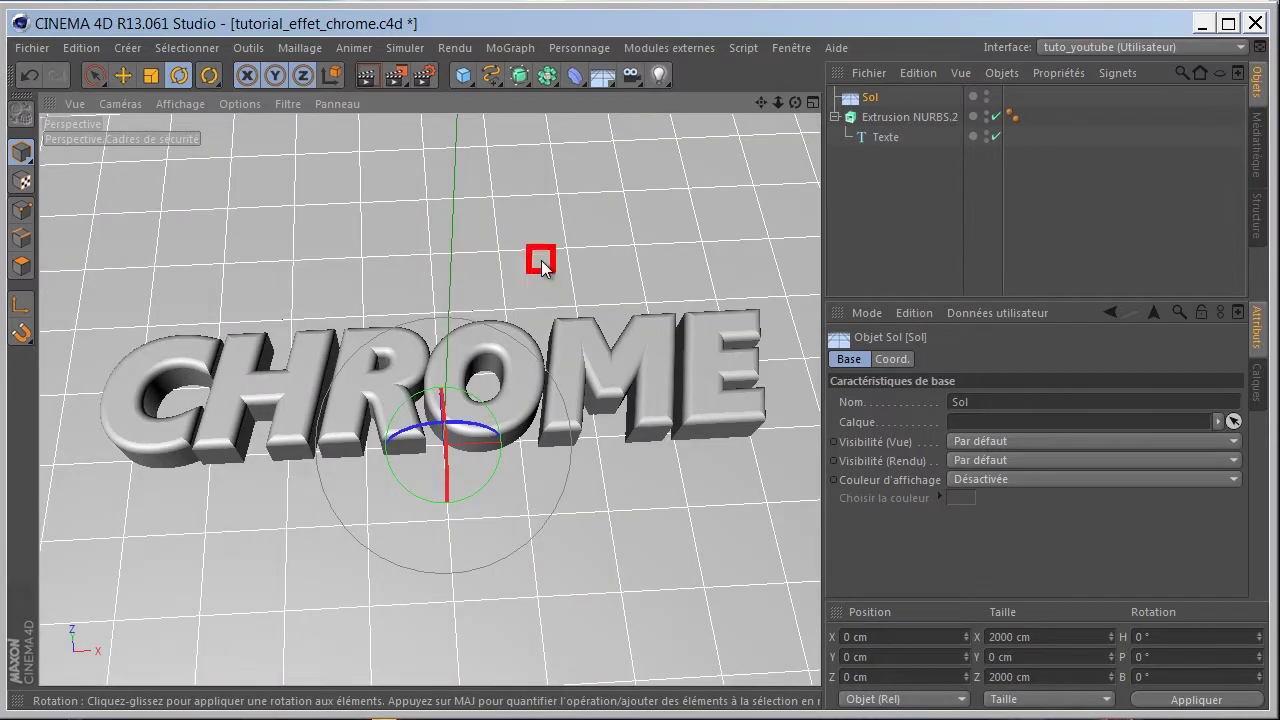
{"action": "middle_click_drag", "start_coordinate": [541, 260], "coordinate": [527, 284], "text": "alt"}
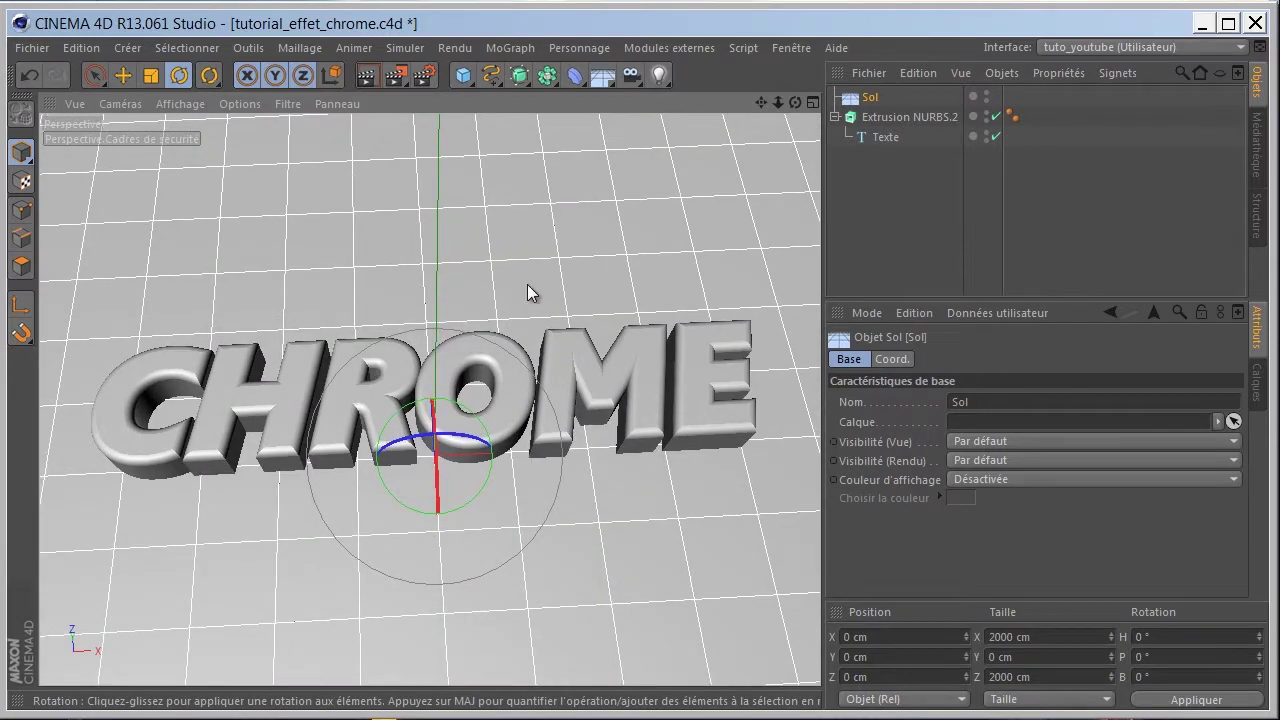
Add a camera and position it at X 0, Y 850 cm, Z -450 cm
{"action": "left_click", "coordinate": [628, 75]}
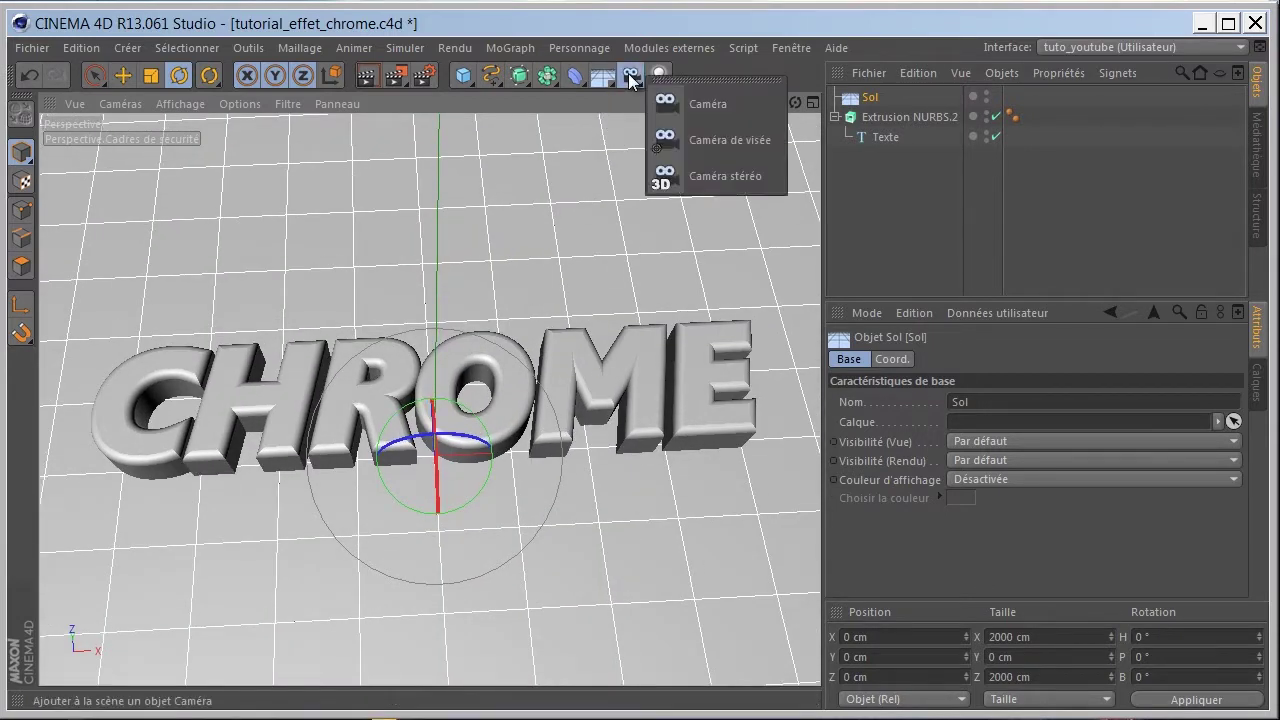
{"action": "left_click", "coordinate": [714, 105]}
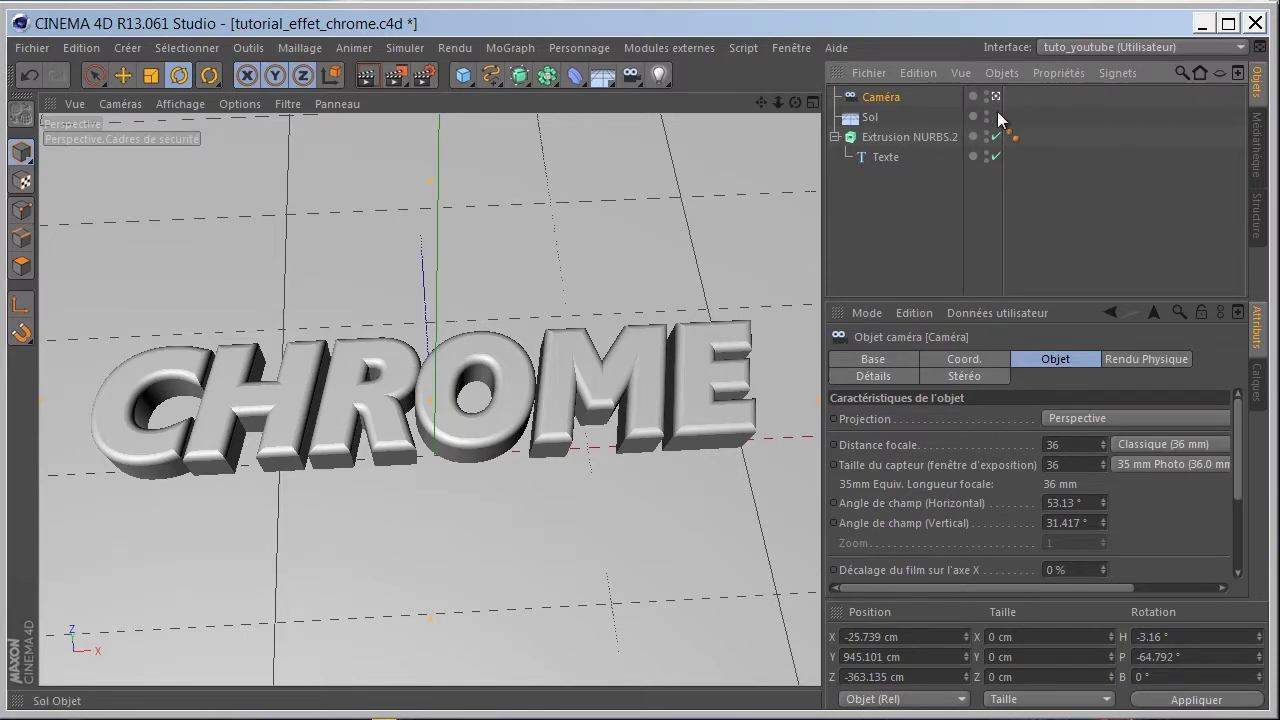
{"action": "left_click", "coordinate": [970, 357]}
{"action": "left_click_drag", "start_coordinate": [929, 297], "coordinate": [931, 228]}
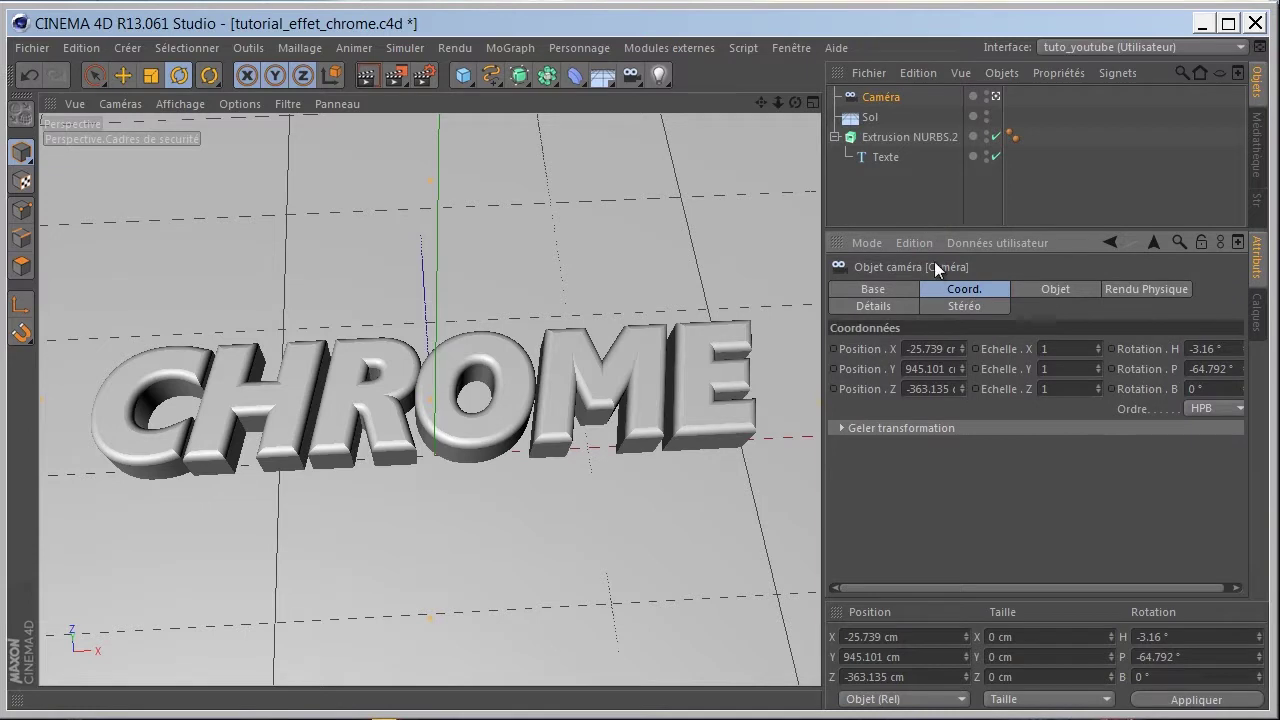
{"action": "double_click", "coordinate": [919, 349]}
{"action": "type", "text": "0"}
{"action": "double_click", "coordinate": [928, 368]}
{"action": "type", "text": "850"}
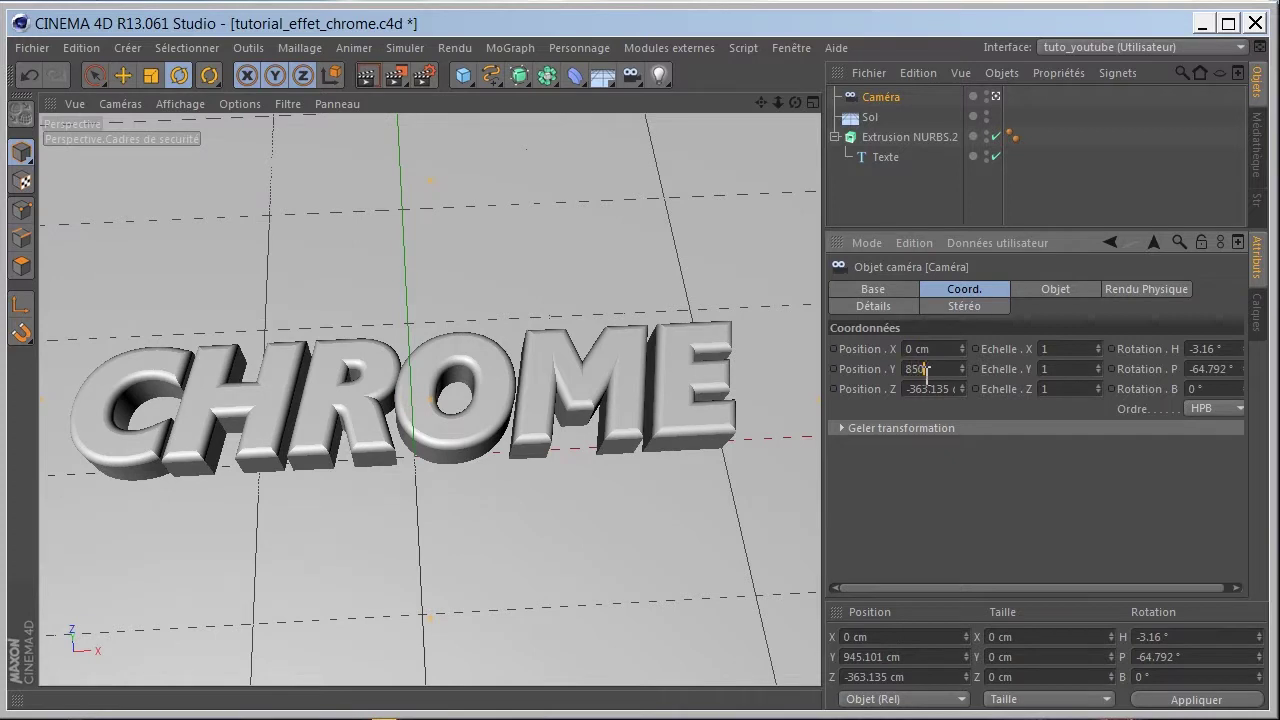
{"action": "key", "text": "Return"}
{"action": "double_click", "coordinate": [928, 388]}
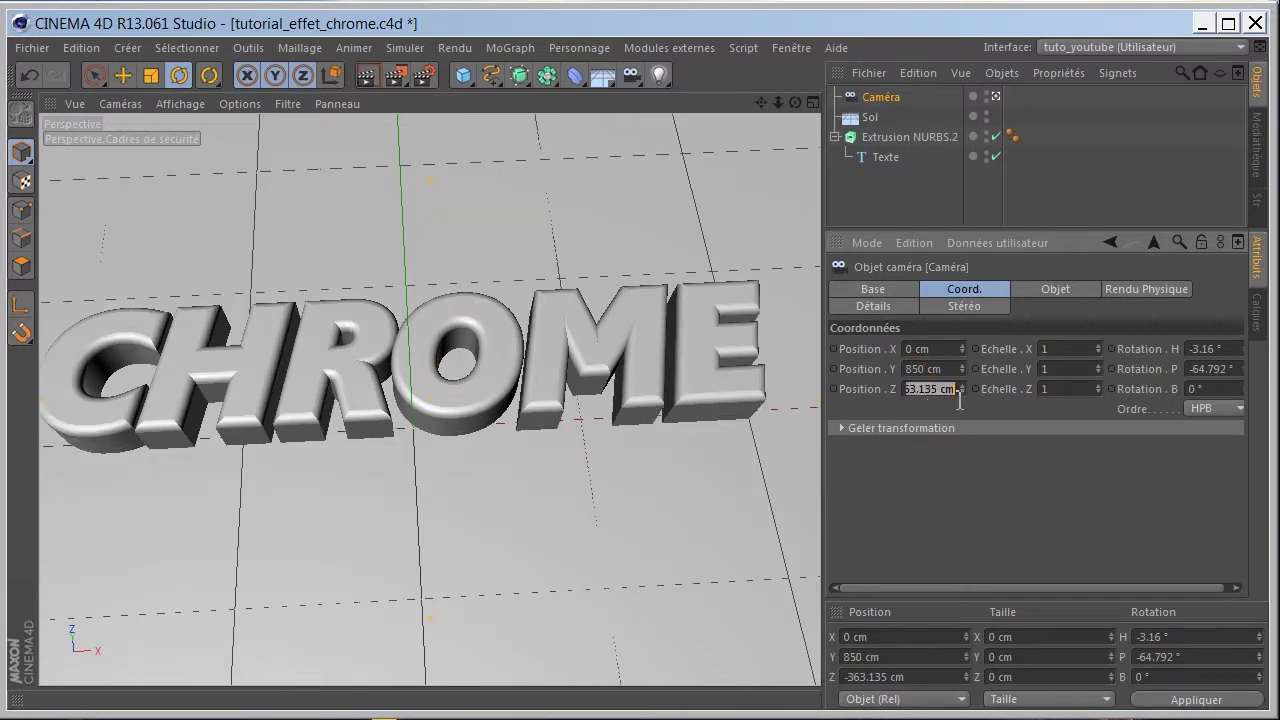
{"action": "type", "text": "-450"}
{"action": "key", "text": "Return"}
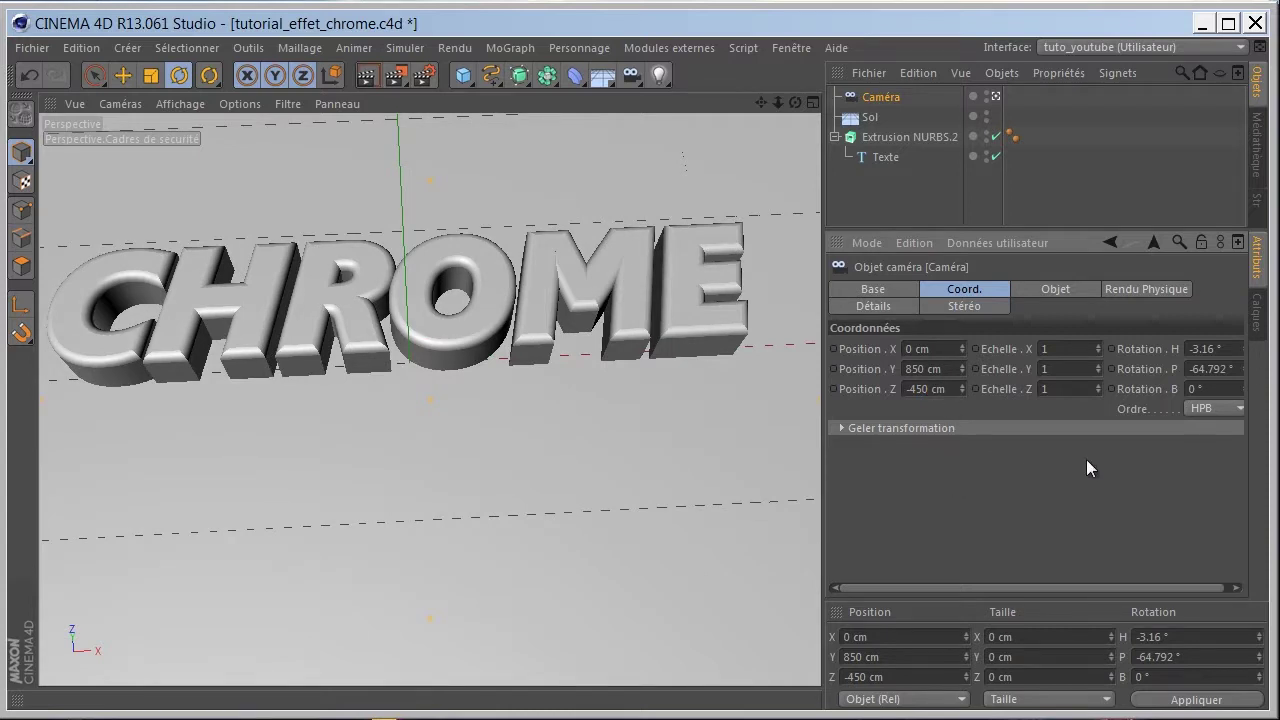
Set the camera rotation to heading 0° and pitch -60°
{"action": "left_click_drag", "start_coordinate": [824, 390], "coordinate": [772, 390]}
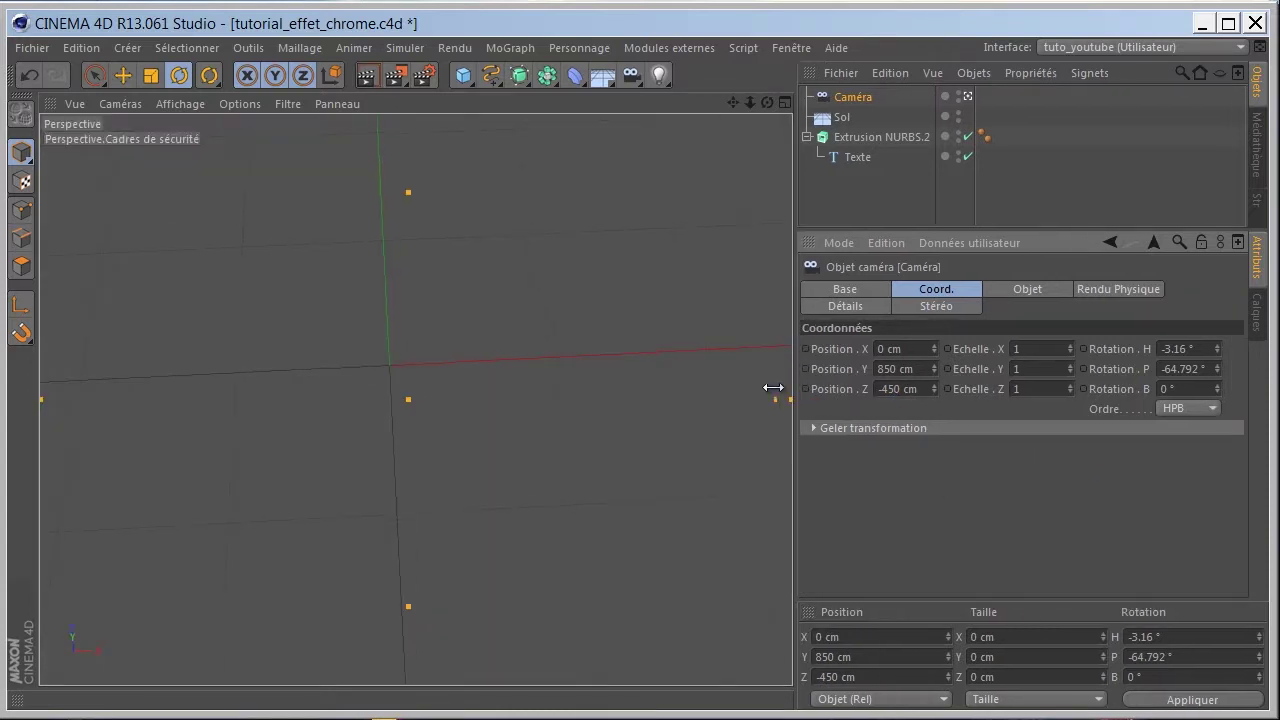
{"action": "double_click", "coordinate": [1178, 348]}
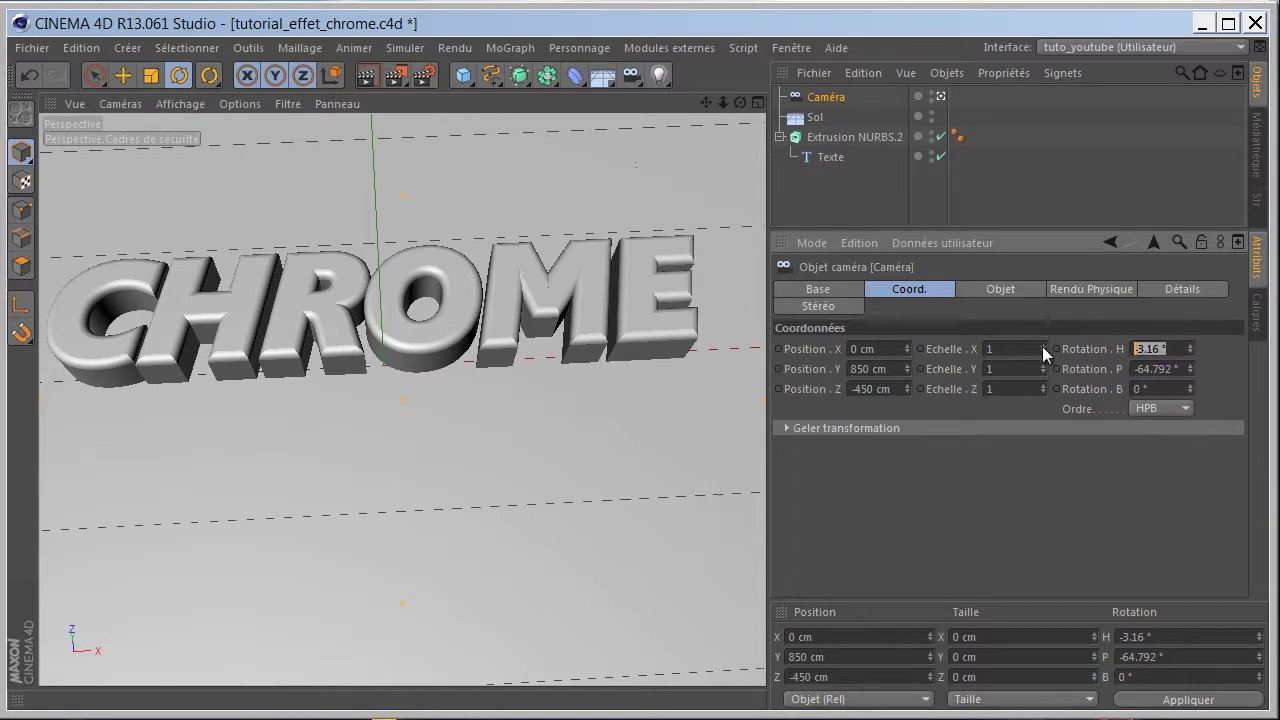
{"action": "type", "text": "0"}
{"action": "key", "text": "Return"}
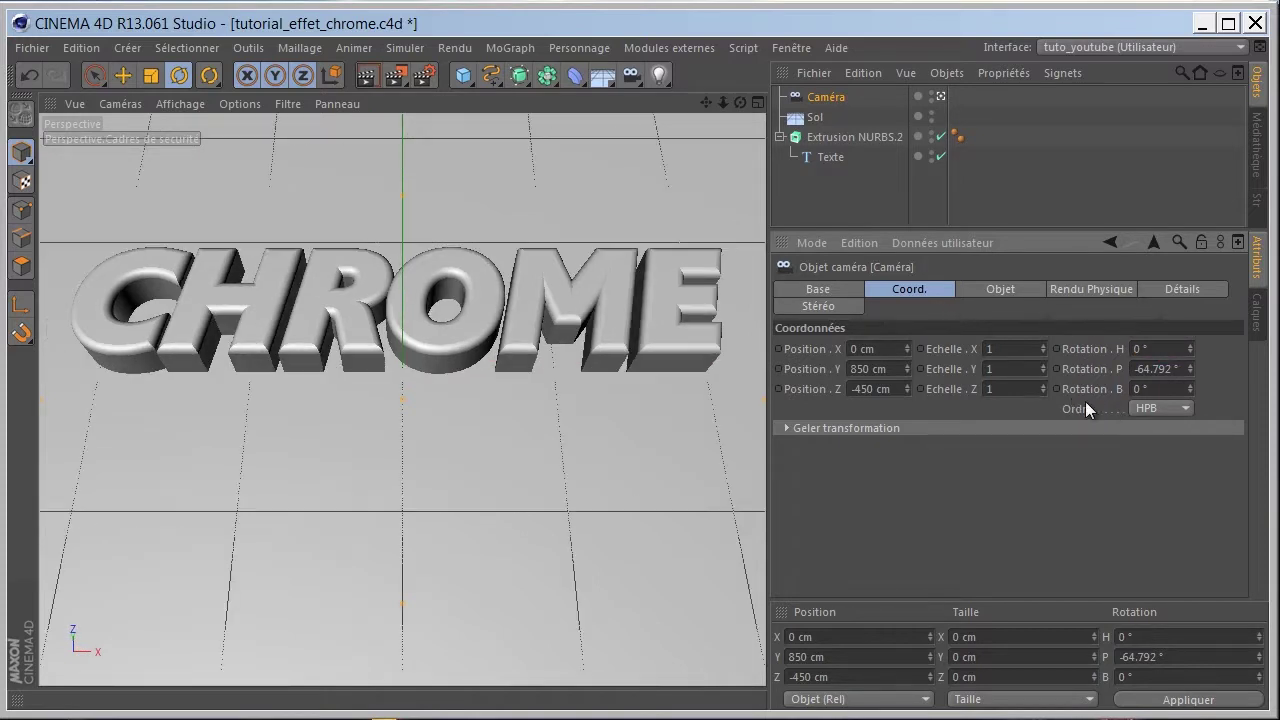
{"action": "double_click", "coordinate": [1149, 369]}
{"action": "type", "text": "-60"}
{"action": "key", "text": "Return"}
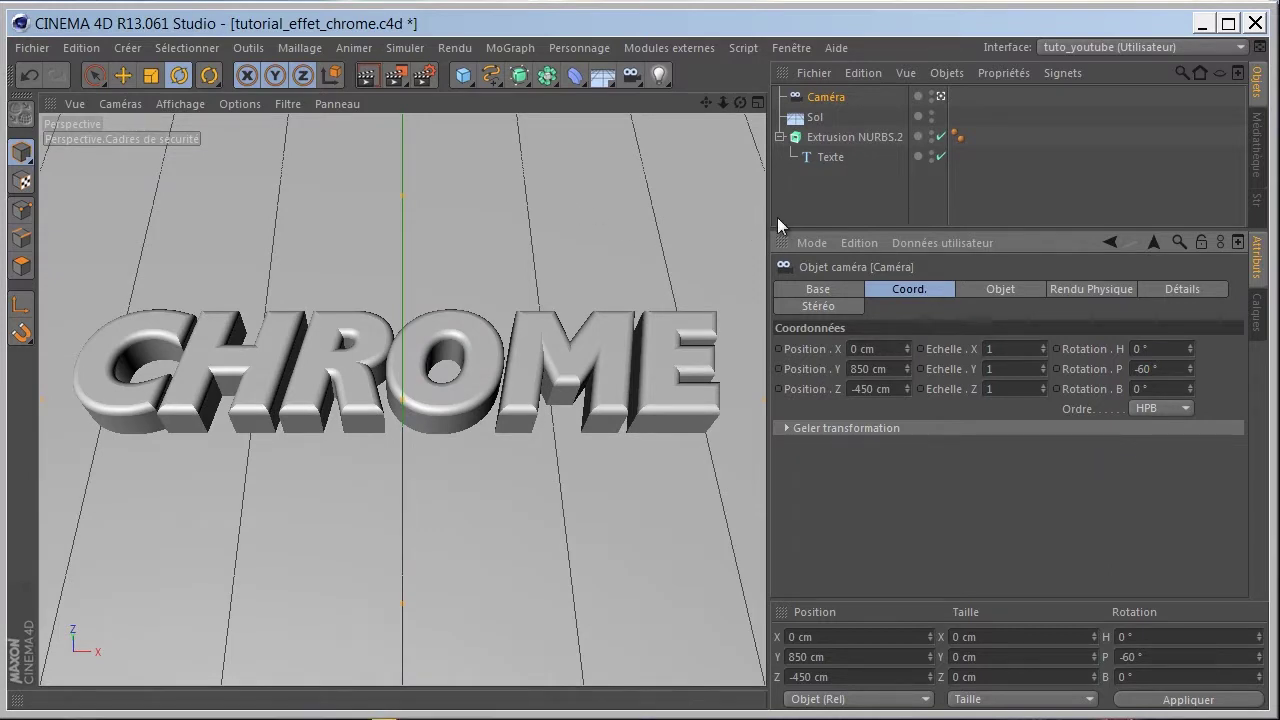
In Render Settings, unlock the ratio and set output size to 1280×720
{"action": "left_click", "coordinate": [434, 79]}
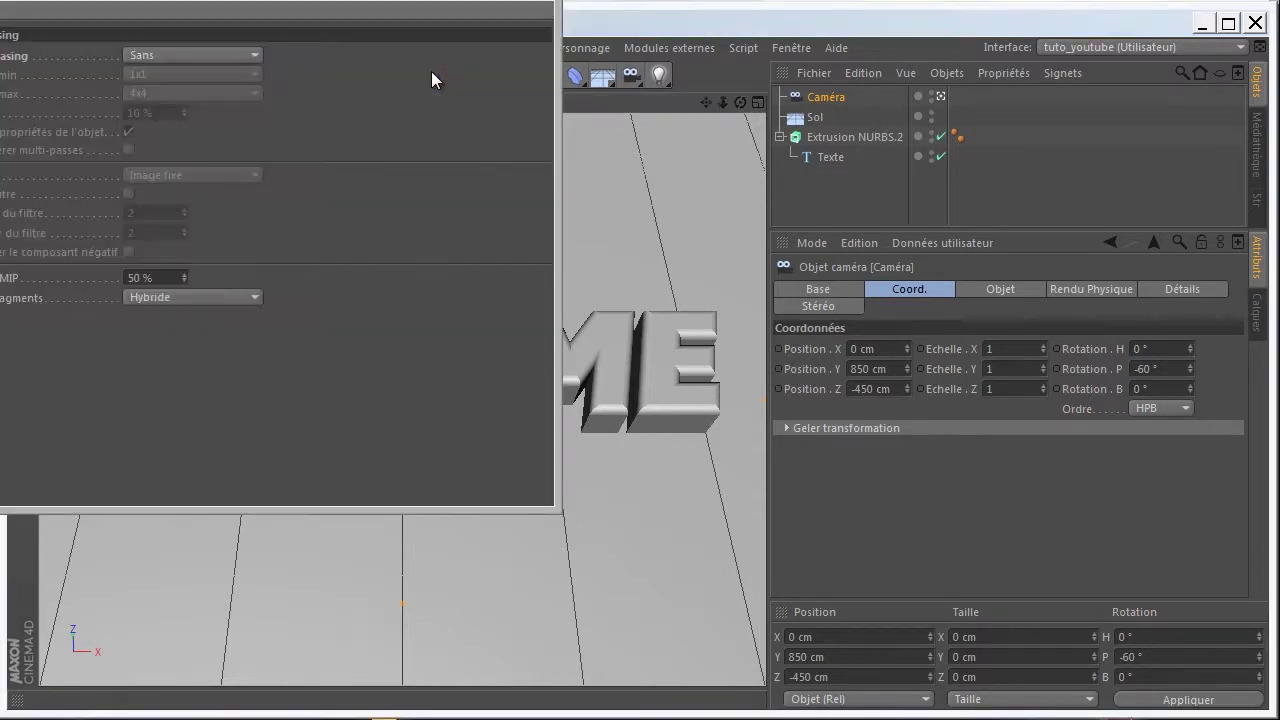
{"action": "left_click_drag", "start_coordinate": [283, 0], "coordinate": [600, 94]}
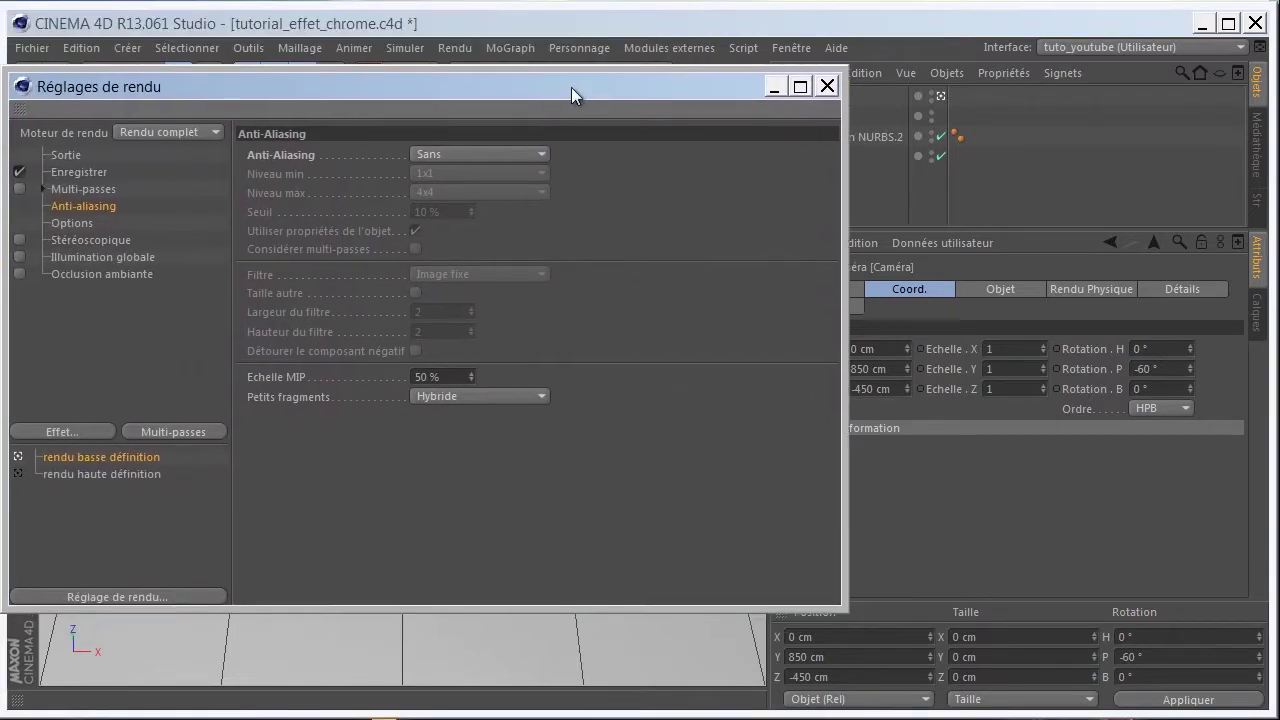
{"action": "left_click", "coordinate": [88, 152]}
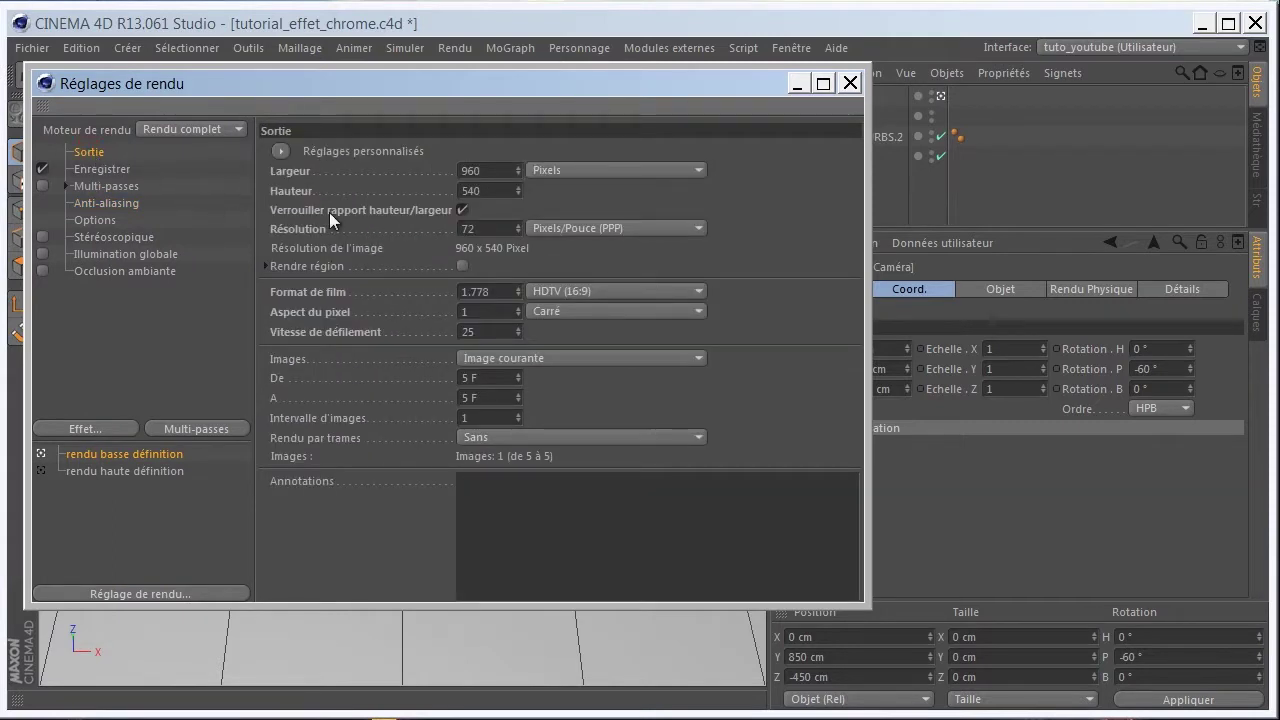
{"action": "left_click", "coordinate": [436, 212]}
{"action": "left_click", "coordinate": [462, 210]}
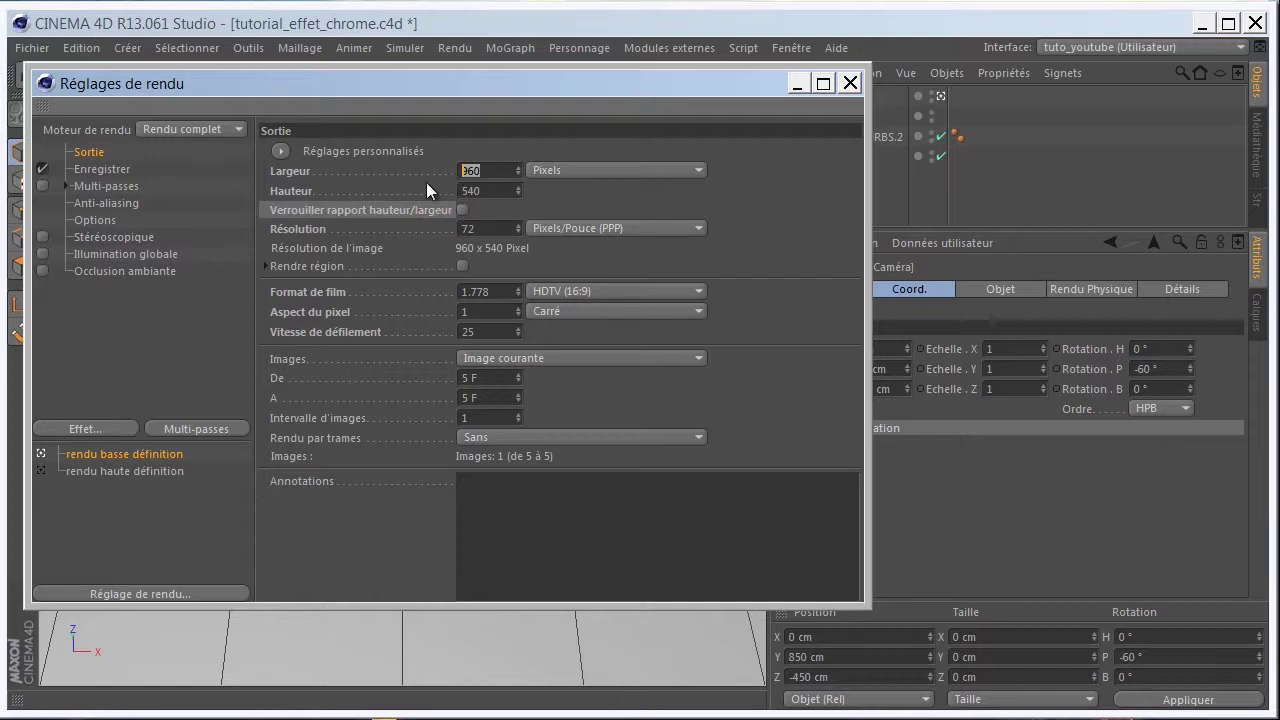
{"action": "type", "text": "1280"}
{"action": "key", "text": "Tab"}
{"action": "type", "text": "720"}
{"action": "key", "text": "Return"}
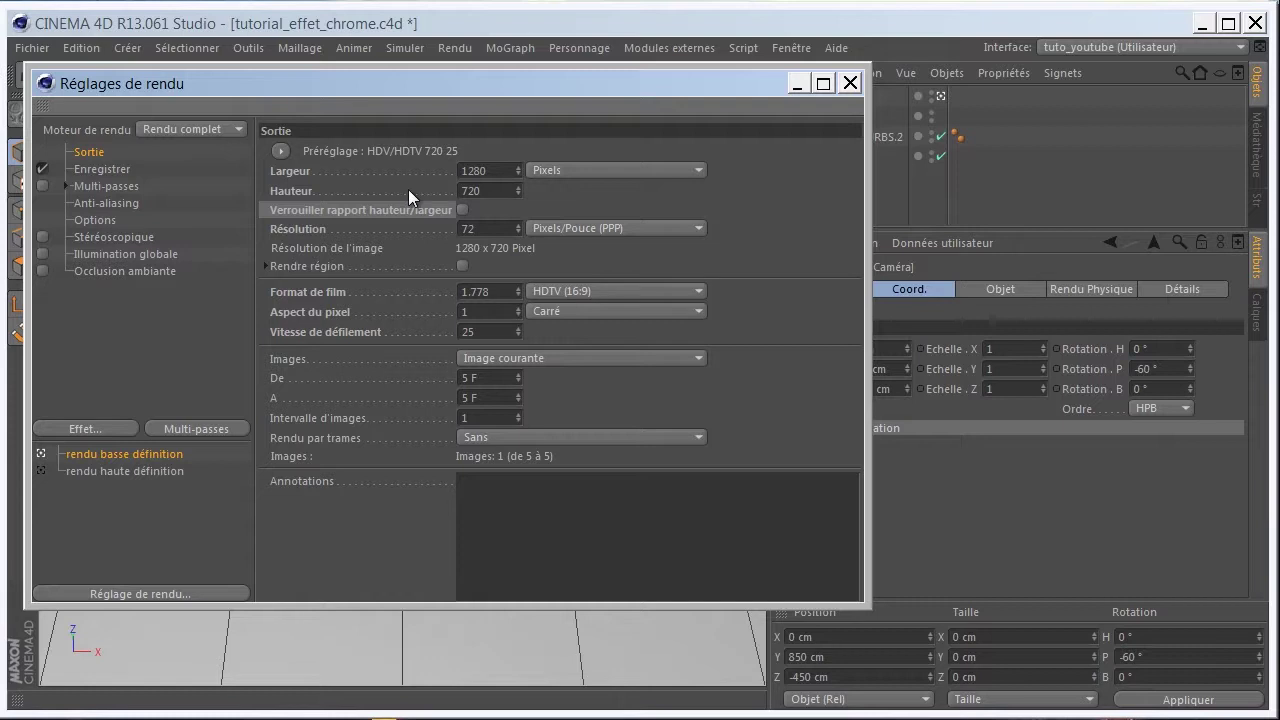
Save renders as Photoshop (PSD) to tutorial_effet_chrome and check the anti-aliasing settings
{"action": "left_click_drag", "start_coordinate": [210, 90], "coordinate": [352, 122]}
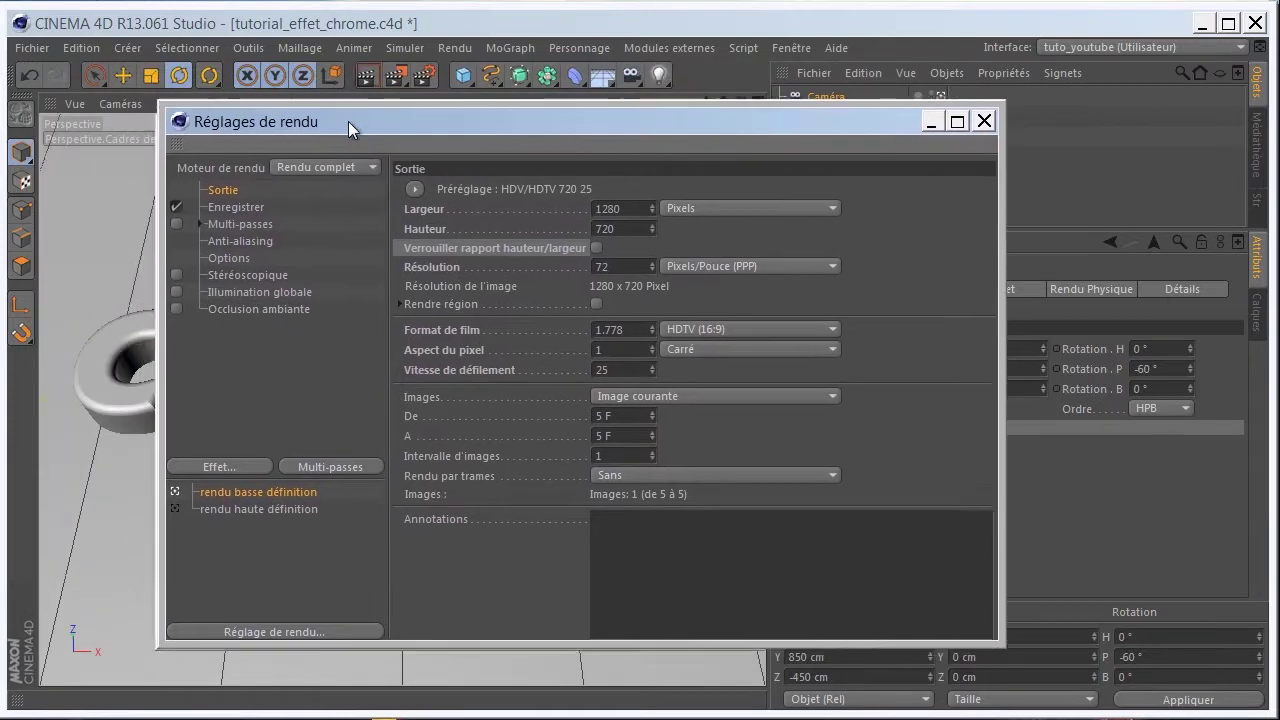
{"action": "left_click", "coordinate": [243, 201]}
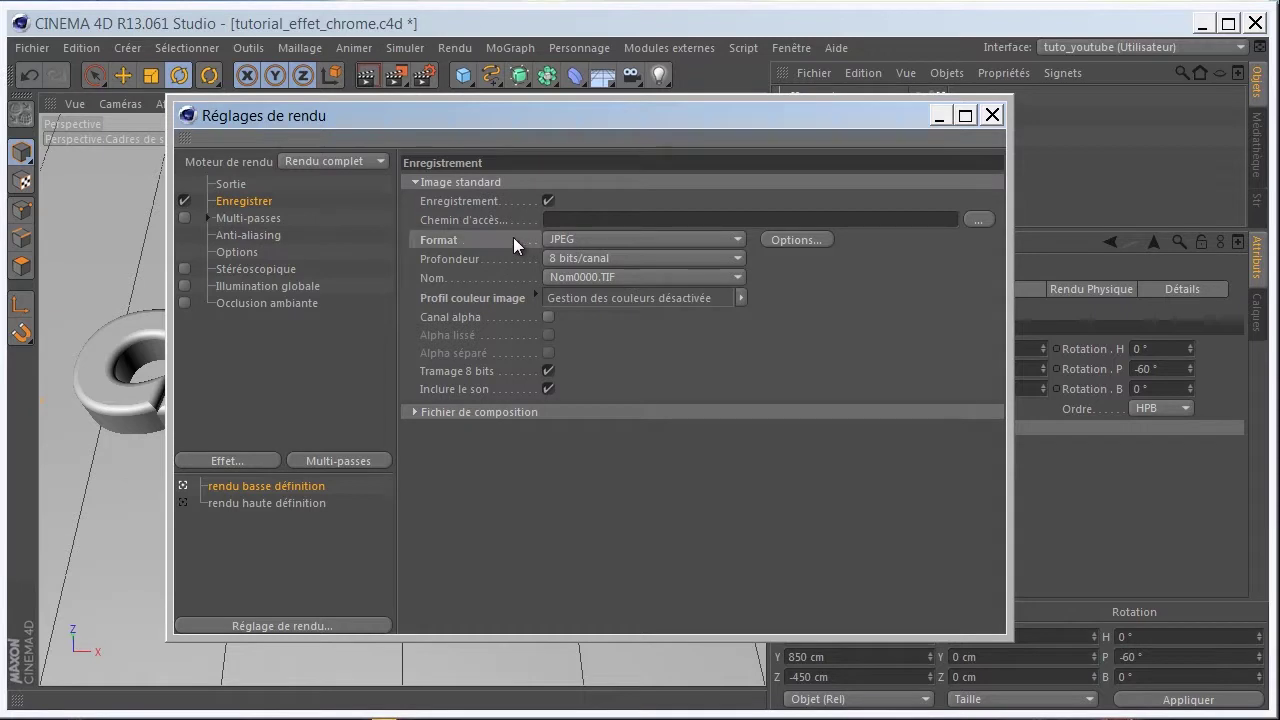
{"action": "left_click", "coordinate": [568, 241]}
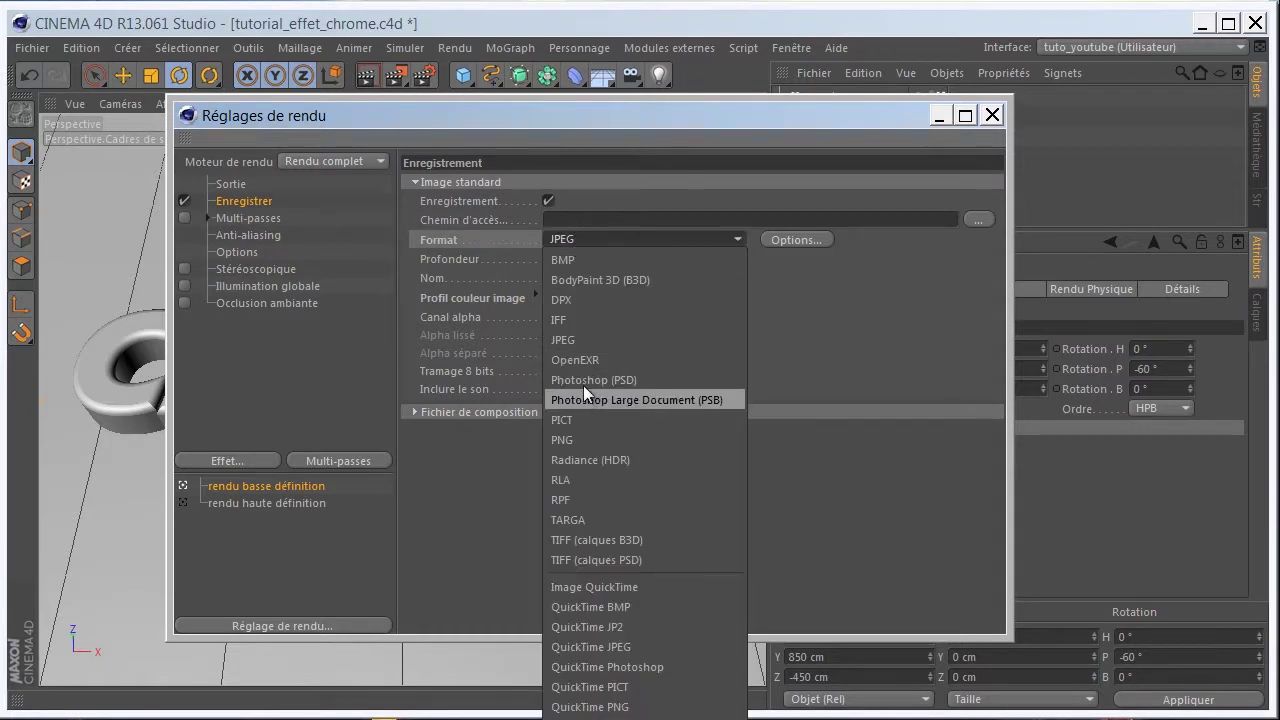
{"action": "left_click", "coordinate": [585, 382]}
{"action": "left_click", "coordinate": [576, 215]}
{"action": "type", "text": "tutorial_effet_v"}
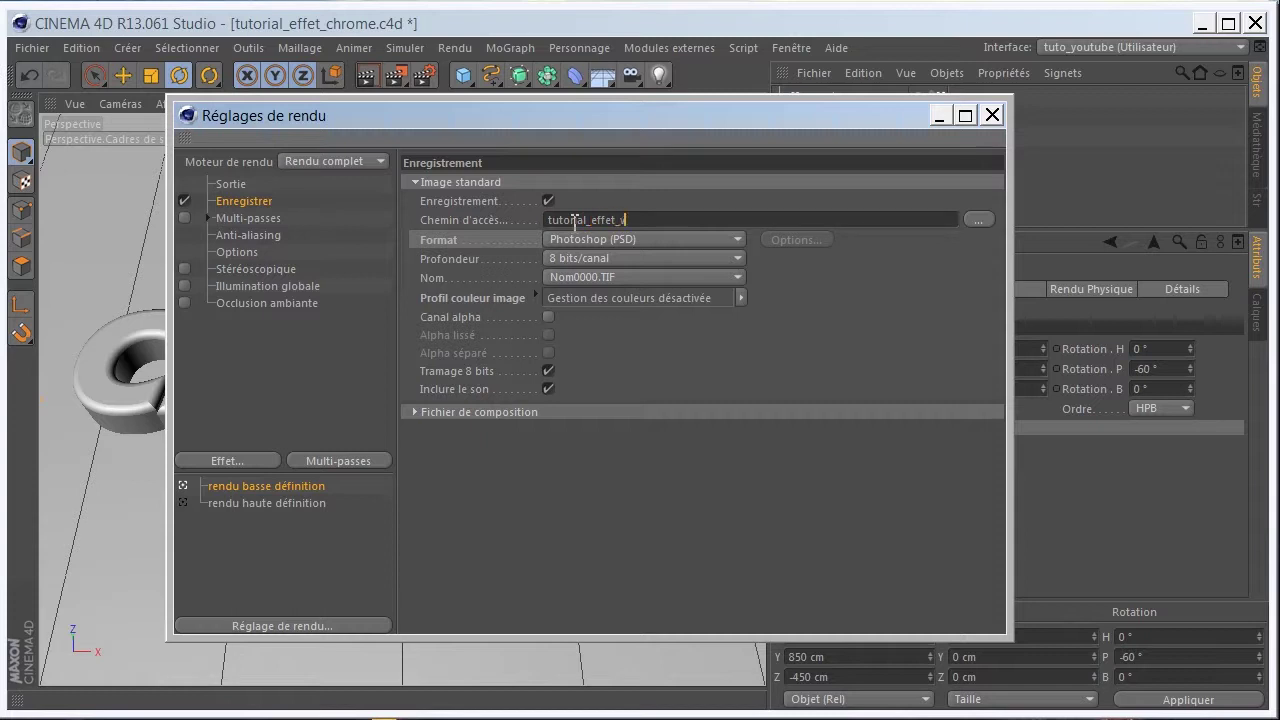
{"action": "type", "text": "hrome"}
{"action": "key", "text": "BackSpace"}
{"action": "type", "text": "c"}
{"action": "key", "text": "Return"}
{"action": "left_click", "coordinate": [241, 236]}
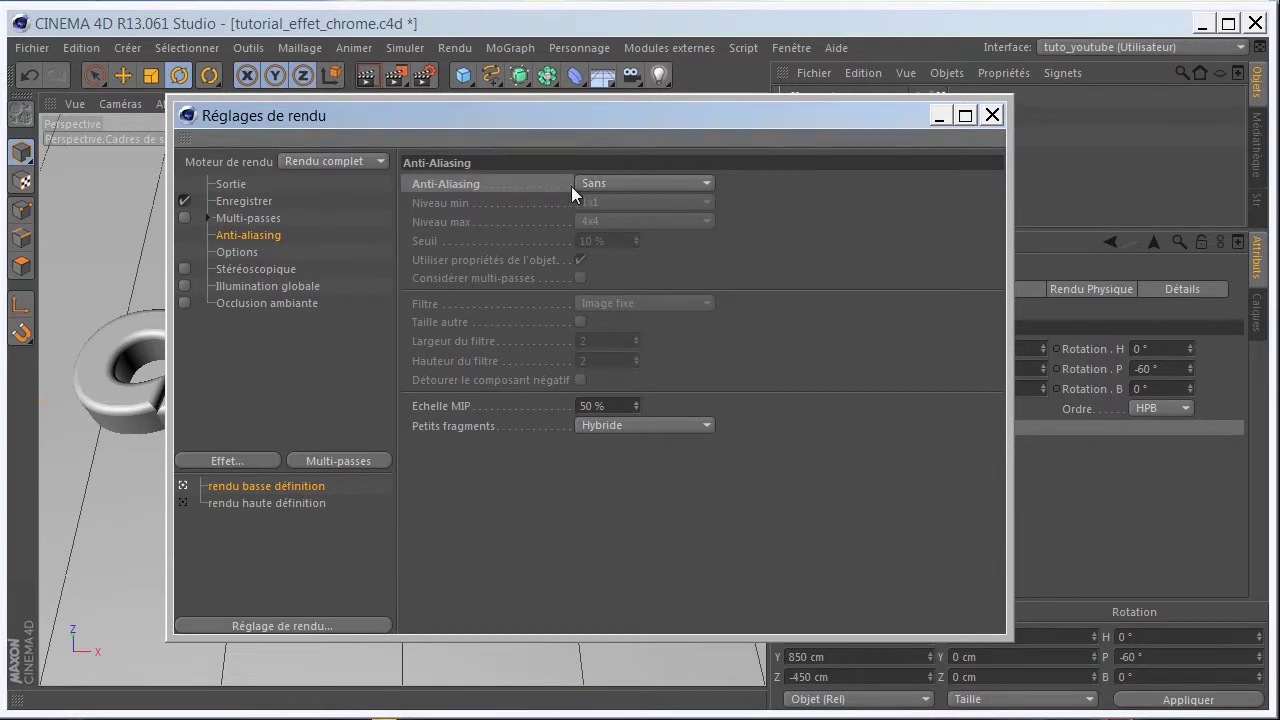
{"action": "left_click", "coordinate": [992, 115]}
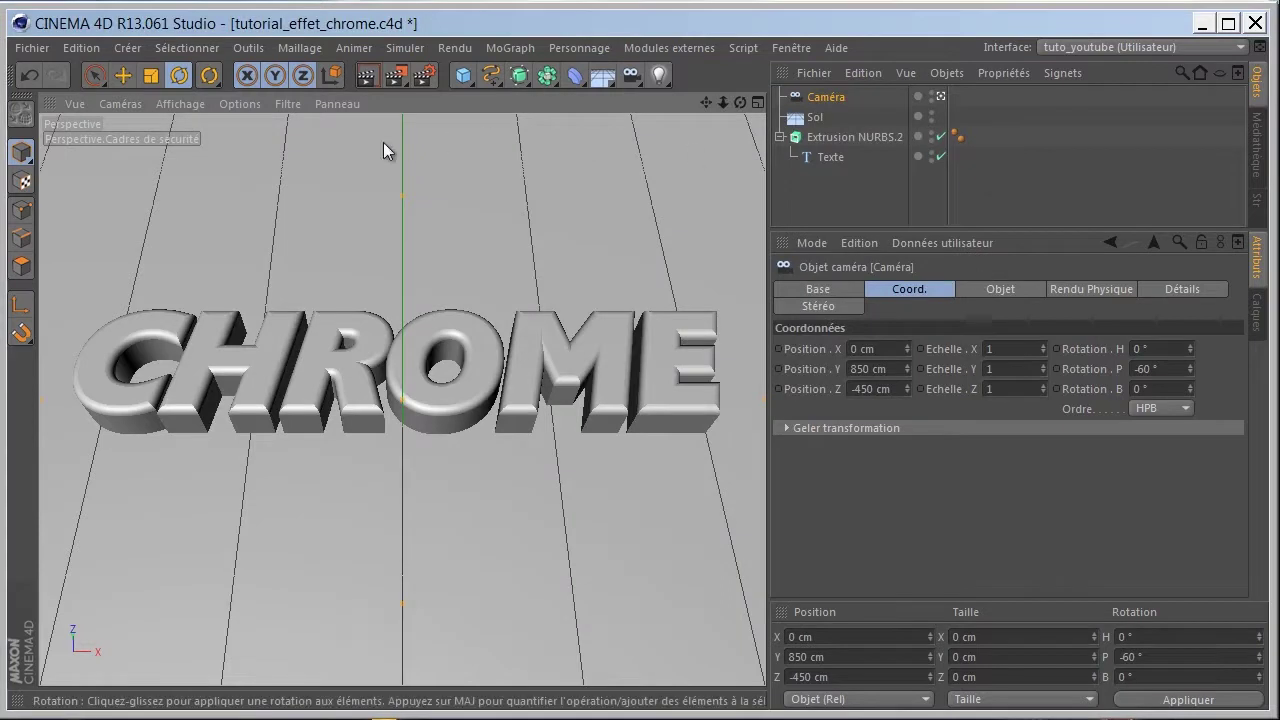
Turn on safe frames in the perspective view's configuration and adjust the border opacity
{"action": "left_click", "coordinate": [251, 103]}
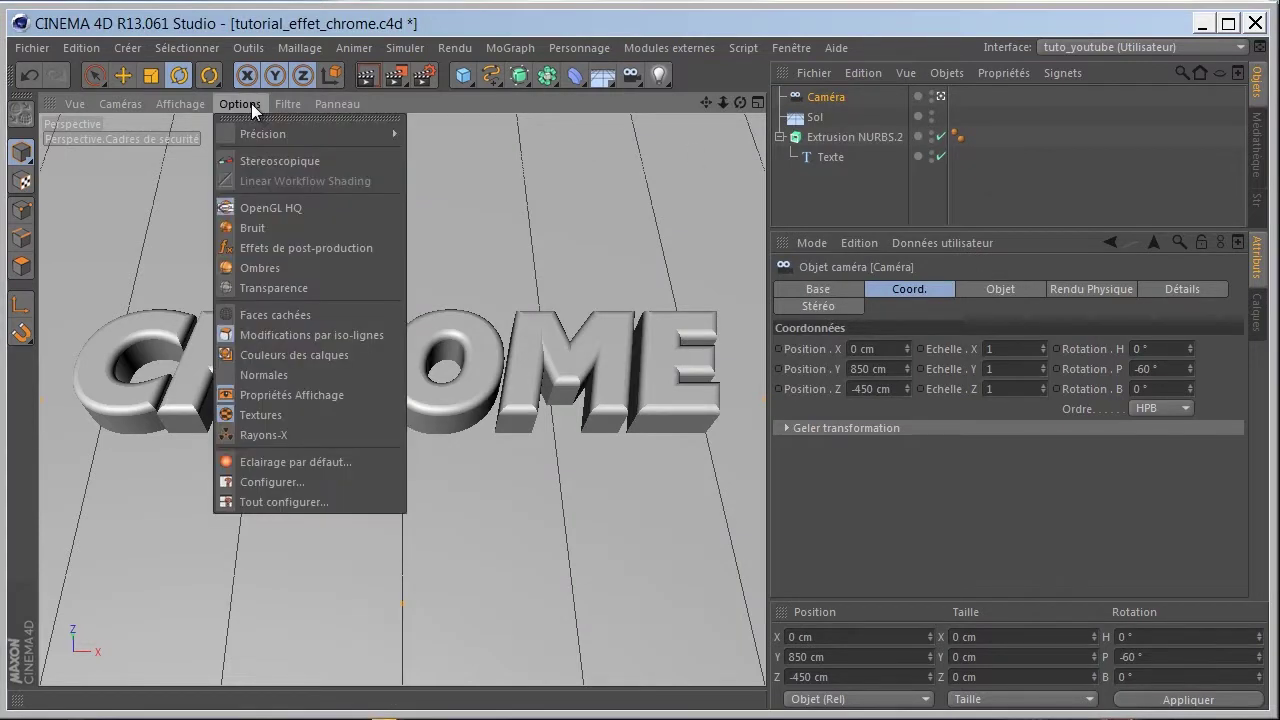
{"action": "left_click", "coordinate": [254, 478]}
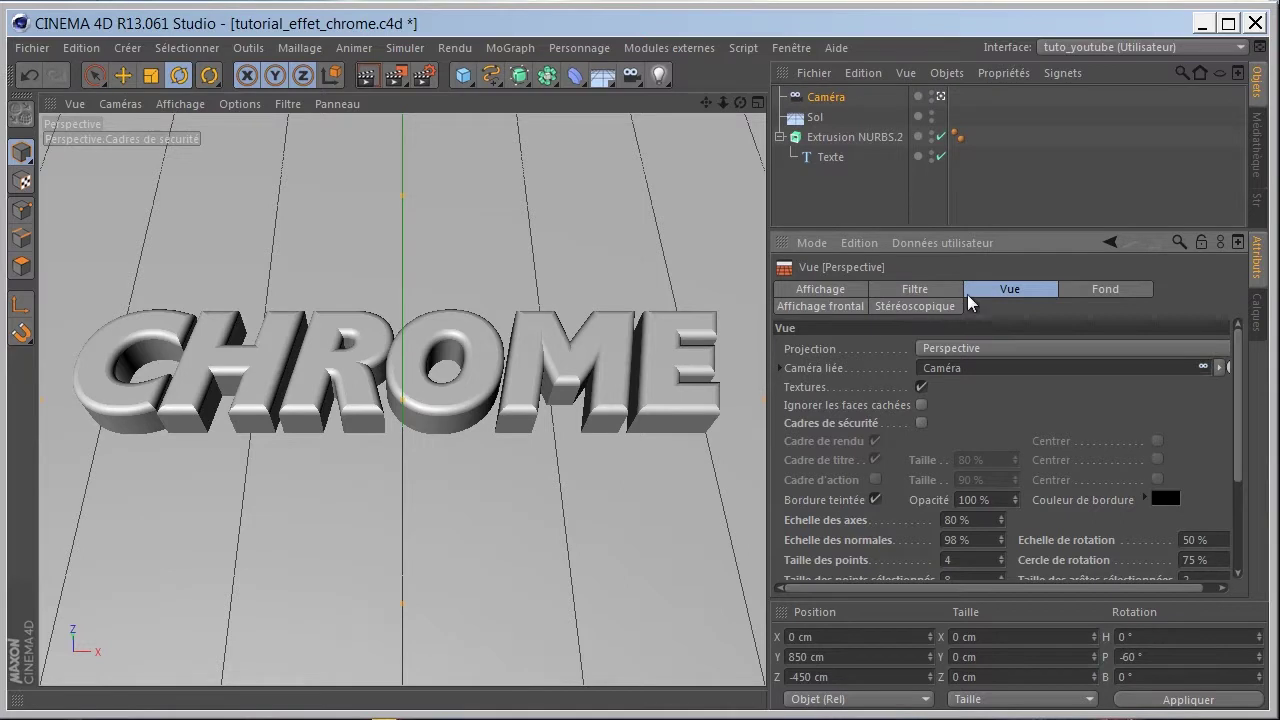
{"action": "left_click_drag", "start_coordinate": [946, 231], "coordinate": [941, 125]}
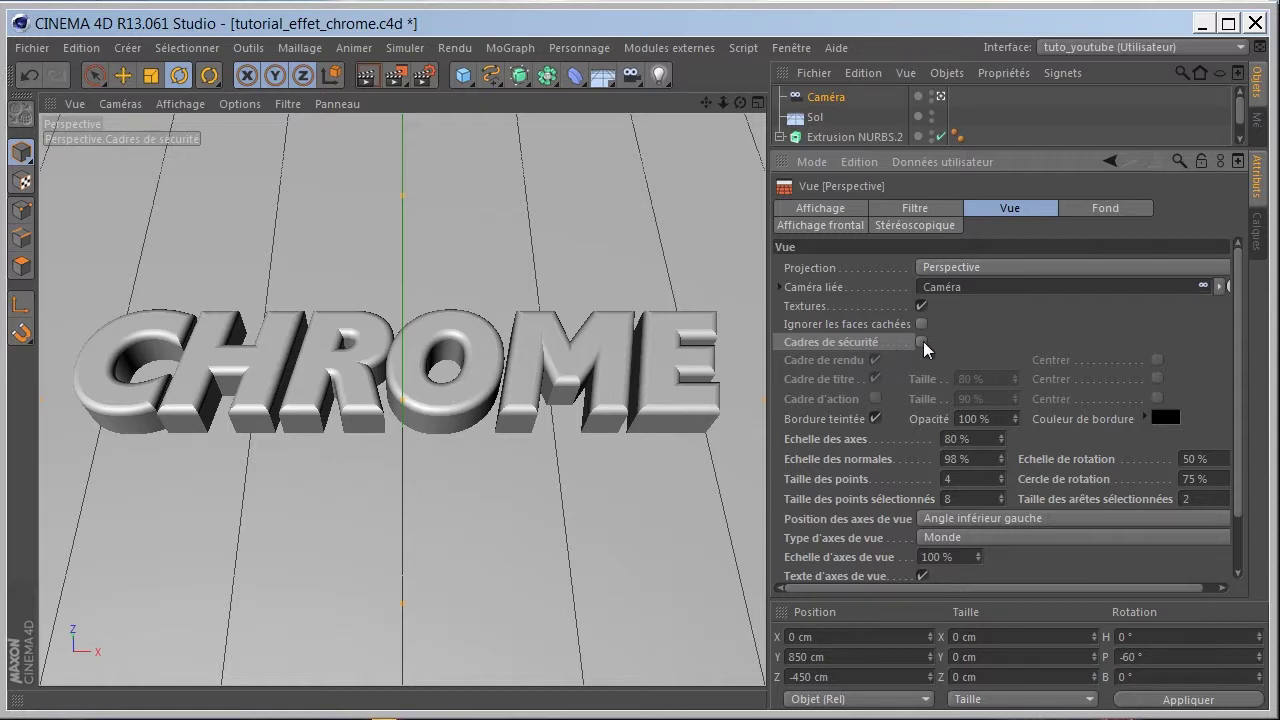
{"action": "left_click", "coordinate": [921, 342]}
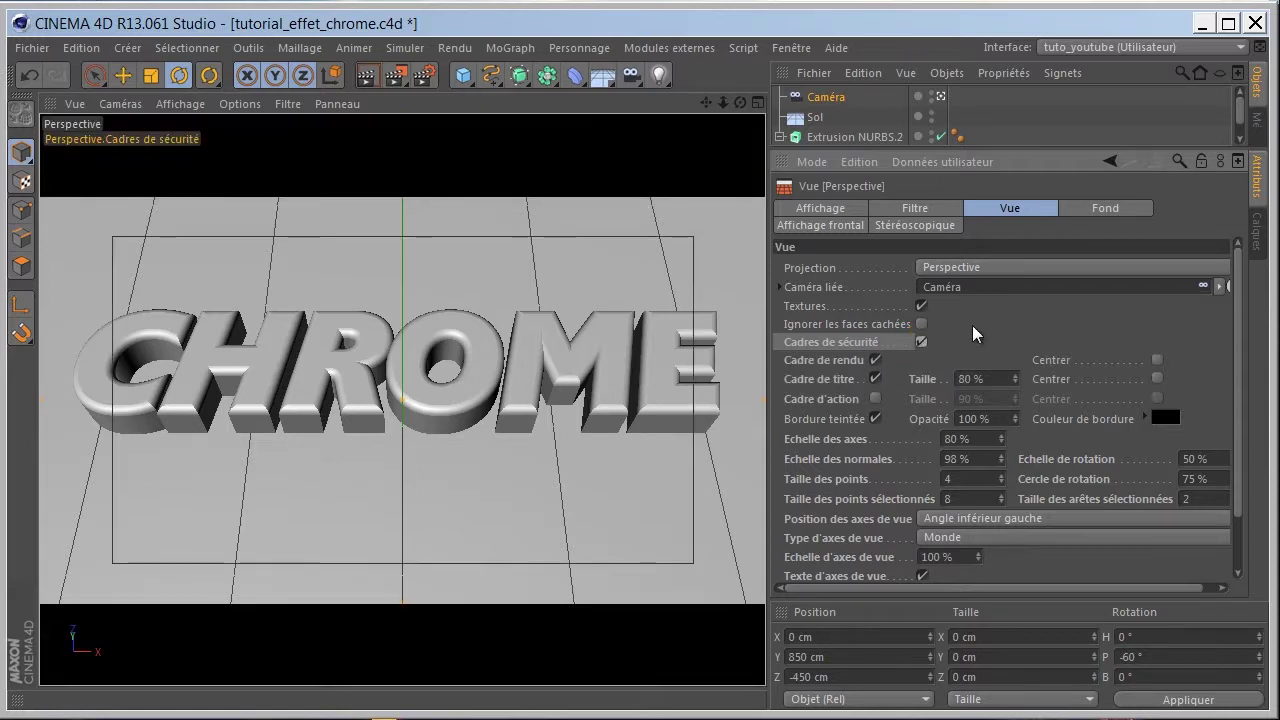
{"action": "left_click", "coordinate": [970, 419]}
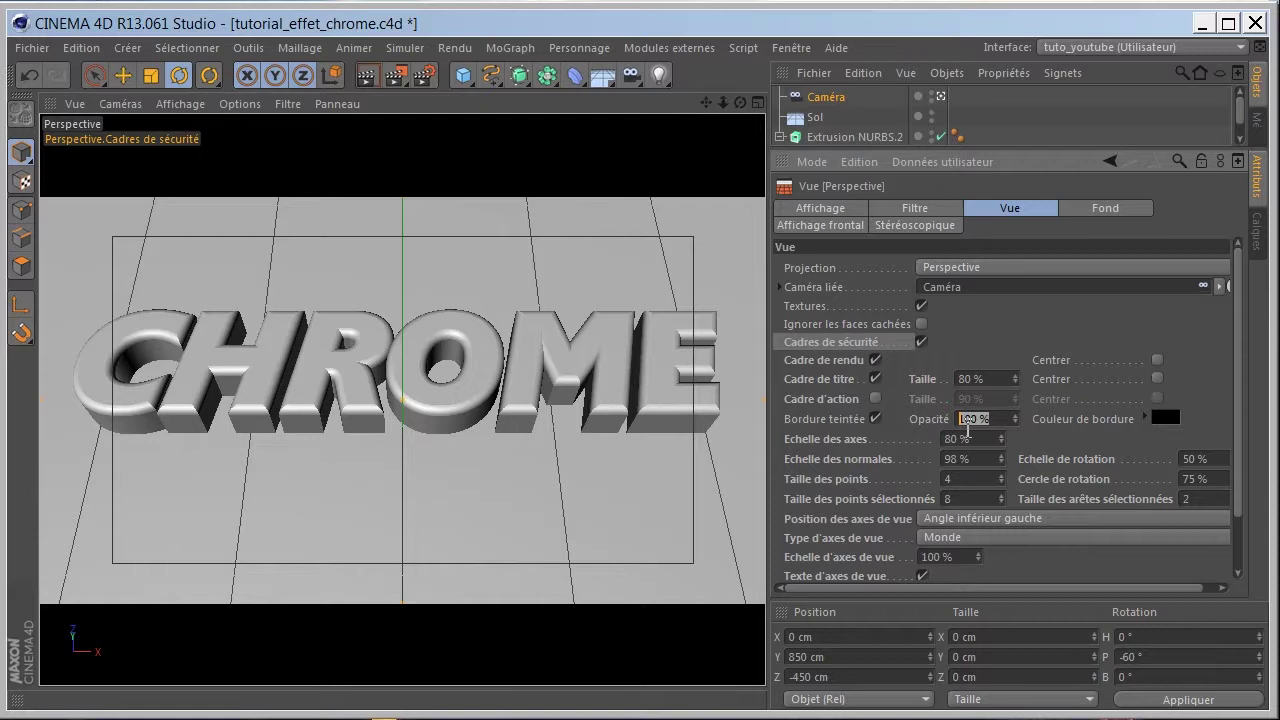
{"action": "left_click", "coordinate": [1008, 425]}
Enlarge the object list to show Texte and deselect the camera
{"action": "left_click_drag", "start_coordinate": [905, 148], "coordinate": [898, 262]}
{"action": "left_click", "coordinate": [876, 215]}
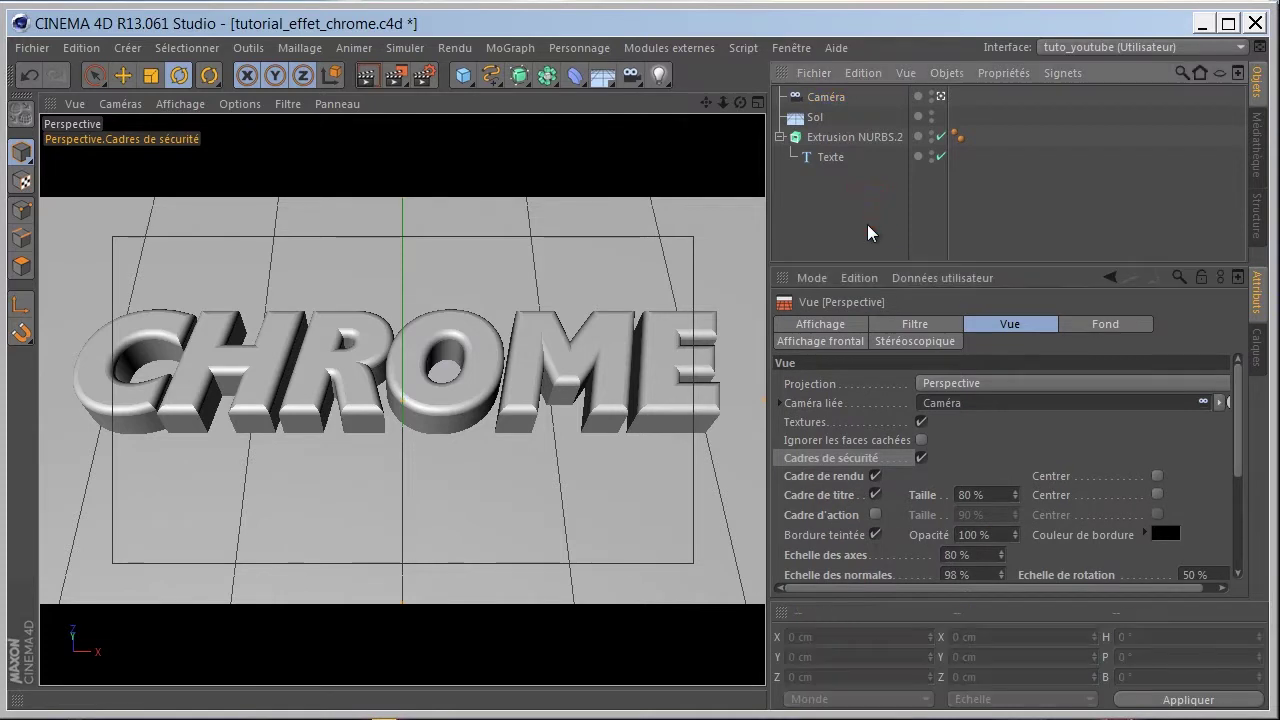
{"action": "left_click_drag", "start_coordinate": [850, 270], "coordinate": [851, 376]}
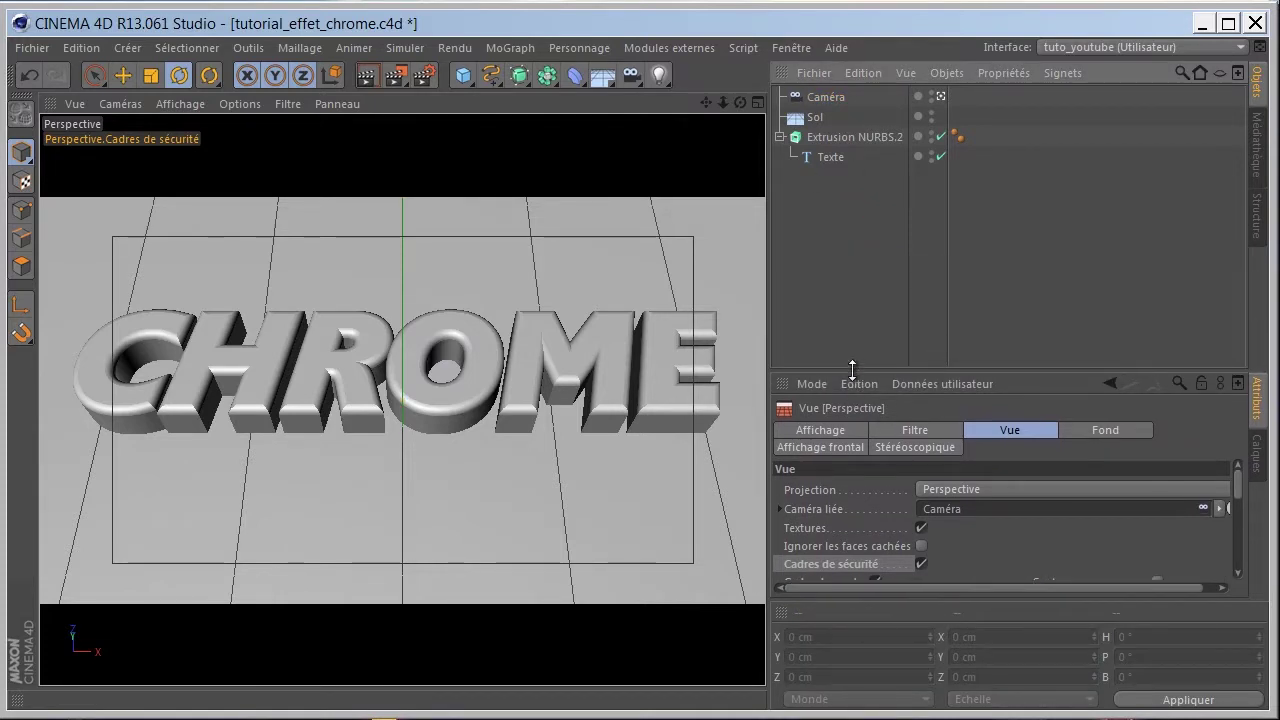
Add a Protection tag (Propriétés CINEMA 4D > Protection) to Caméra to lock its framing
{"action": "left_click", "coordinate": [814, 97]}
{"action": "right_click", "coordinate": [813, 96]}
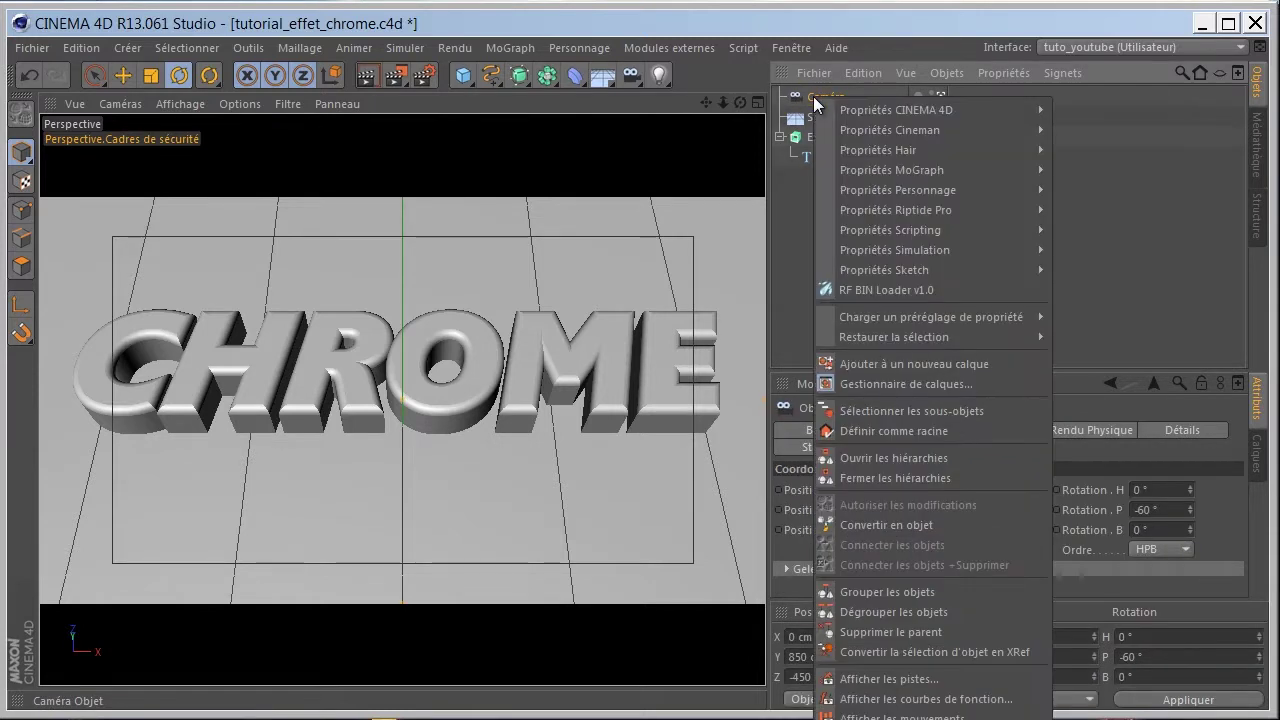
{"action": "mouse_move", "coordinate": [896, 110]}
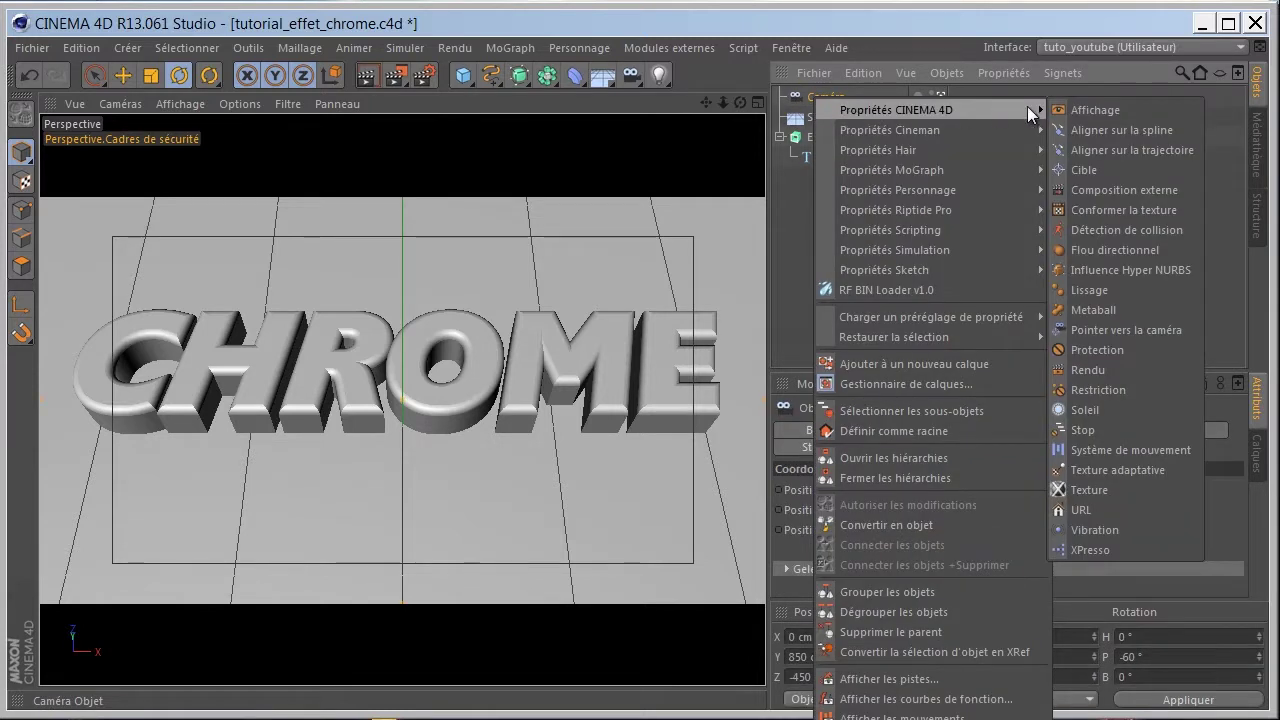
{"action": "left_click", "coordinate": [1088, 354]}
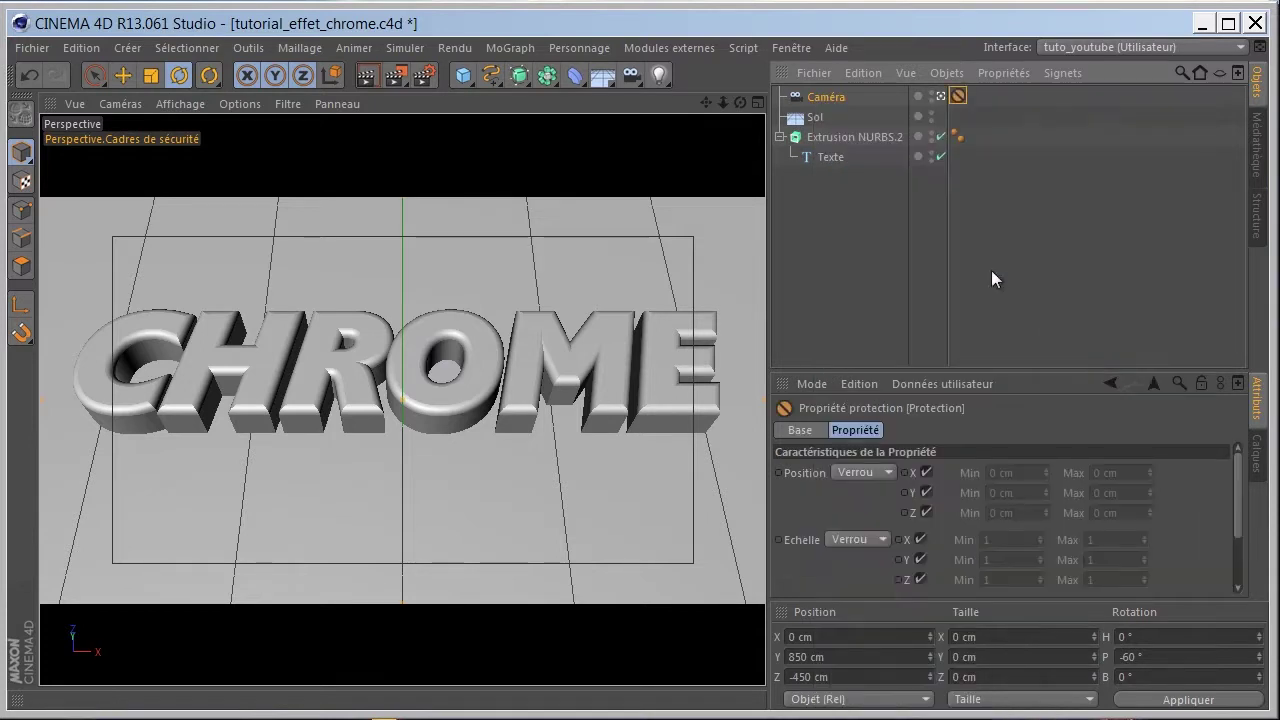
{"action": "left_click", "coordinate": [847, 205]}
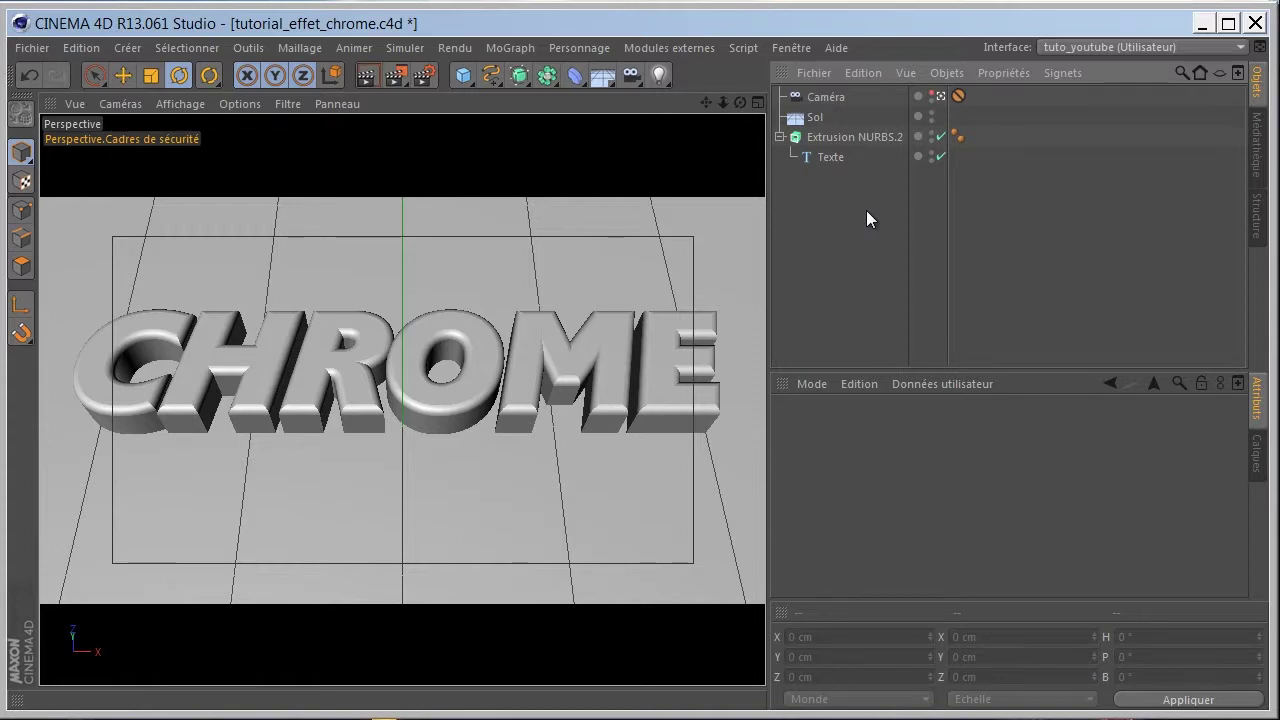
Start an interactive render region and drag its corners to cover the whole viewport
{"action": "left_click", "coordinate": [394, 72]}
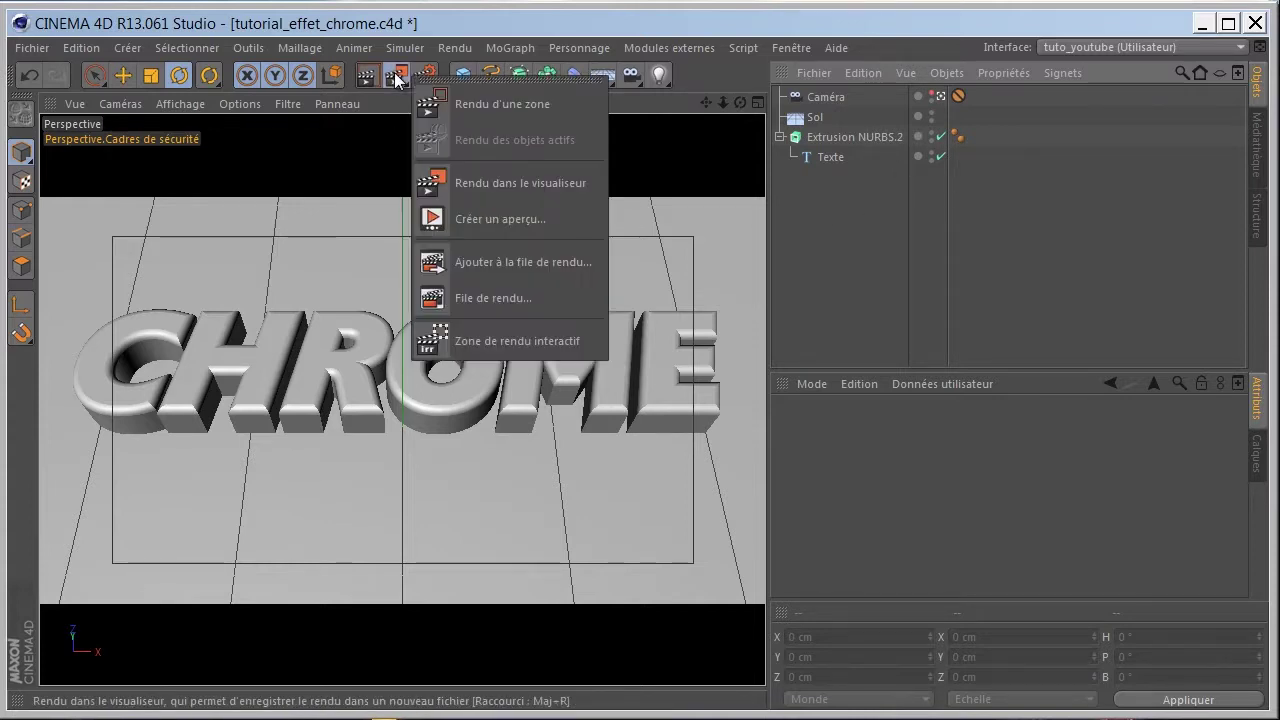
{"action": "left_click", "coordinate": [443, 334]}
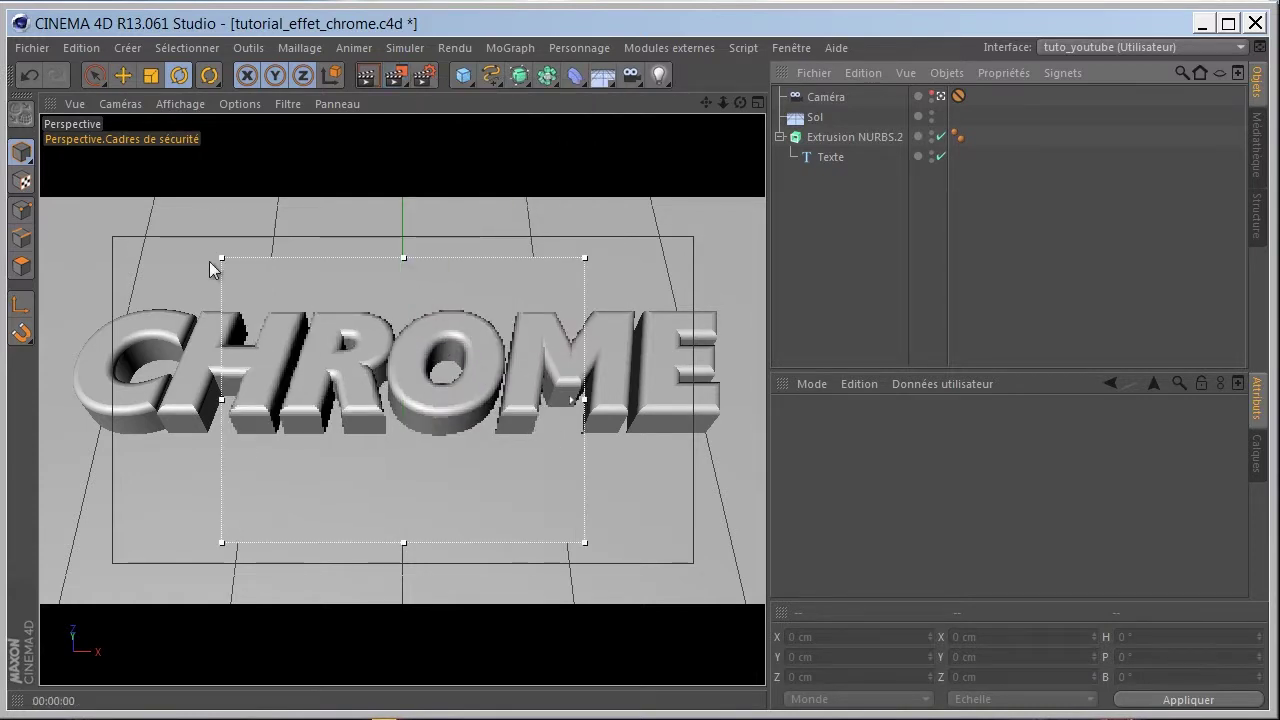
{"action": "mouse_move", "coordinate": [218, 258]}
{"action": "left_mouse_down"}
{"action": "mouse_move", "coordinate": [95, 245]}
{"action": "mouse_move", "coordinate": [34, 198]}
{"action": "left_mouse_up"}
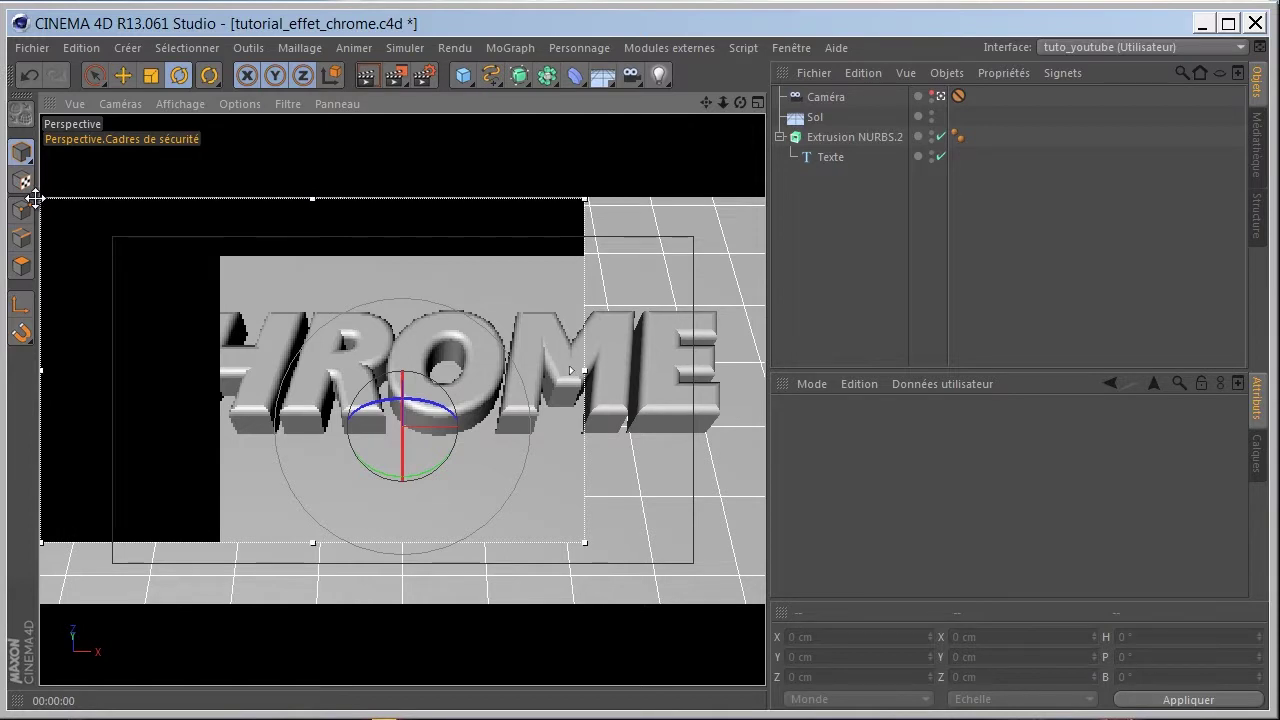
{"action": "left_click", "coordinate": [580, 543]}
{"action": "mouse_move", "coordinate": [580, 543]}
{"action": "left_mouse_down"}
{"action": "mouse_move", "coordinate": [723, 543]}
{"action": "mouse_move", "coordinate": [768, 600]}
{"action": "left_mouse_up"}
{"action": "left_click", "coordinate": [846, 233]}
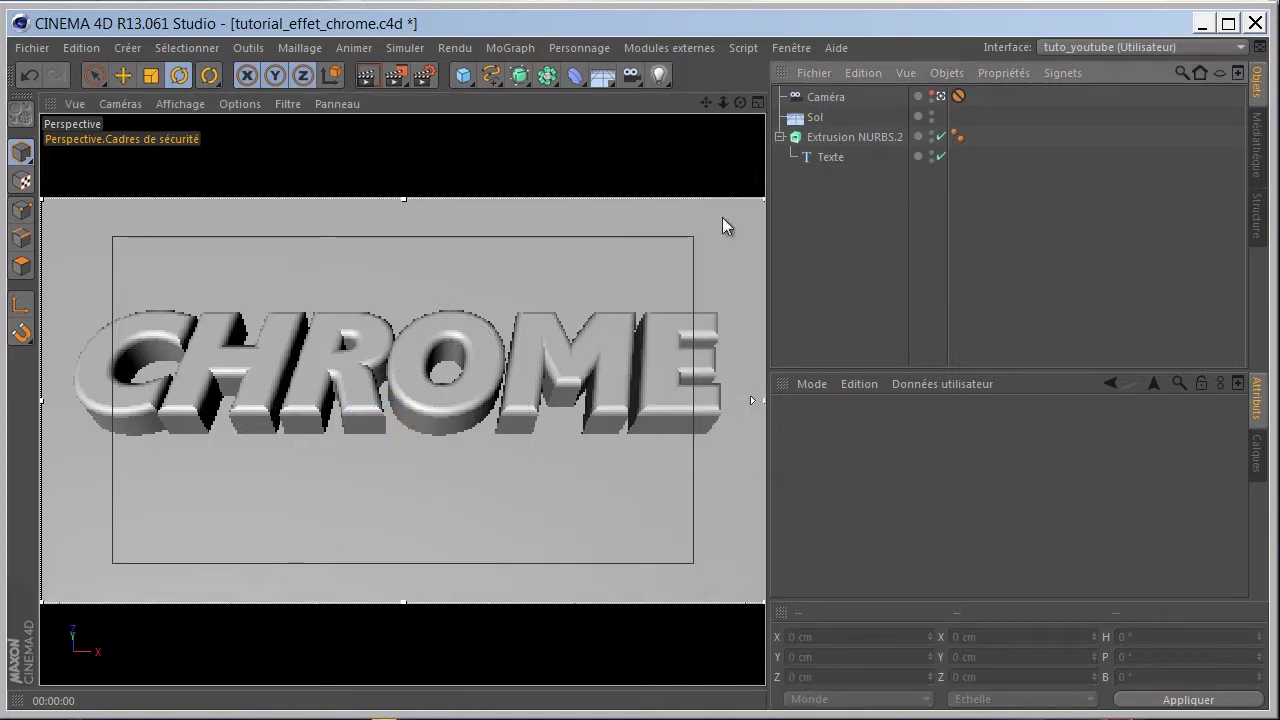
{"action": "left_click", "coordinate": [794, 50]}
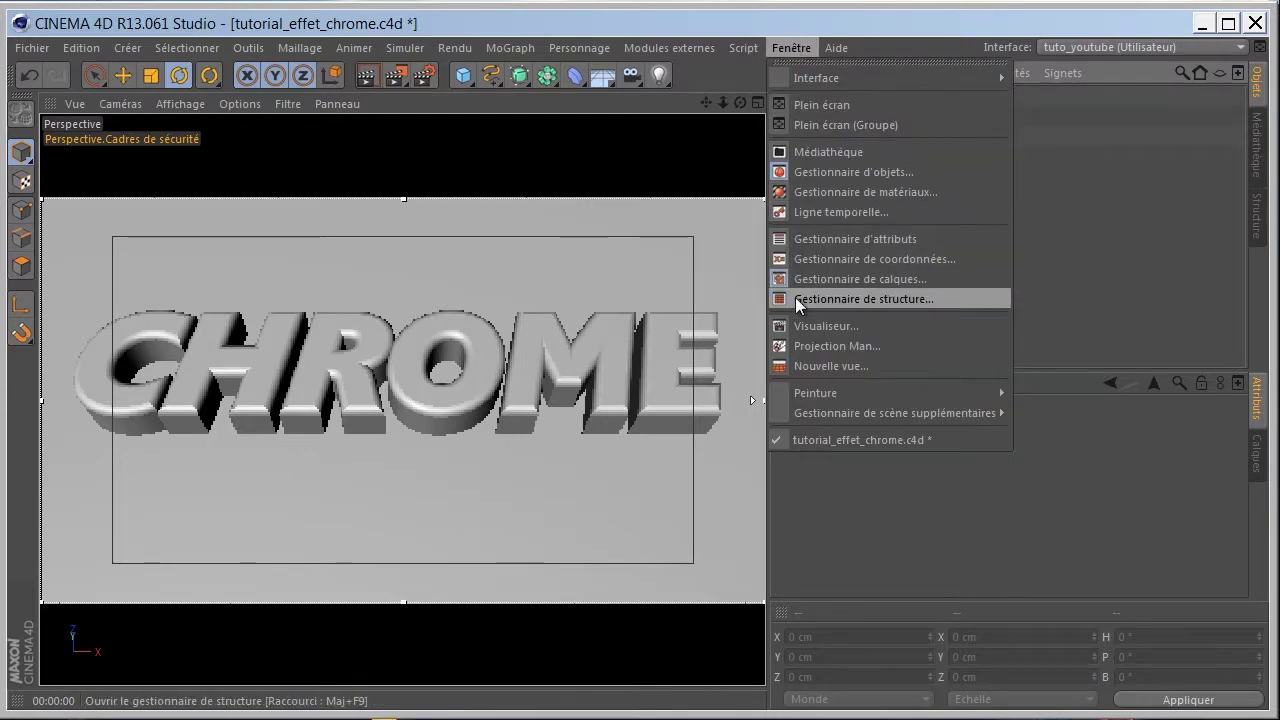
Dock the Material Manager into the layout and delete the Sol material
{"action": "left_click", "coordinate": [805, 191]}
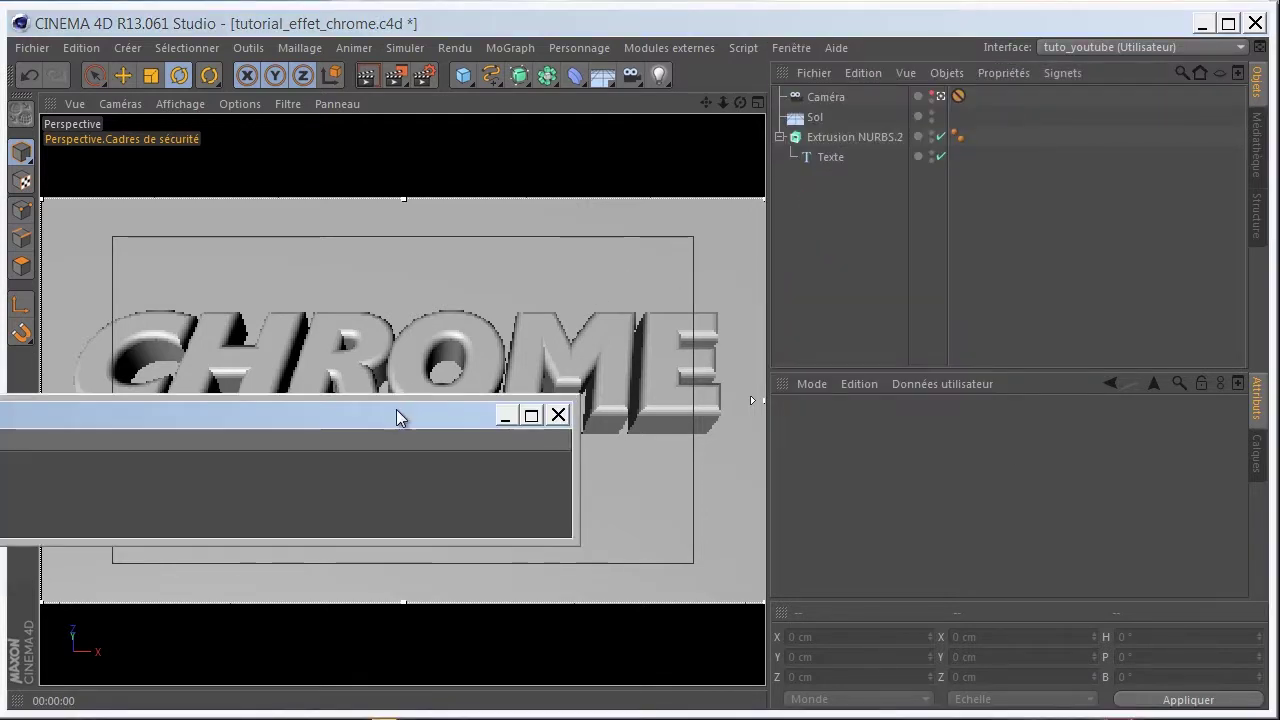
{"action": "left_click_drag", "start_coordinate": [397, 417], "coordinate": [794, 311]}
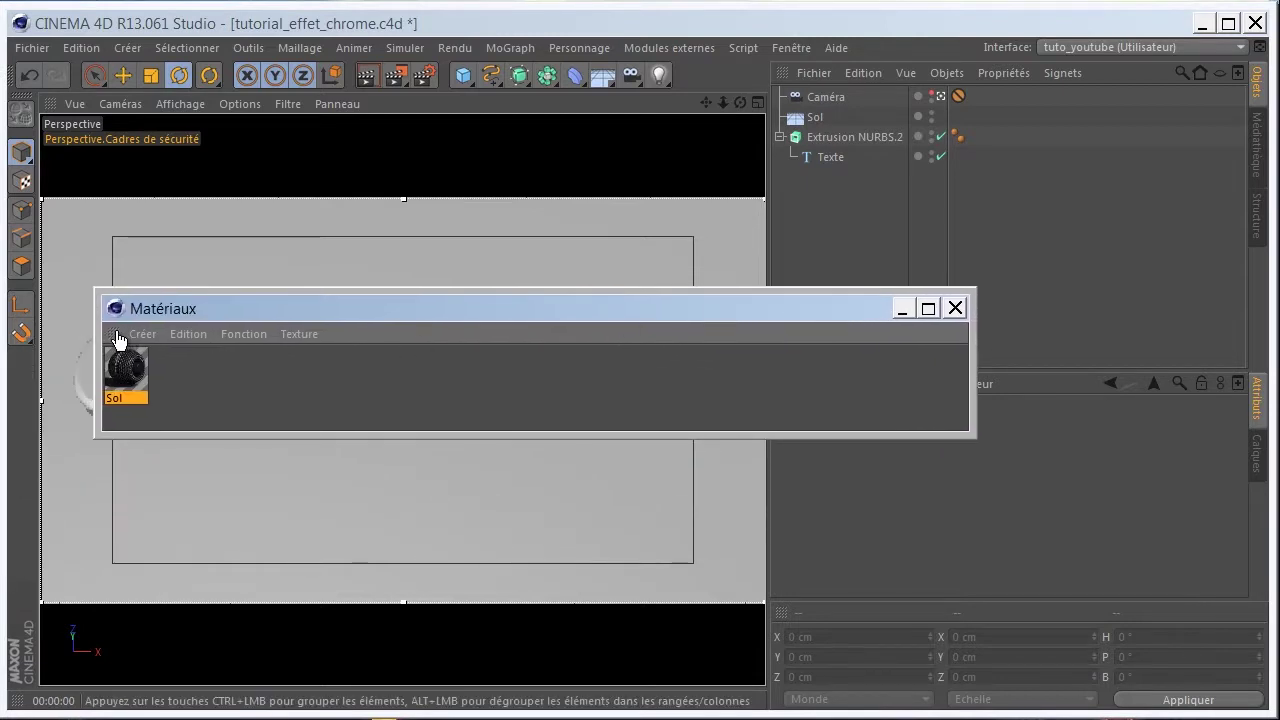
{"action": "mouse_move", "coordinate": [113, 334]}
{"action": "left_mouse_down"}
{"action": "mouse_move", "coordinate": [714, 390]}
{"action": "mouse_move", "coordinate": [822, 573]}
{"action": "left_mouse_up"}
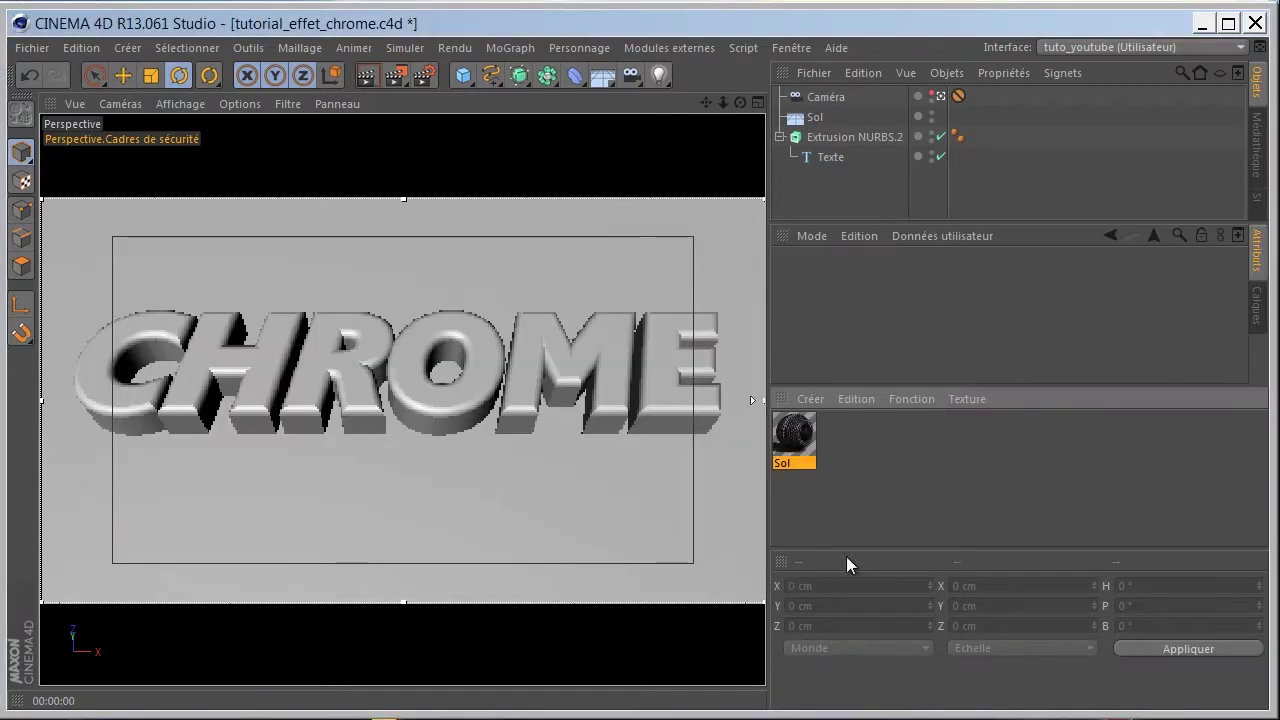
{"action": "left_click", "coordinate": [803, 446]}
{"action": "key", "text": "Delete"}
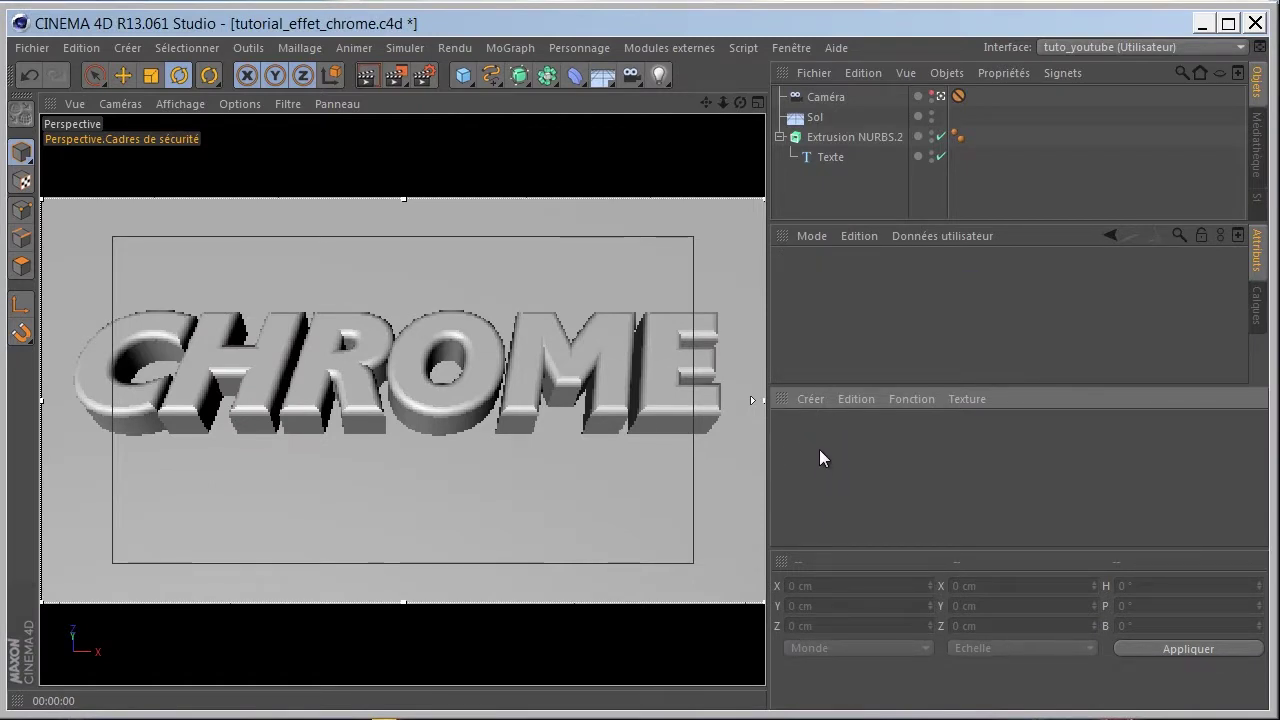
Create a new material and name it chrome
{"action": "double_click", "coordinate": [819, 449]}
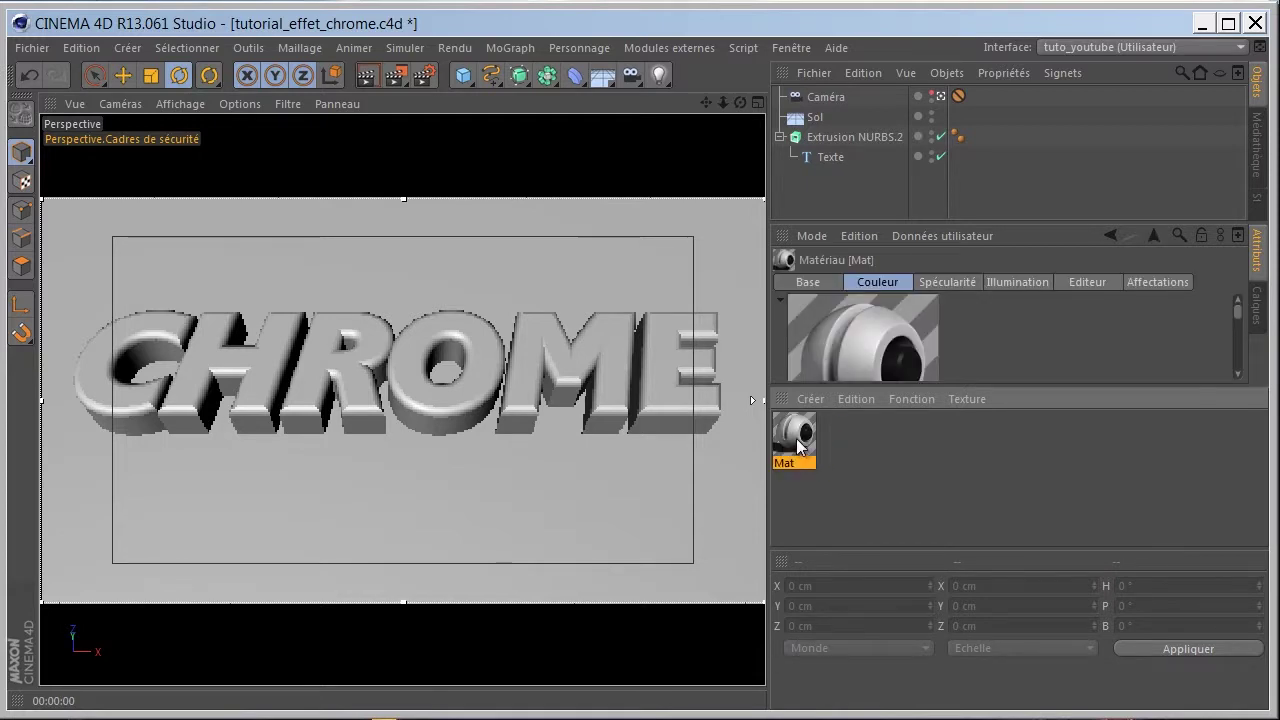
{"action": "double_click", "coordinate": [796, 436]}
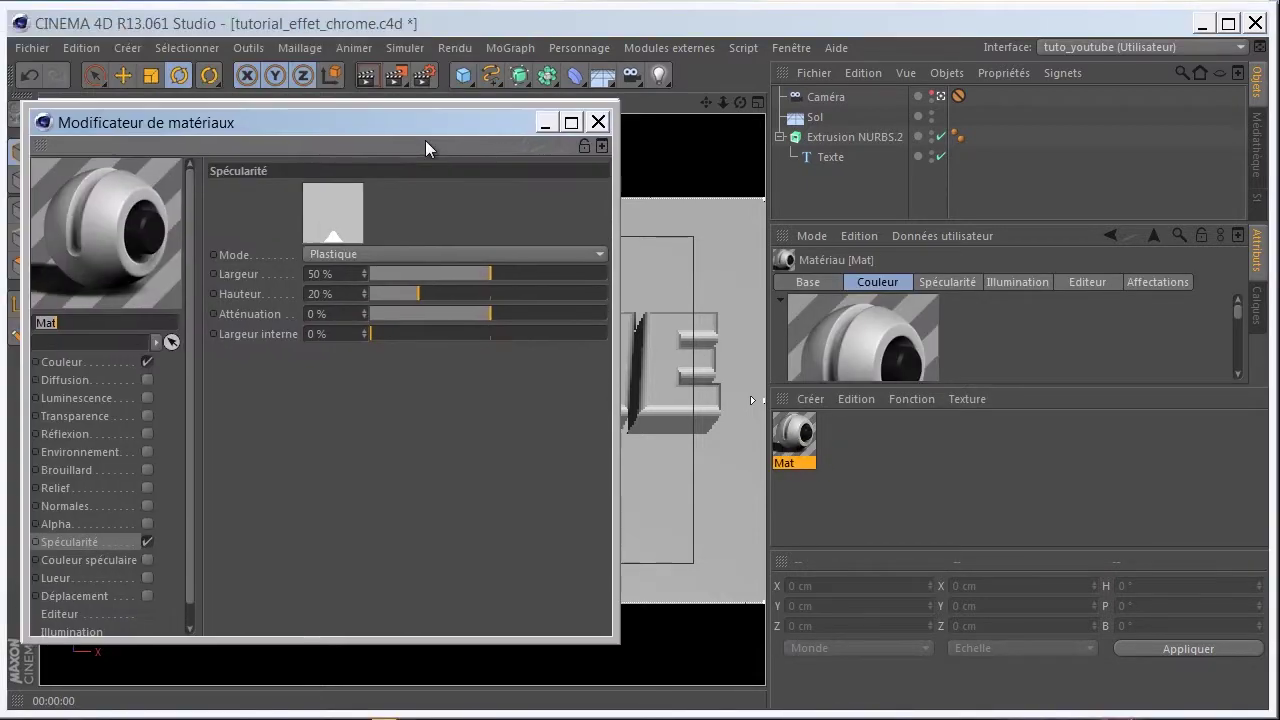
{"action": "left_click_drag", "start_coordinate": [425, 147], "coordinate": [578, 135]}
{"action": "left_click", "coordinate": [277, 335]}
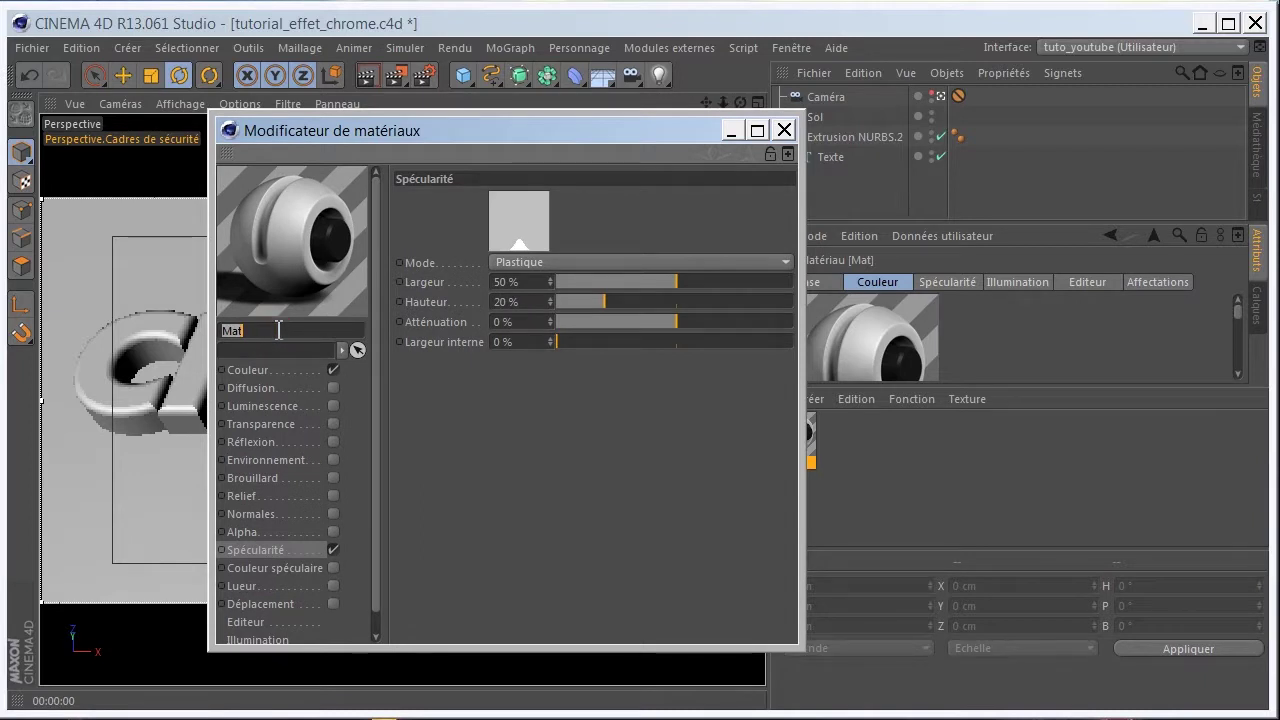
{"action": "type", "text": "chr"}
{"action": "key", "text": "Return"}
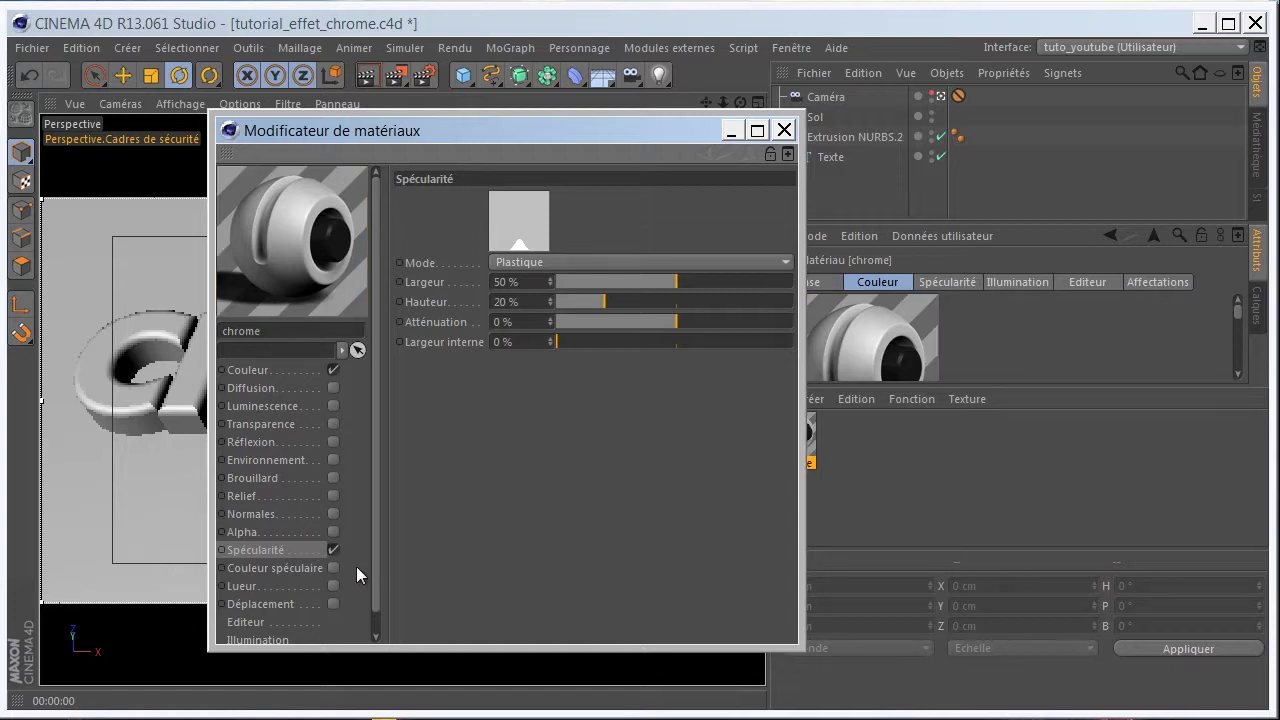
Set the chrome material's illumination shading model to Phong
{"action": "scroll", "coordinate": [356, 566], "scroll_direction": "down", "scroll_amount": 1}
{"action": "left_click", "coordinate": [258, 618]}
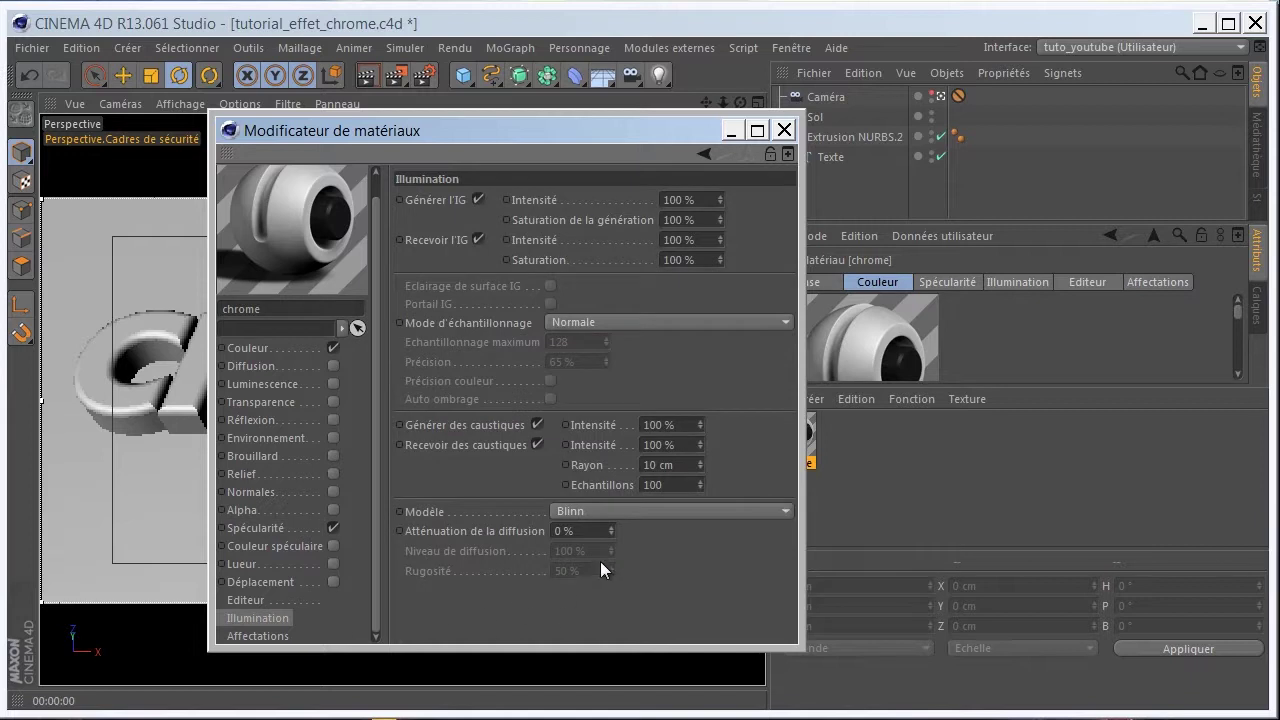
{"action": "left_click", "coordinate": [583, 511]}
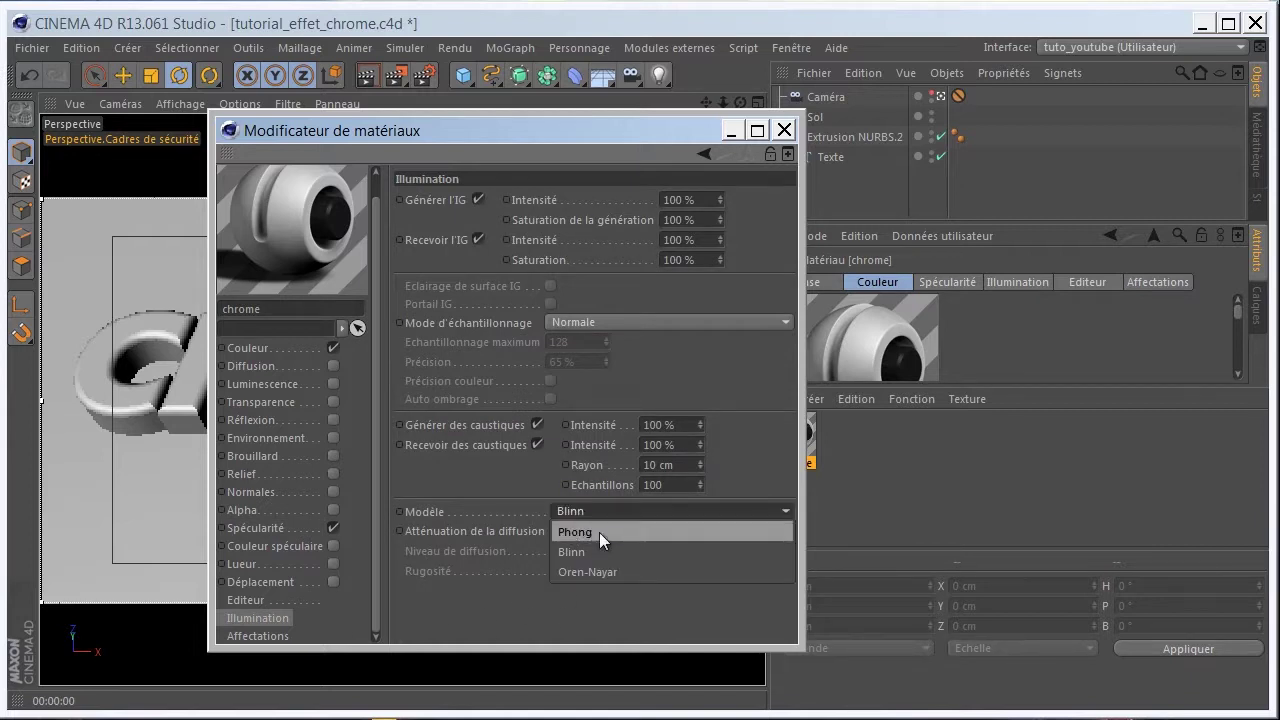
{"action": "left_click", "coordinate": [601, 533]}
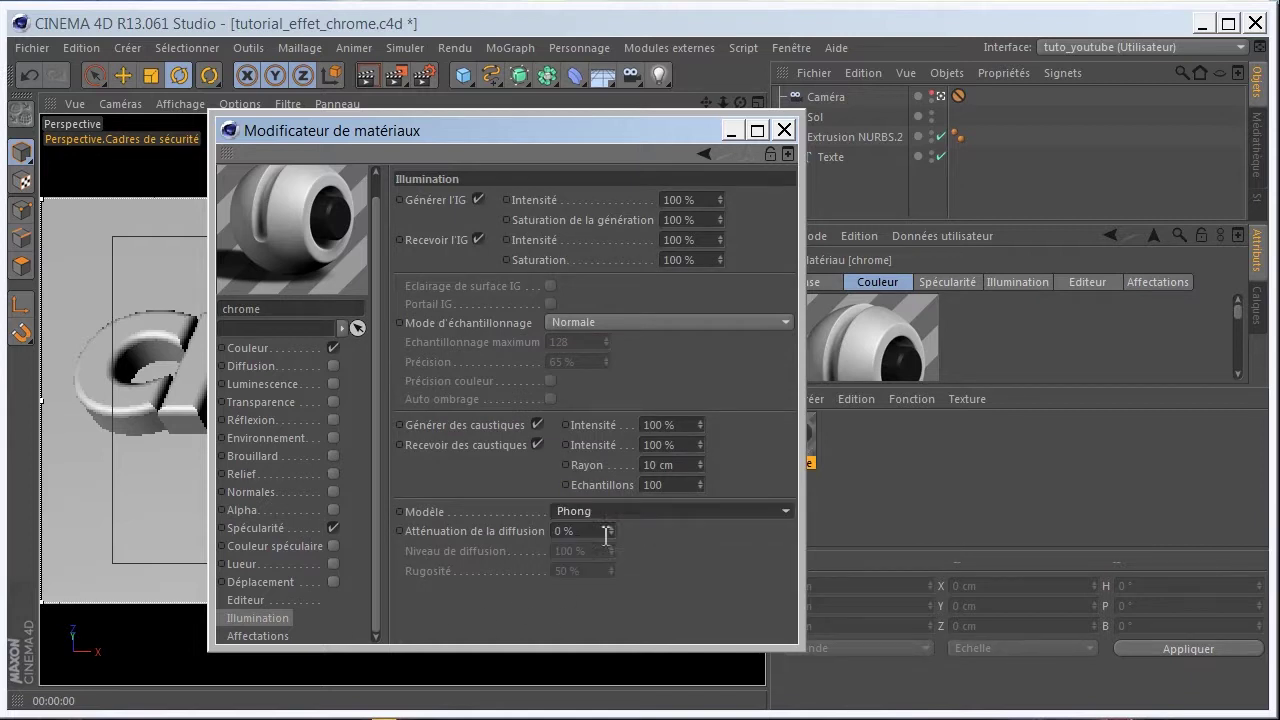
Set chrome's specular width to 40%, height 1000% and falloff 15%
{"action": "left_click", "coordinate": [285, 527]}
{"action": "double_click", "coordinate": [540, 282]}
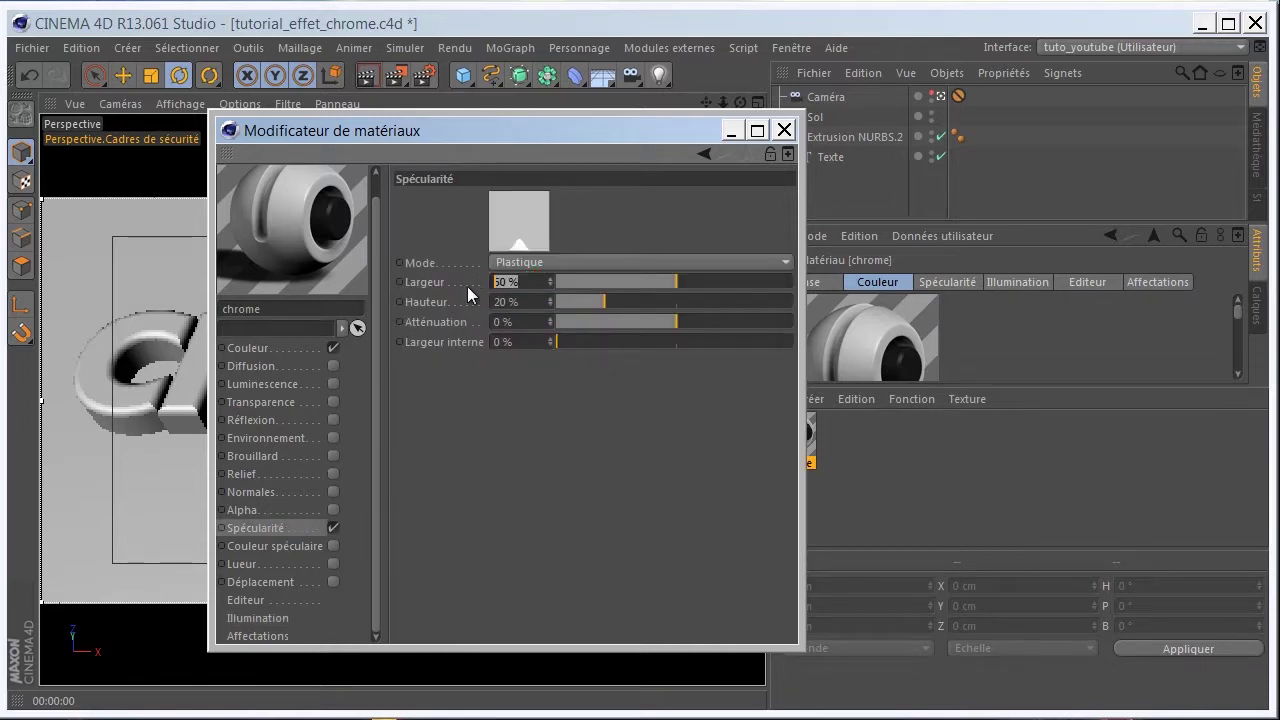
{"action": "type", "text": "40"}
{"action": "left_click", "coordinate": [530, 304]}
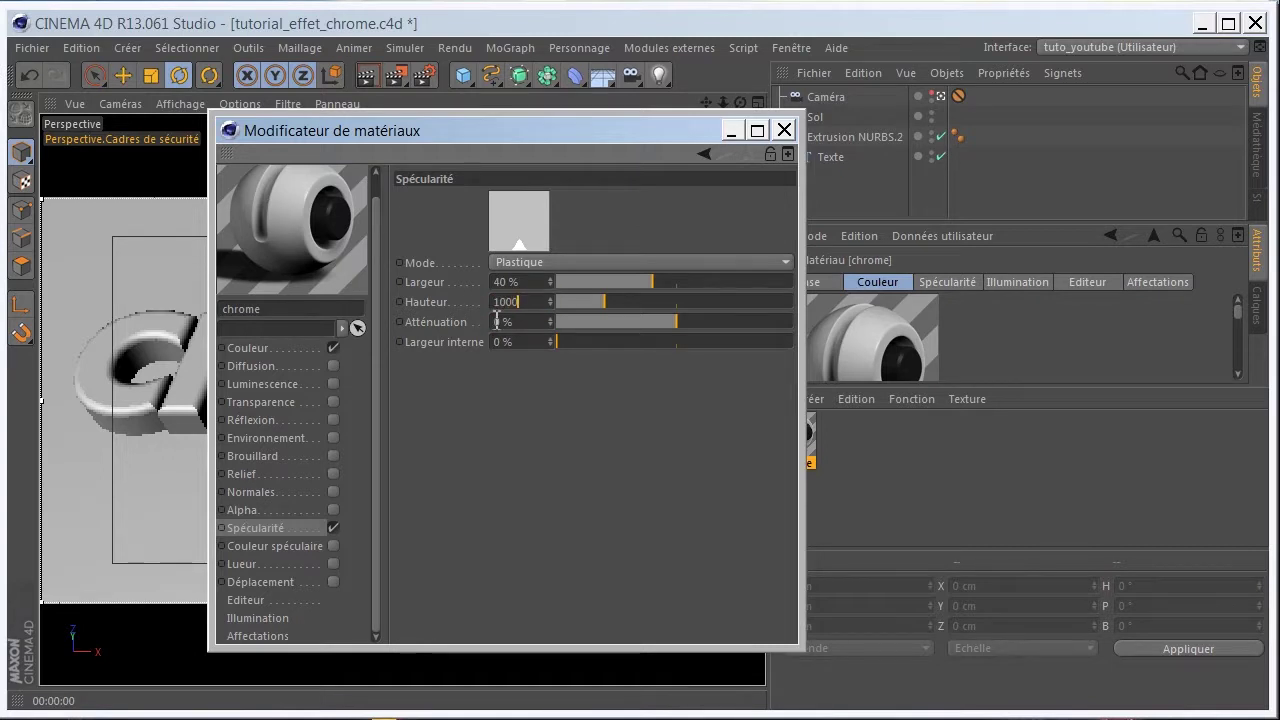
{"action": "type", "text": "0"}
{"action": "key", "text": "Return"}
{"action": "left_click", "coordinate": [539, 326]}
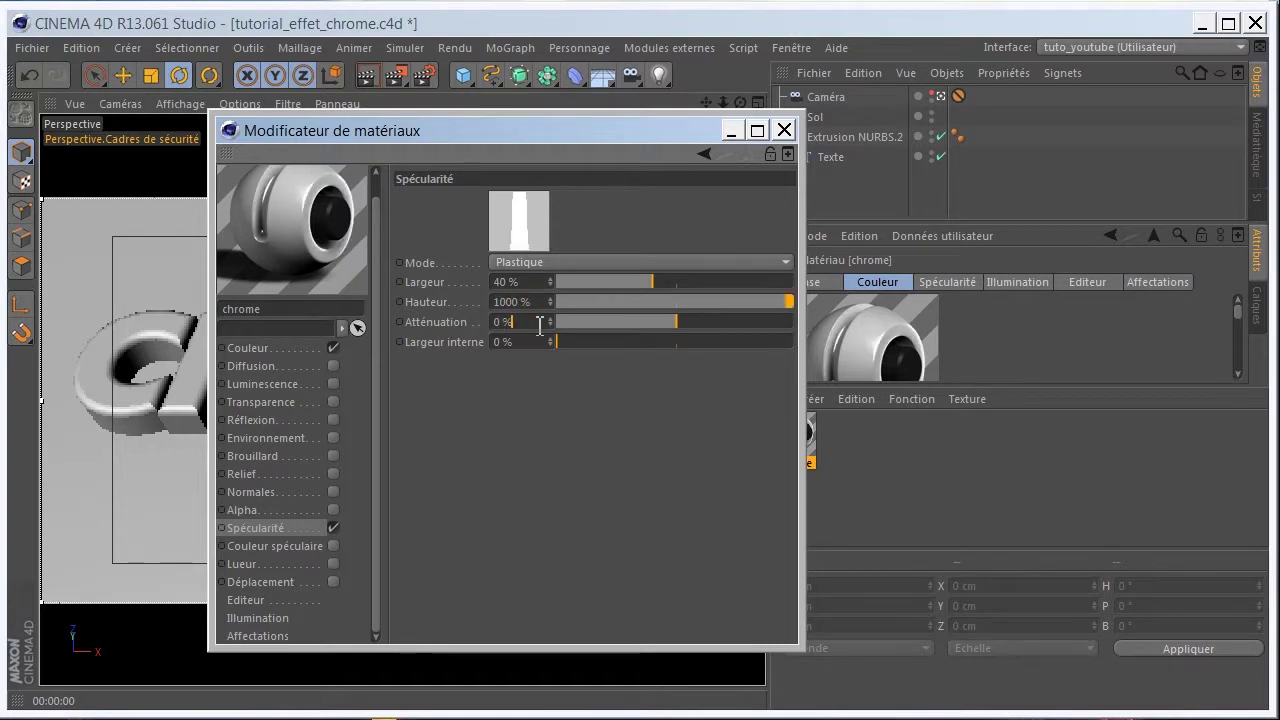
{"action": "left_click_drag", "start_coordinate": [539, 326], "coordinate": [484, 330]}
{"action": "type", "text": "15"}
{"action": "key", "text": "Return"}
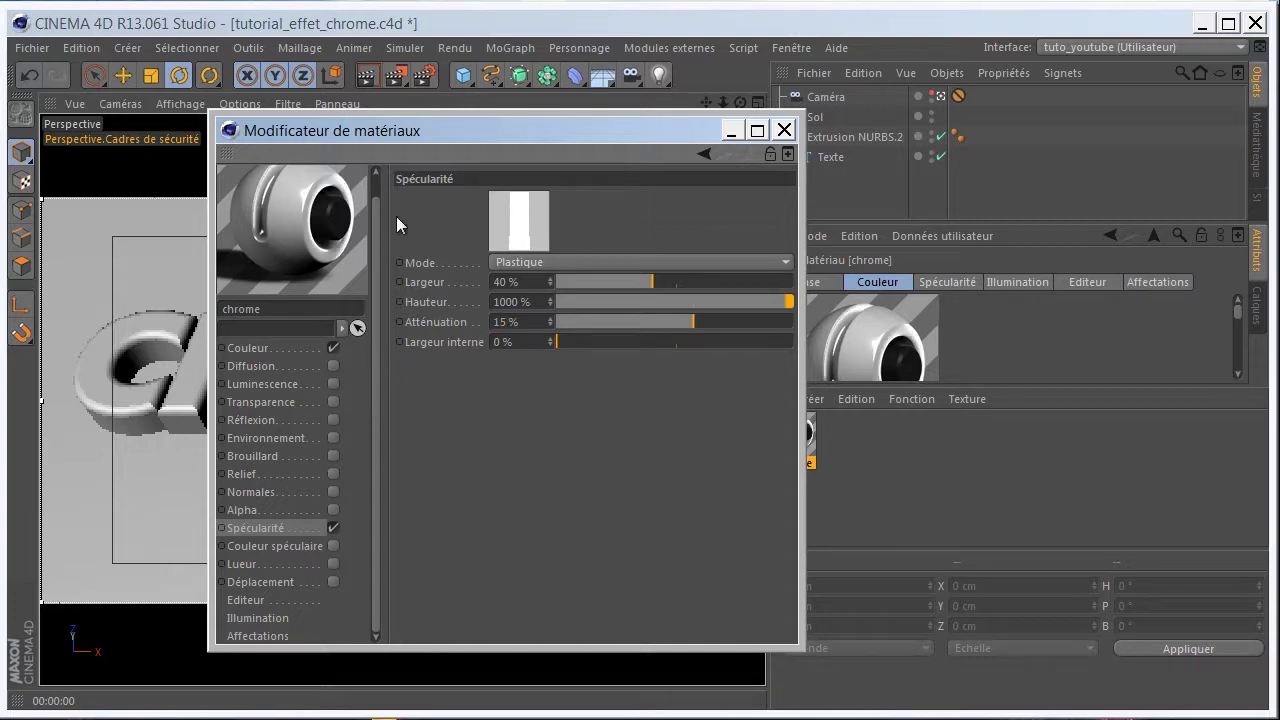
{"action": "mouse_move", "coordinate": [440, 132]}
{"action": "left_mouse_down"}
{"action": "mouse_move", "coordinate": [912, 175]}
{"action": "mouse_move", "coordinate": [870, 184]}
{"action": "mouse_move", "coordinate": [868, 240]}
{"action": "left_mouse_up"}
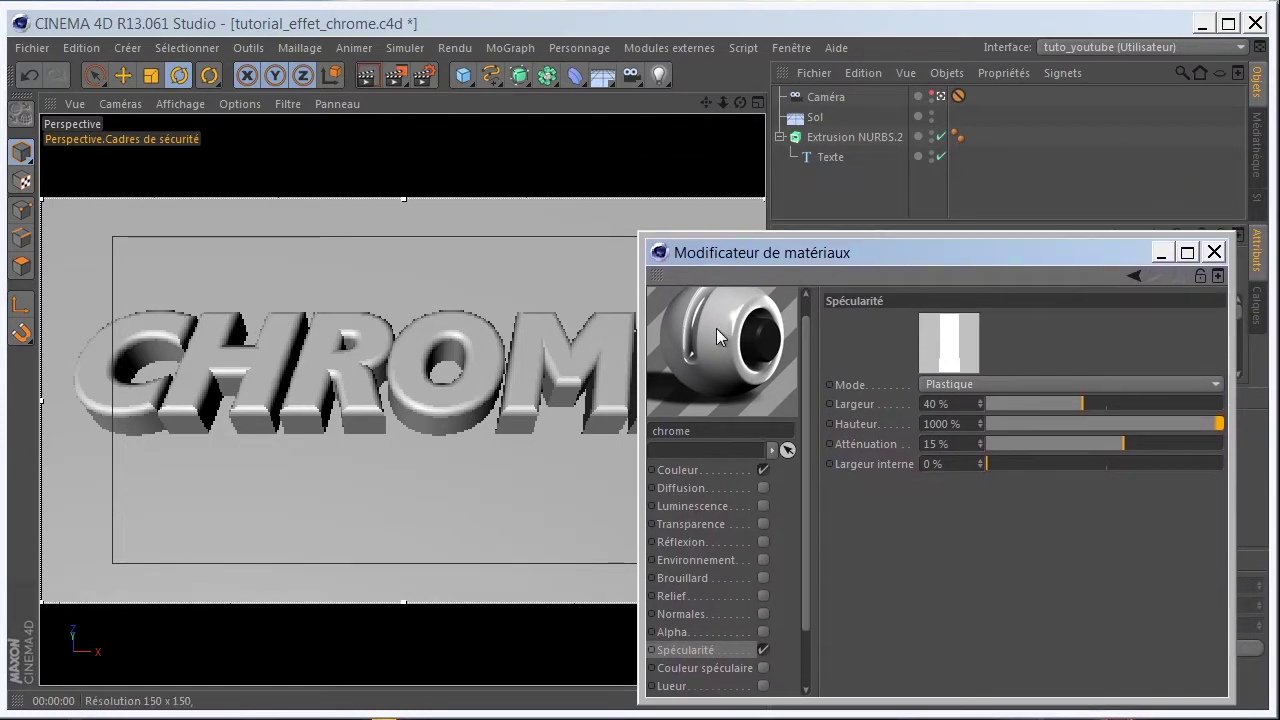
Apply chrome to Extrusion NURBS.2 and switch its specular mode to Métal
{"action": "left_click_drag", "start_coordinate": [813, 205], "coordinate": [831, 134]}
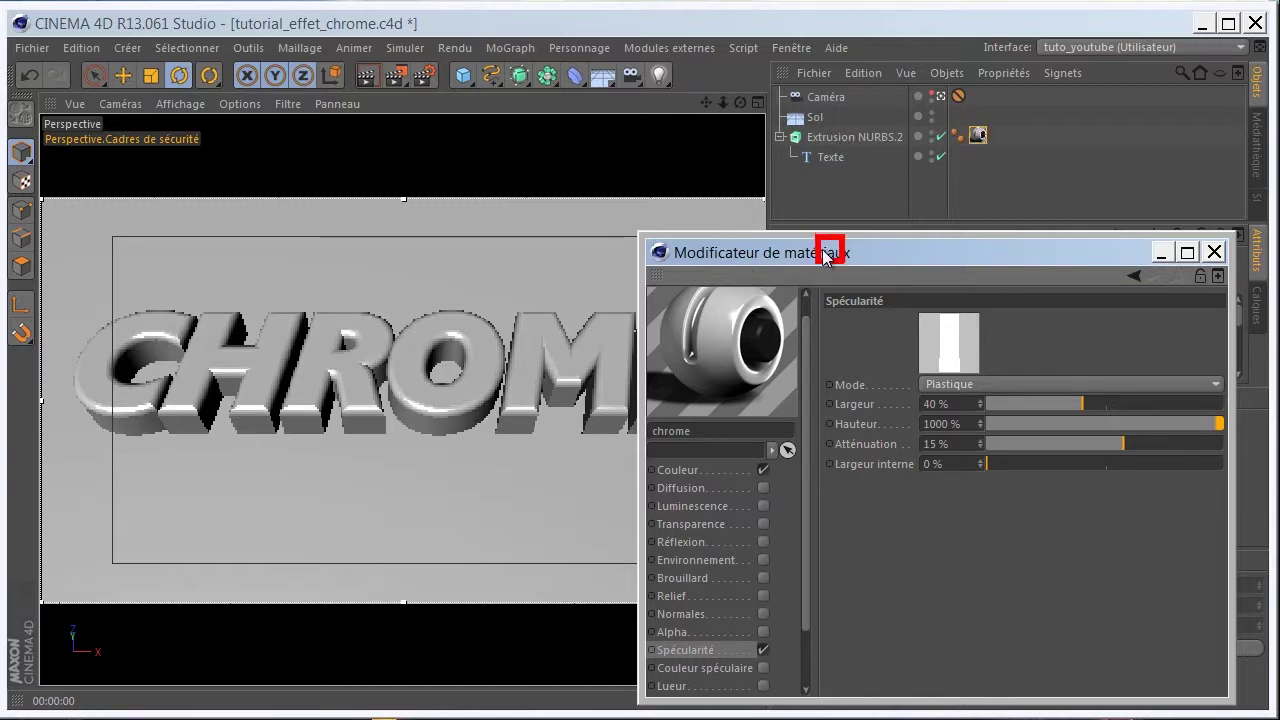
{"action": "left_click_drag", "start_coordinate": [833, 255], "coordinate": [820, 238]}
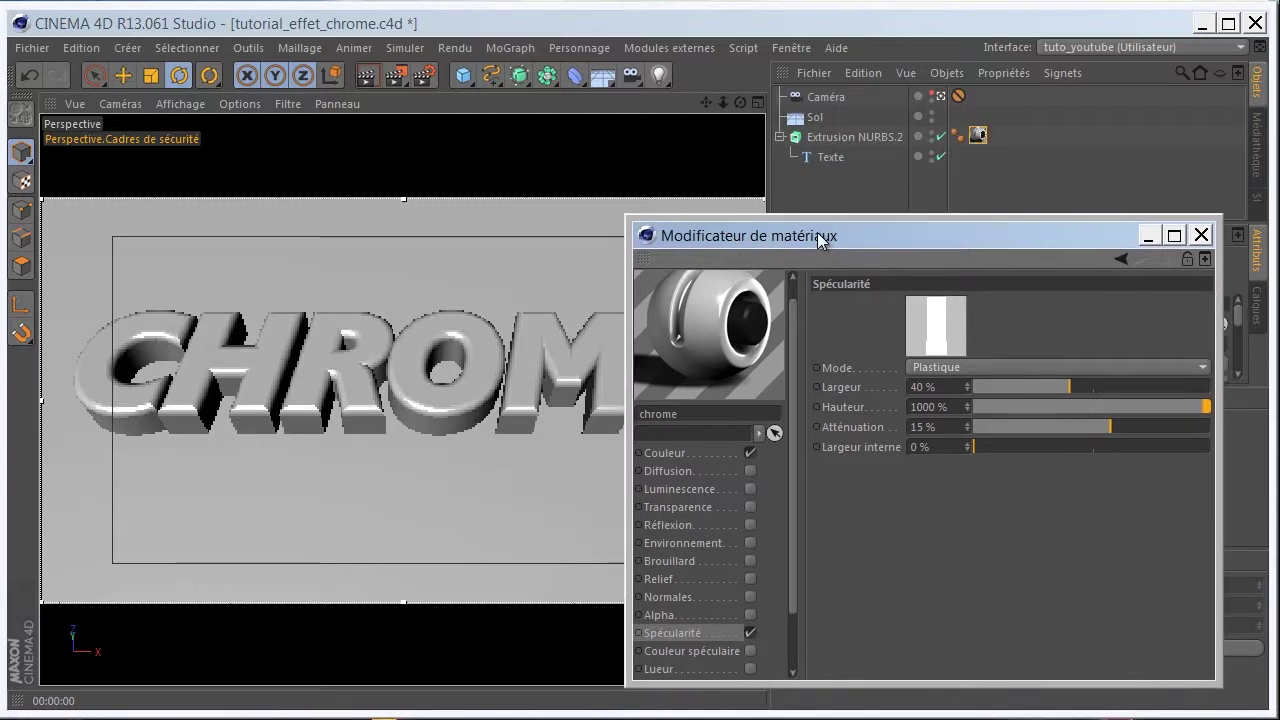
{"action": "left_click", "coordinate": [940, 366]}
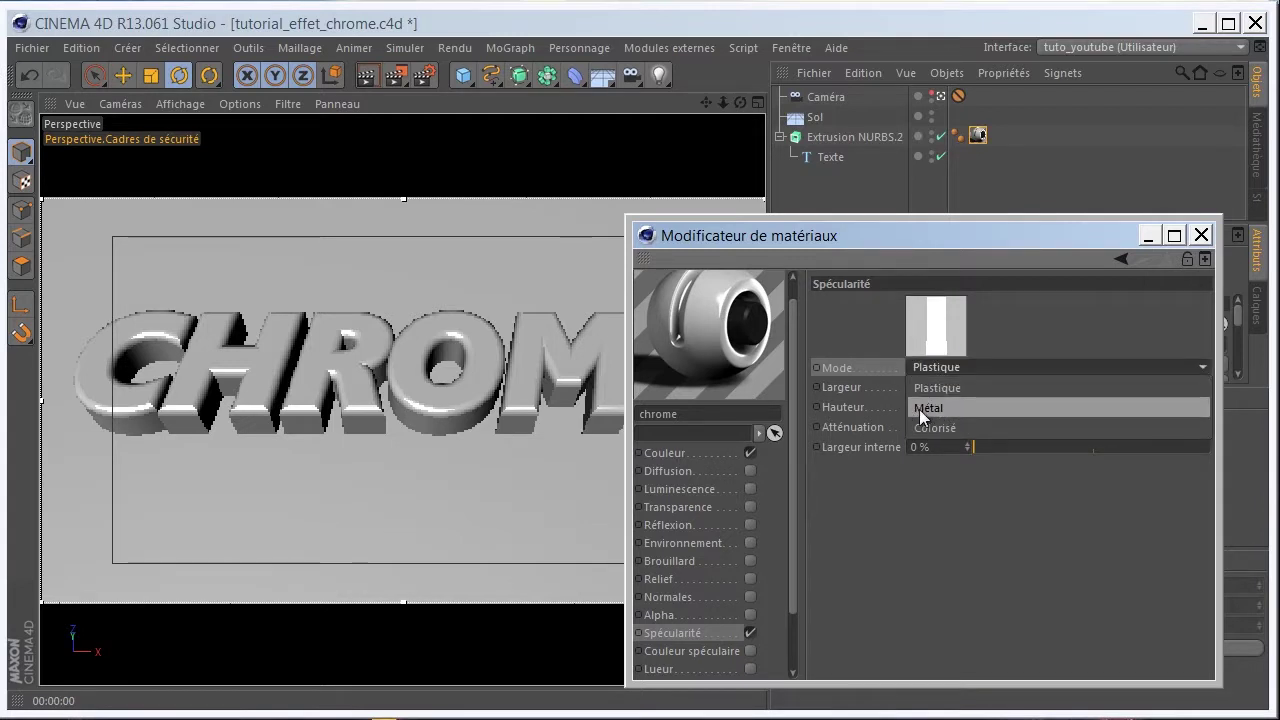
{"action": "left_click", "coordinate": [948, 408]}
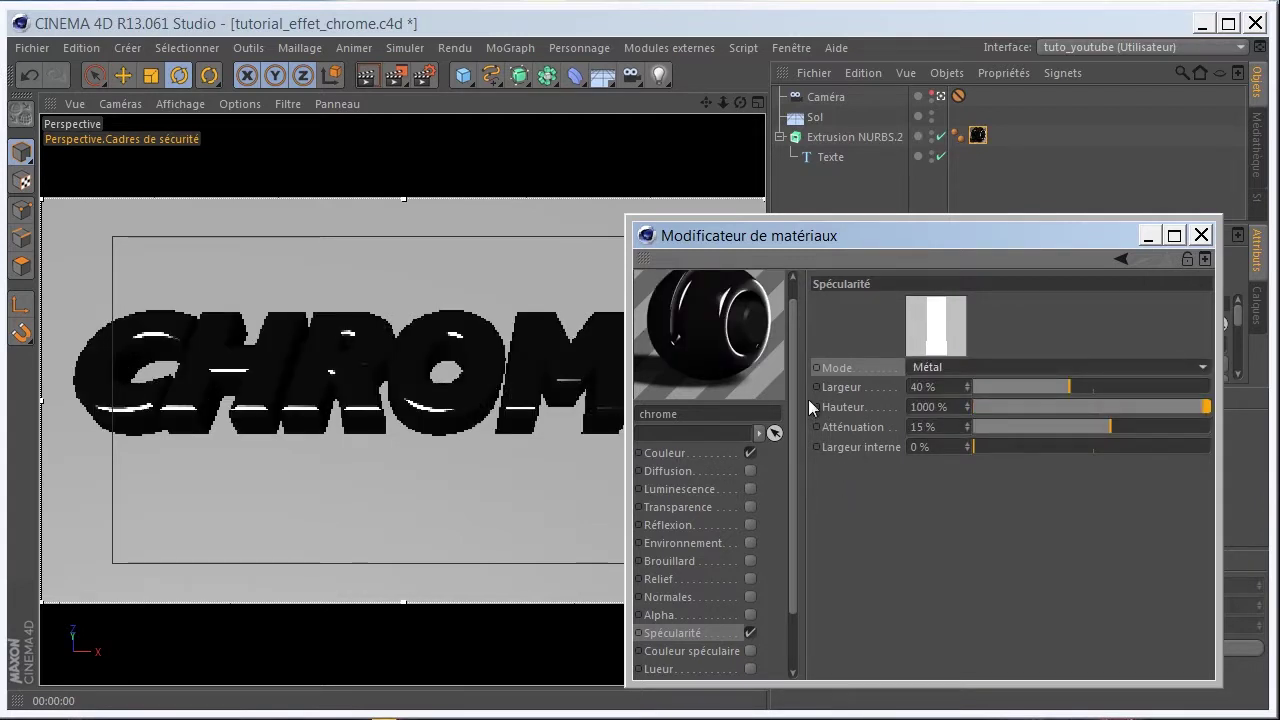
{"action": "left_click_drag", "start_coordinate": [874, 236], "coordinate": [898, 229]}
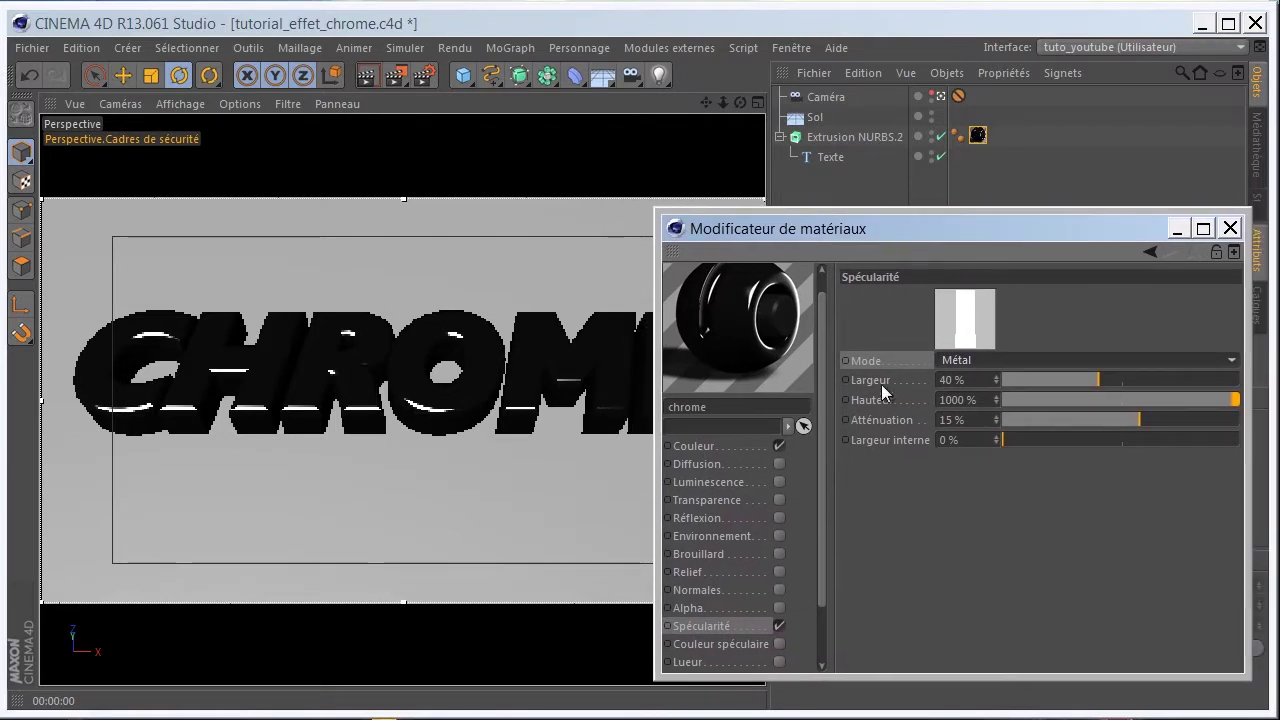
{"action": "left_click", "coordinate": [707, 517]}
Enable Réflexion on chrome and load a Fresnel texture into it
{"action": "left_click", "coordinate": [779, 518]}
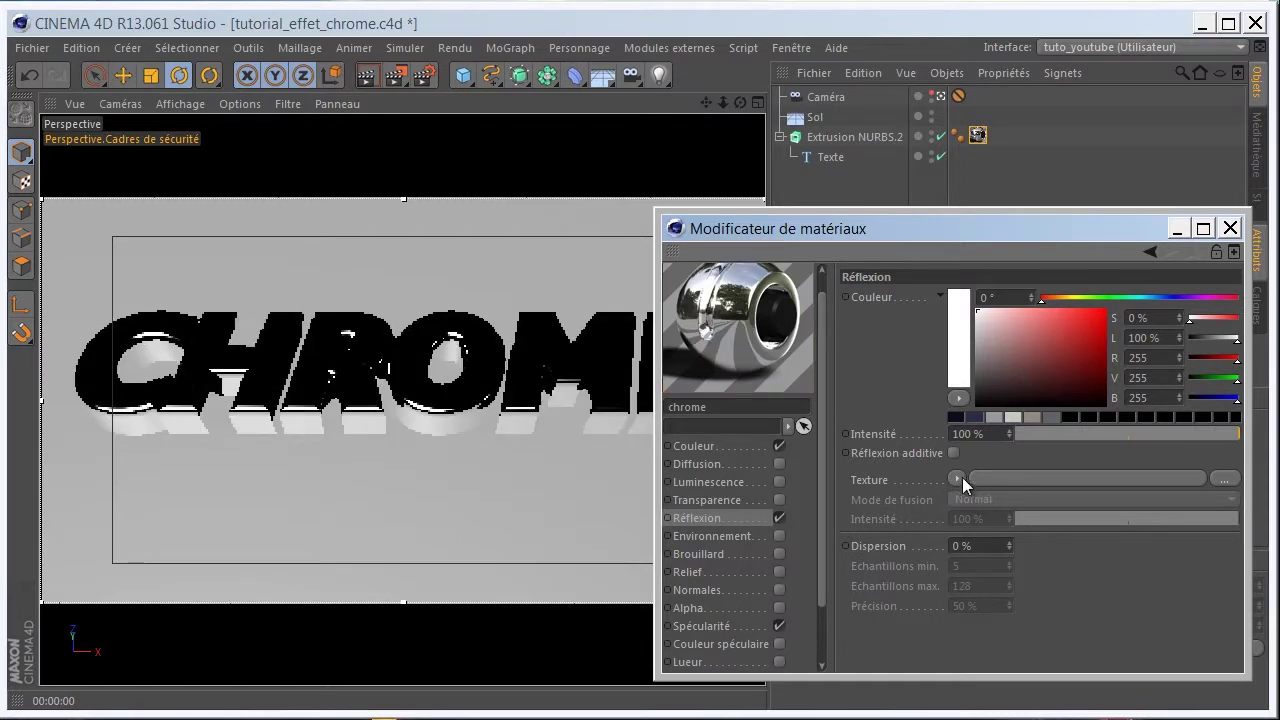
{"action": "left_click", "coordinate": [956, 478]}
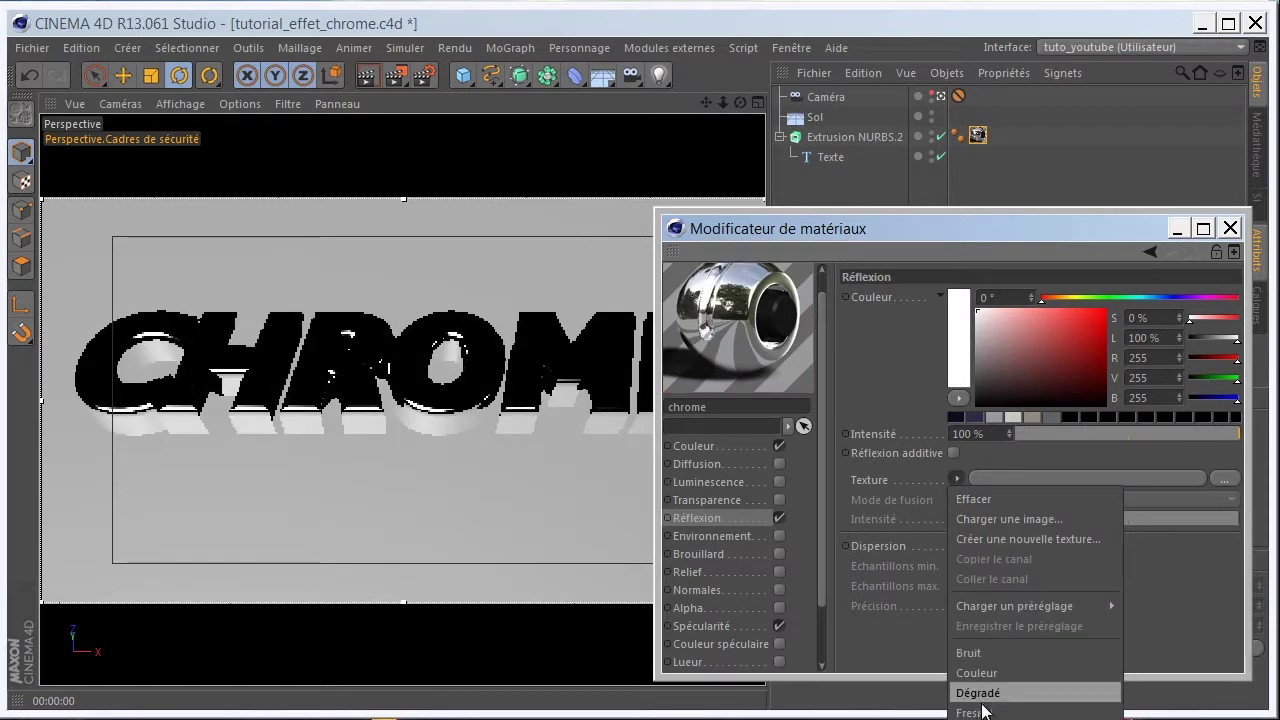
{"action": "left_click", "coordinate": [975, 712]}
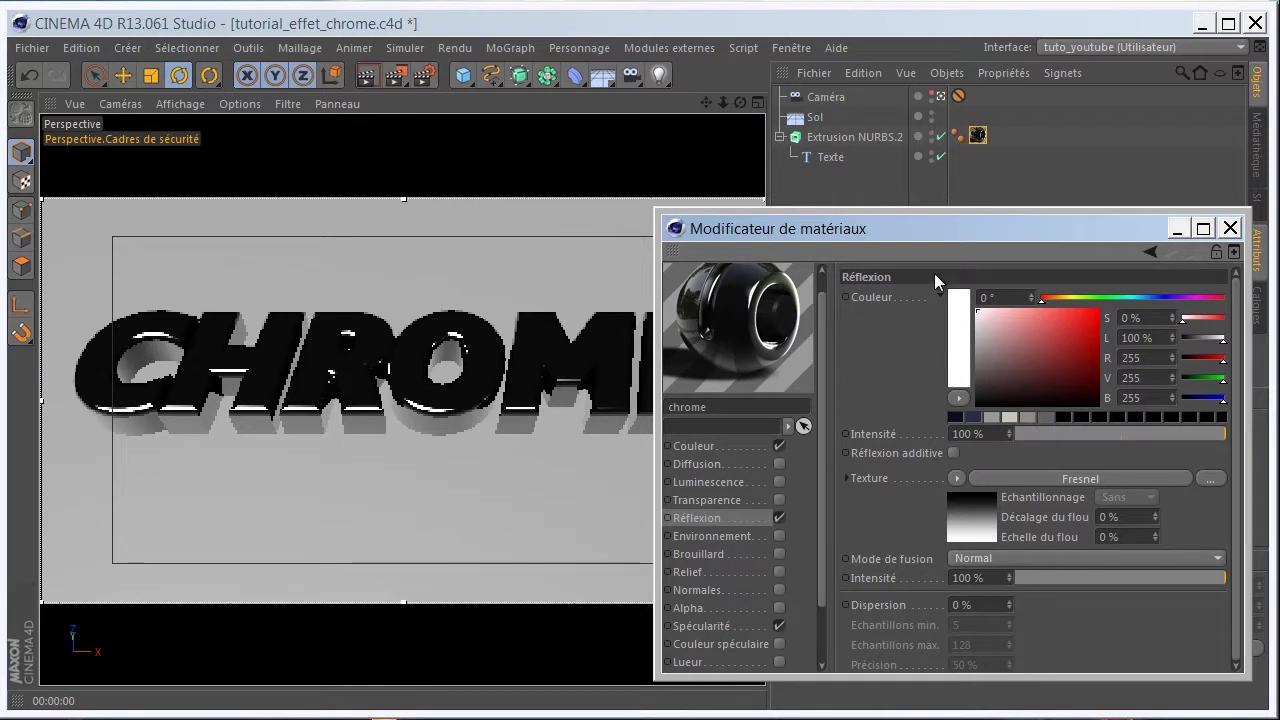
{"action": "left_click_drag", "start_coordinate": [656, 211], "coordinate": [512, 128]}
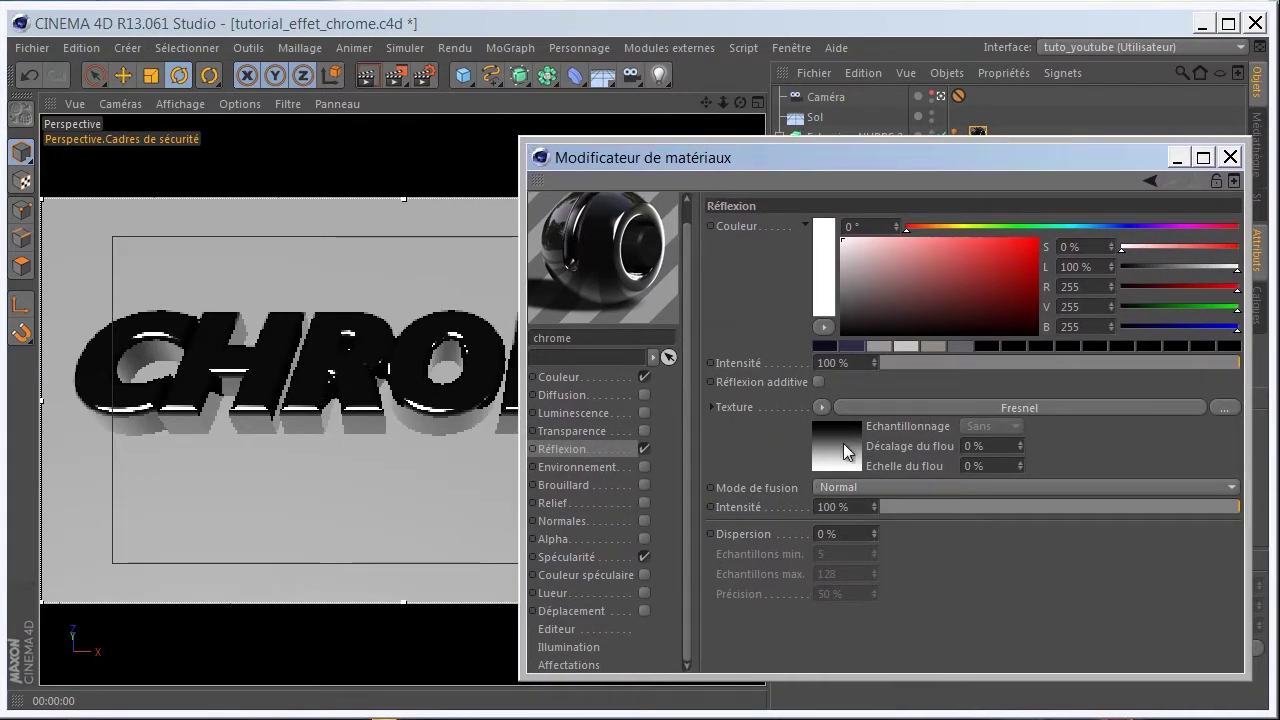
Move the Fresnel gradient's first knot to 75%, then close the material editor
{"action": "left_click", "coordinate": [846, 440]}
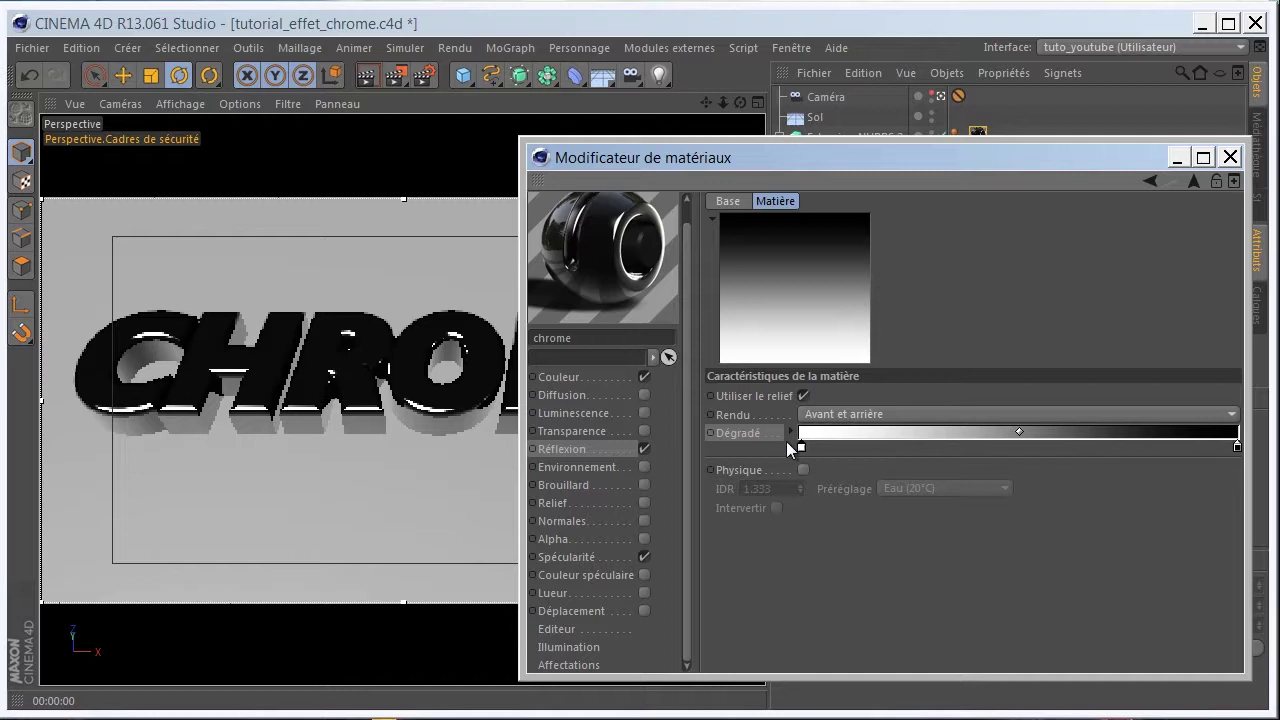
{"action": "left_click", "coordinate": [800, 446]}
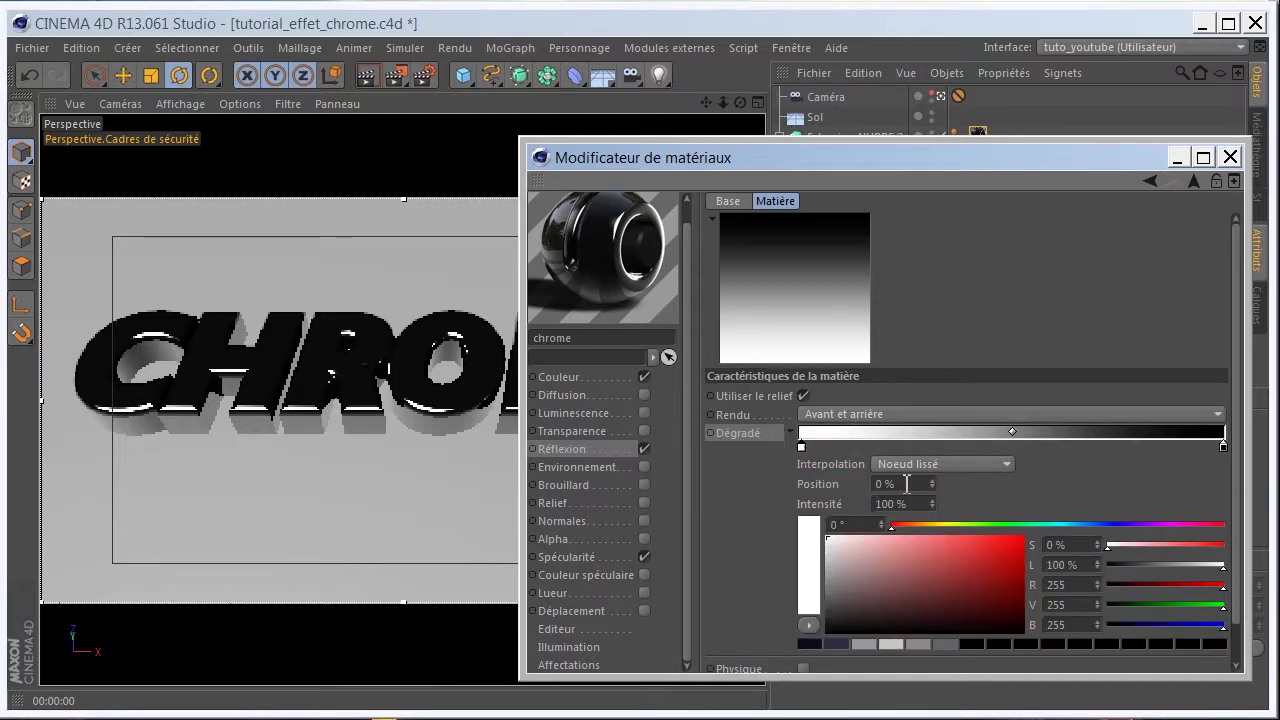
{"action": "double_click", "coordinate": [913, 483]}
{"action": "type", "text": "75"}
{"action": "key", "text": "Return"}
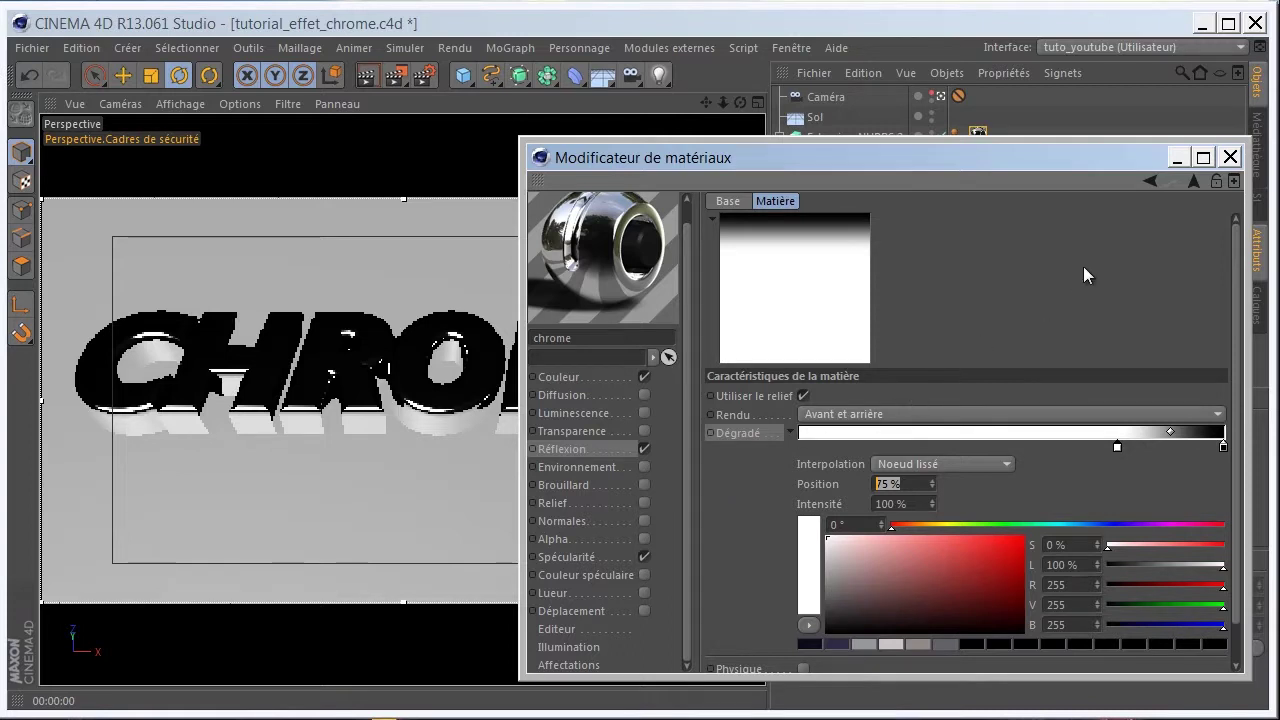
{"action": "left_click", "coordinate": [1230, 158]}
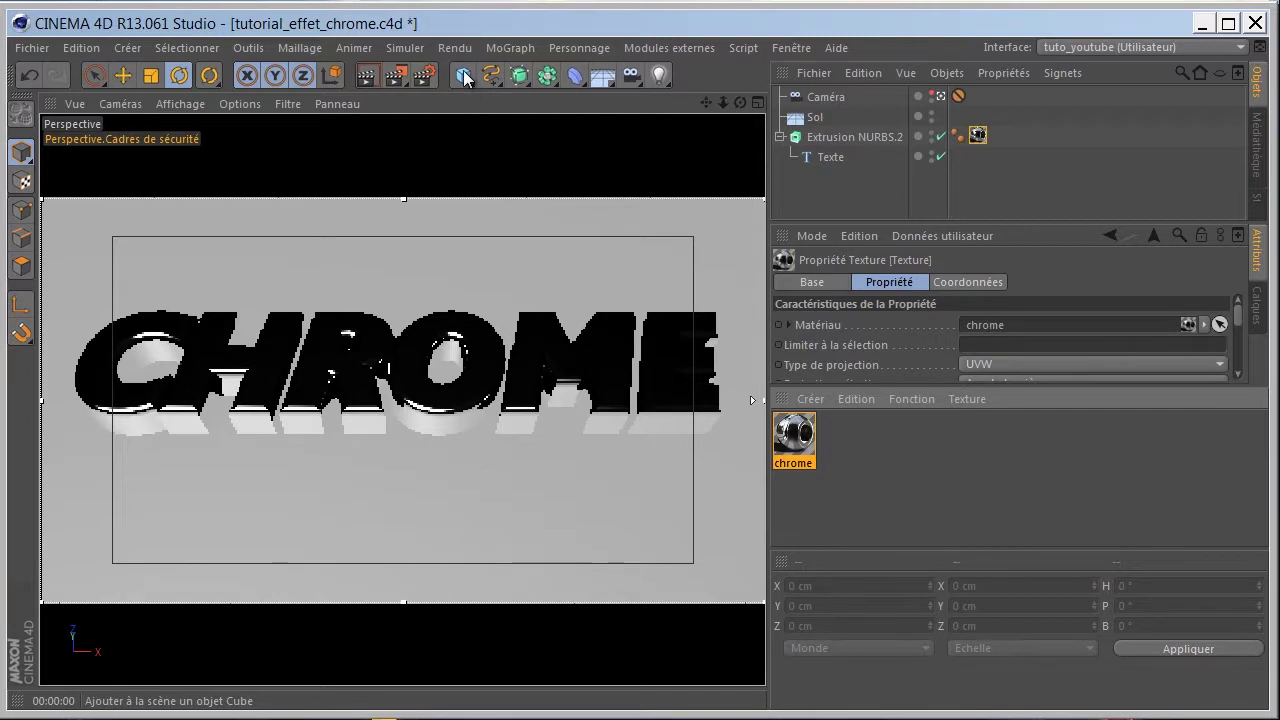
Create another new material named réflexion chrome
{"action": "double_click", "coordinate": [857, 445]}
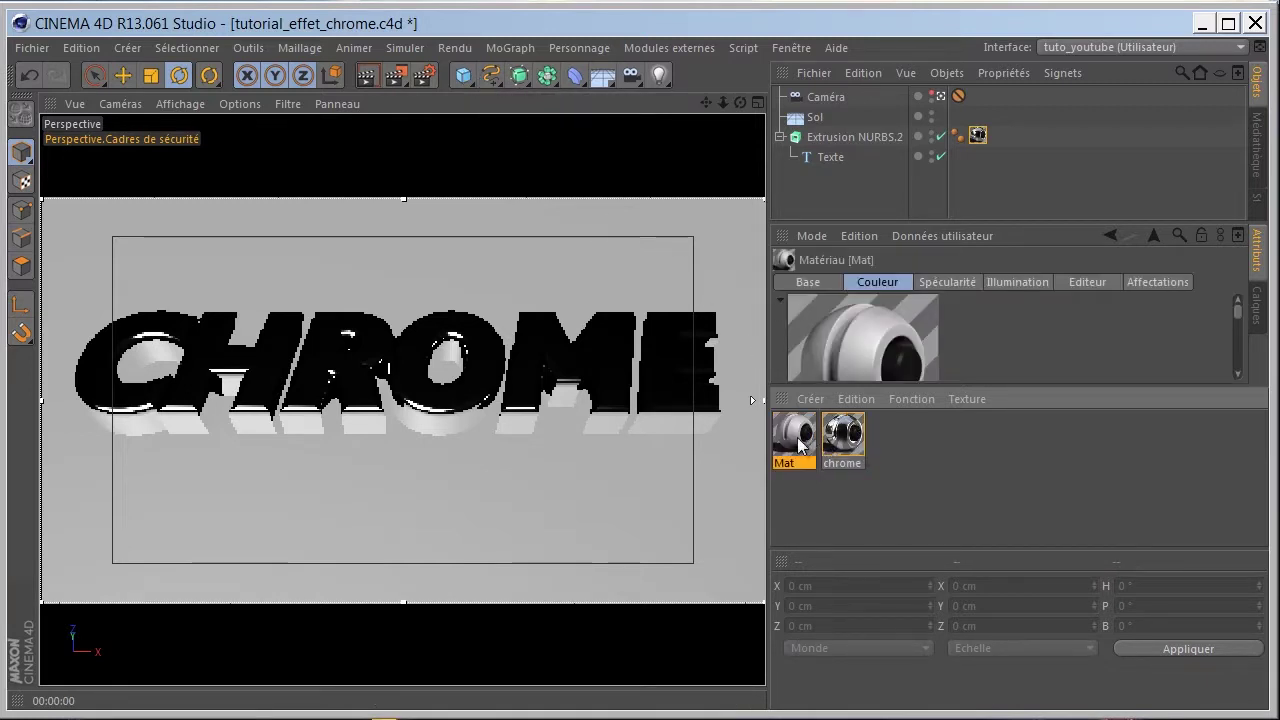
{"action": "double_click", "coordinate": [805, 445]}
{"action": "left_click_drag", "start_coordinate": [390, 5], "coordinate": [1085, 168]}
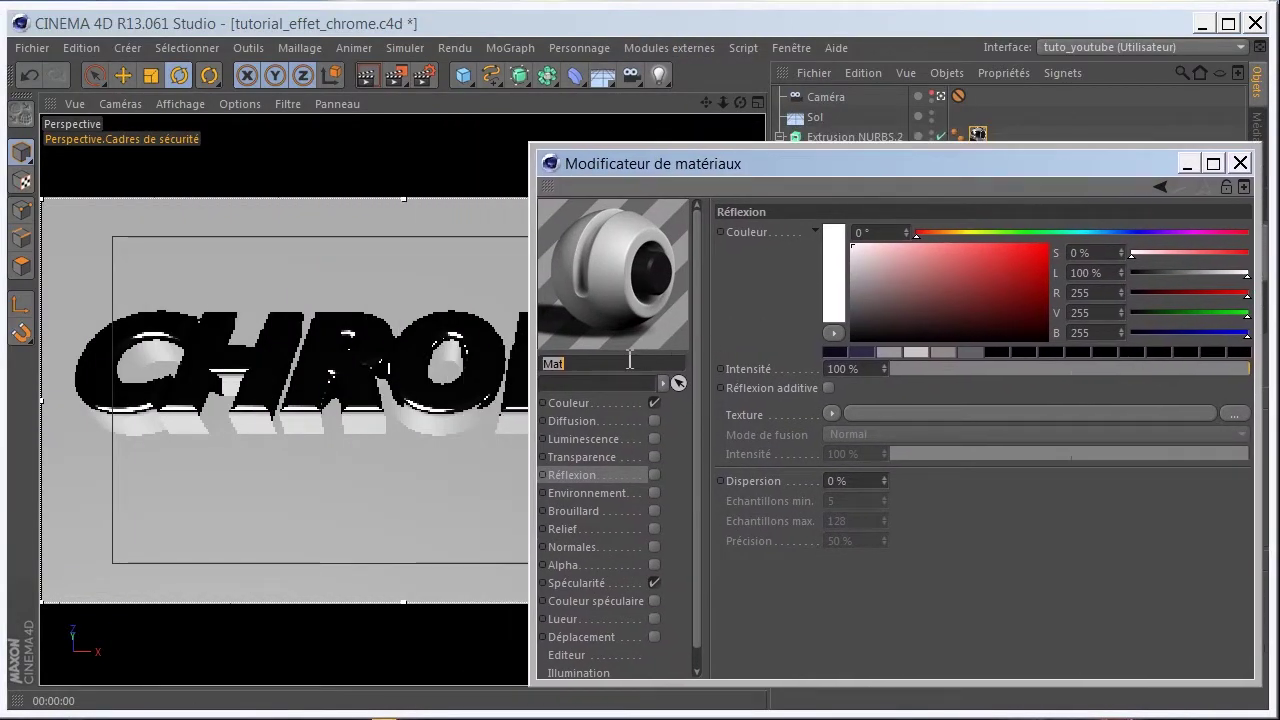
{"action": "type", "text": "réflexion"}
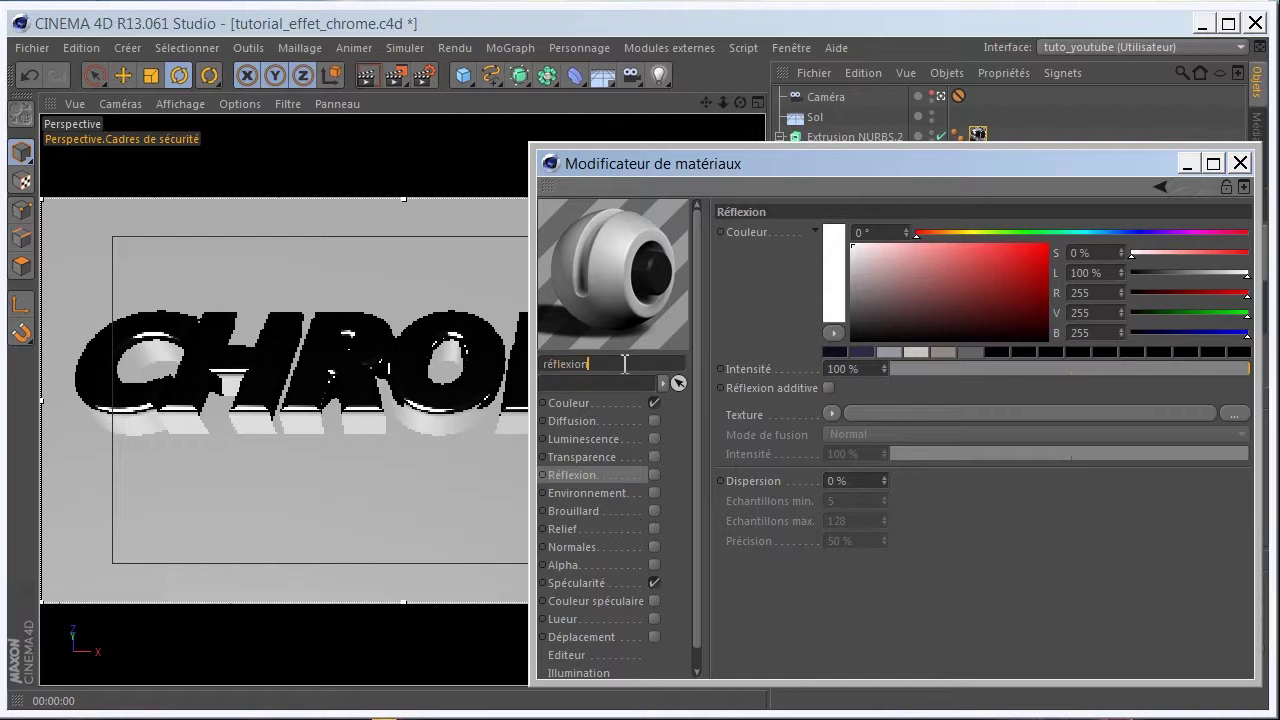
{"action": "type", "text": " chrome"}
{"action": "left_click", "coordinate": [605, 408]}
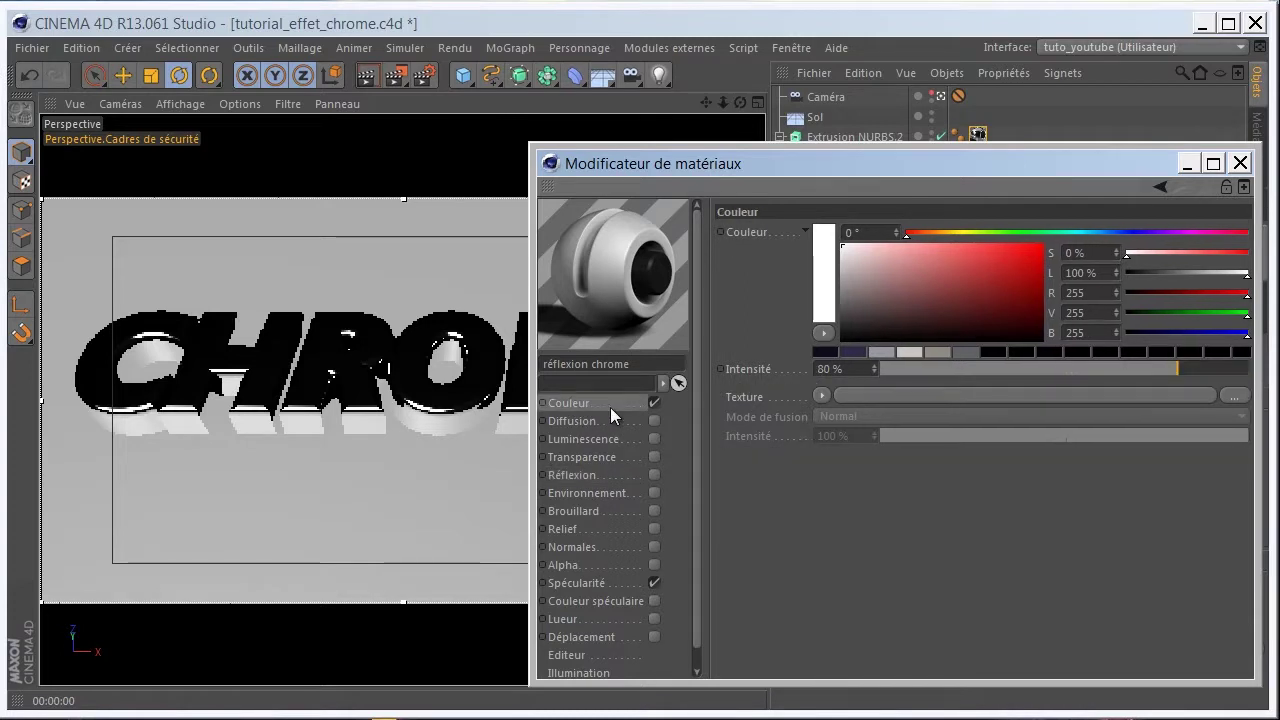
Disable Couleur and Spécularité, enable Luminescence with a Dégradé texture
{"action": "left_click", "coordinate": [653, 401]}
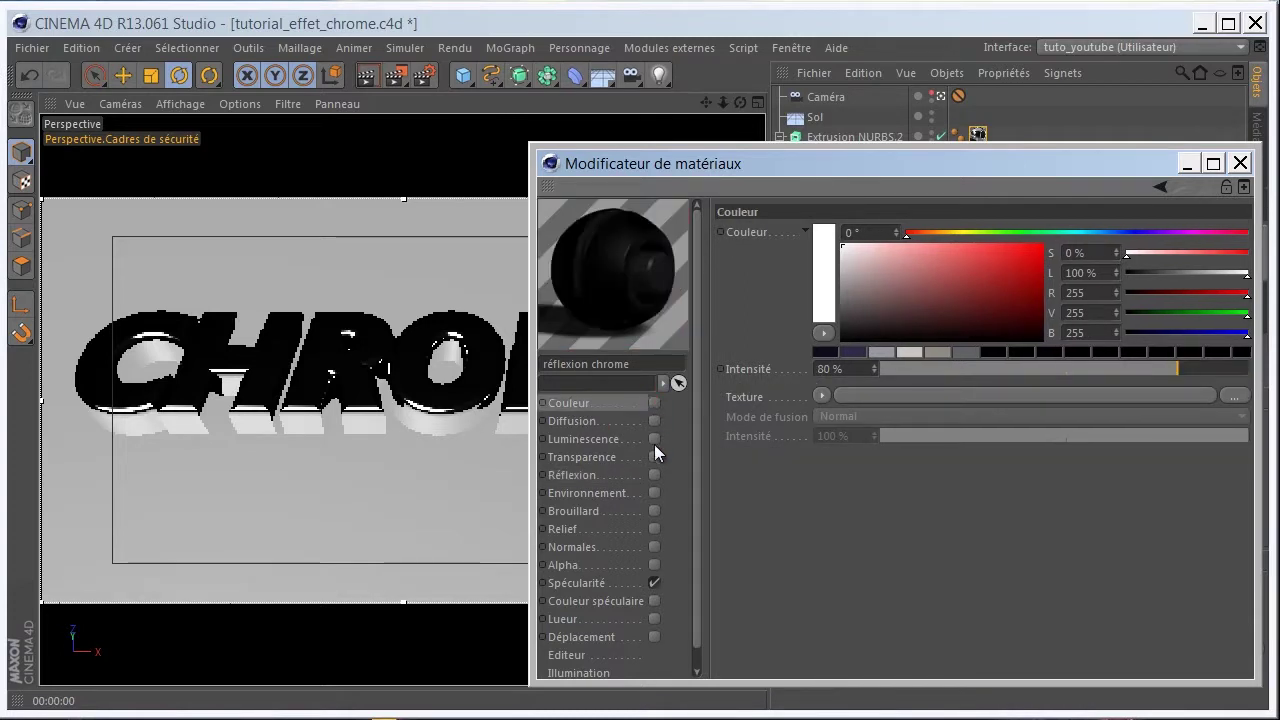
{"action": "left_click", "coordinate": [598, 582]}
{"action": "left_click", "coordinate": [654, 582]}
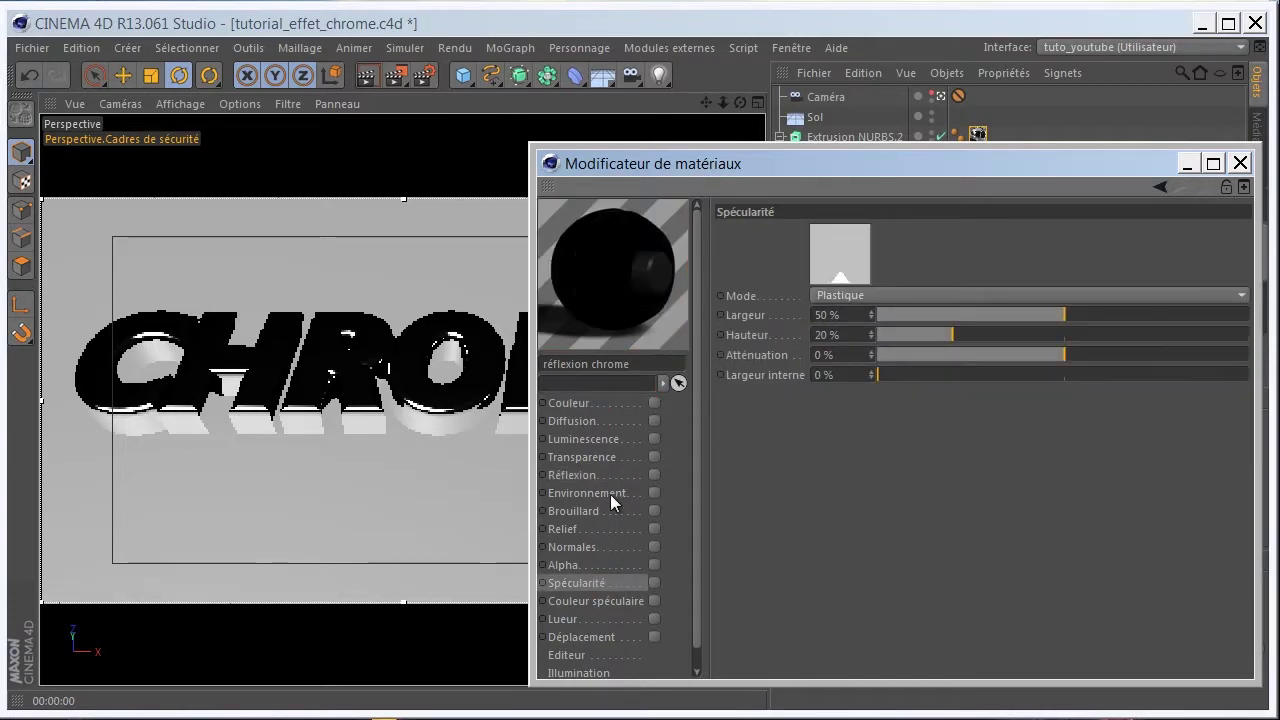
{"action": "left_click", "coordinate": [601, 439]}
{"action": "left_click", "coordinate": [653, 438]}
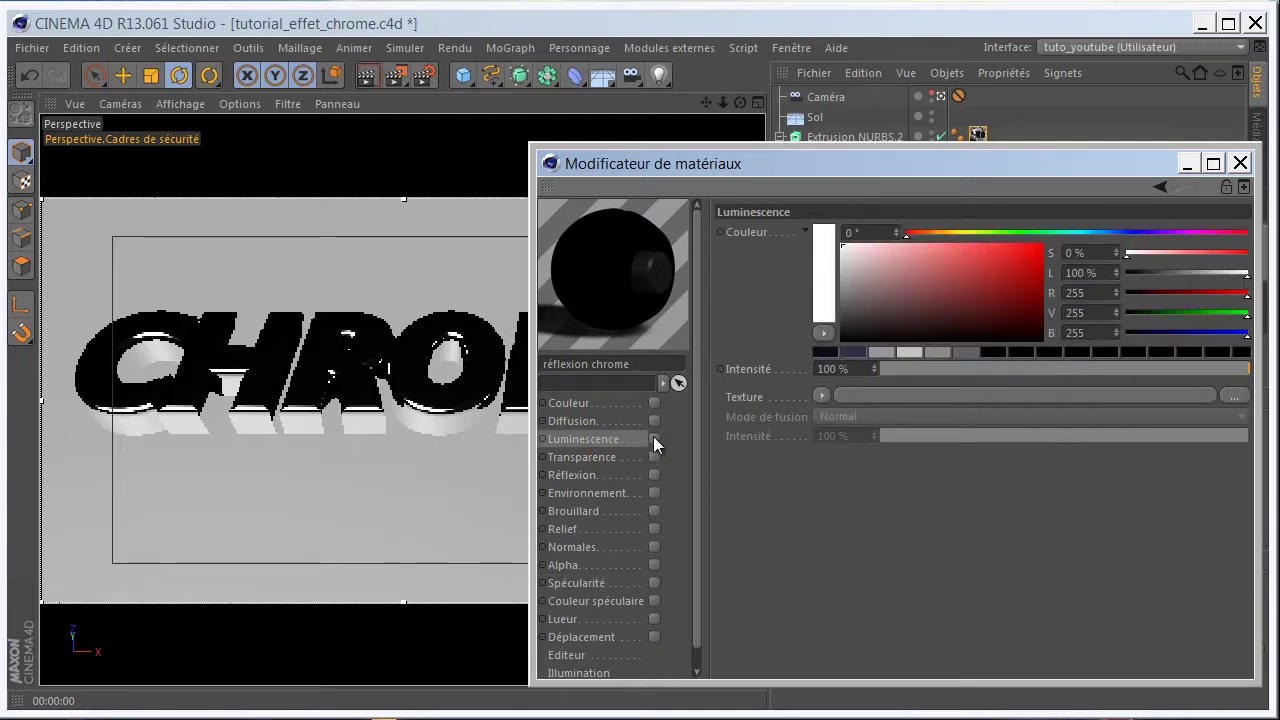
{"action": "left_click", "coordinate": [821, 394]}
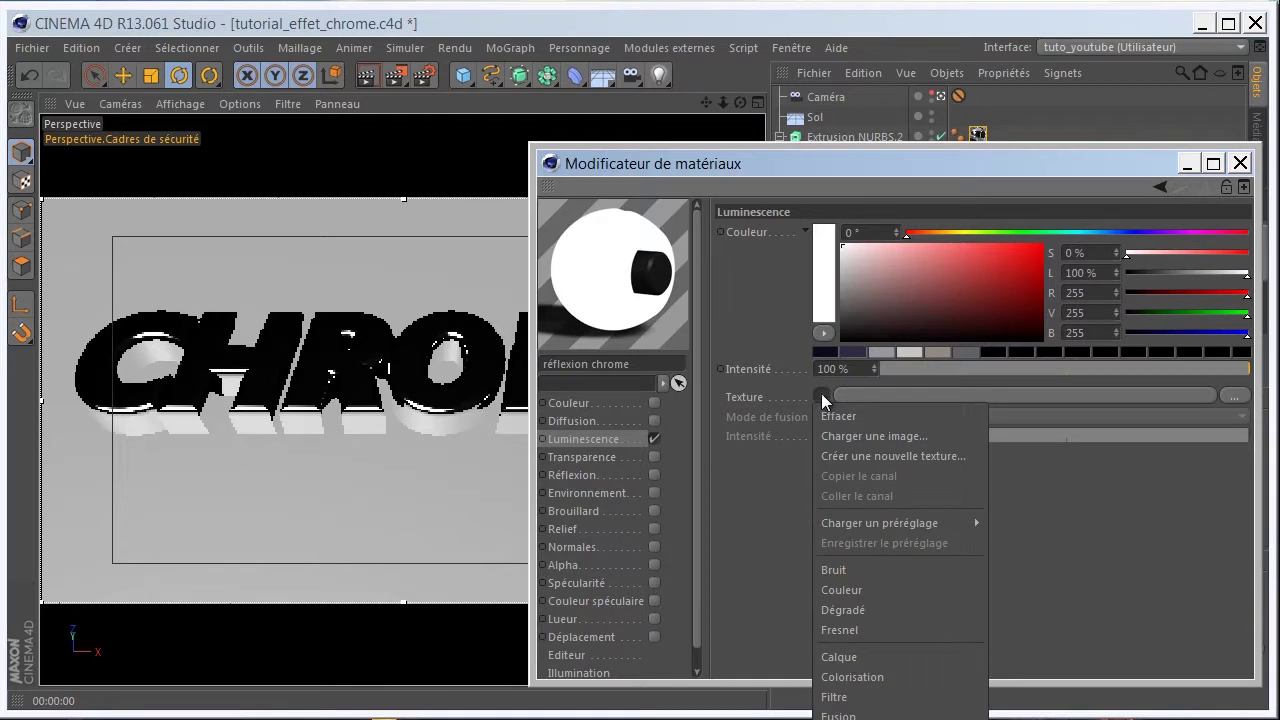
{"action": "left_click", "coordinate": [858, 608]}
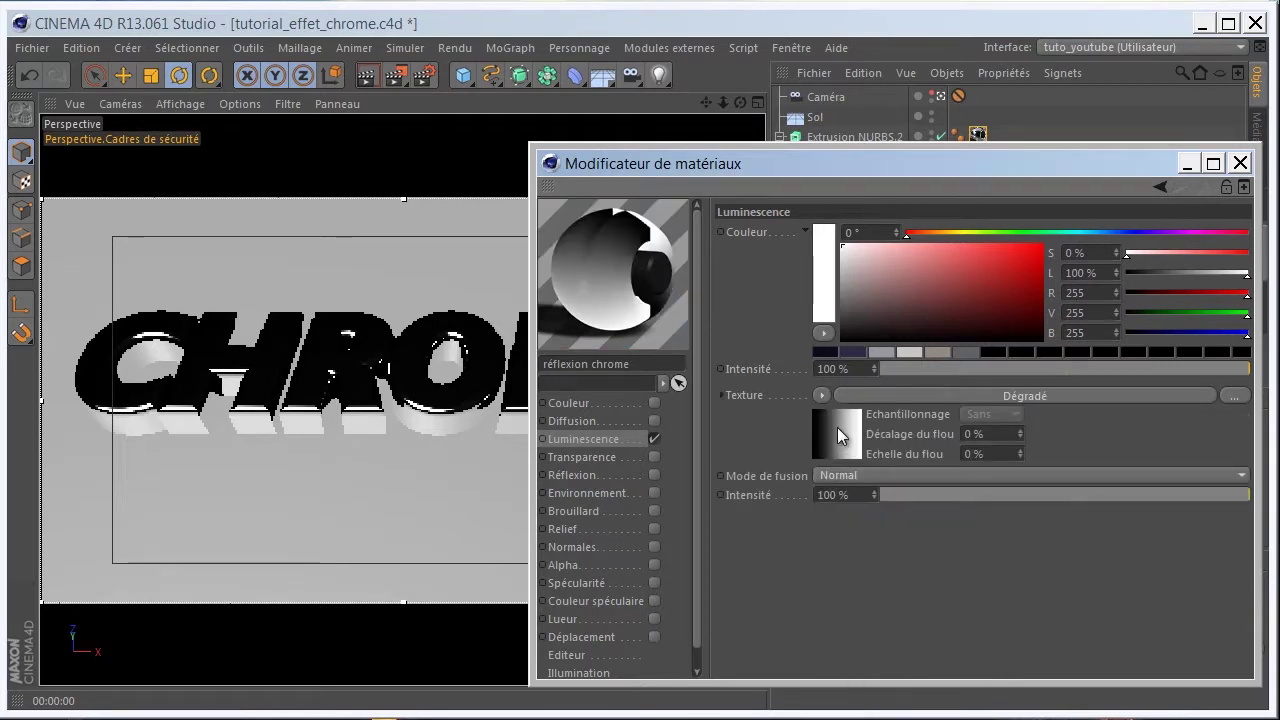
{"action": "left_click", "coordinate": [838, 430]}
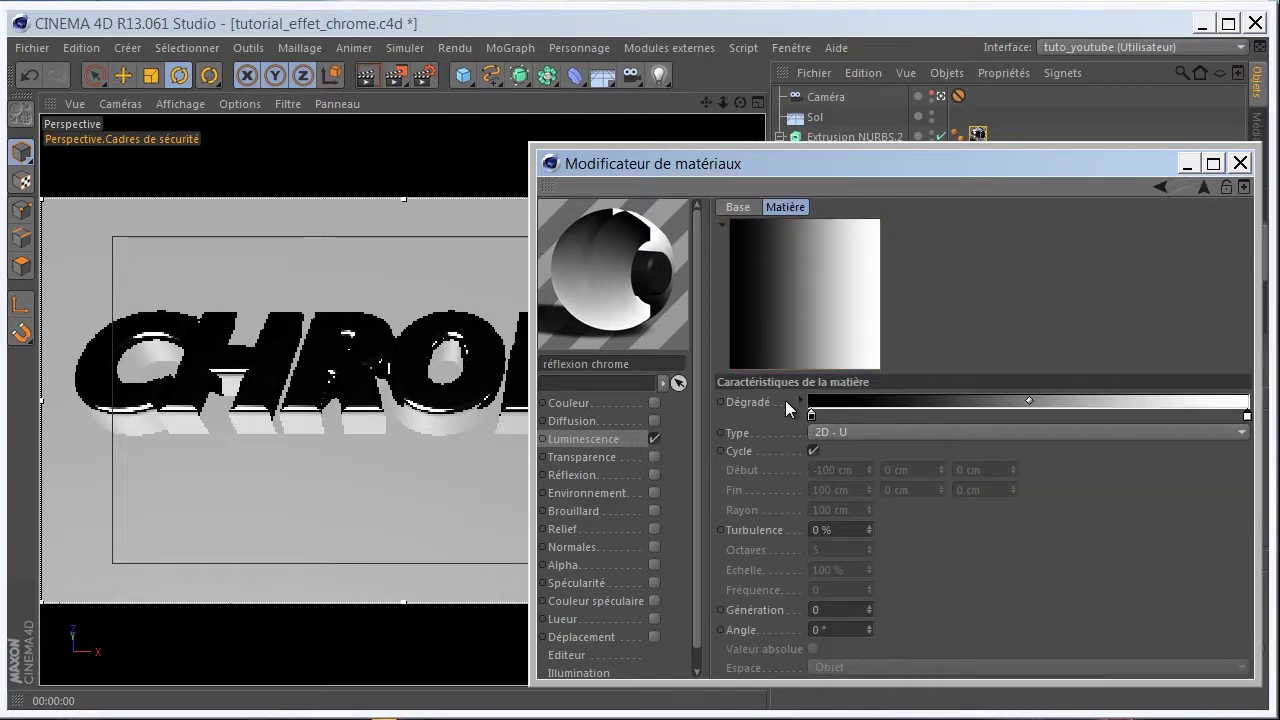
Set the gradient's start knot to dark blue RGB 10, 10, 5
{"action": "left_click", "coordinate": [809, 412]}
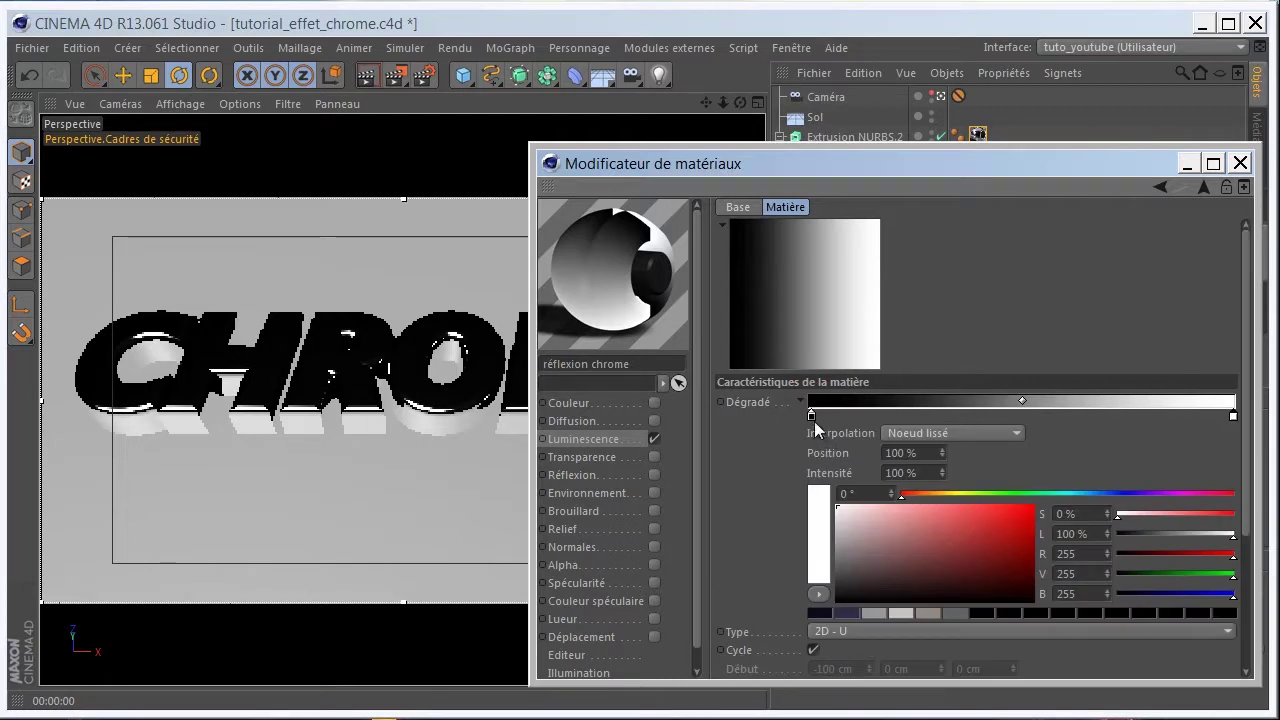
{"action": "left_click", "coordinate": [812, 414]}
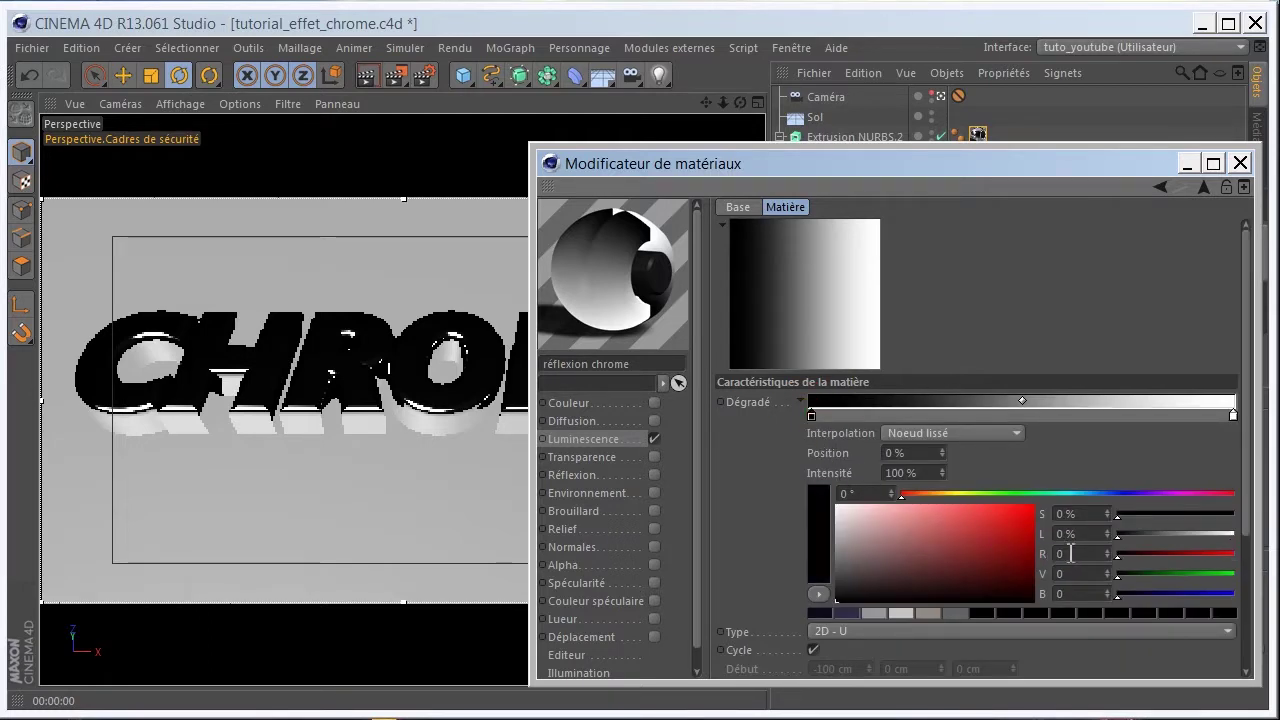
{"action": "left_click", "coordinate": [1077, 556]}
{"action": "type", "text": "10"}
{"action": "left_click", "coordinate": [1088, 574]}
{"action": "type", "text": "10"}
{"action": "left_click", "coordinate": [1080, 593]}
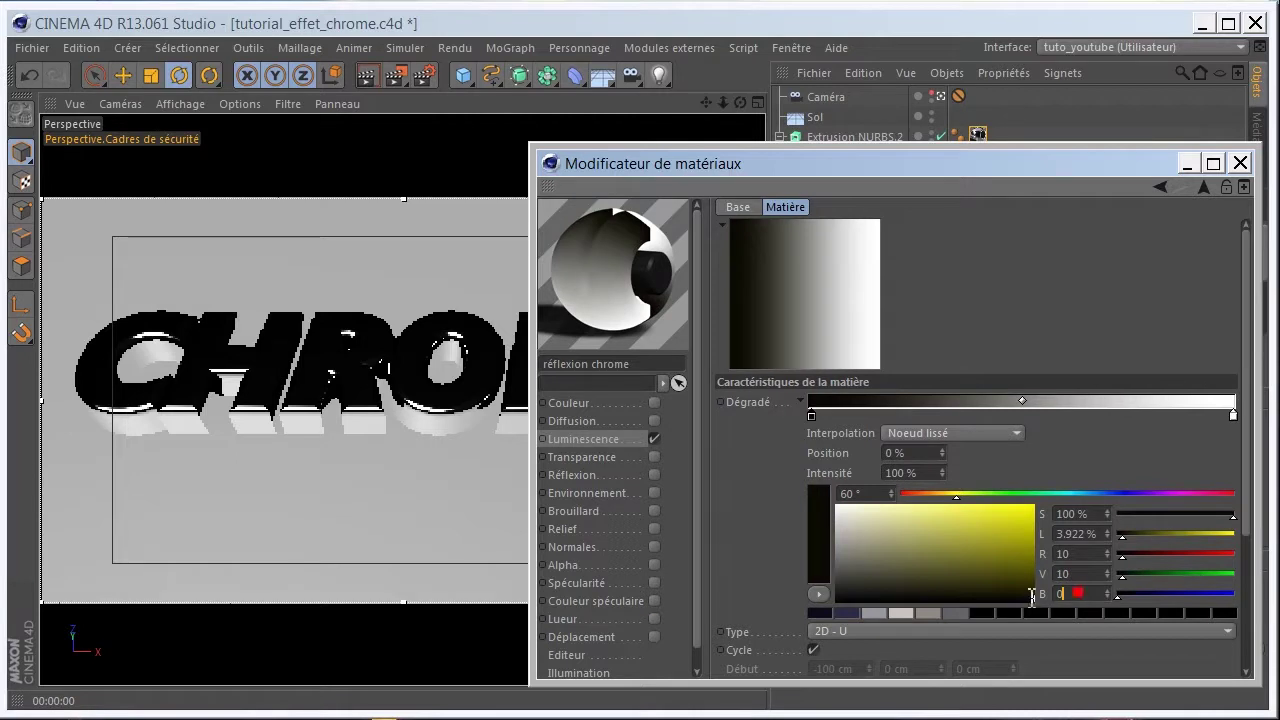
{"action": "type", "text": "5"}
{"action": "key", "text": "Return"}
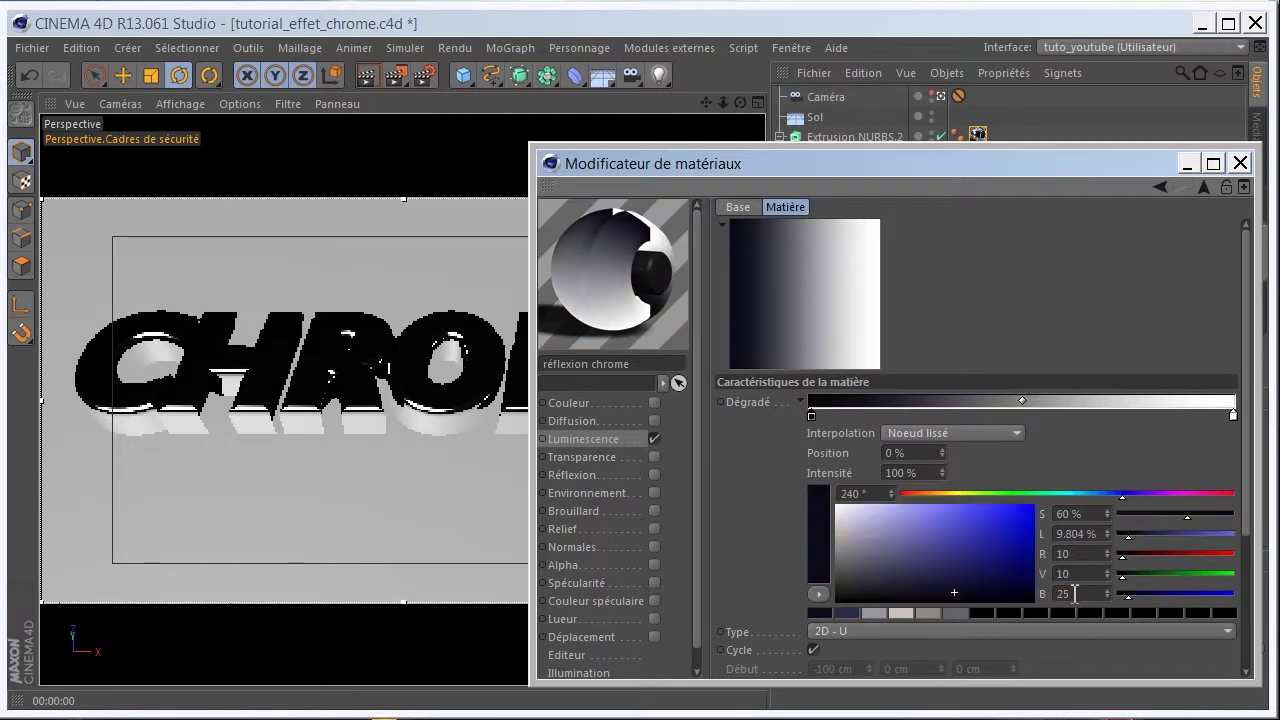
Add a knot at 15% coloured beige-grey RGB 145, 138, 130
{"action": "left_click", "coordinate": [870, 413]}
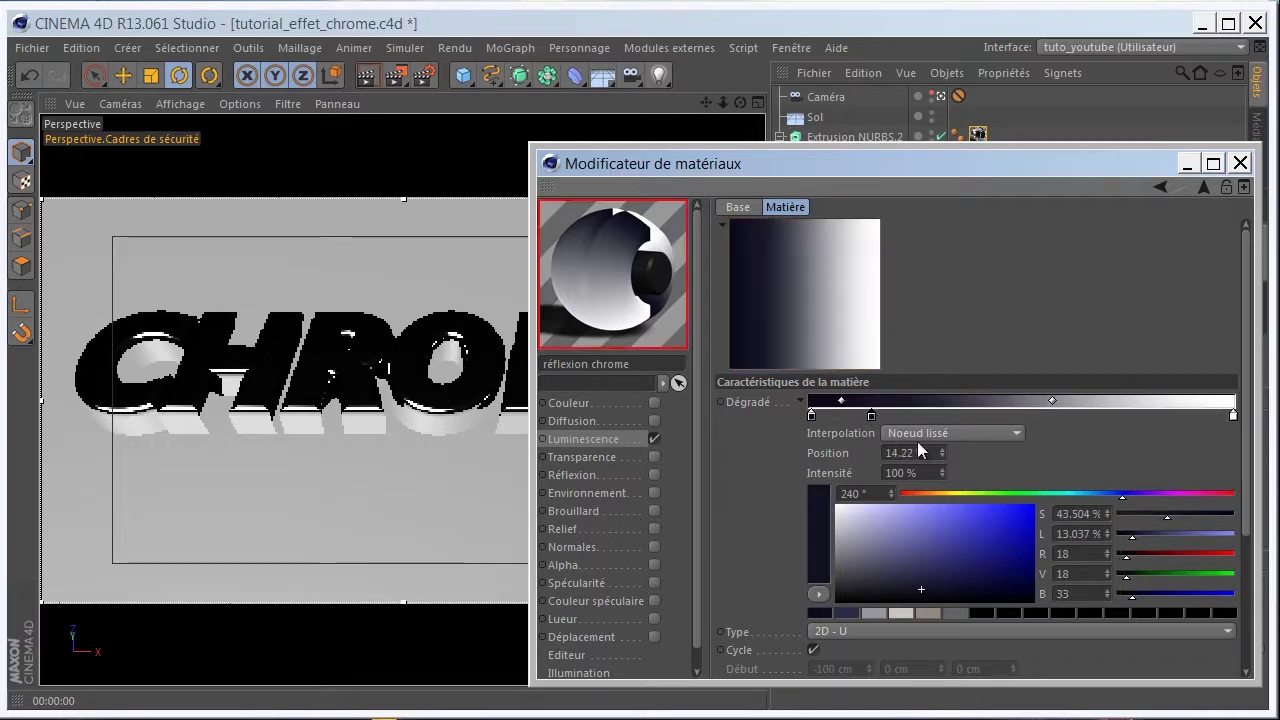
{"action": "double_click", "coordinate": [922, 453]}
{"action": "type", "text": "15"}
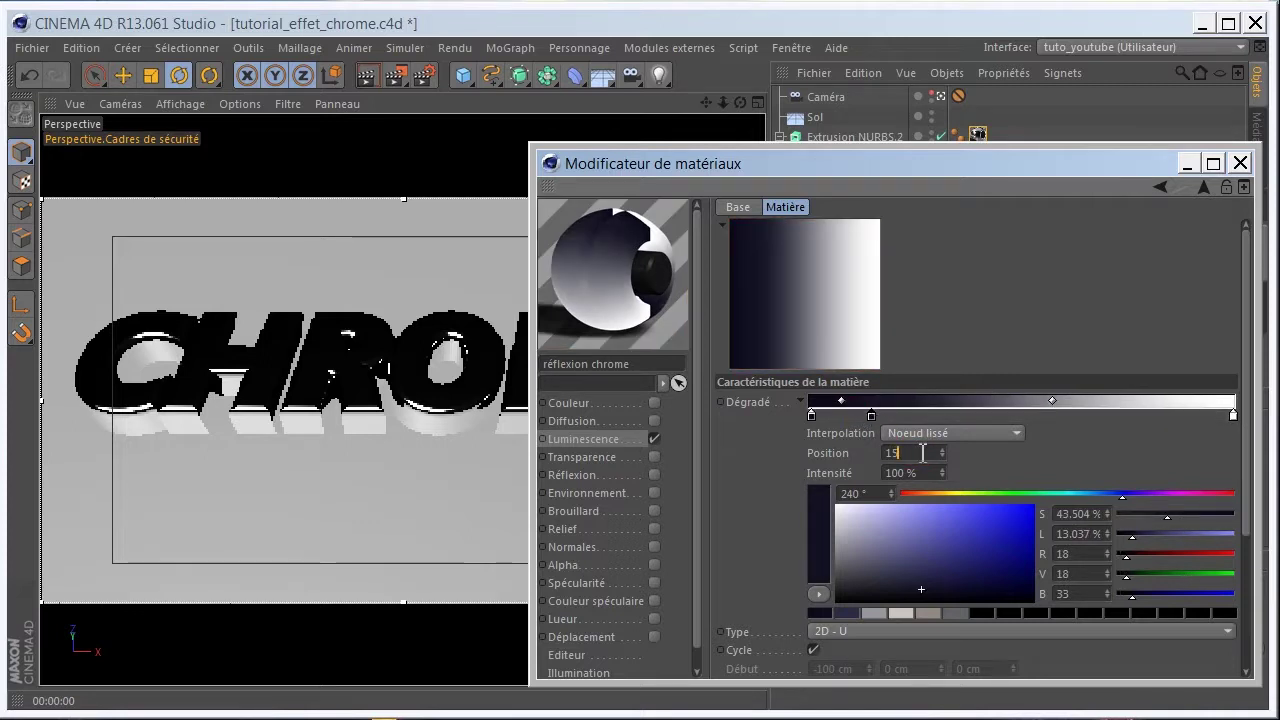
{"action": "key", "text": "Return"}
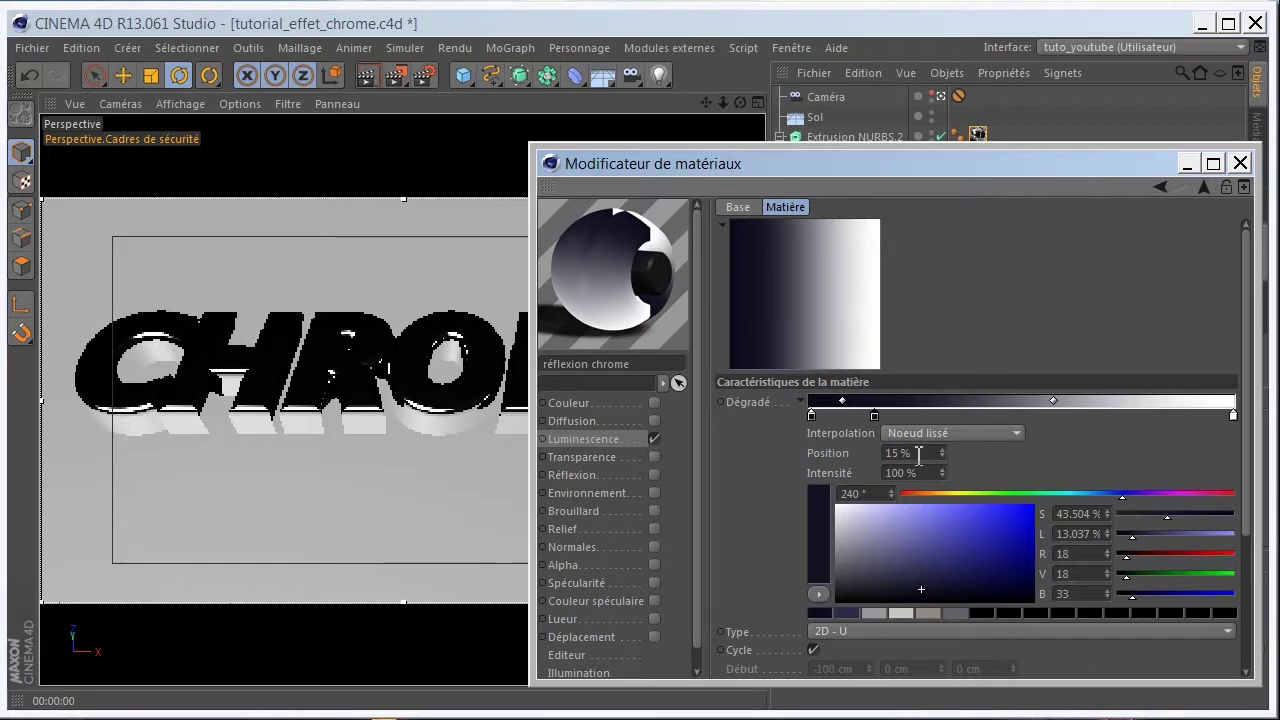
{"action": "left_click", "coordinate": [874, 414]}
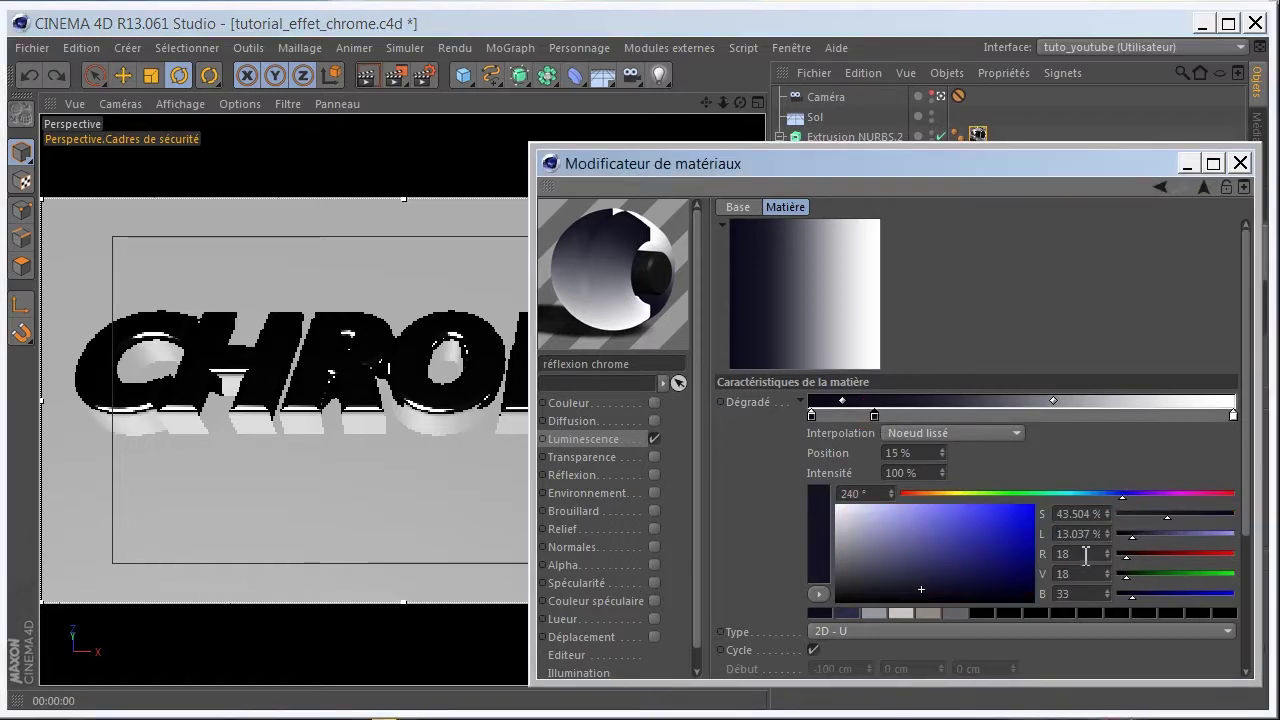
{"action": "double_click", "coordinate": [1085, 554]}
{"action": "type", "text": "145"}
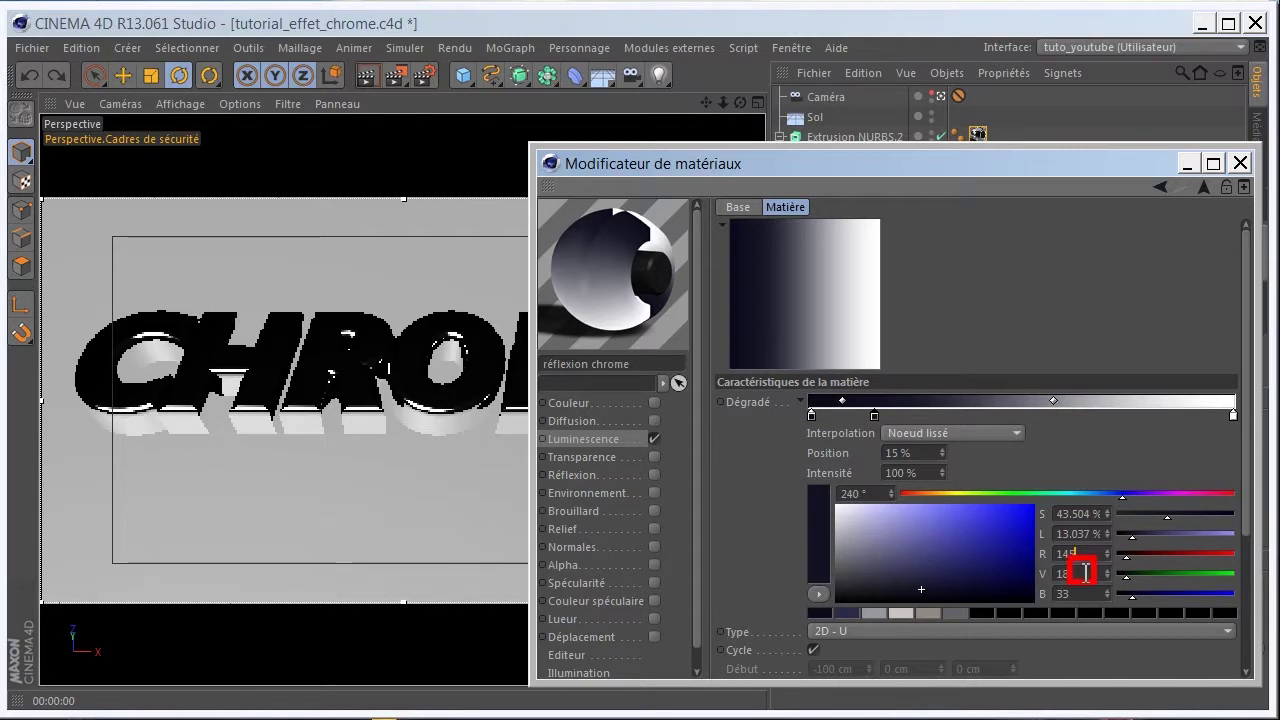
{"action": "key", "text": "Tab"}
{"action": "type", "text": "138"}
{"action": "key", "text": "Tab"}
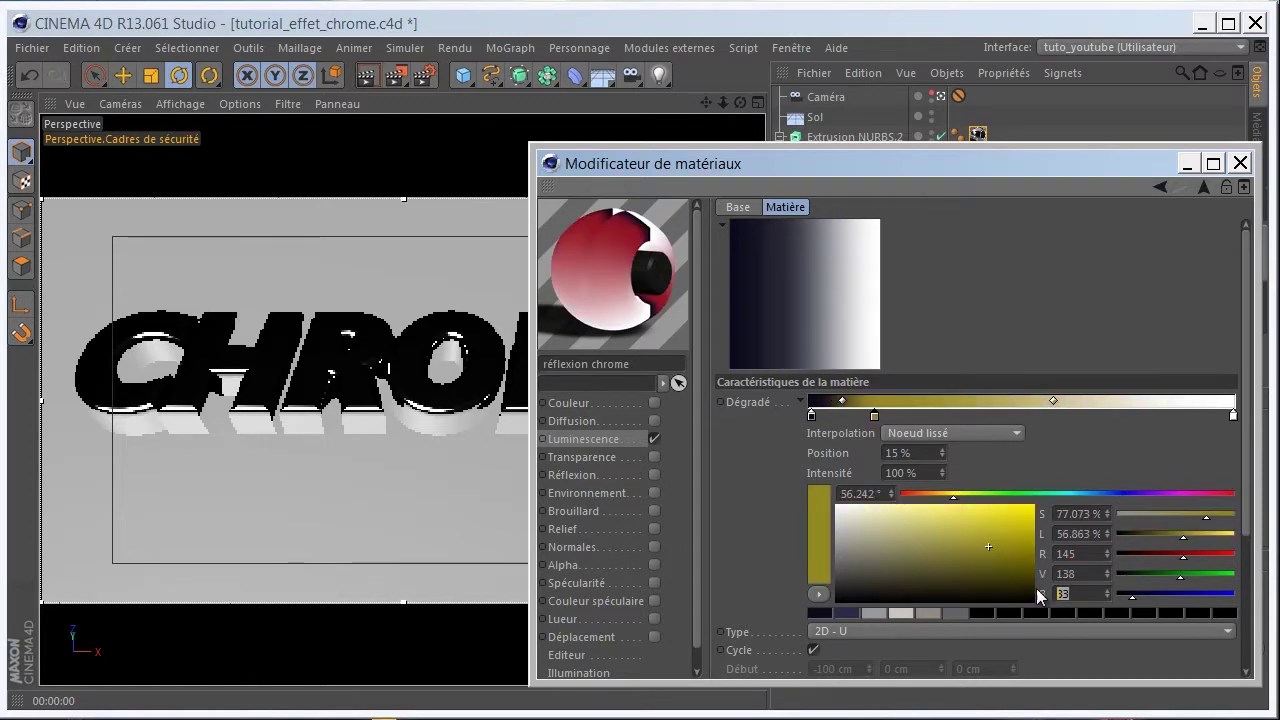
{"action": "type", "text": "130"}
{"action": "key", "text": "Return"}
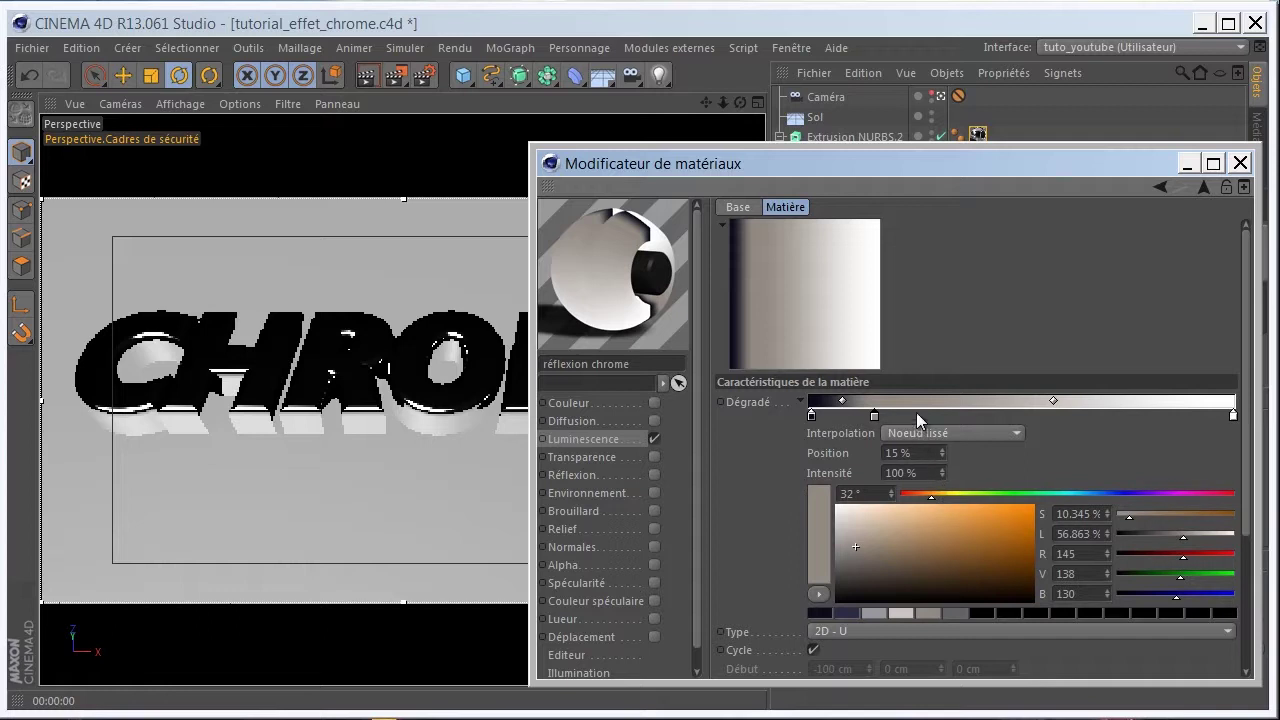
Add a knot at 40% coloured dark blue-grey RGB 45, 45, 70
{"action": "left_click_drag", "start_coordinate": [916, 414], "coordinate": [937, 415]}
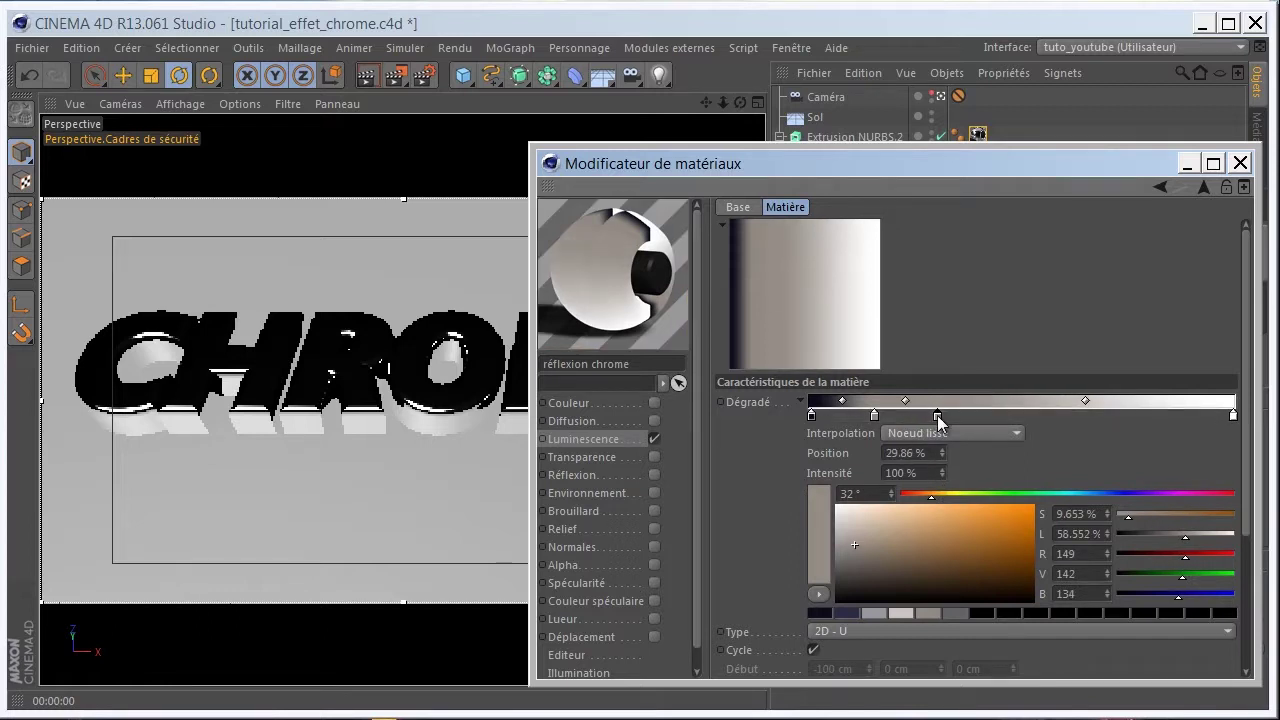
{"action": "left_click", "coordinate": [905, 453]}
{"action": "type", "text": "40"}
{"action": "key", "text": "Return"}
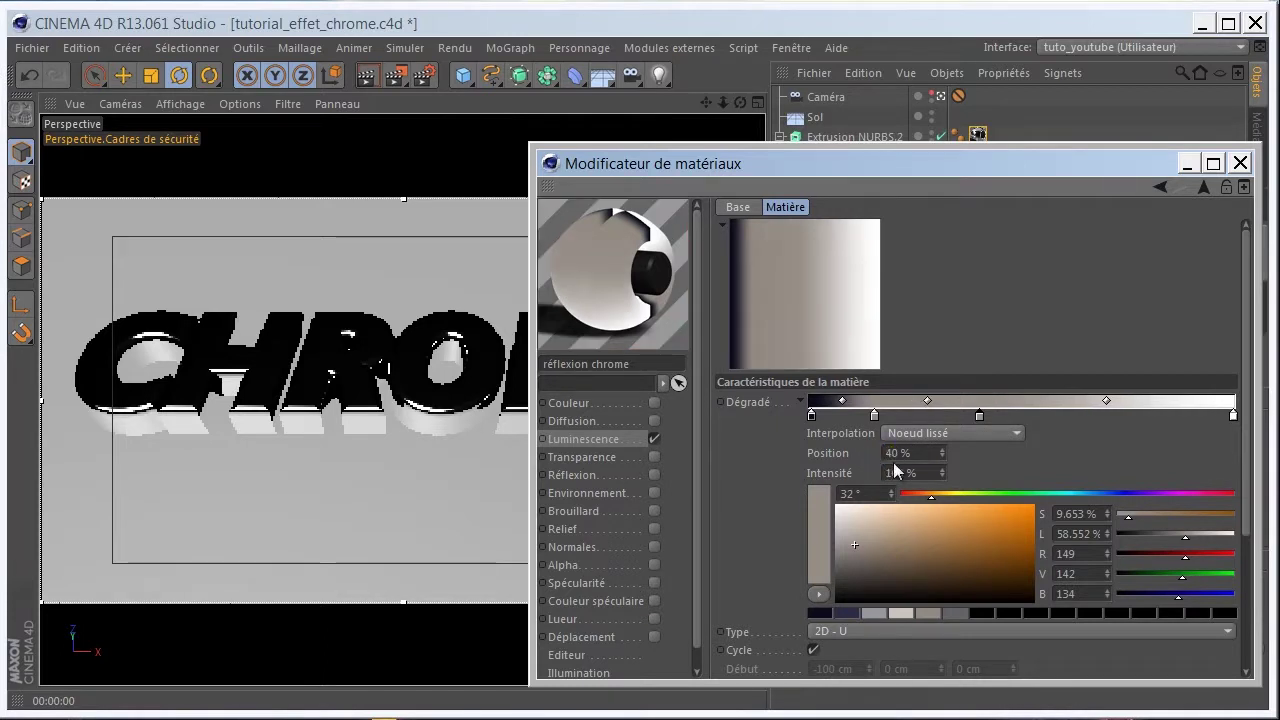
{"action": "left_click", "coordinate": [1047, 555]}
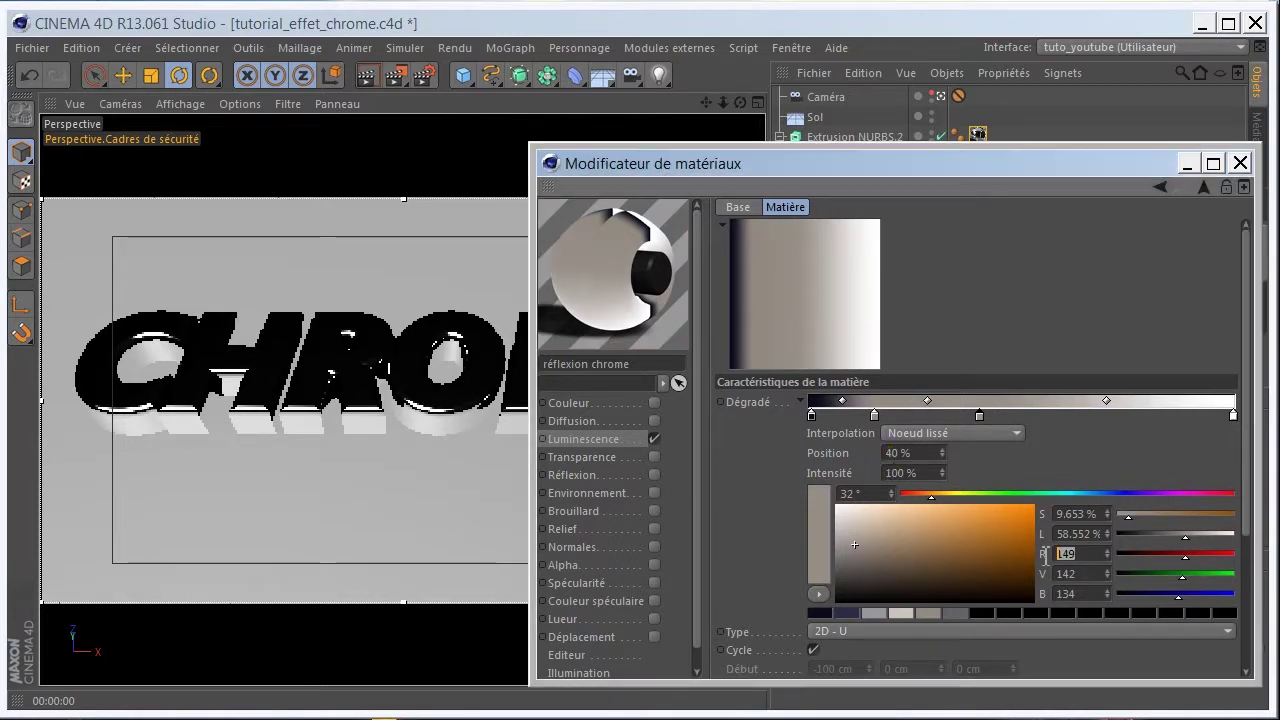
{"action": "type", "text": "45"}
{"action": "left_click", "coordinate": [1094, 573]}
{"action": "type", "text": "45"}
{"action": "left_click", "coordinate": [1093, 593]}
{"action": "type", "text": "70"}
{"action": "key", "text": "Return"}
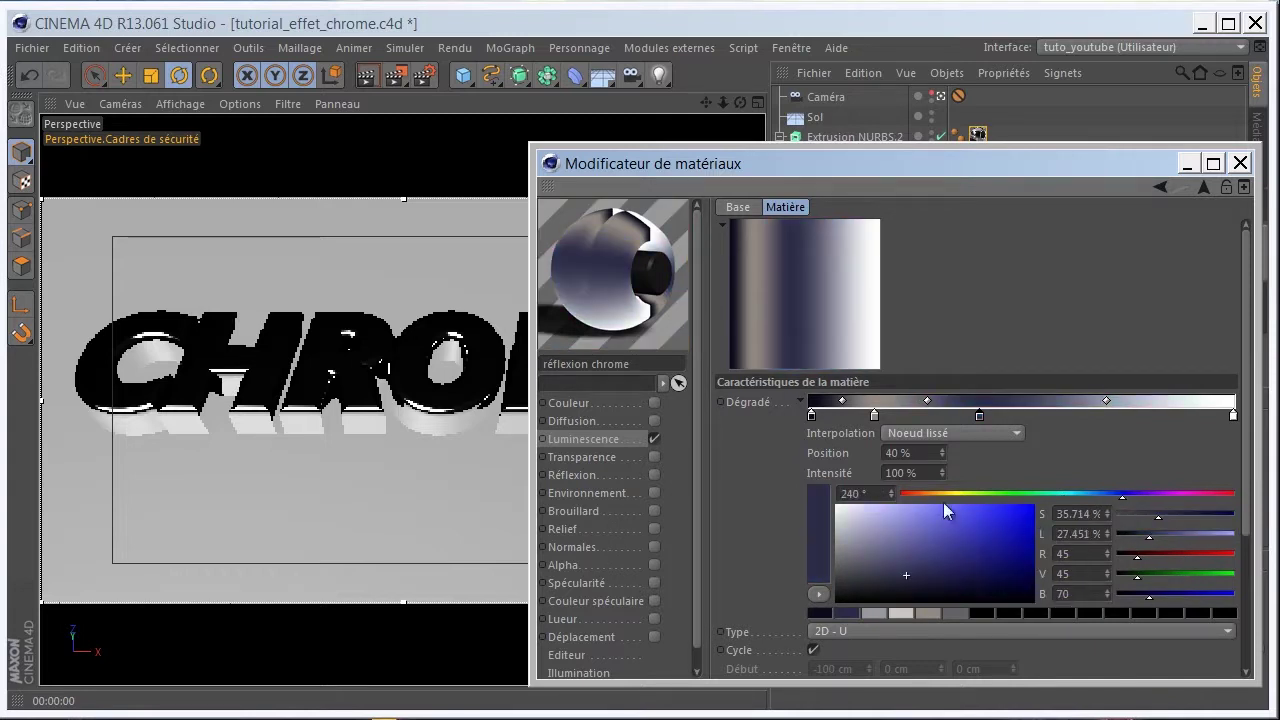
Add a white knot at 45% of the gradient
{"action": "left_click", "coordinate": [1008, 416]}
{"action": "double_click", "coordinate": [910, 453]}
{"action": "type", "text": "45"}
{"action": "key", "text": "Return"}
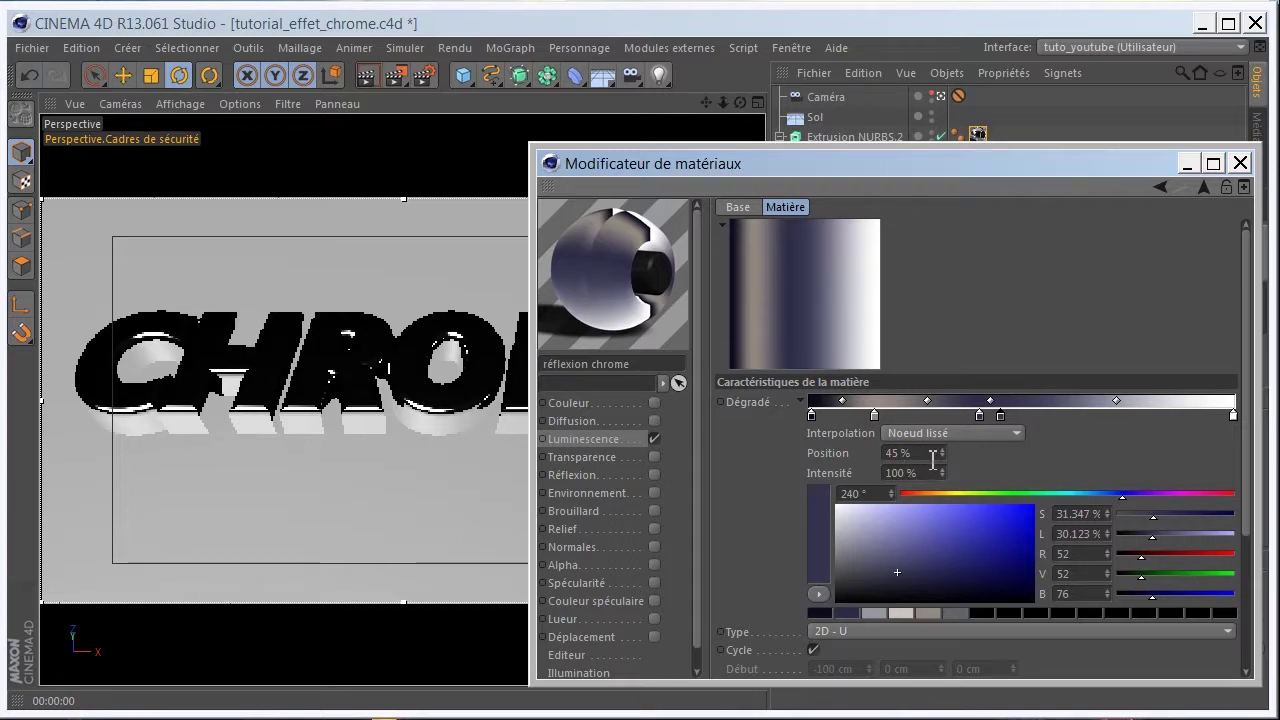
{"action": "left_click_drag", "start_coordinate": [872, 536], "coordinate": [826, 500]}
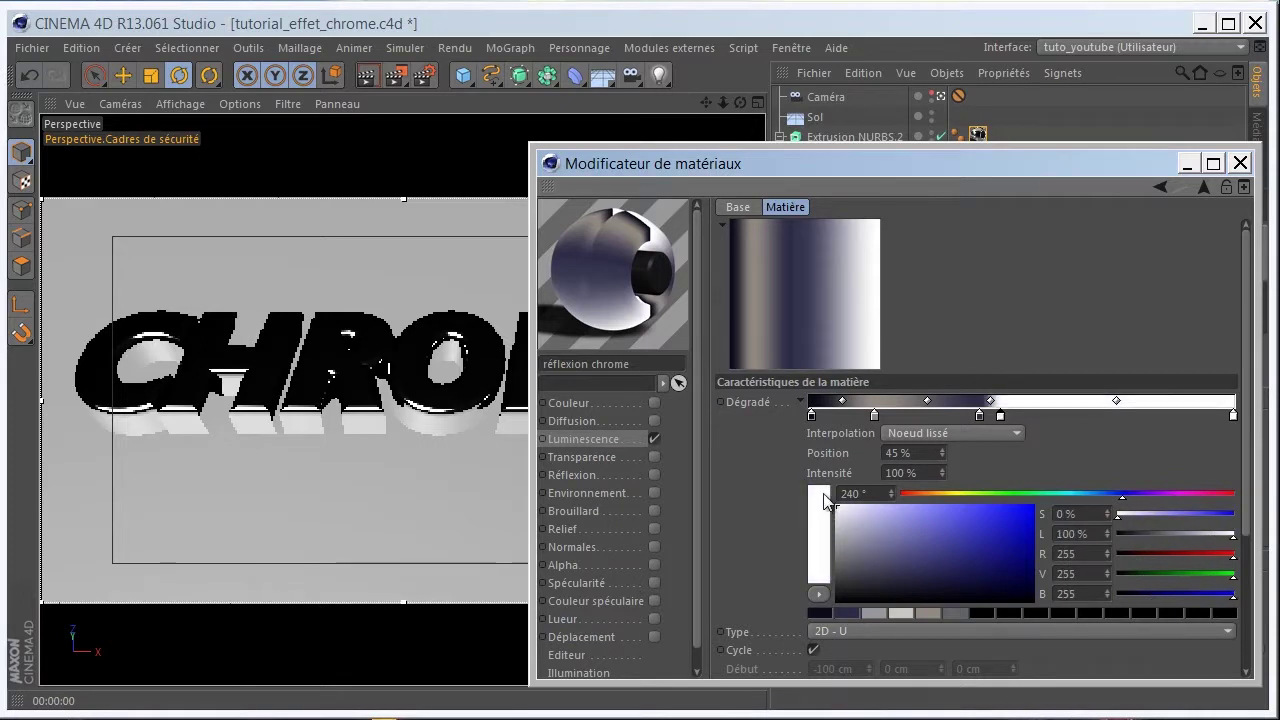
Set the gradient's end knot at 100% to pale RGB 200, 200, 190
{"action": "left_click", "coordinate": [1231, 415]}
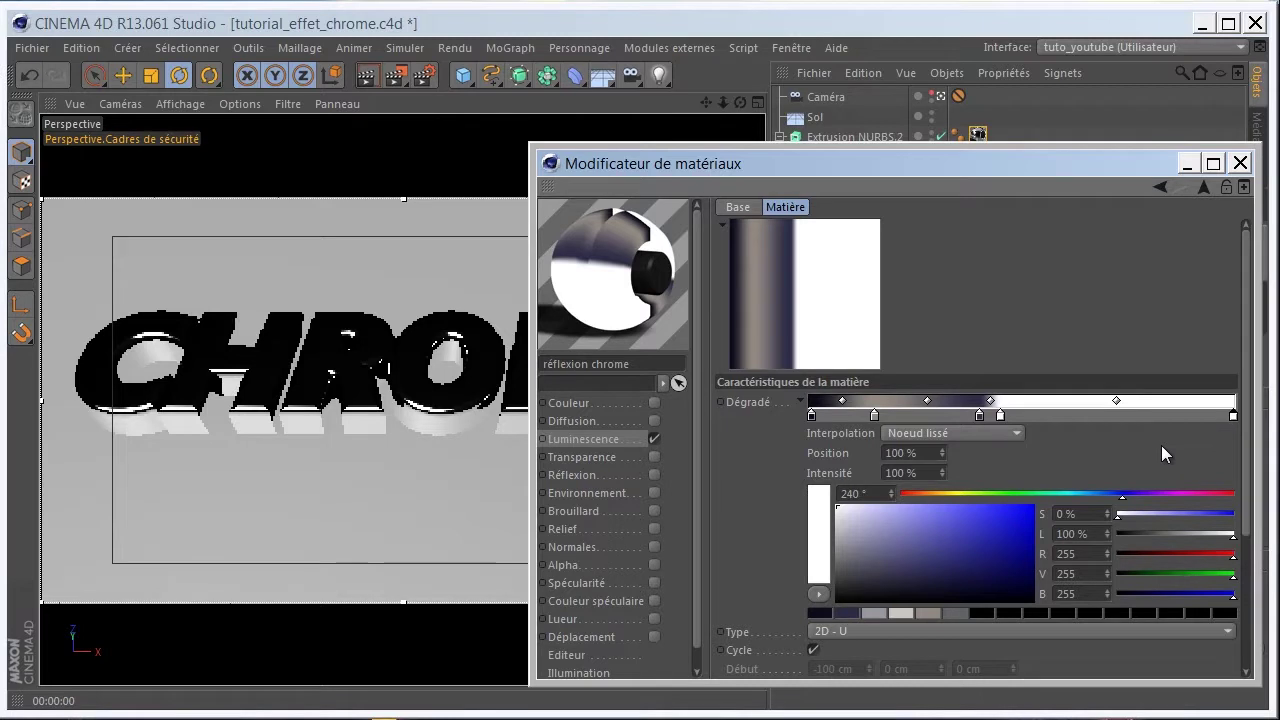
{"action": "double_click", "coordinate": [1068, 553]}
{"action": "type", "text": "200"}
{"action": "key", "text": "Tab"}
{"action": "type", "text": "200"}
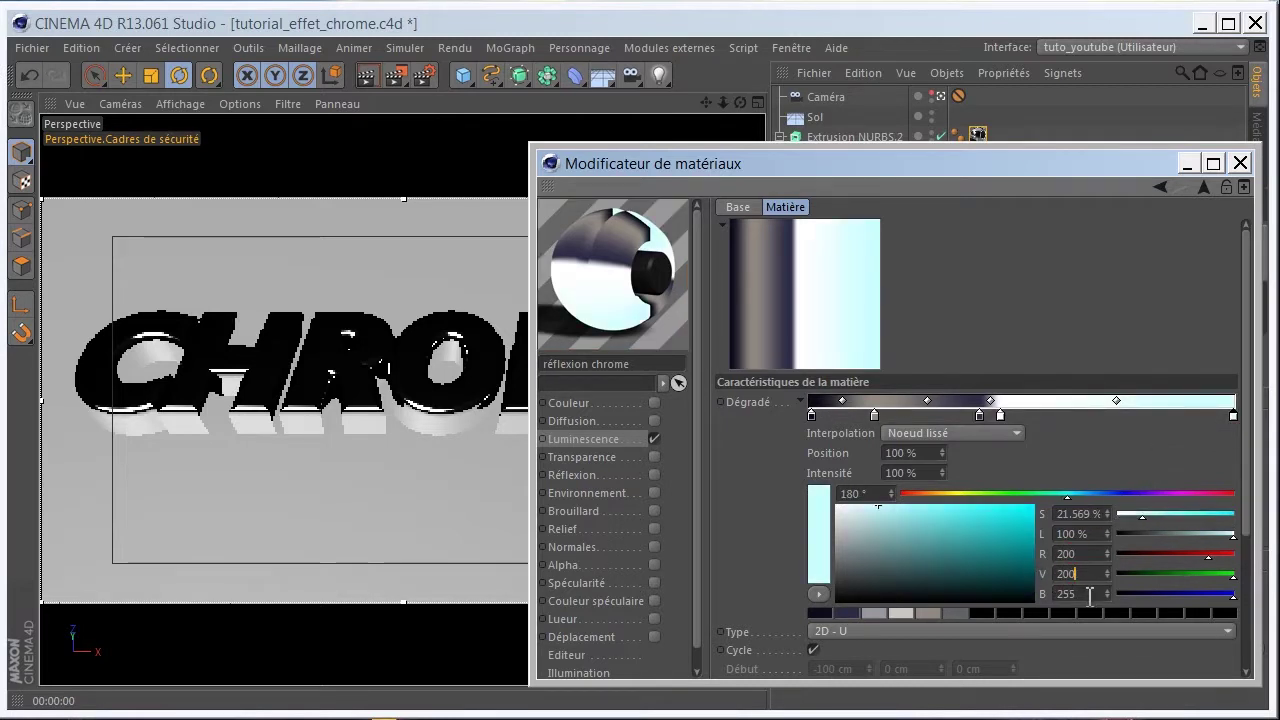
{"action": "key", "text": "Tab"}
{"action": "type", "text": "190"}
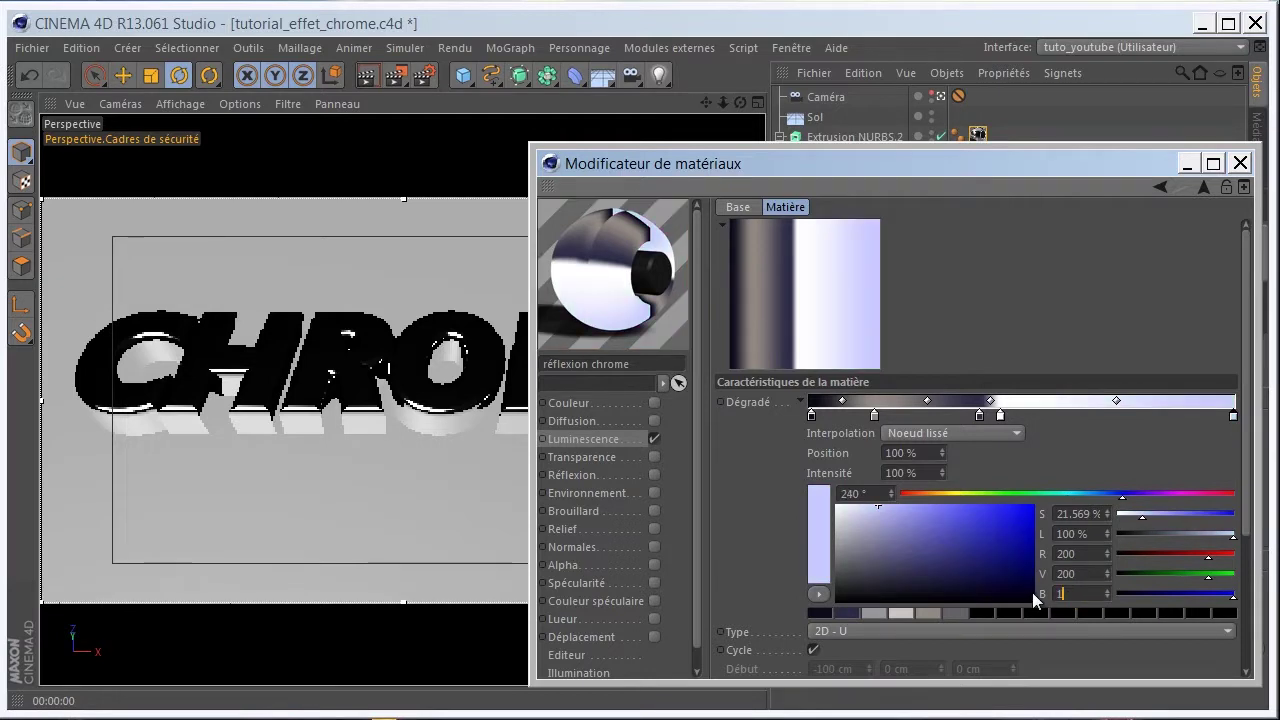
{"action": "key", "text": "Return"}
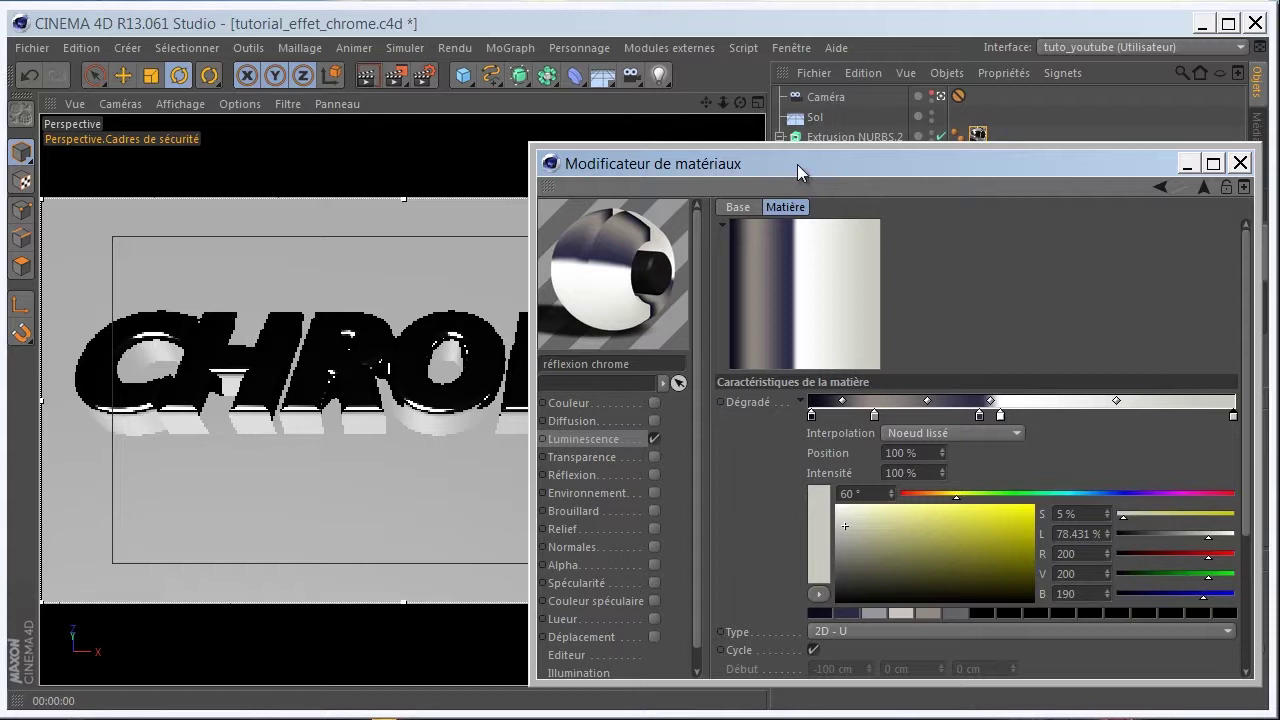
Apply Doubler les noeuds three times so the gradient repeats eight times
{"action": "left_click_drag", "start_coordinate": [797, 164], "coordinate": [633, 158]}
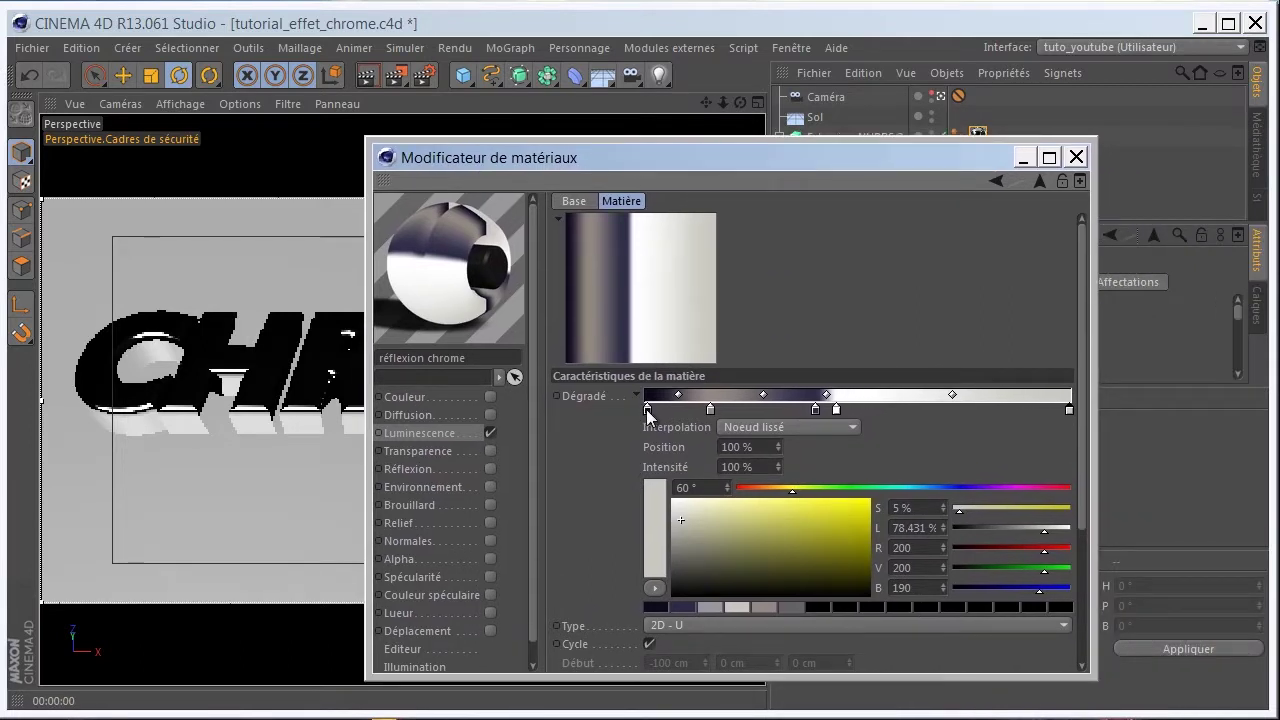
{"action": "right_click", "coordinate": [647, 413]}
{"action": "left_click", "coordinate": [658, 436]}
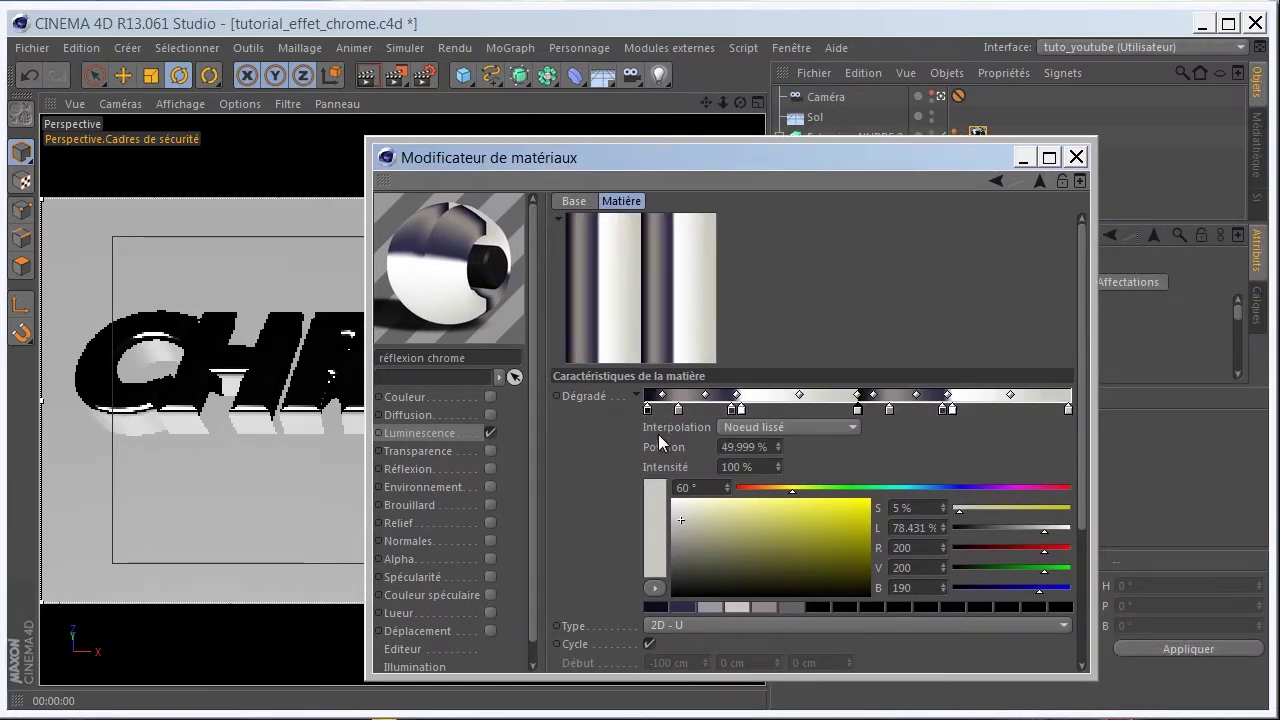
{"action": "right_click", "coordinate": [647, 413]}
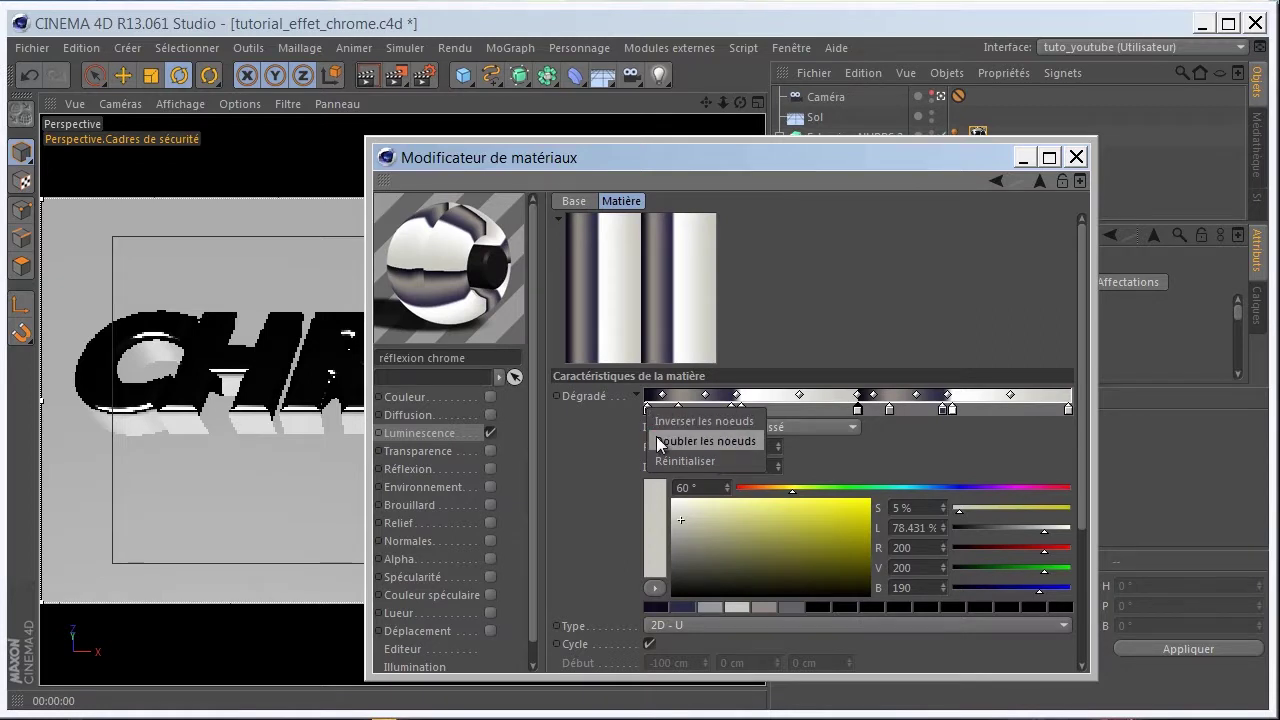
{"action": "left_click", "coordinate": [658, 441]}
{"action": "right_click", "coordinate": [650, 410]}
{"action": "left_click", "coordinate": [656, 441]}
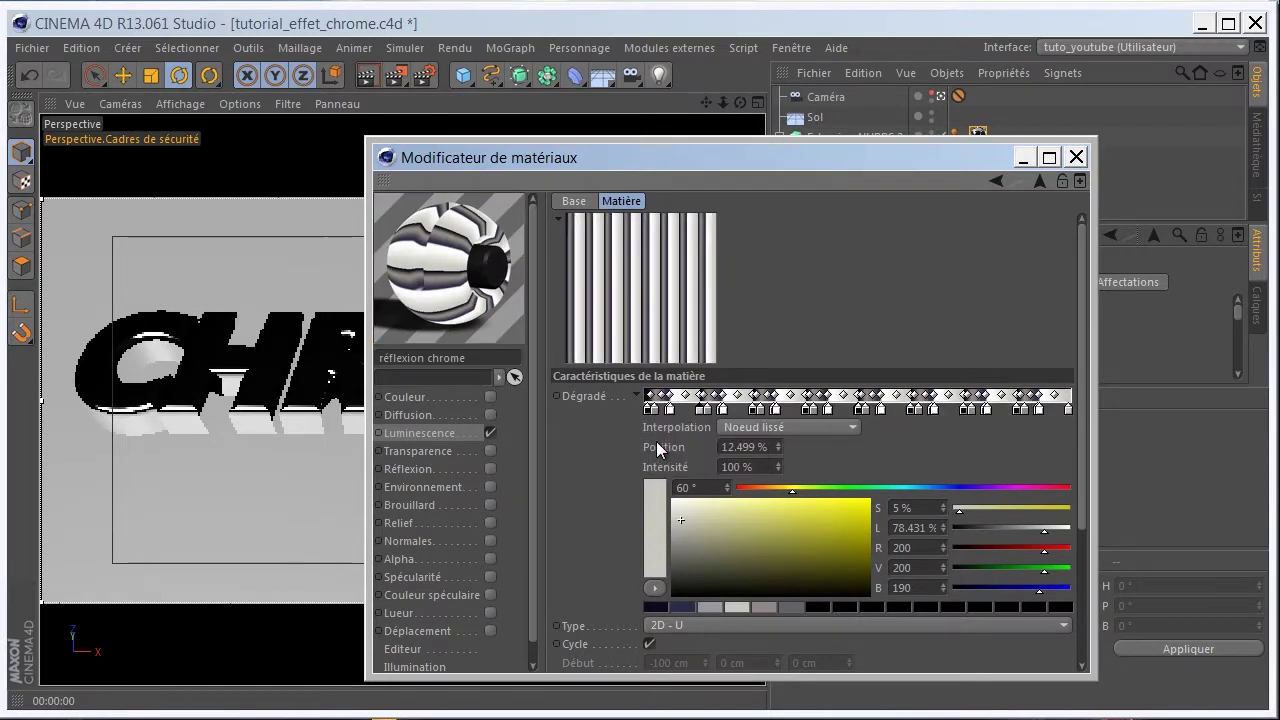
{"action": "left_click_drag", "start_coordinate": [637, 155], "coordinate": [527, 149]}
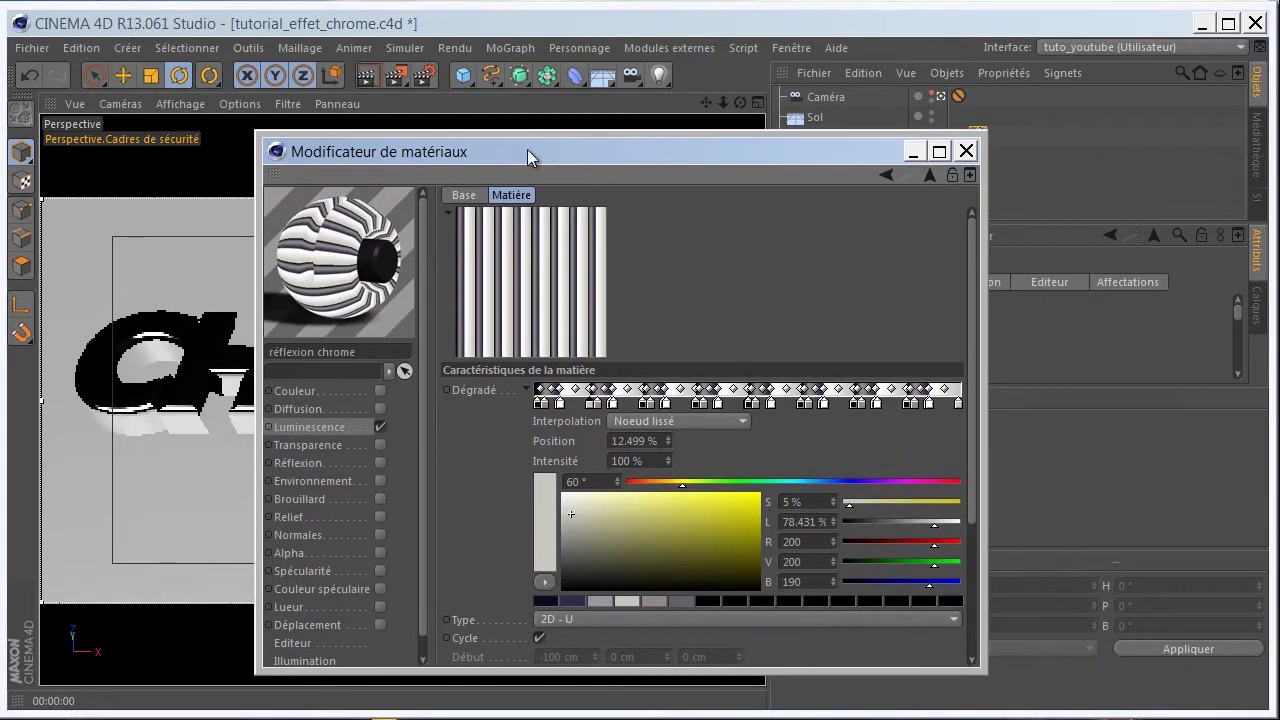
Add a Cylindre primitive oriented along +X
{"action": "left_click", "coordinate": [966, 152]}
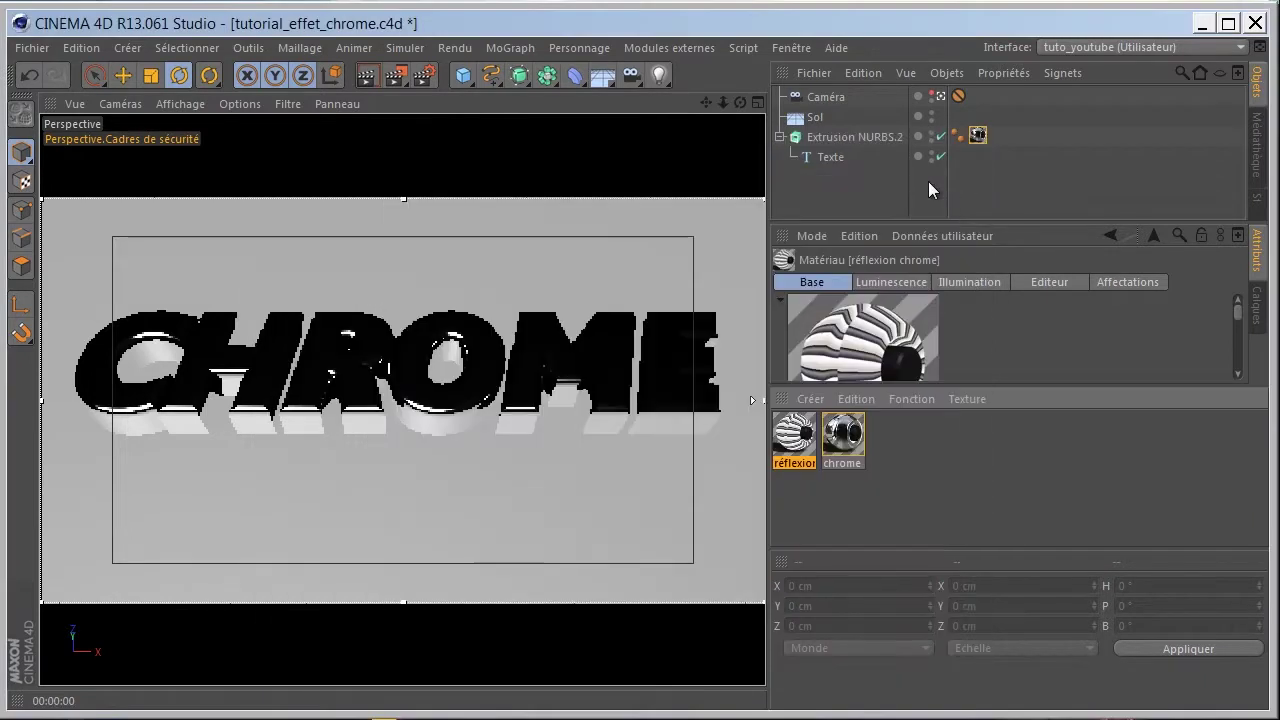
{"action": "left_click", "coordinate": [462, 75]}
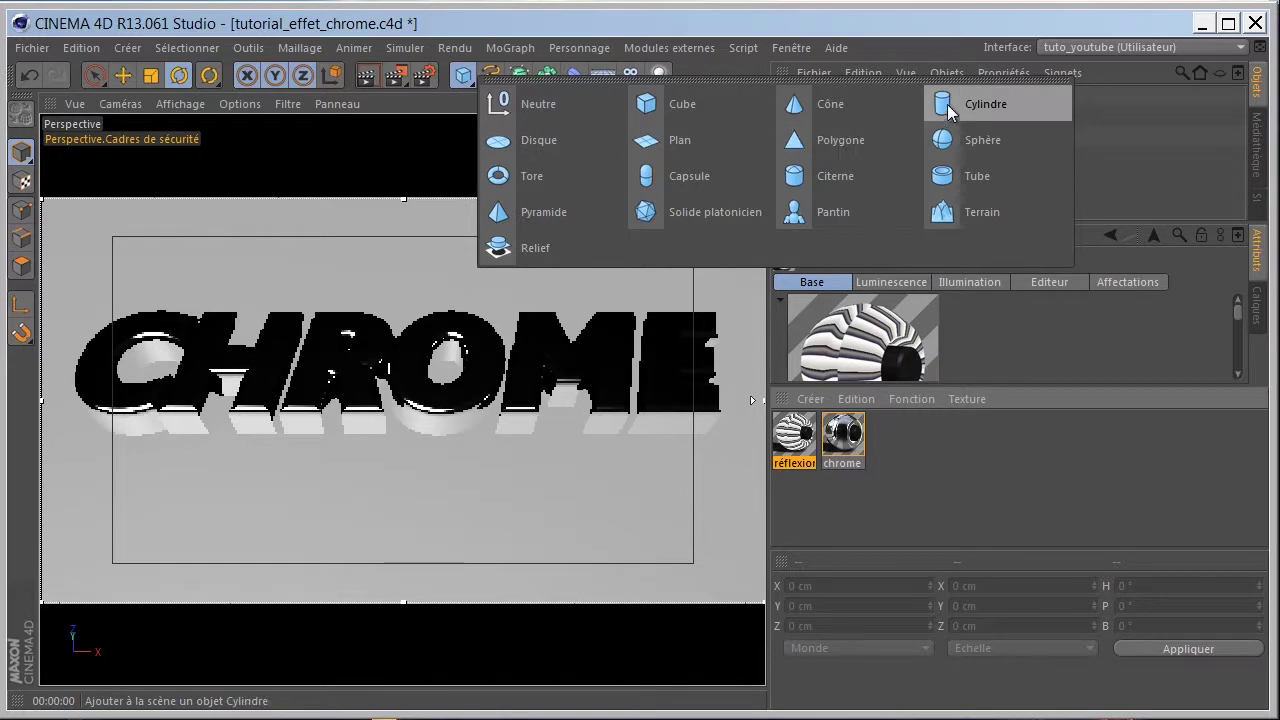
{"action": "left_click", "coordinate": [980, 104]}
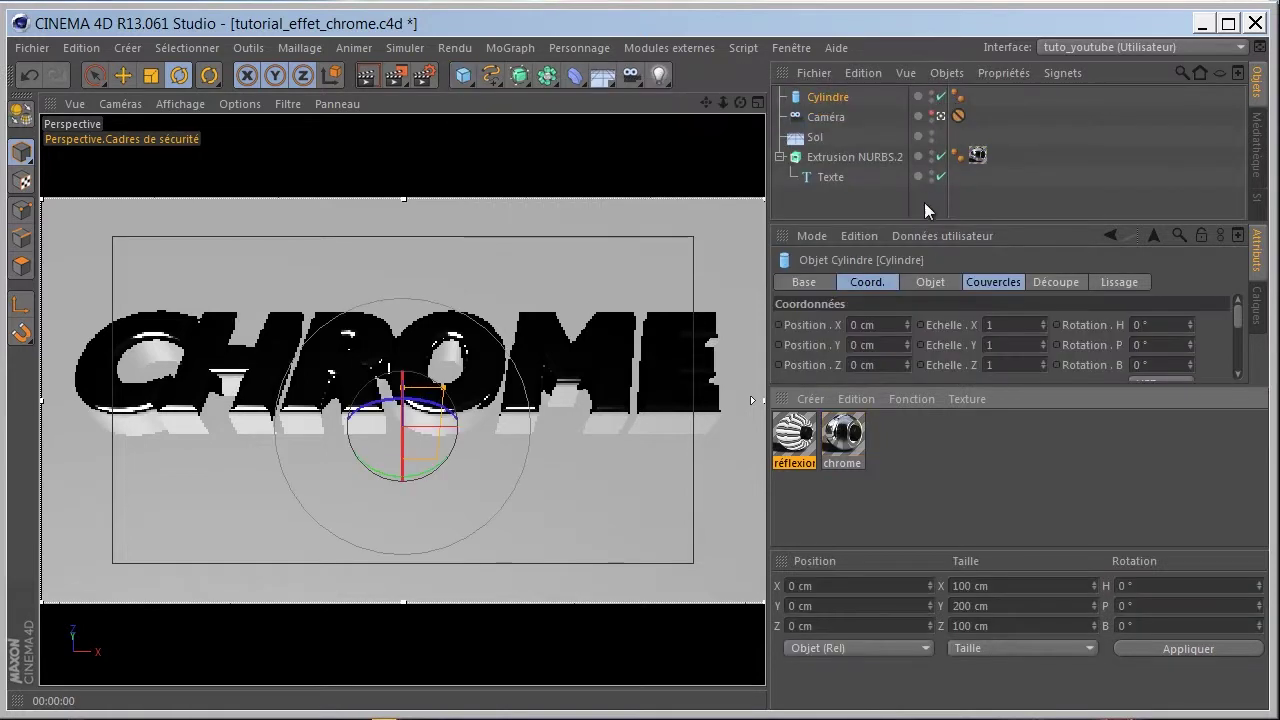
{"action": "left_click", "coordinate": [930, 282]}
{"action": "mouse_move", "coordinate": [887, 399]}
{"action": "left_mouse_down"}
{"action": "mouse_move", "coordinate": [887, 478]}
{"action": "mouse_move", "coordinate": [905, 452]}
{"action": "left_mouse_up"}
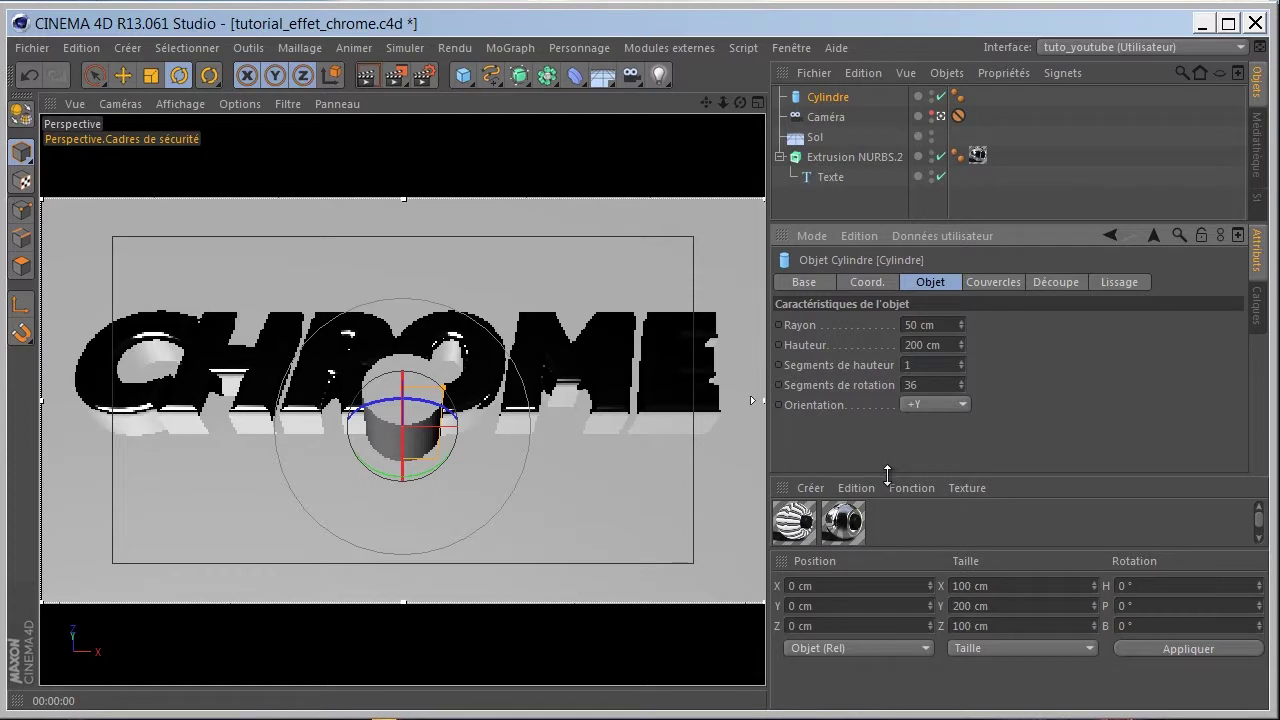
{"action": "left_click", "coordinate": [922, 405]}
{"action": "left_click", "coordinate": [924, 422]}
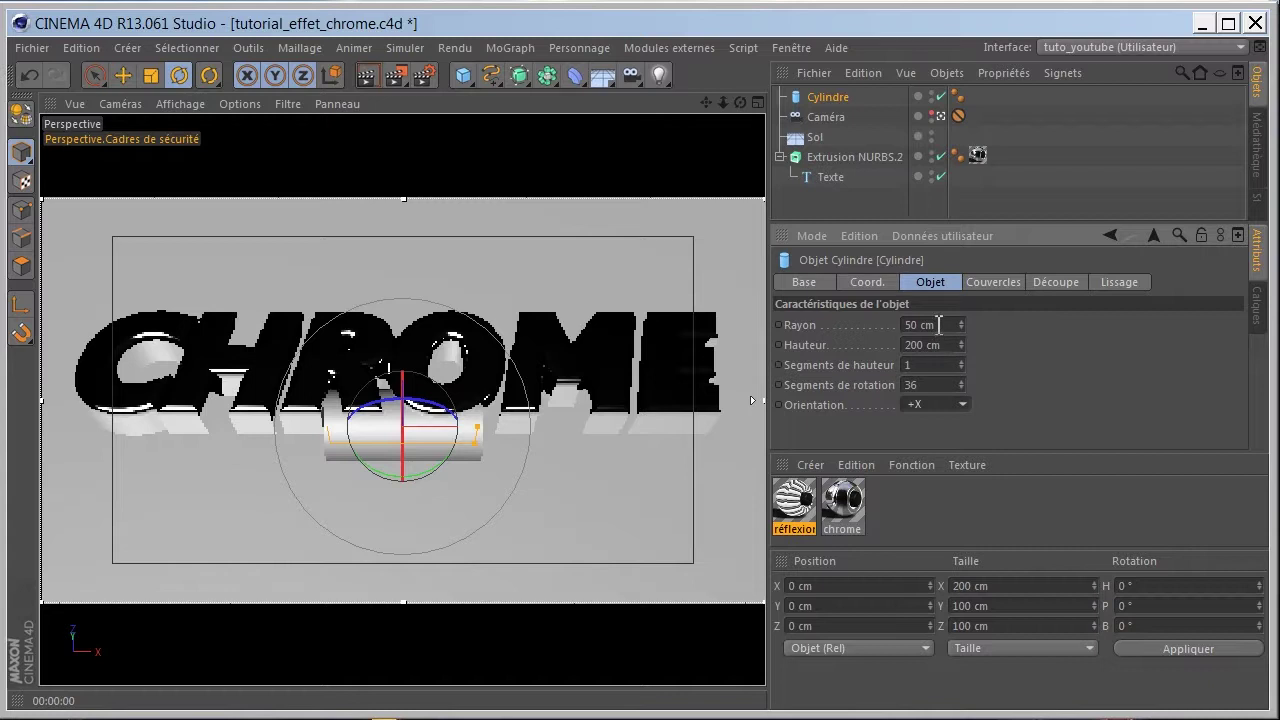
Set the cylinder's radius to 250 cm and height to 2000 cm
{"action": "double_click", "coordinate": [938, 325]}
{"action": "type", "text": "250"}
{"action": "key", "text": "Return"}
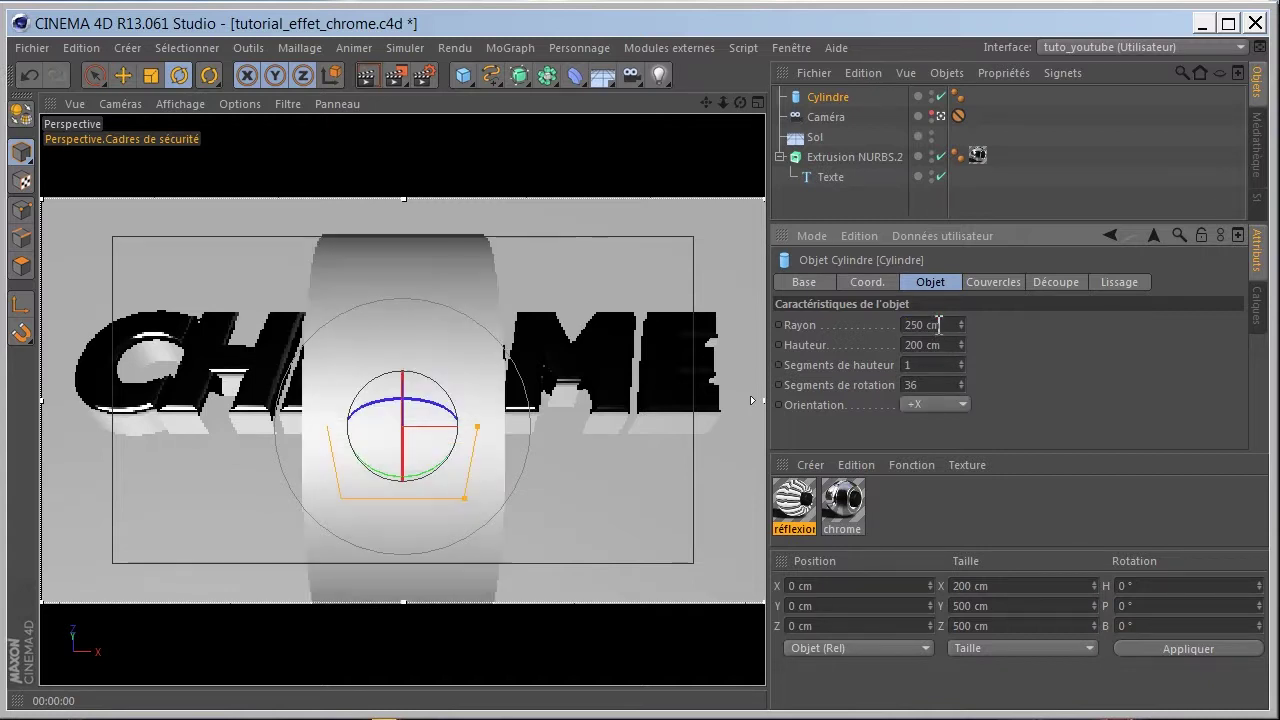
{"action": "double_click", "coordinate": [937, 345]}
{"action": "type", "text": "2000"}
{"action": "key", "text": "Return"}
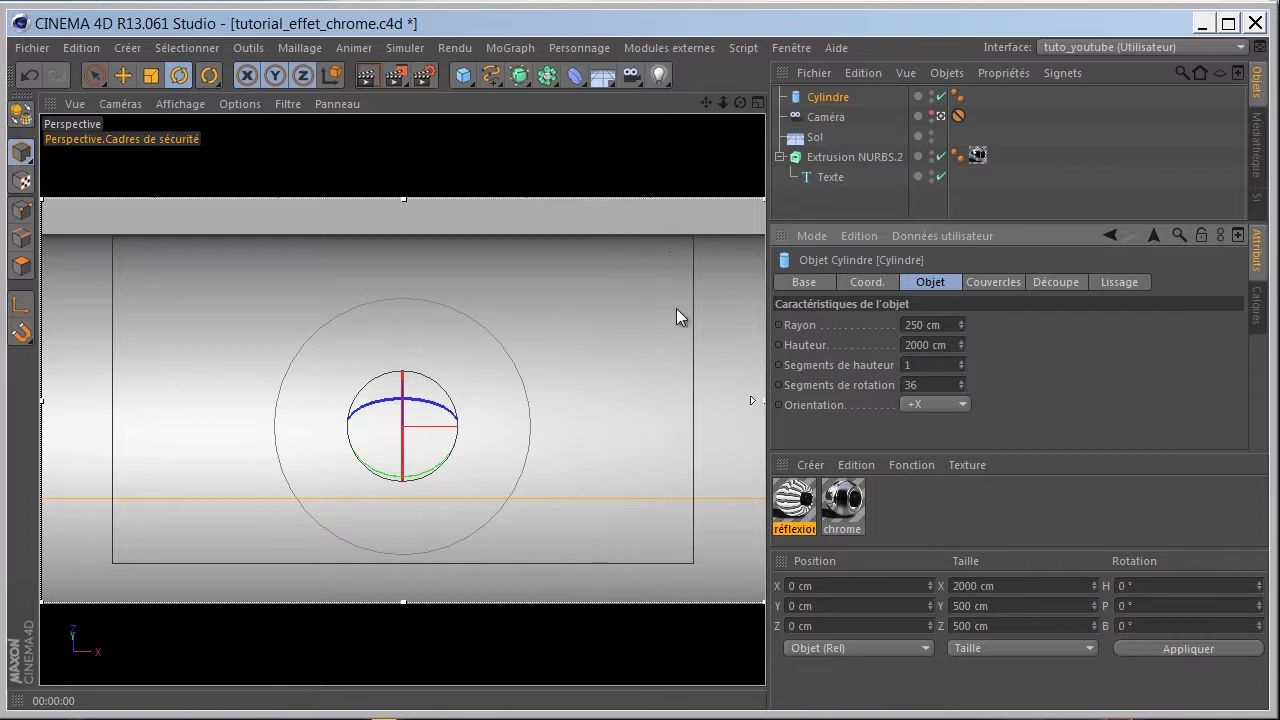
Apply the réflexion material to the cylinder and rename it réflexion chrome
{"action": "left_click_drag", "start_coordinate": [795, 500], "coordinate": [814, 100]}
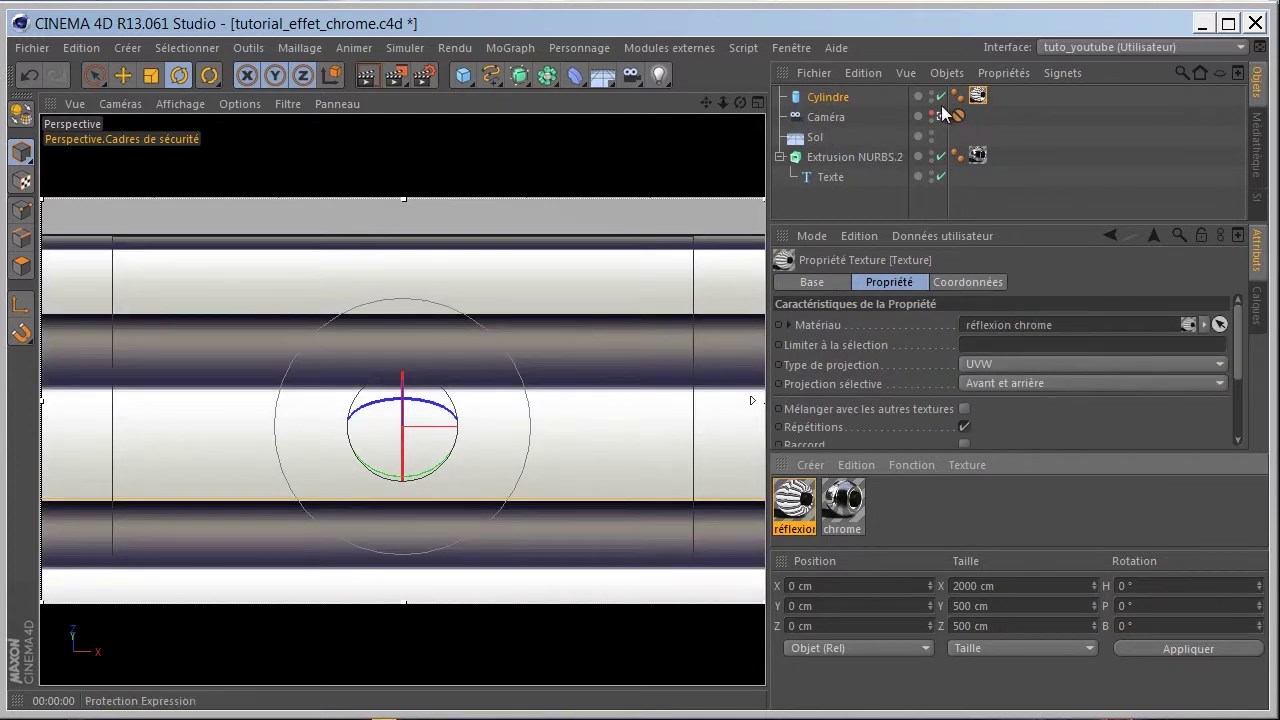
{"action": "double_click", "coordinate": [821, 96]}
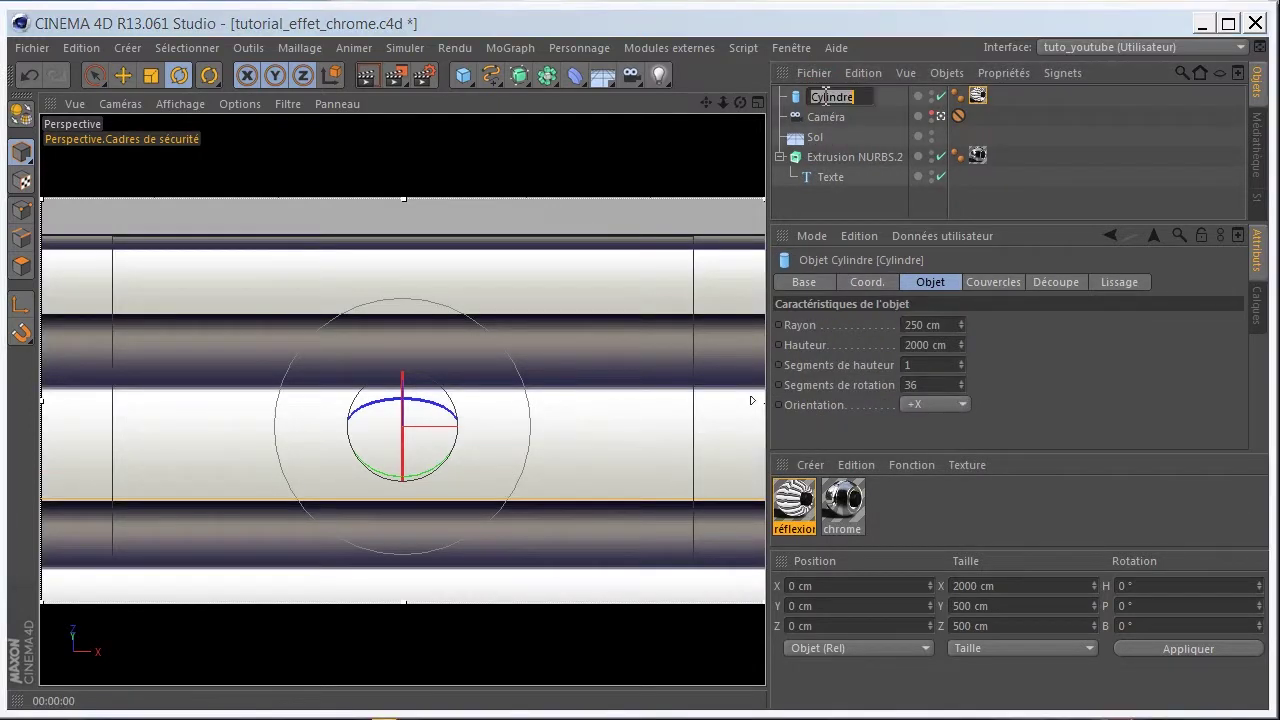
{"action": "key", "text": "BackSpace"}
{"action": "type", "text": "chrome"}
{"action": "key", "text": "Return"}
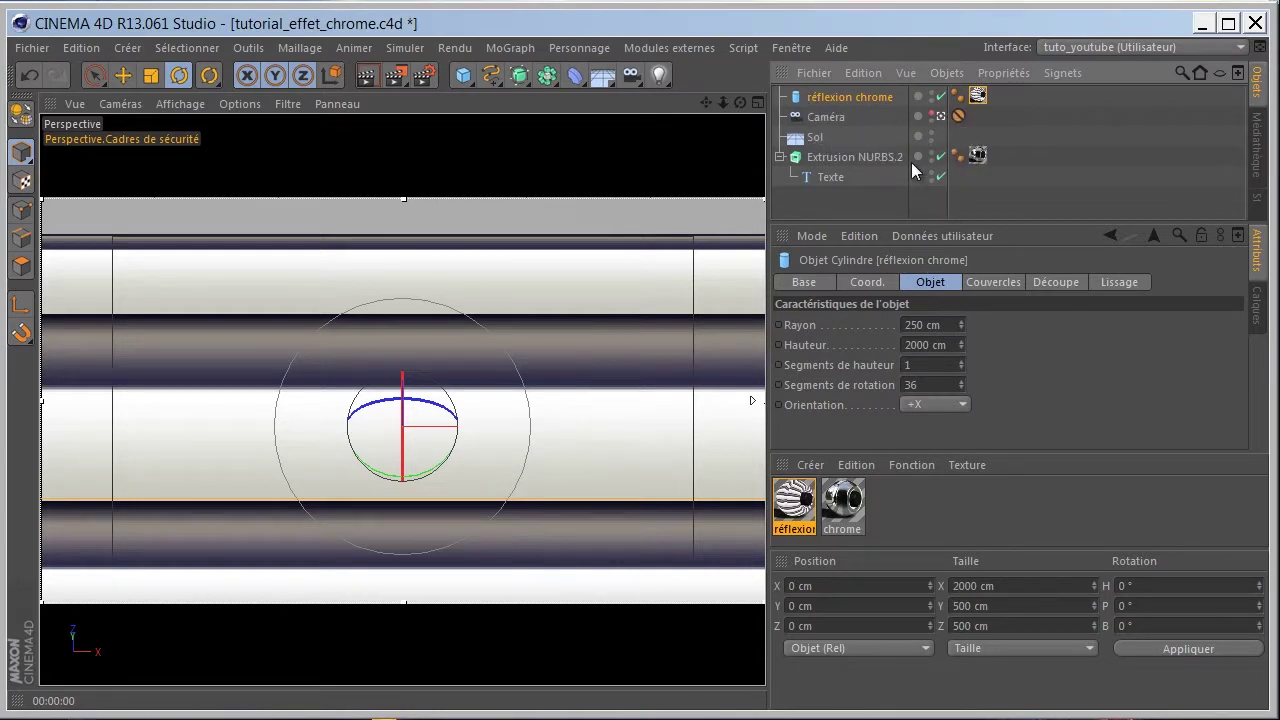
Add a Cinema 4D Render tag to the réflexion chrome cylinder
{"action": "right_click", "coordinate": [843, 94]}
{"action": "mouse_move", "coordinate": [925, 108]}
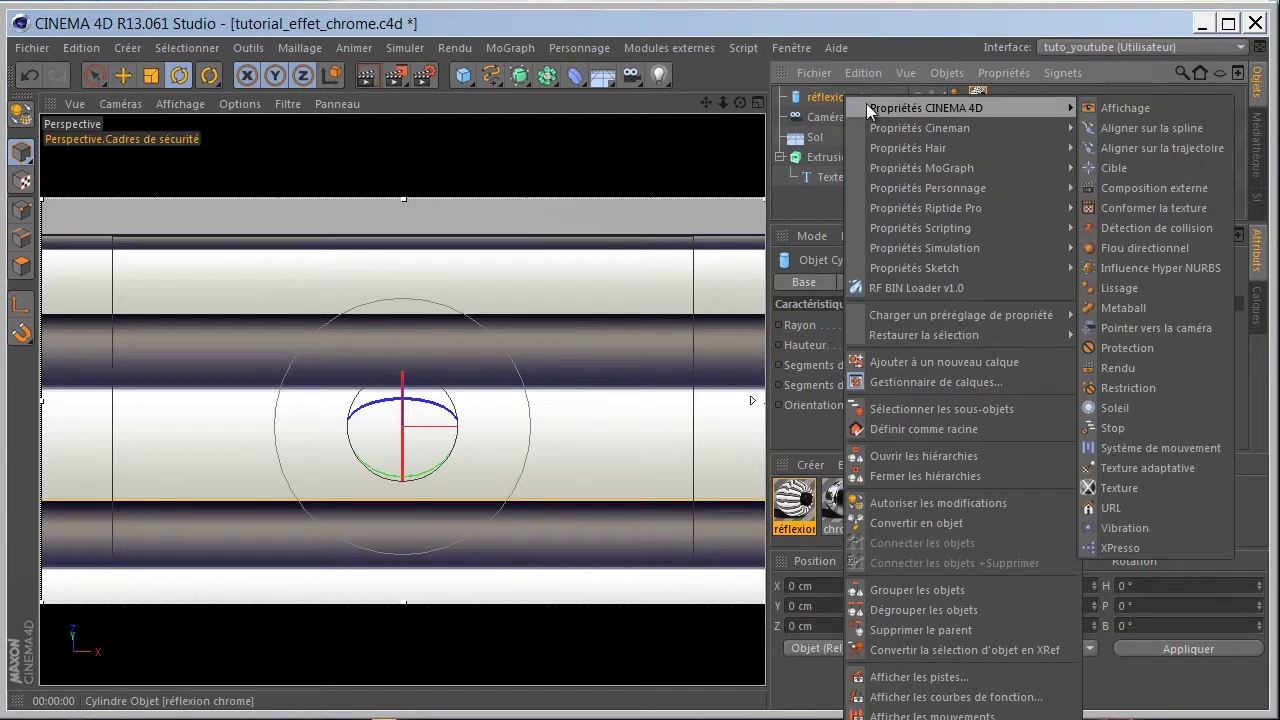
{"action": "left_click", "coordinate": [1109, 368]}
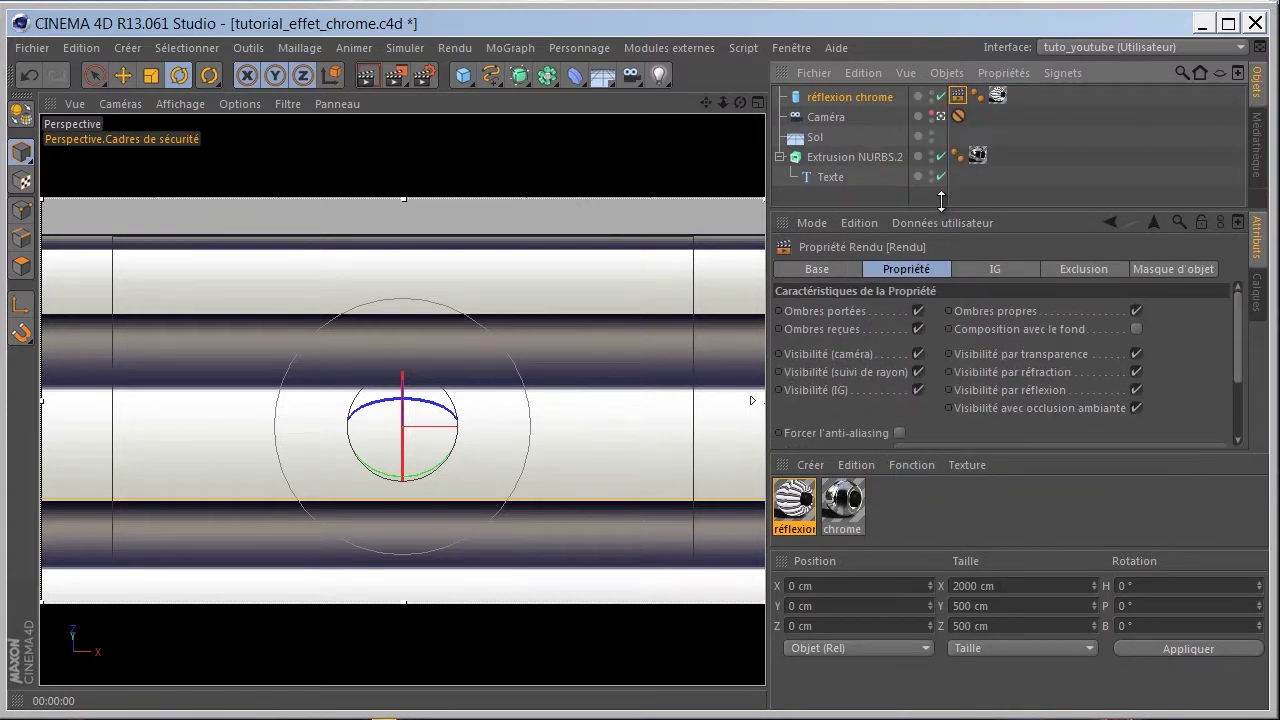
{"action": "left_click_drag", "start_coordinate": [942, 219], "coordinate": [942, 143]}
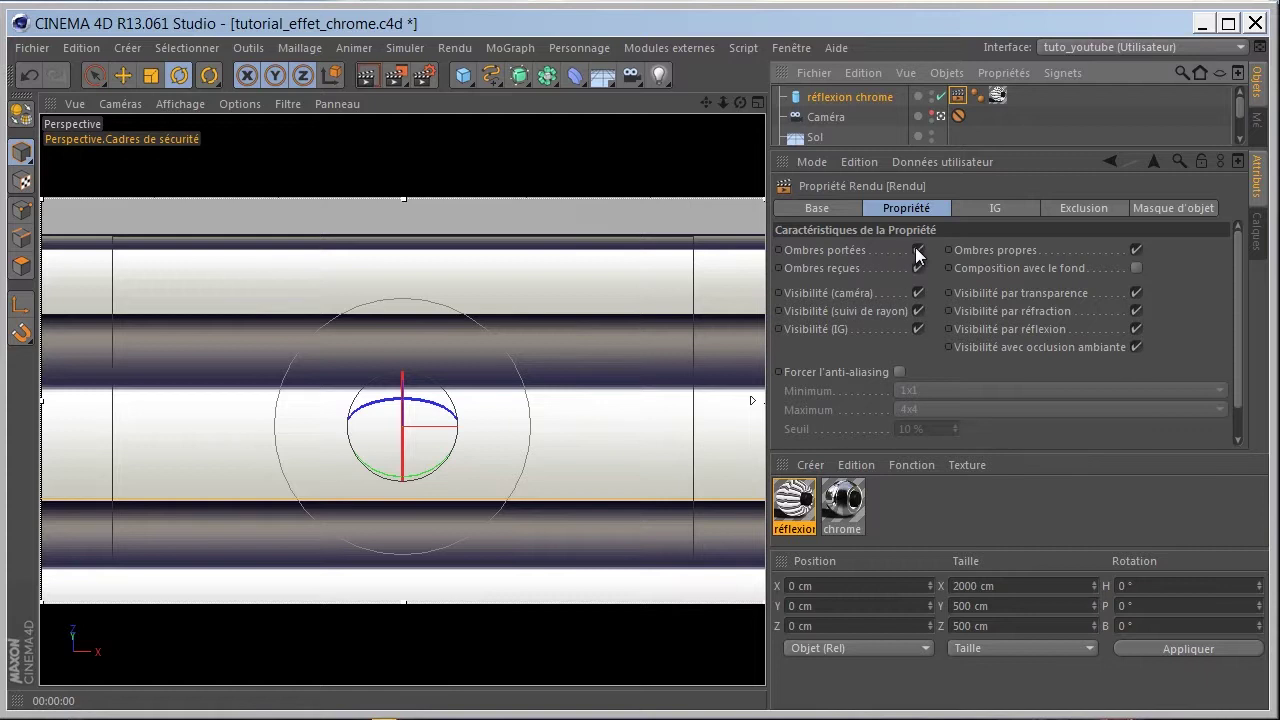
In the Render tag, turn off shadows, camera, GI, transparency, refraction and ambient occlusion visibility
{"action": "left_click_drag", "start_coordinate": [918, 250], "coordinate": [918, 268]}
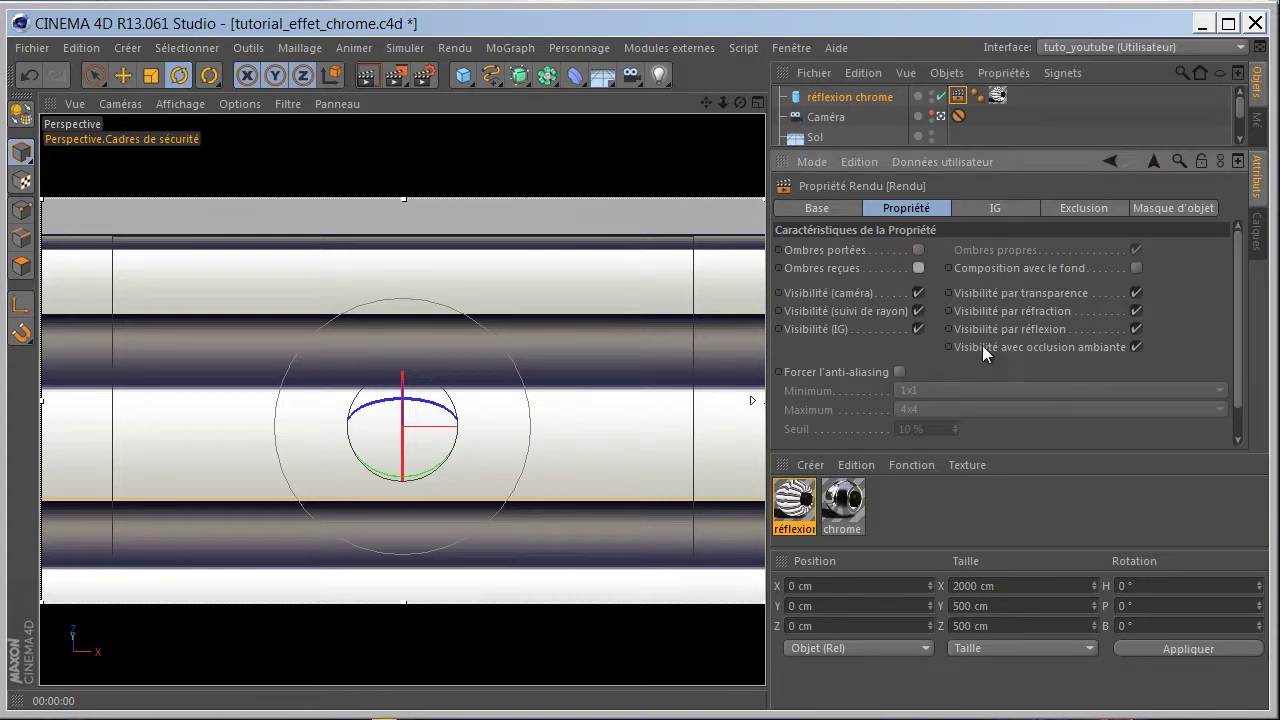
{"action": "left_click", "coordinate": [919, 328]}
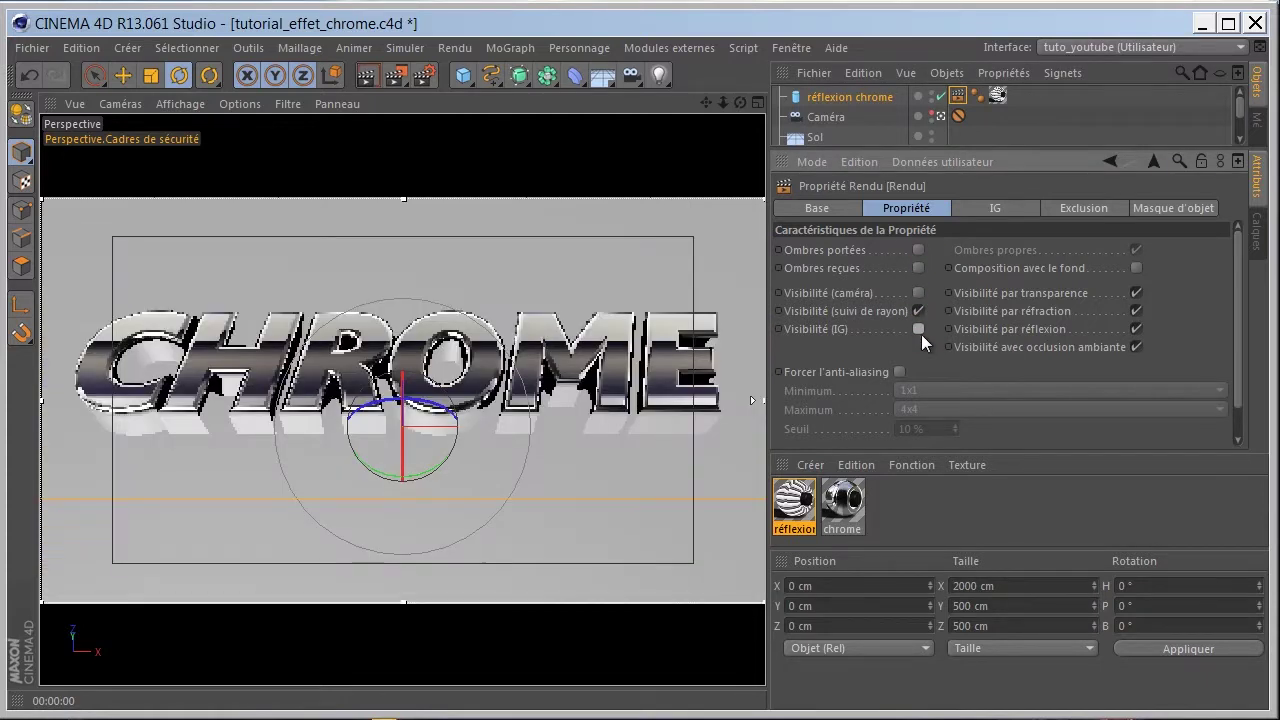
{"action": "left_click", "coordinate": [1136, 293]}
{"action": "left_click", "coordinate": [1136, 311]}
{"action": "left_click", "coordinate": [1136, 347]}
Deselect the cylinder, then hide and reshow it in the viewport to compare
{"action": "left_click_drag", "start_coordinate": [903, 148], "coordinate": [903, 282]}
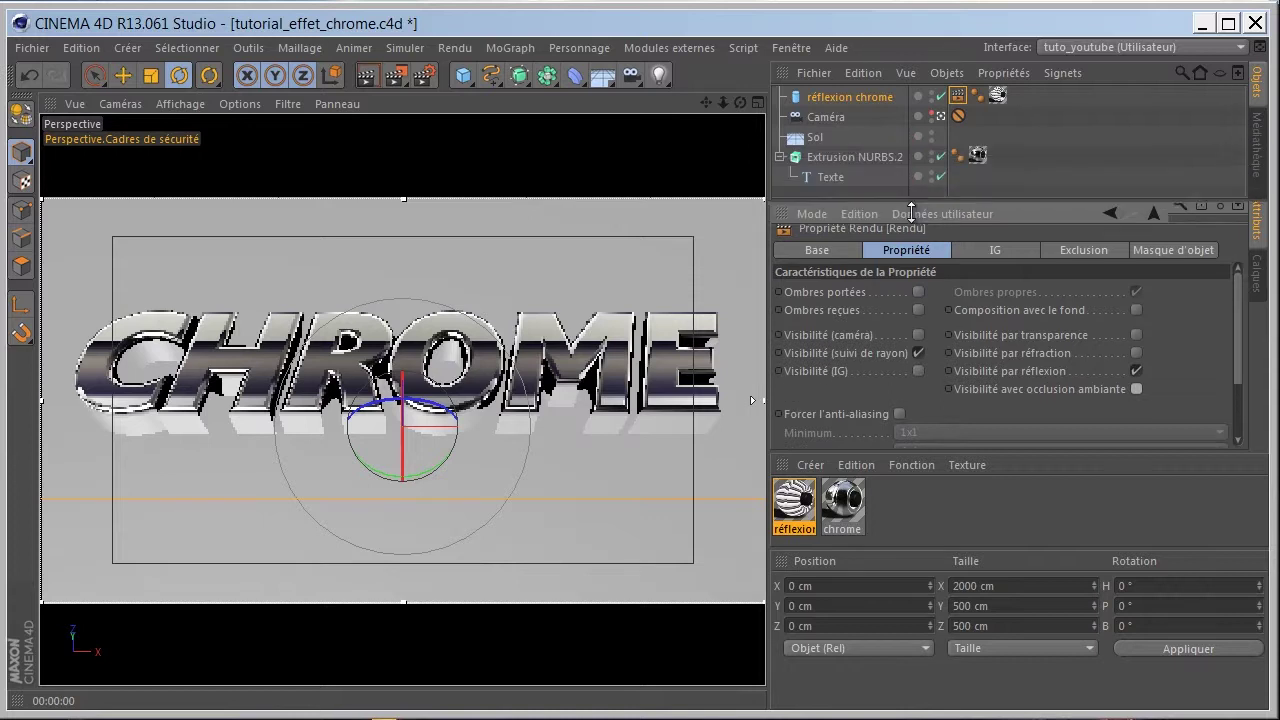
{"action": "left_click", "coordinate": [880, 230]}
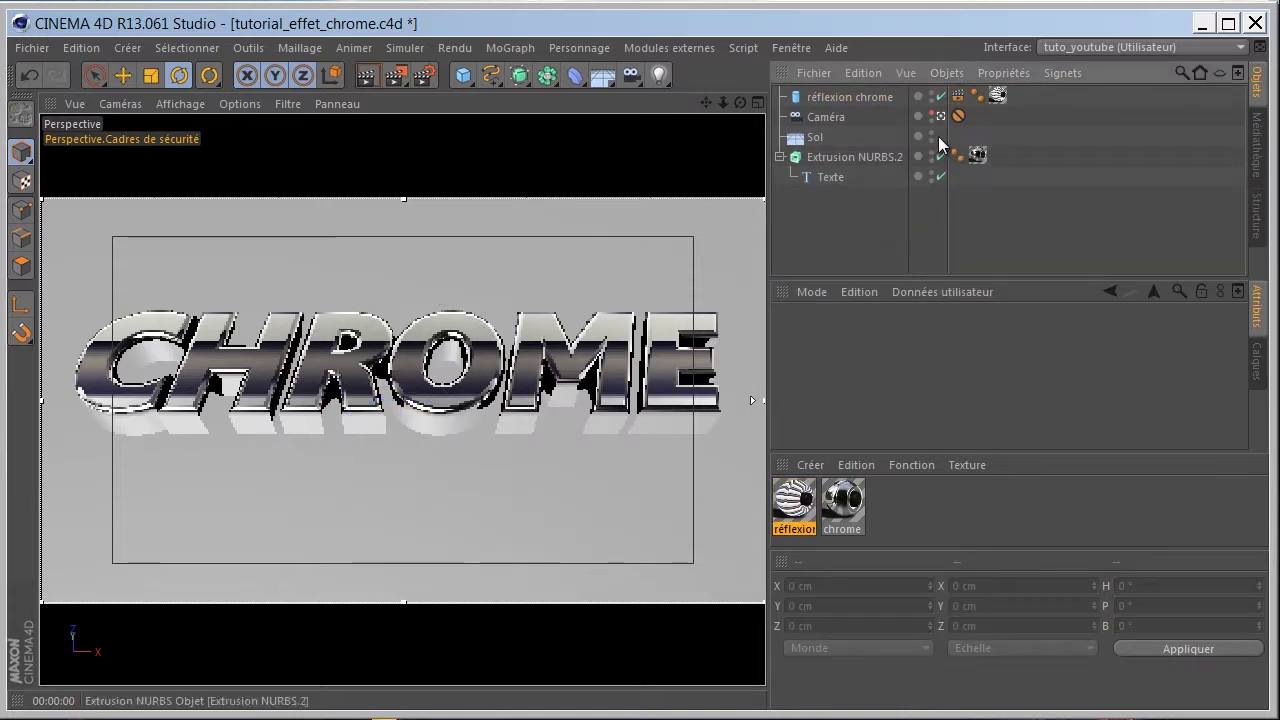
{"action": "left_click", "coordinate": [941, 96]}
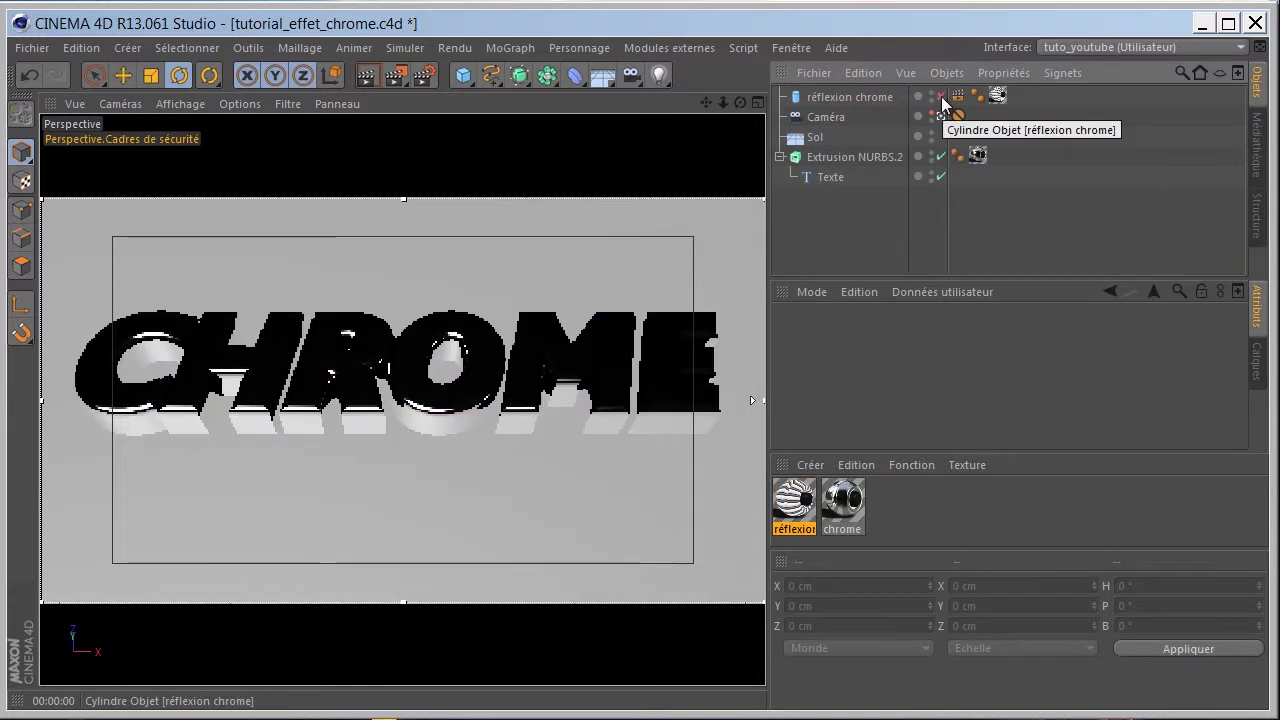
{"action": "left_click", "coordinate": [941, 96]}
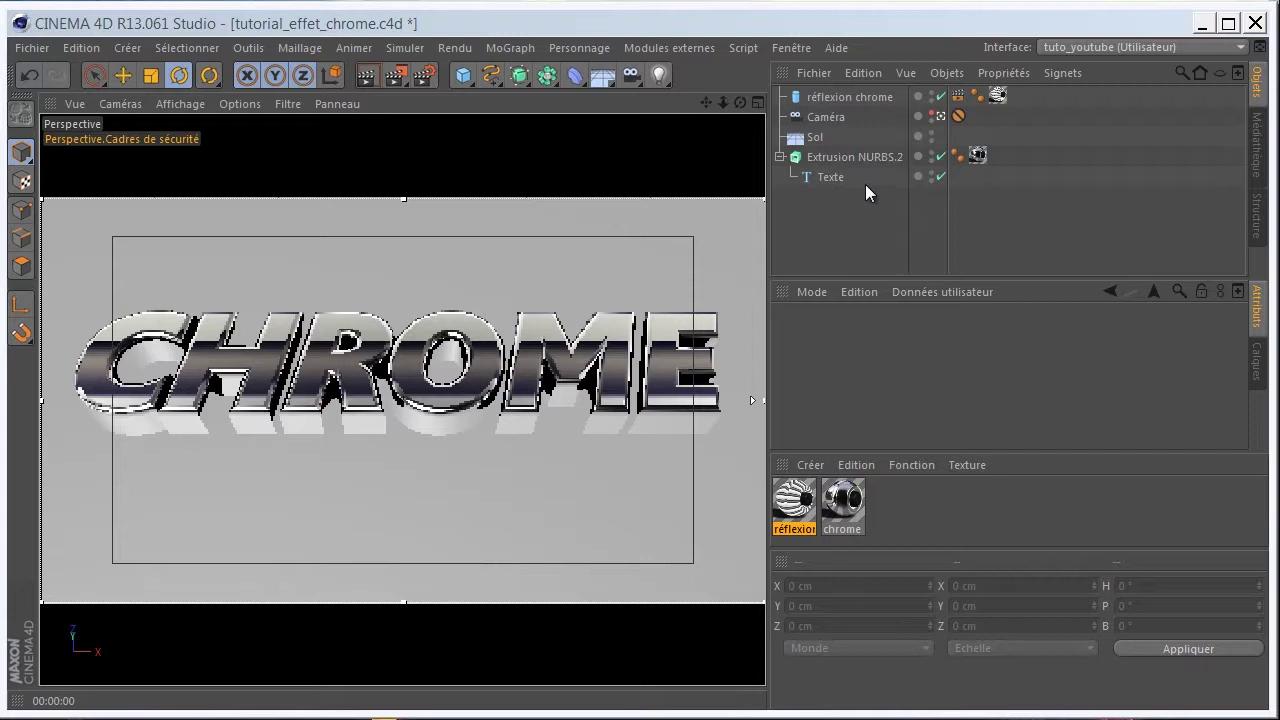
Enable the chrome material's Luminescence channel with a Fresnel texture
{"action": "double_click", "coordinate": [843, 500]}
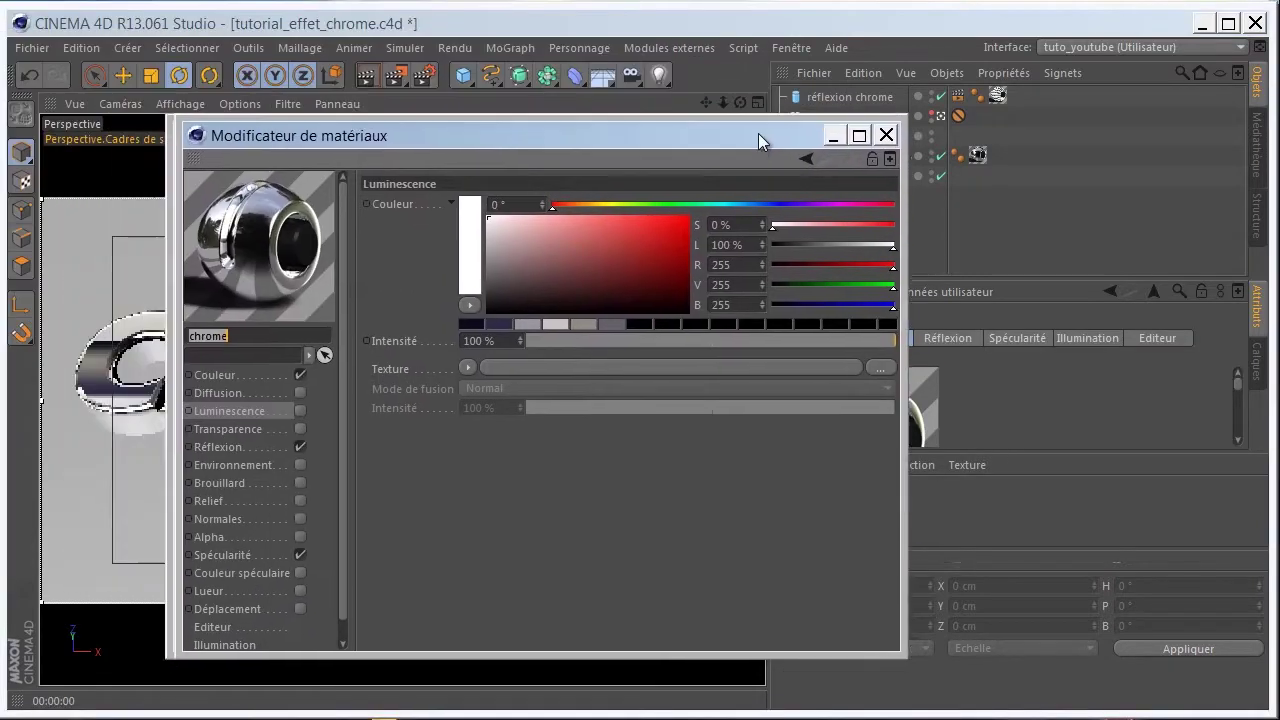
{"action": "left_click_drag", "start_coordinate": [758, 133], "coordinate": [1081, 142]}
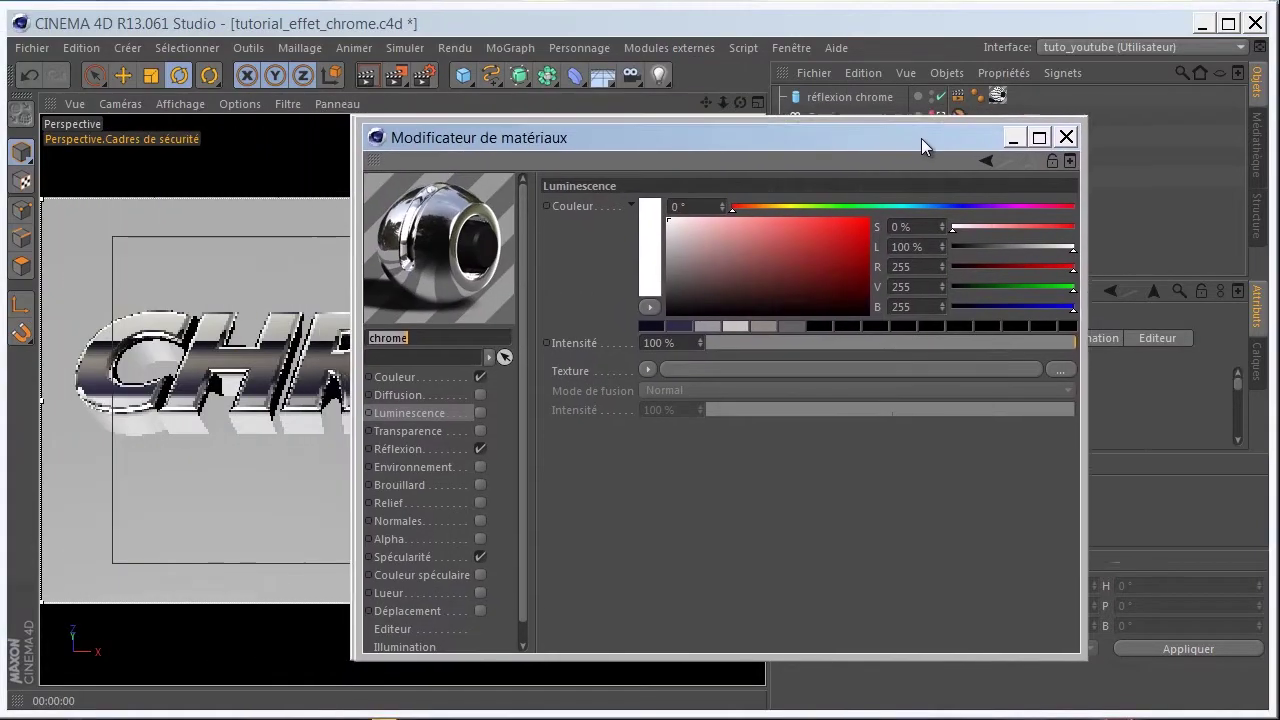
{"action": "mouse_move", "coordinate": [546, 124]}
{"action": "left_mouse_down"}
{"action": "mouse_move", "coordinate": [710, 124]}
{"action": "mouse_move", "coordinate": [700, 149]}
{"action": "left_mouse_up"}
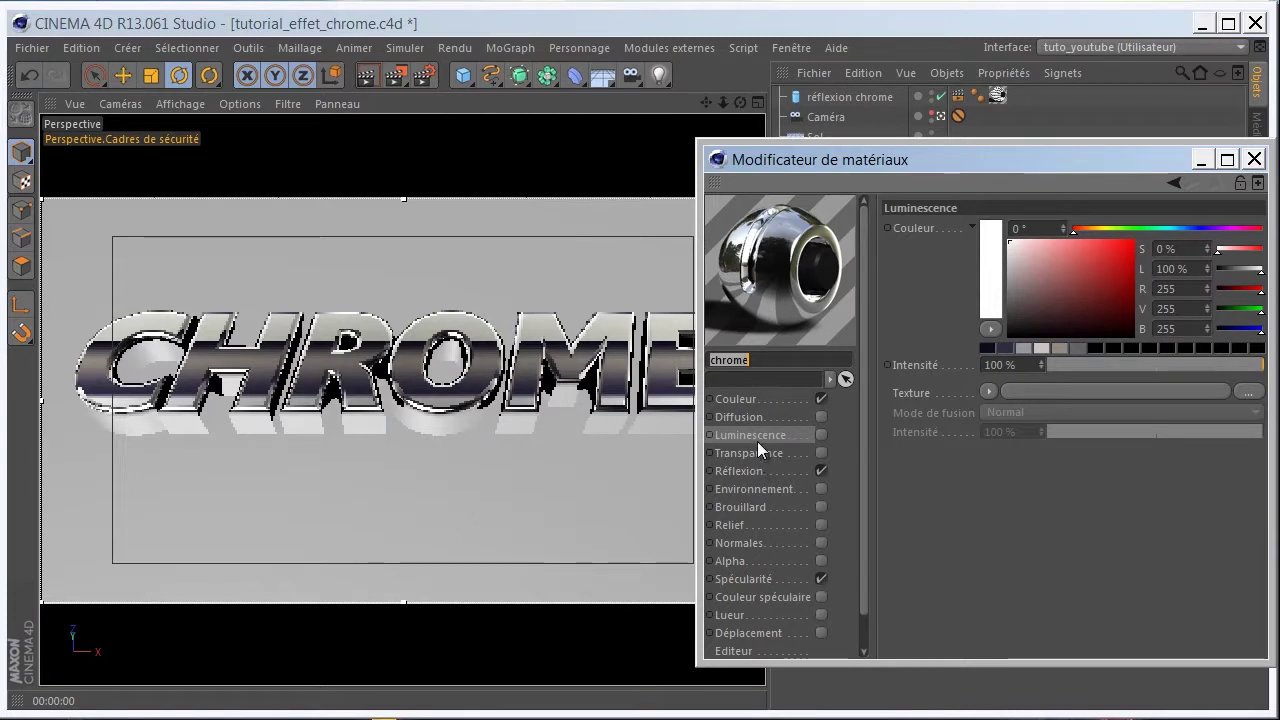
{"action": "left_click", "coordinate": [821, 435]}
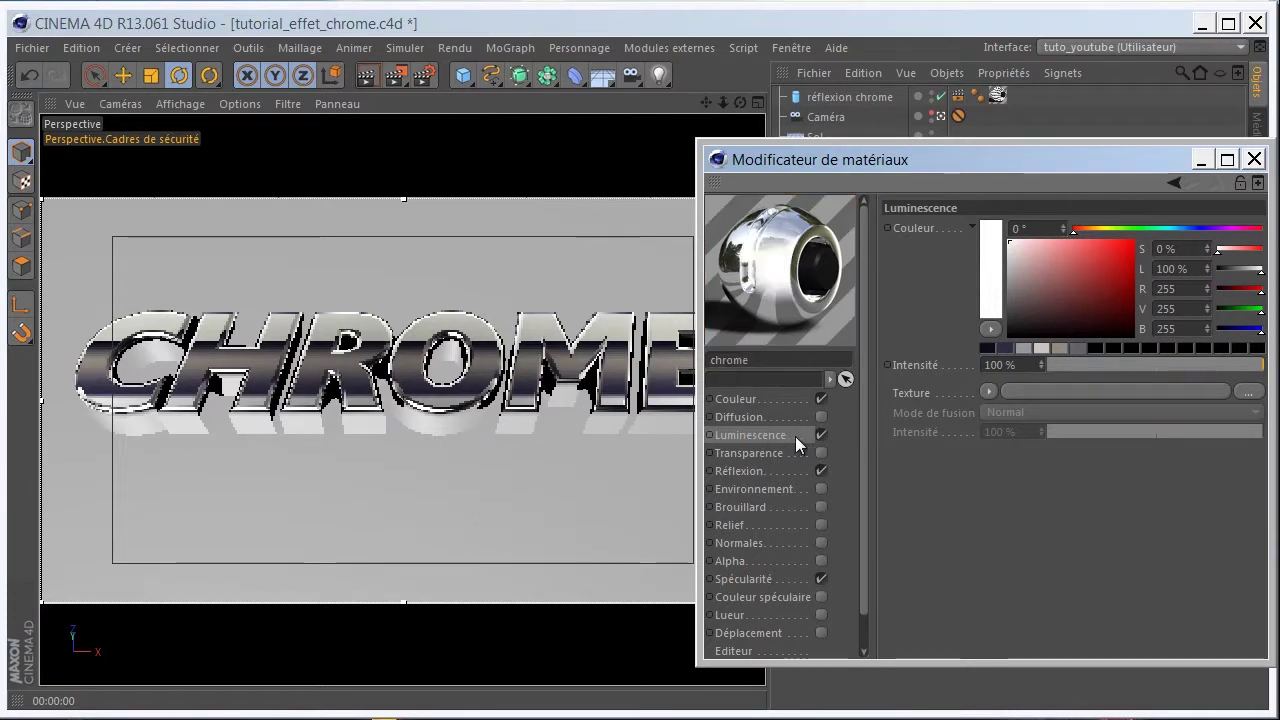
{"action": "left_click", "coordinate": [989, 389]}
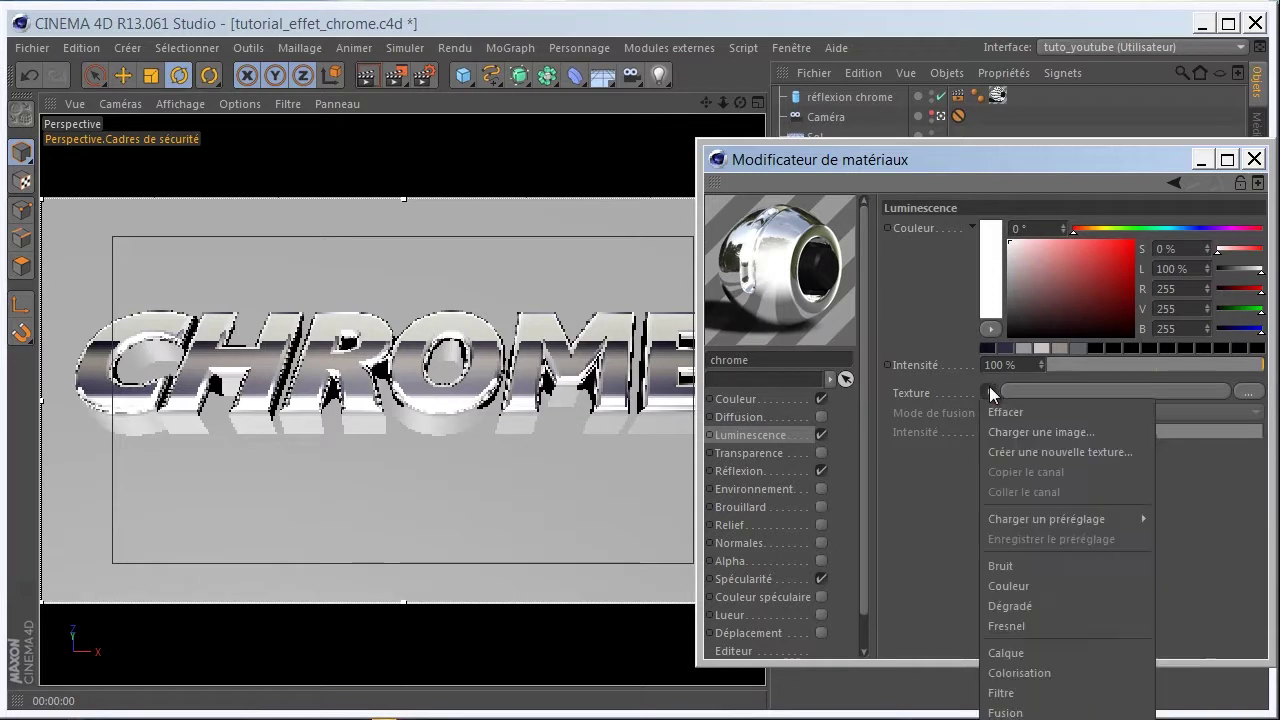
{"action": "left_click", "coordinate": [1012, 624]}
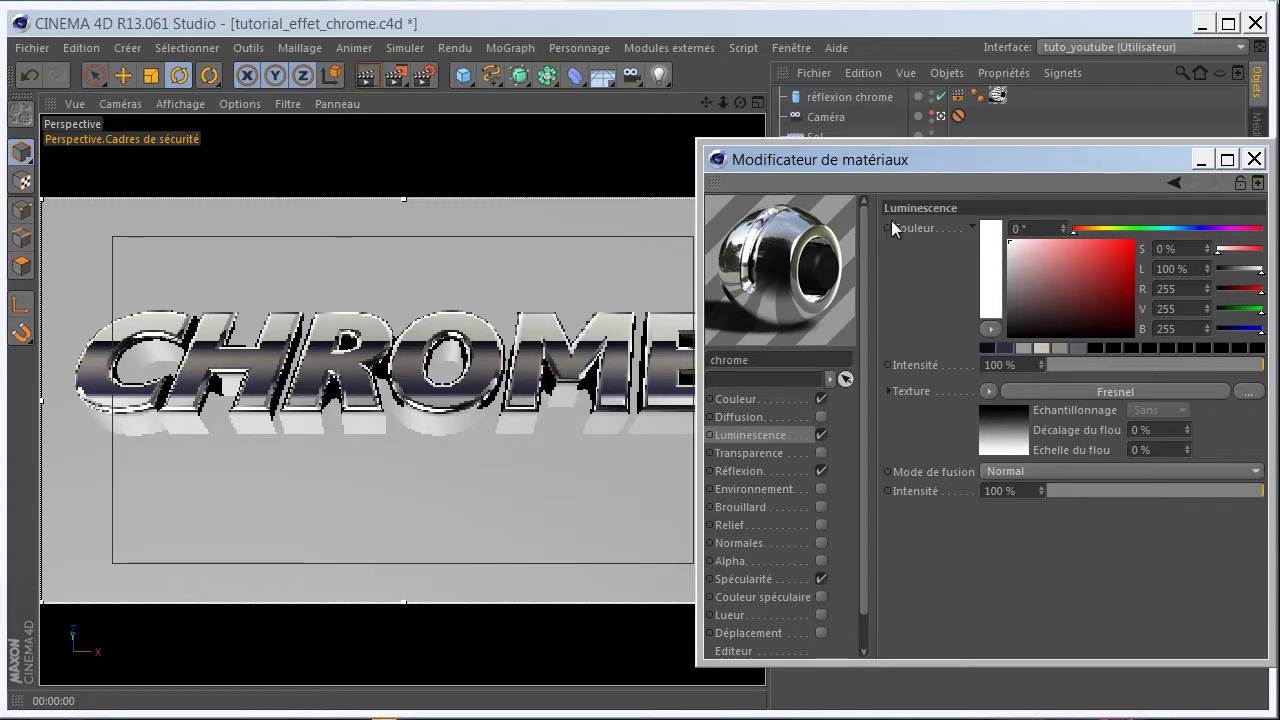
{"action": "left_click_drag", "start_coordinate": [914, 163], "coordinate": [648, 199]}
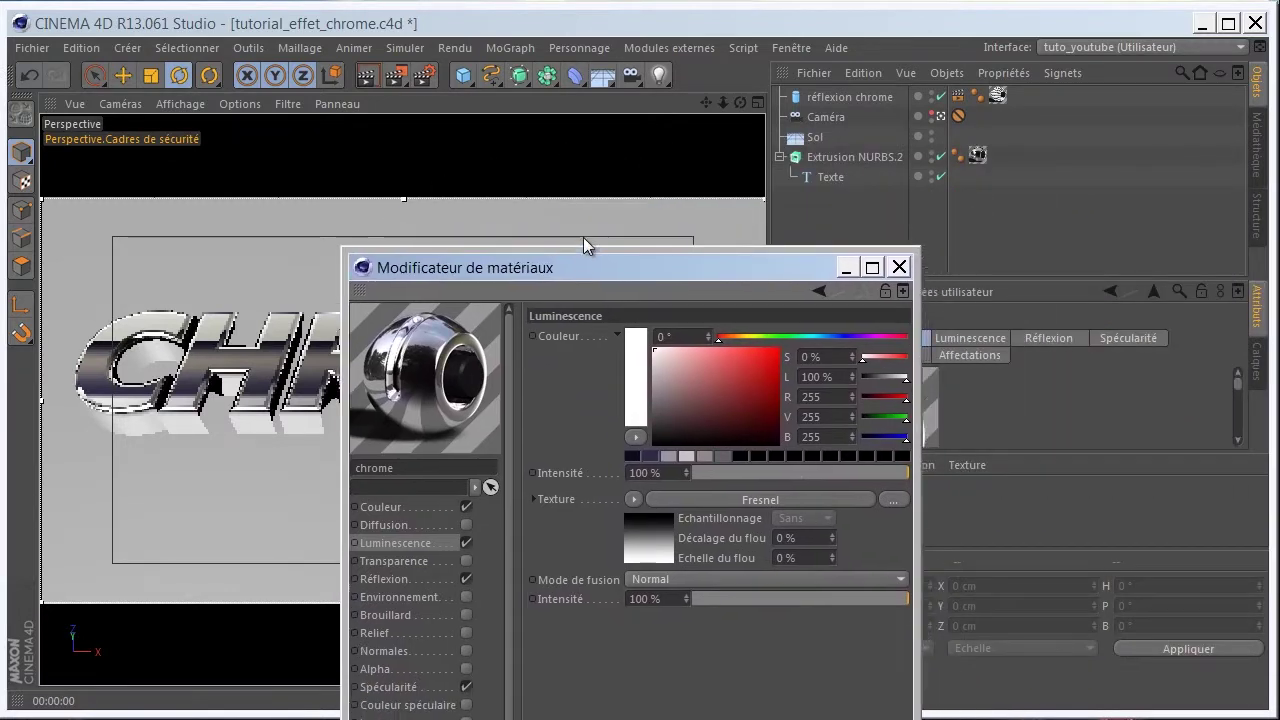
{"action": "left_click", "coordinate": [834, 190]}
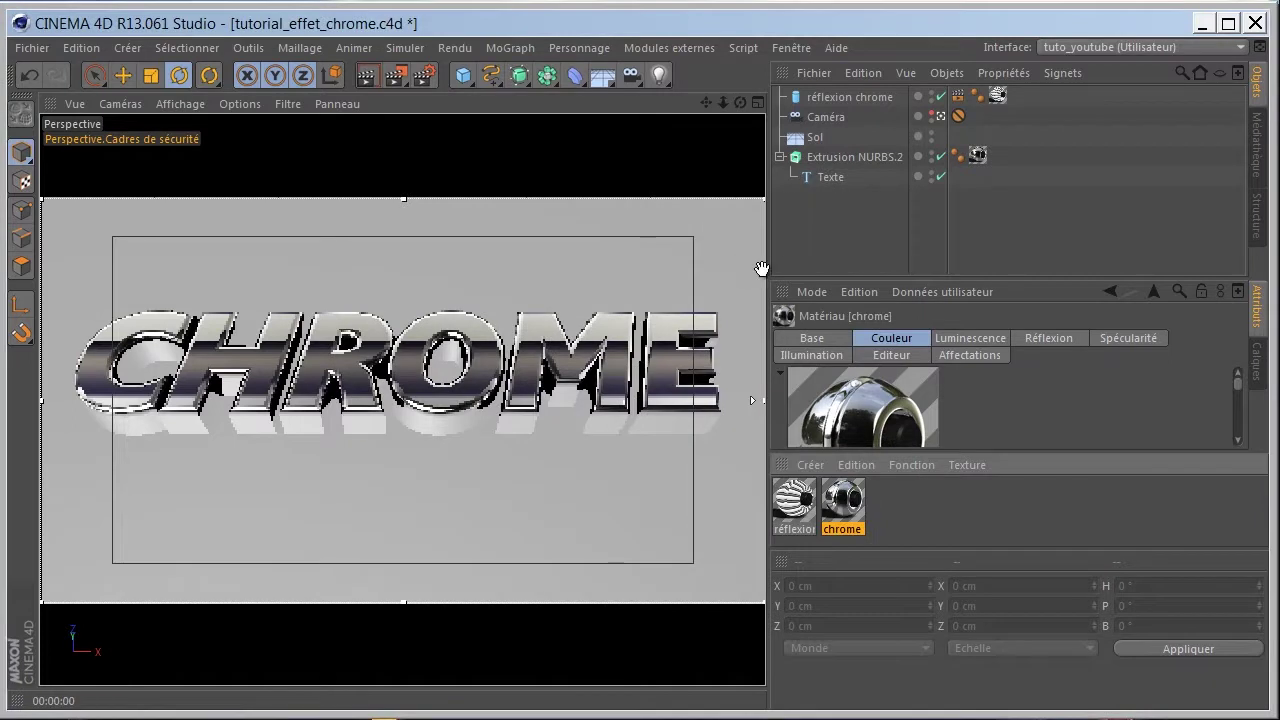
{"action": "left_click", "coordinate": [749, 398]}
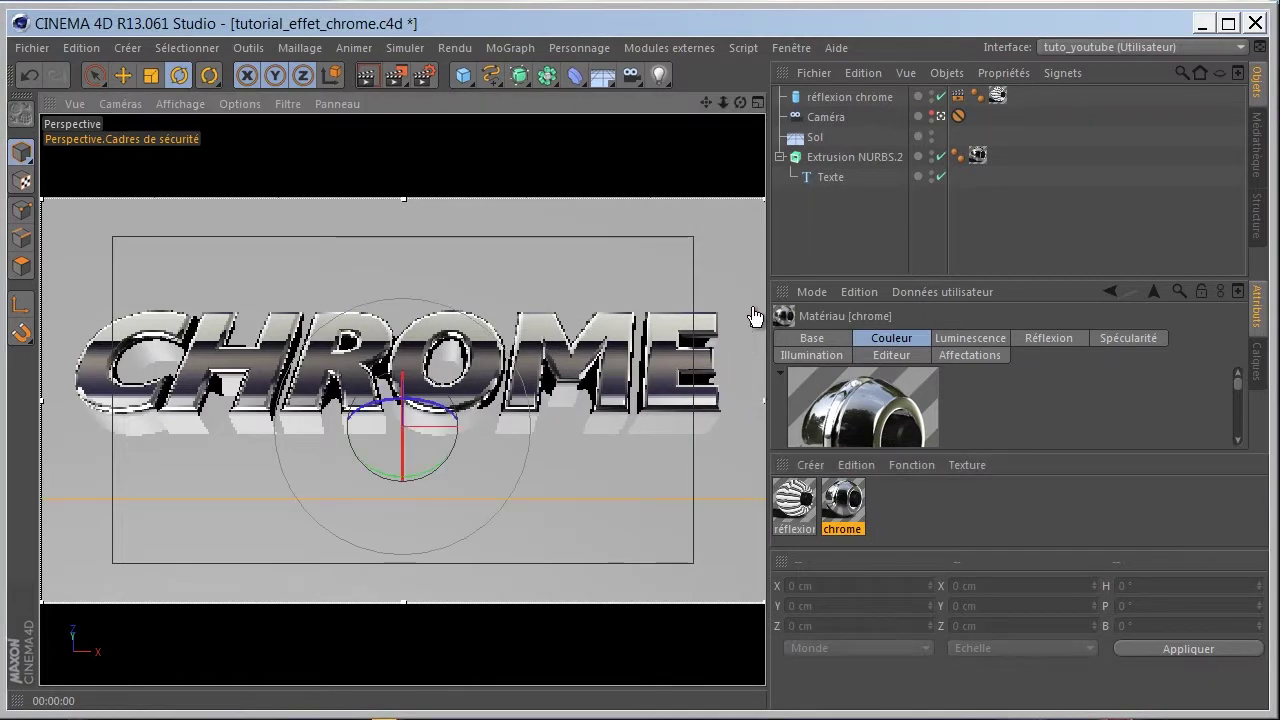
{"action": "left_click", "coordinate": [755, 212]}
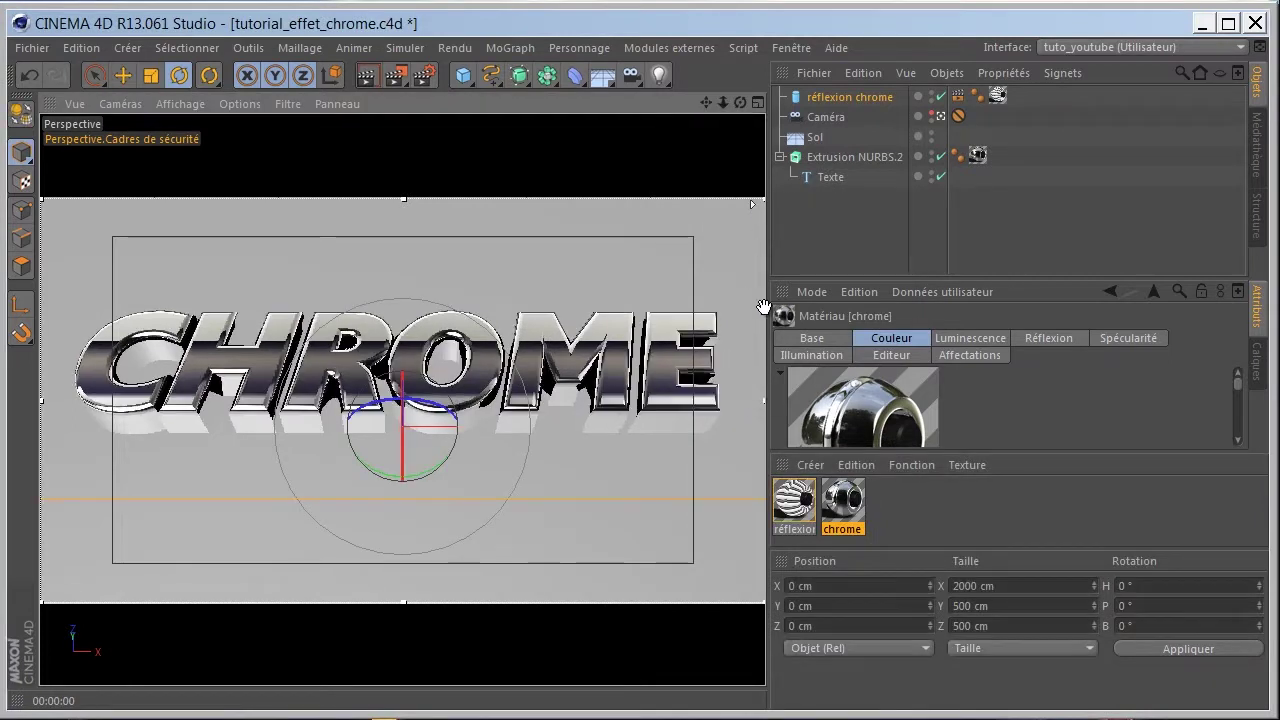
{"action": "left_click", "coordinate": [856, 226]}
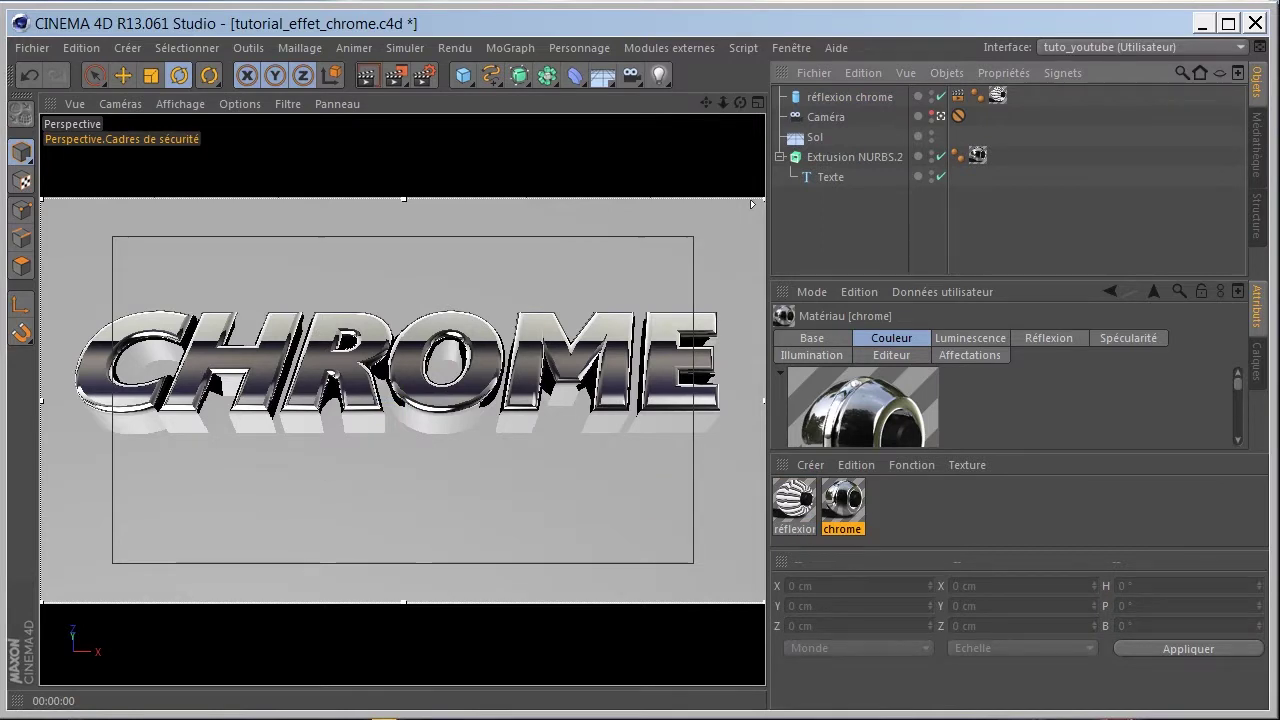
Turn on the chrome material's Relief channel using a Bruit noise texture
{"action": "double_click", "coordinate": [843, 500]}
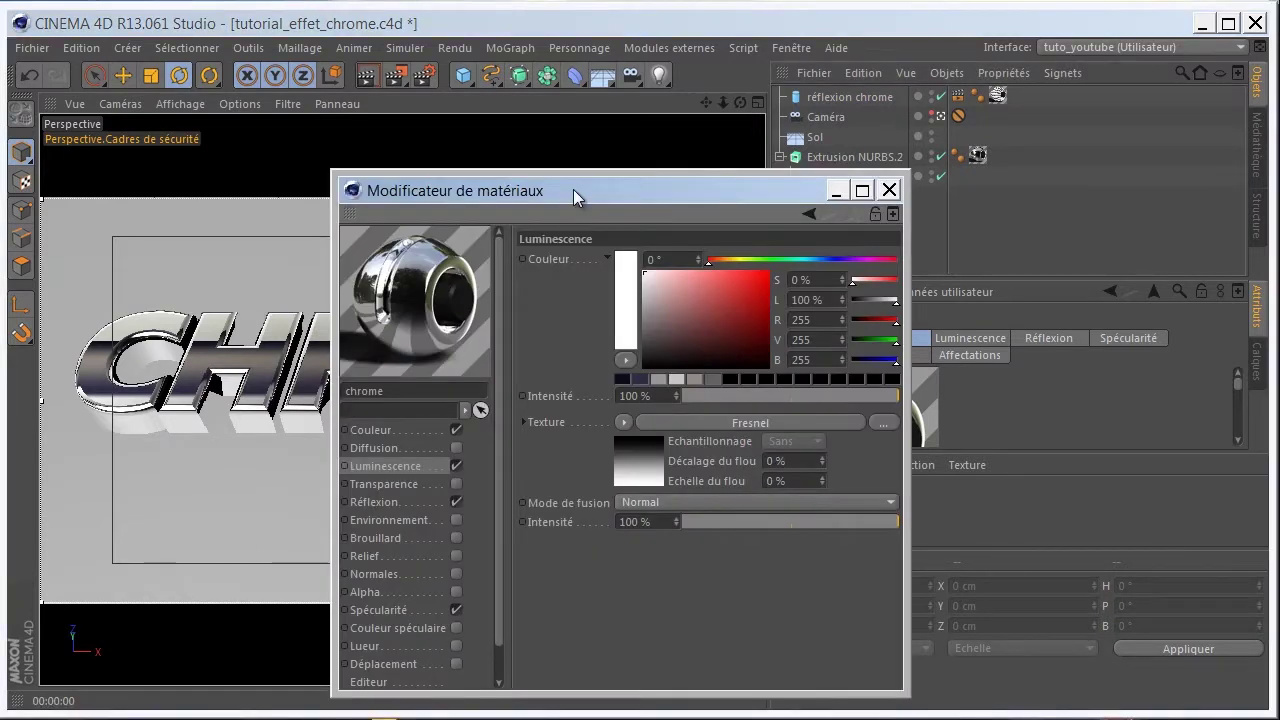
{"action": "left_click_drag", "start_coordinate": [573, 189], "coordinate": [935, 176]}
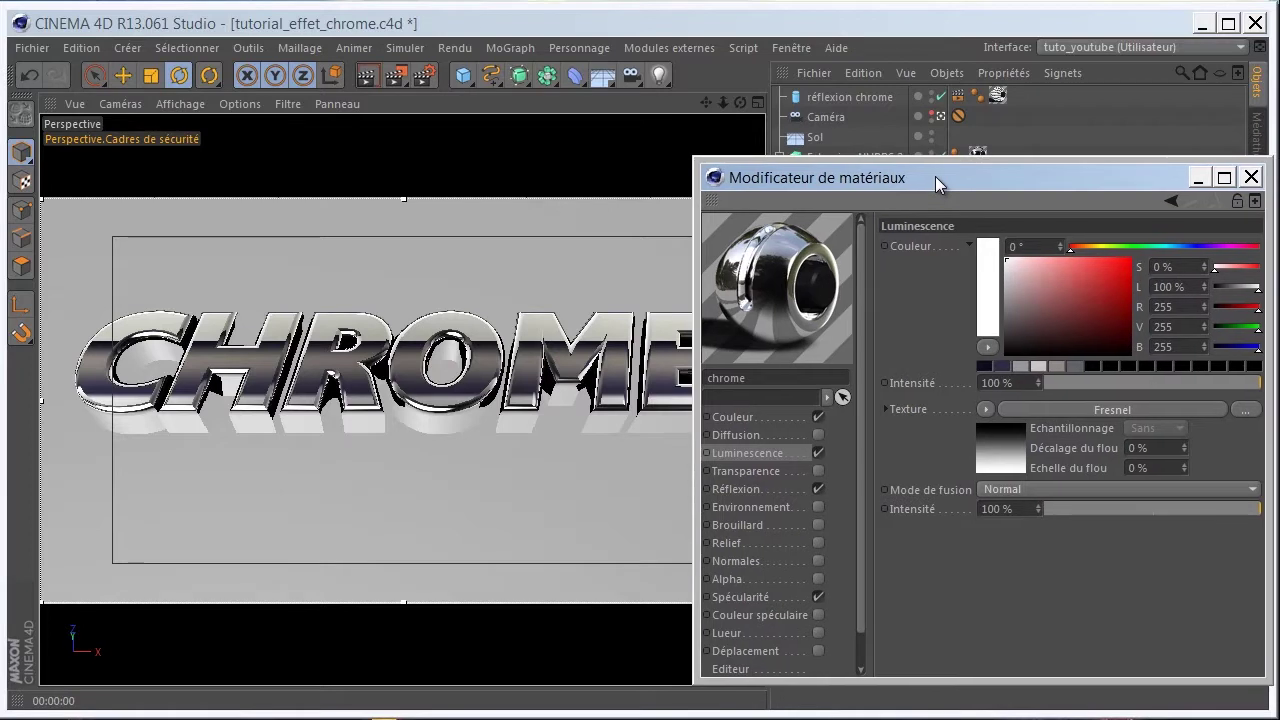
{"action": "left_click", "coordinate": [756, 542]}
{"action": "left_click", "coordinate": [819, 543]}
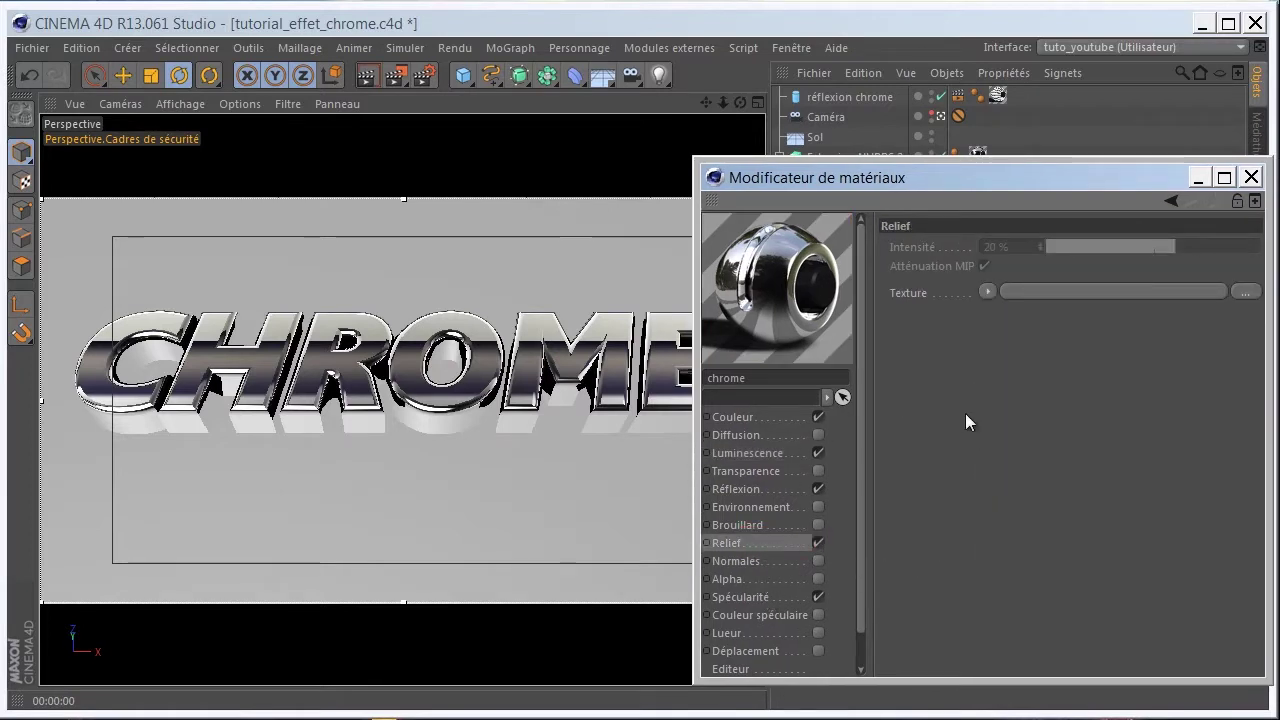
{"action": "left_click", "coordinate": [988, 291]}
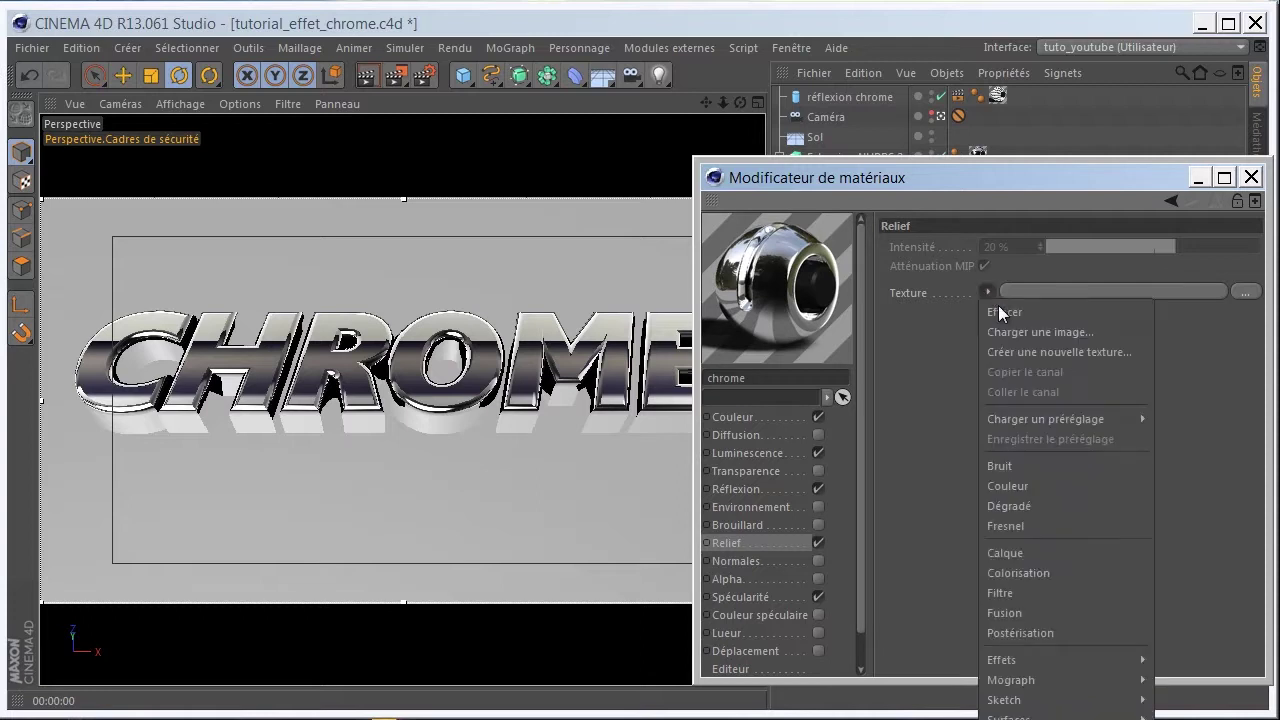
{"action": "left_click", "coordinate": [1001, 463]}
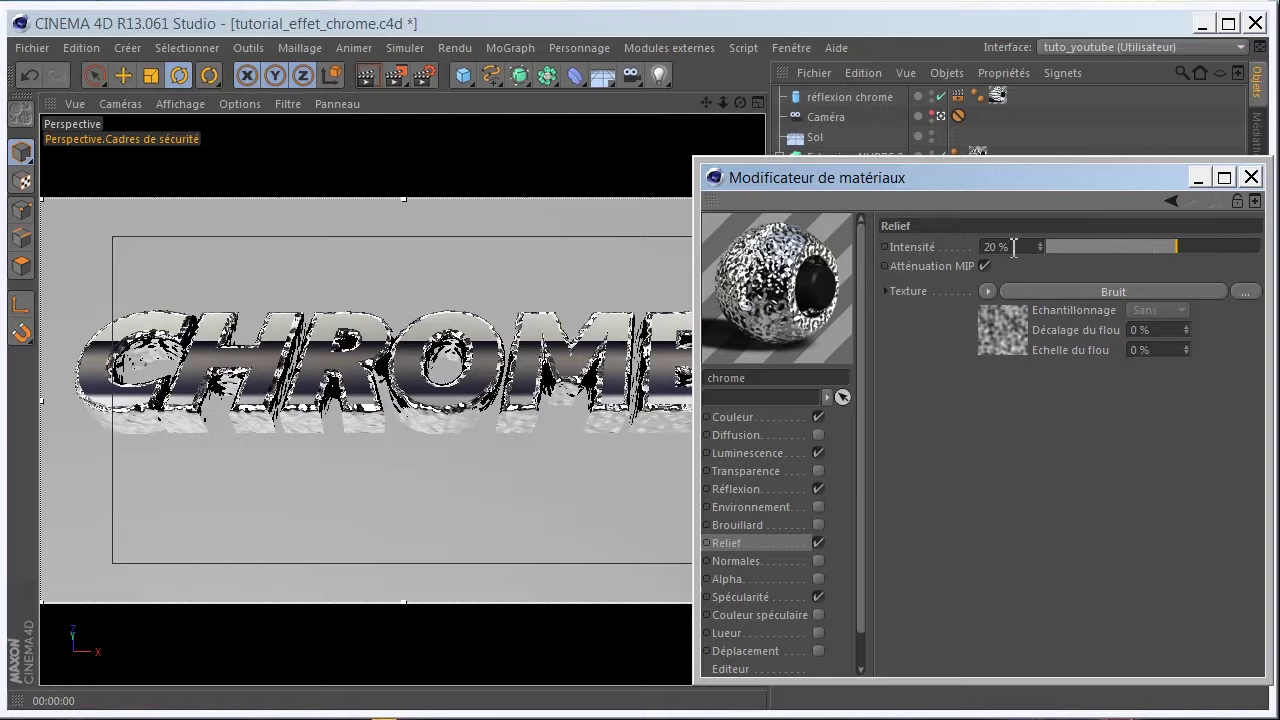
{"action": "left_click_drag", "start_coordinate": [953, 186], "coordinate": [362, 187]}
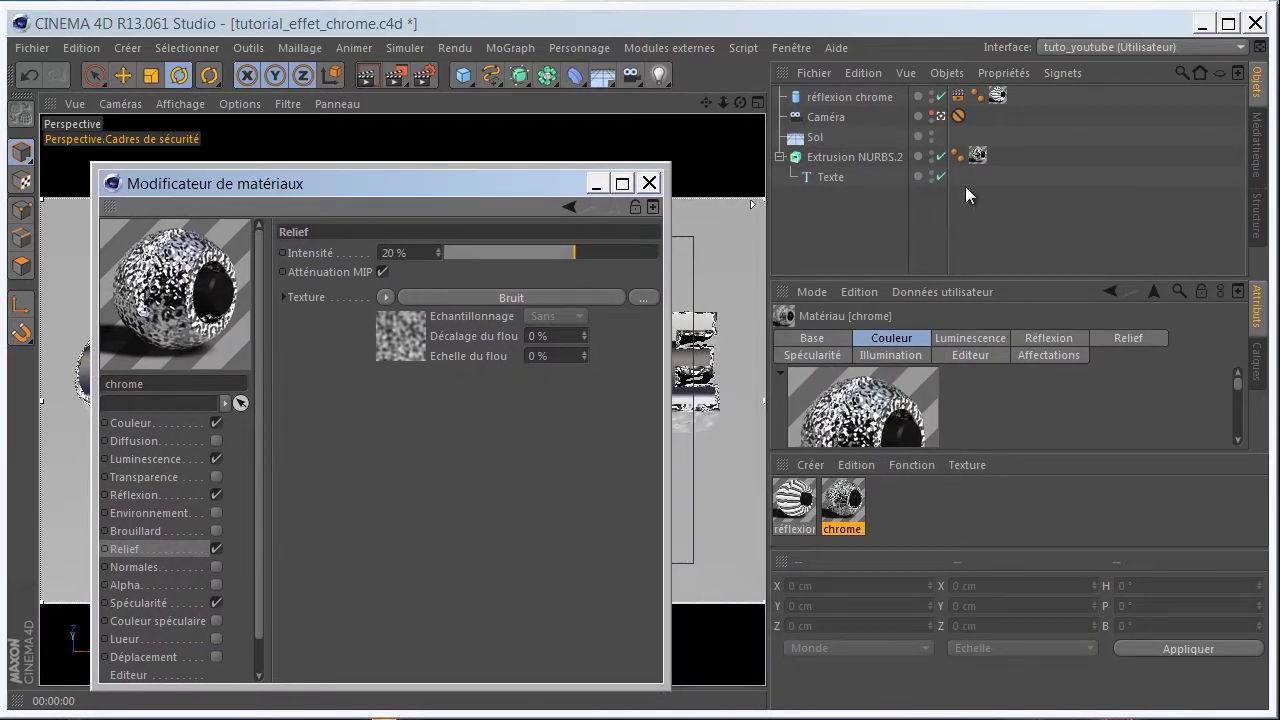
Set the text's chrome texture tag projection to Cubique
{"action": "left_click", "coordinate": [977, 156]}
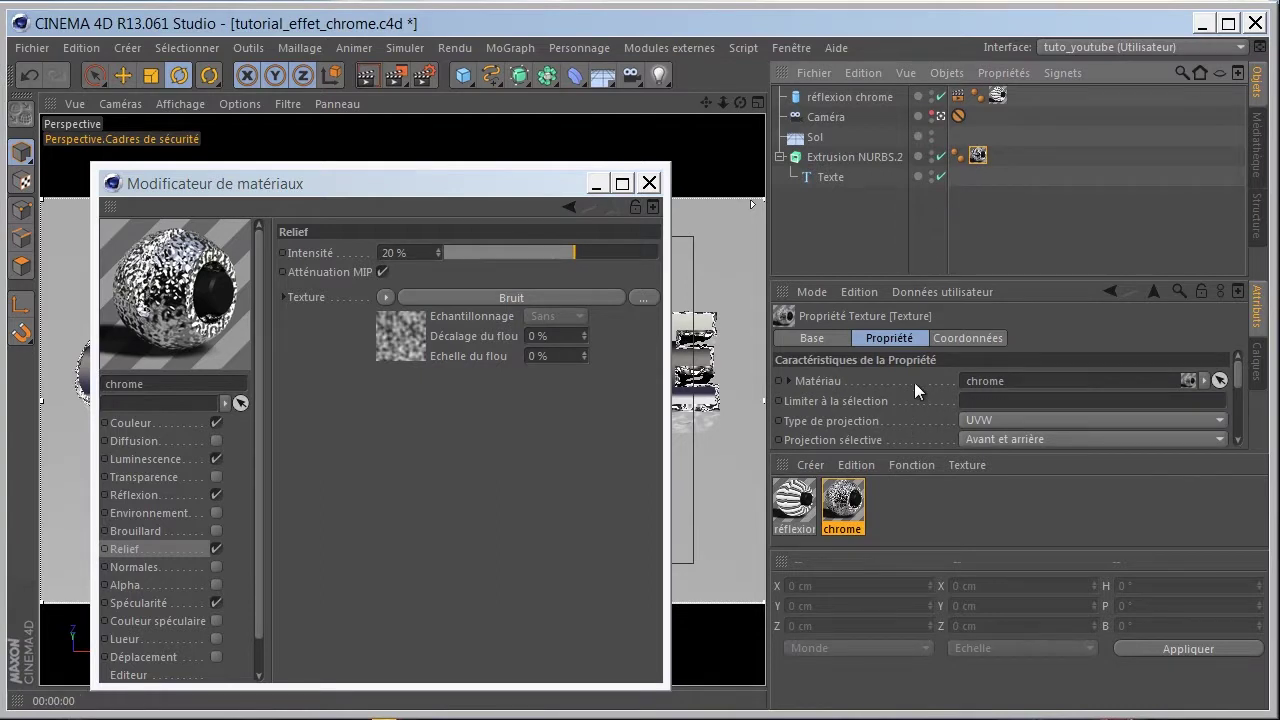
{"action": "left_click_drag", "start_coordinate": [904, 281], "coordinate": [886, 150]}
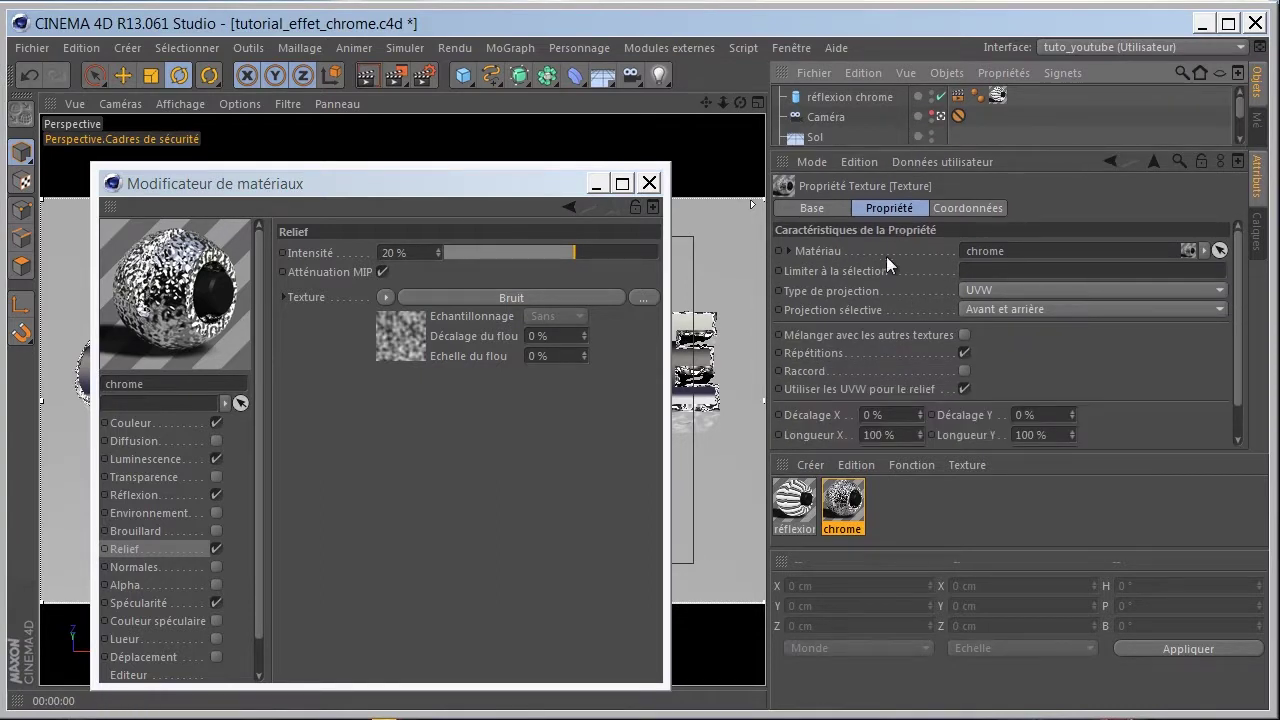
{"action": "left_click", "coordinate": [881, 294]}
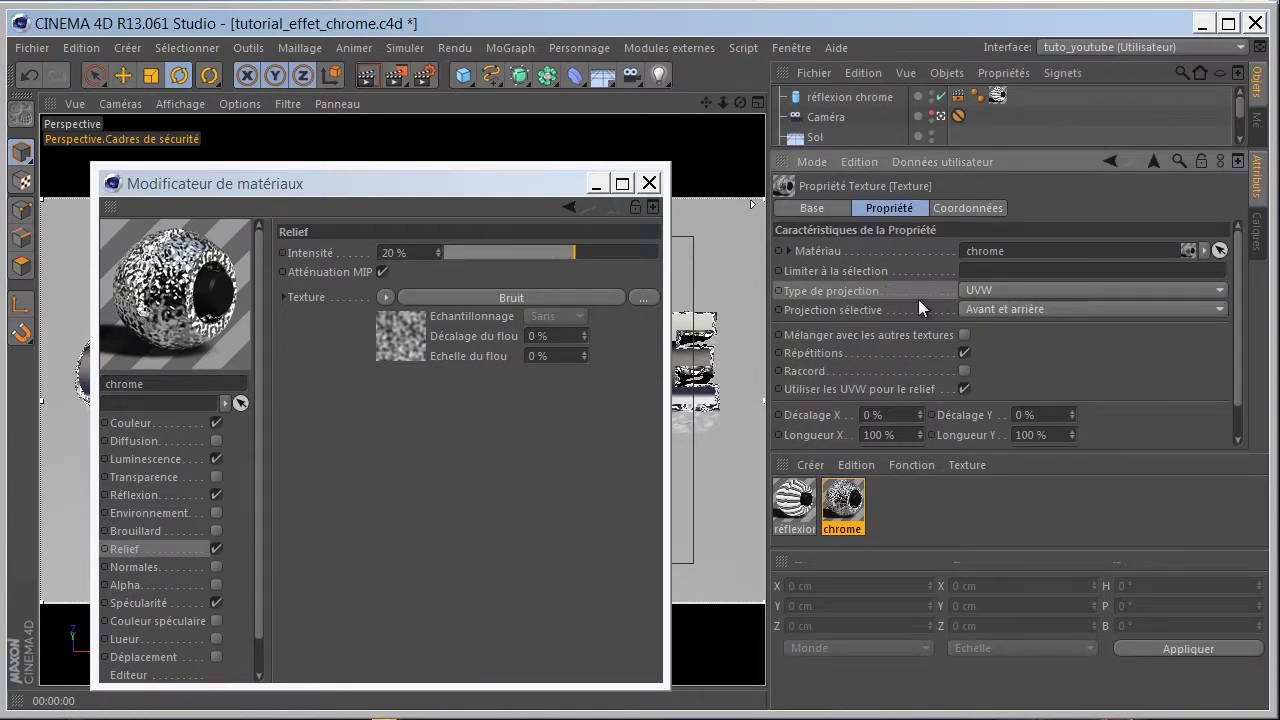
{"action": "left_click", "coordinate": [997, 288]}
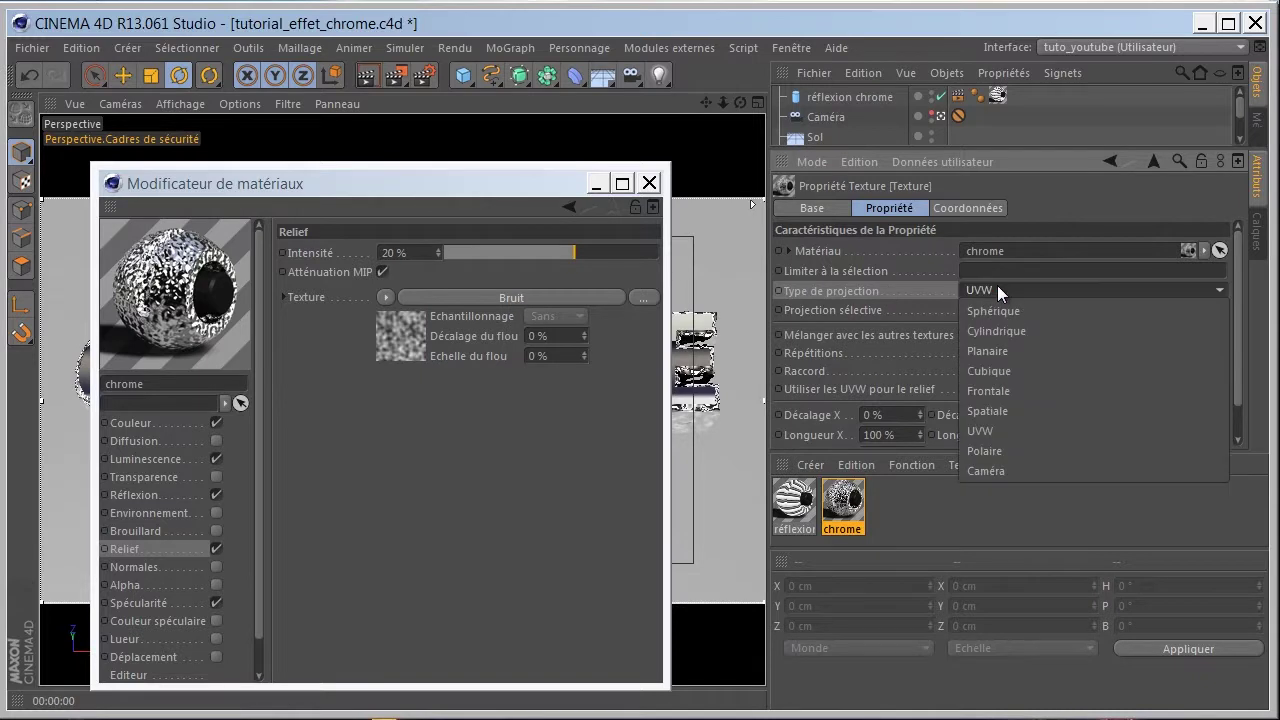
{"action": "left_click", "coordinate": [989, 372]}
Set the relief intensity to 0.2 %
{"action": "mouse_move", "coordinate": [595, 188]}
{"action": "left_mouse_down"}
{"action": "mouse_move", "coordinate": [935, 213]}
{"action": "mouse_move", "coordinate": [1201, 202]}
{"action": "left_mouse_up"}
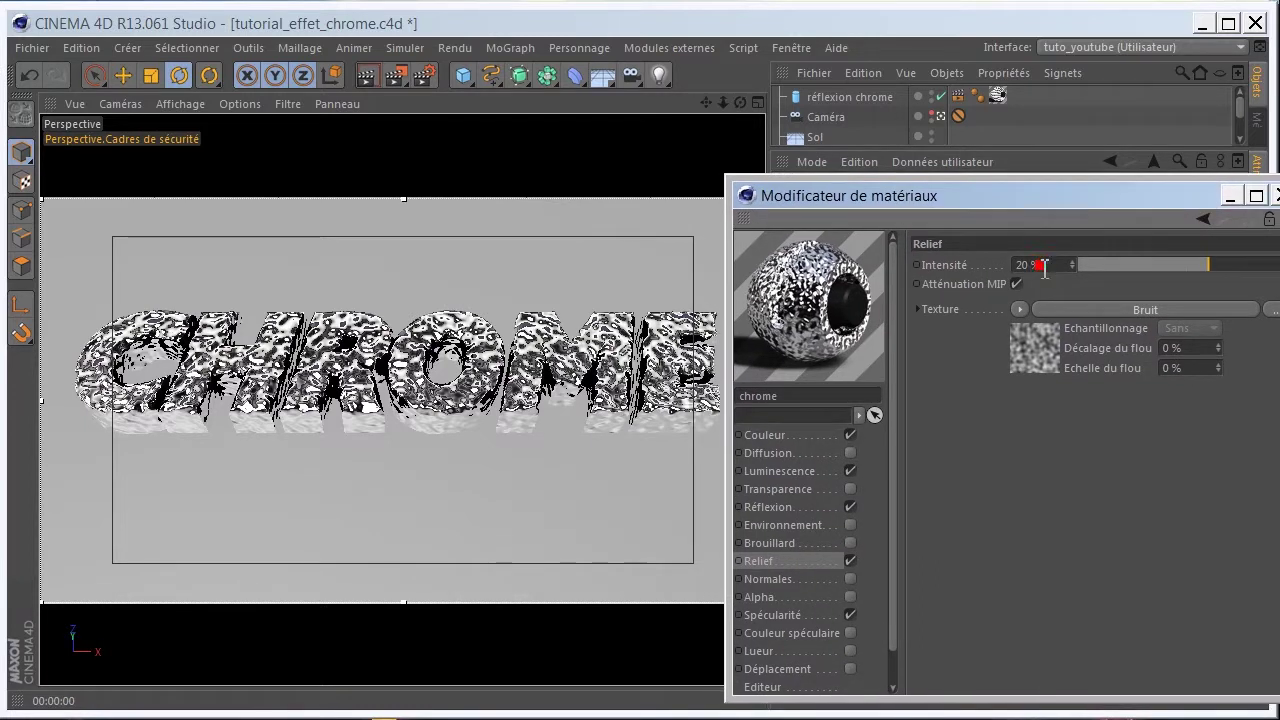
{"action": "left_click_drag", "start_coordinate": [1062, 268], "coordinate": [983, 263]}
{"action": "type", "text": "0.2"}
{"action": "key", "text": "Return"}
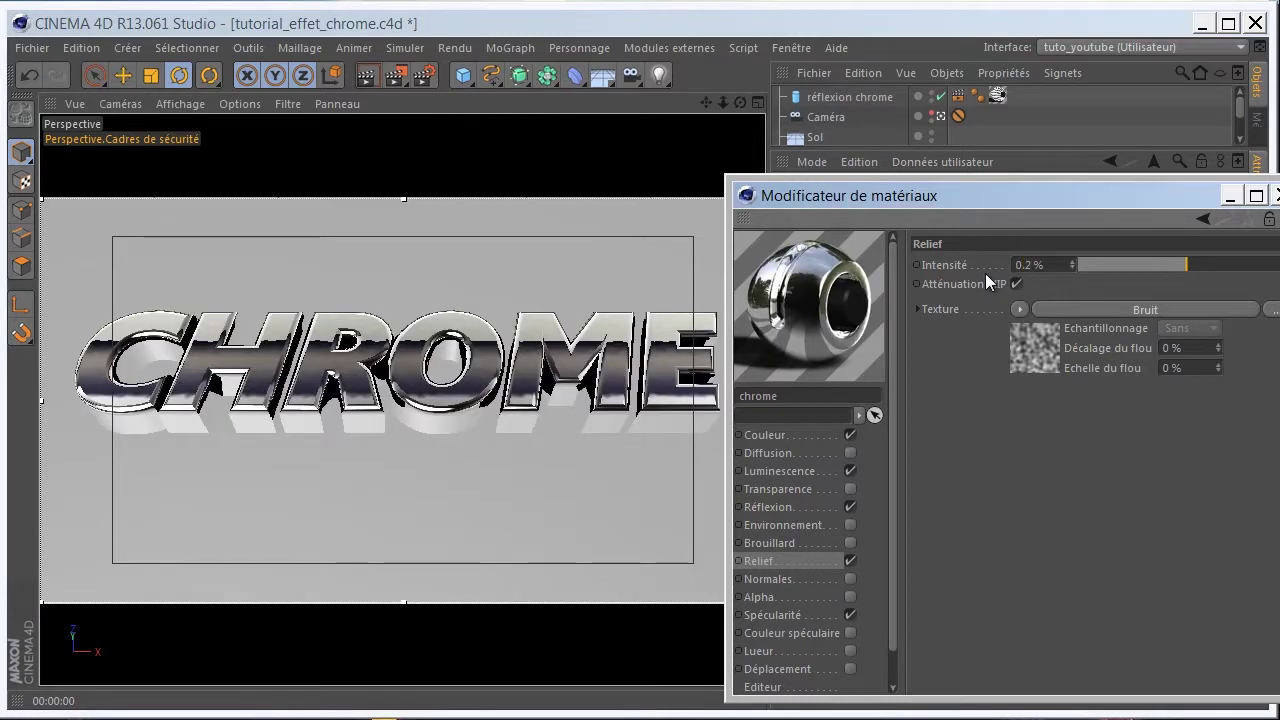
Re-enable Relief and turn on Diffusion with an Occlusion ambiante texture
{"action": "left_click", "coordinate": [851, 560]}
{"action": "left_click", "coordinate": [822, 455]}
{"action": "left_click", "coordinate": [850, 453]}
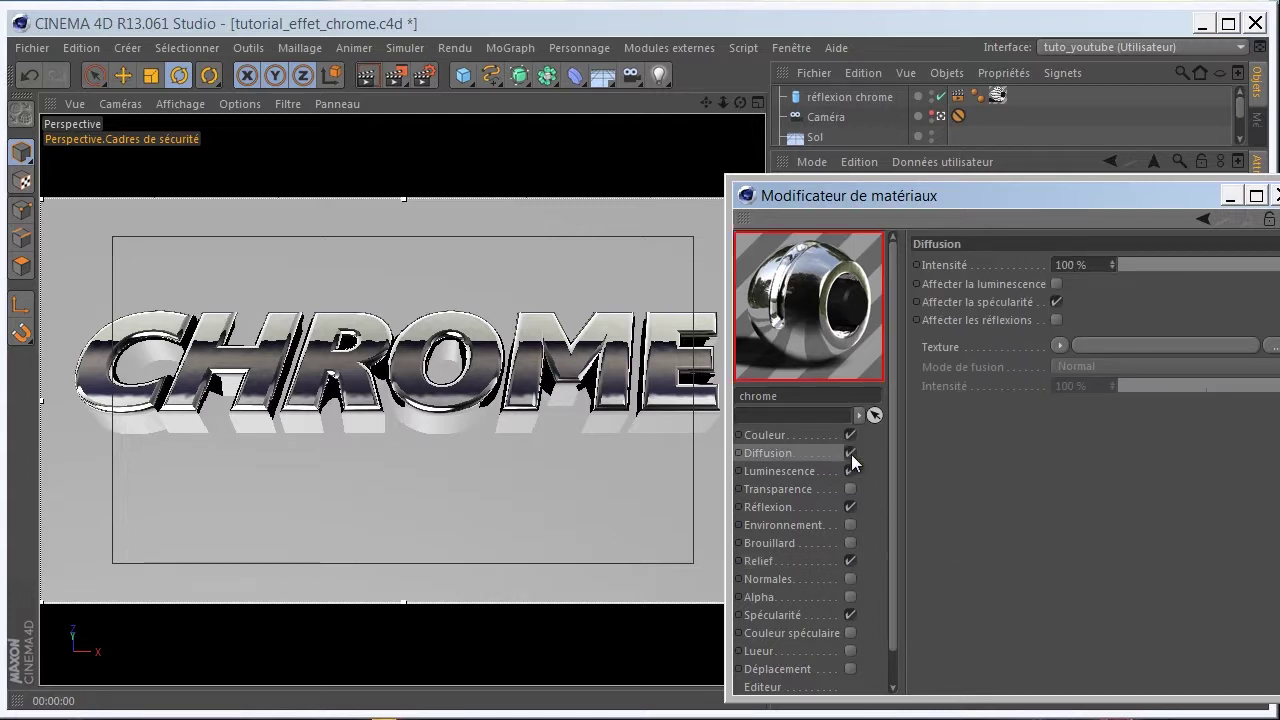
{"action": "left_click", "coordinate": [1060, 345]}
{"action": "mouse_move", "coordinate": [1072, 712]}
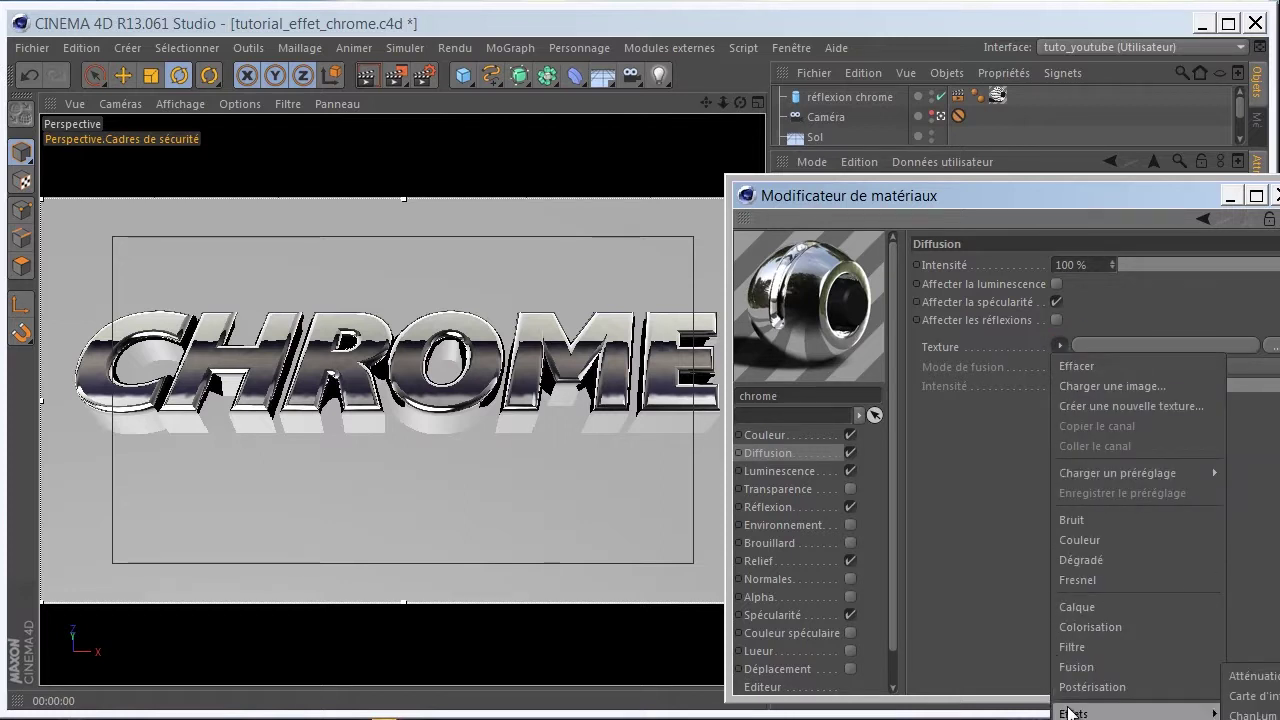
{"action": "left_click", "coordinate": [966, 633]}
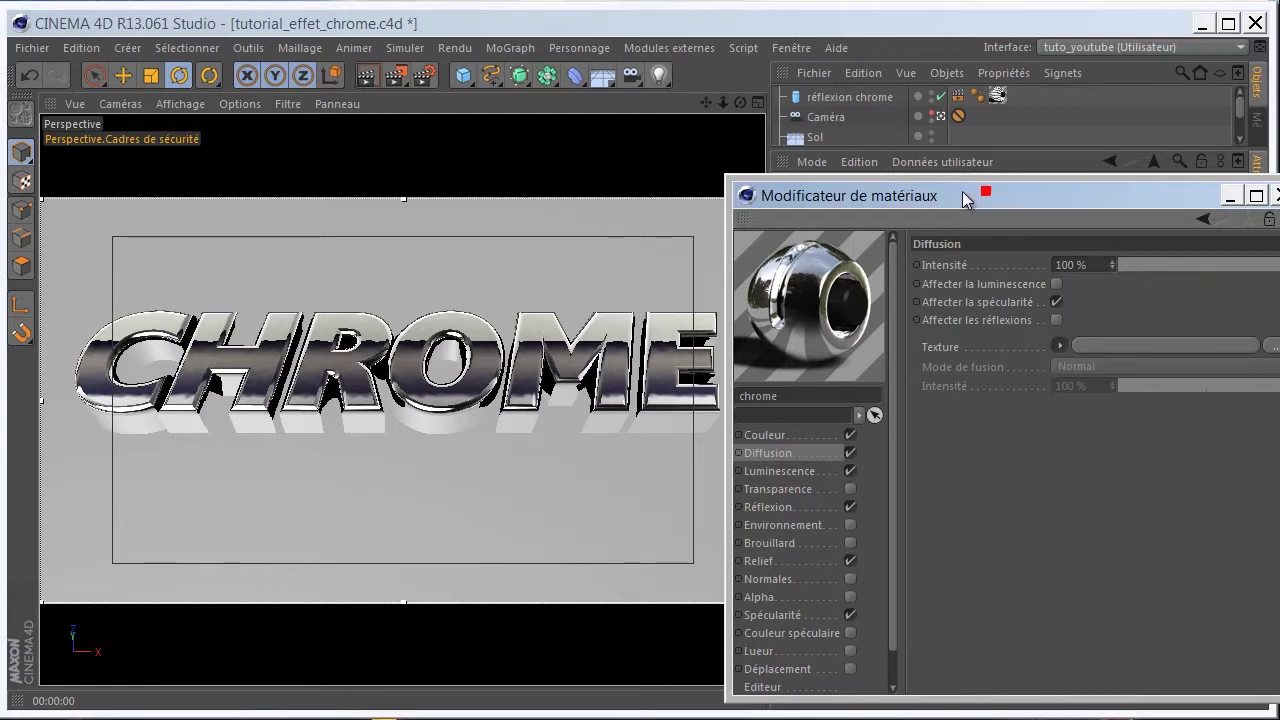
{"action": "left_click_drag", "start_coordinate": [962, 191], "coordinate": [453, 45]}
{"action": "left_click", "coordinate": [551, 197]}
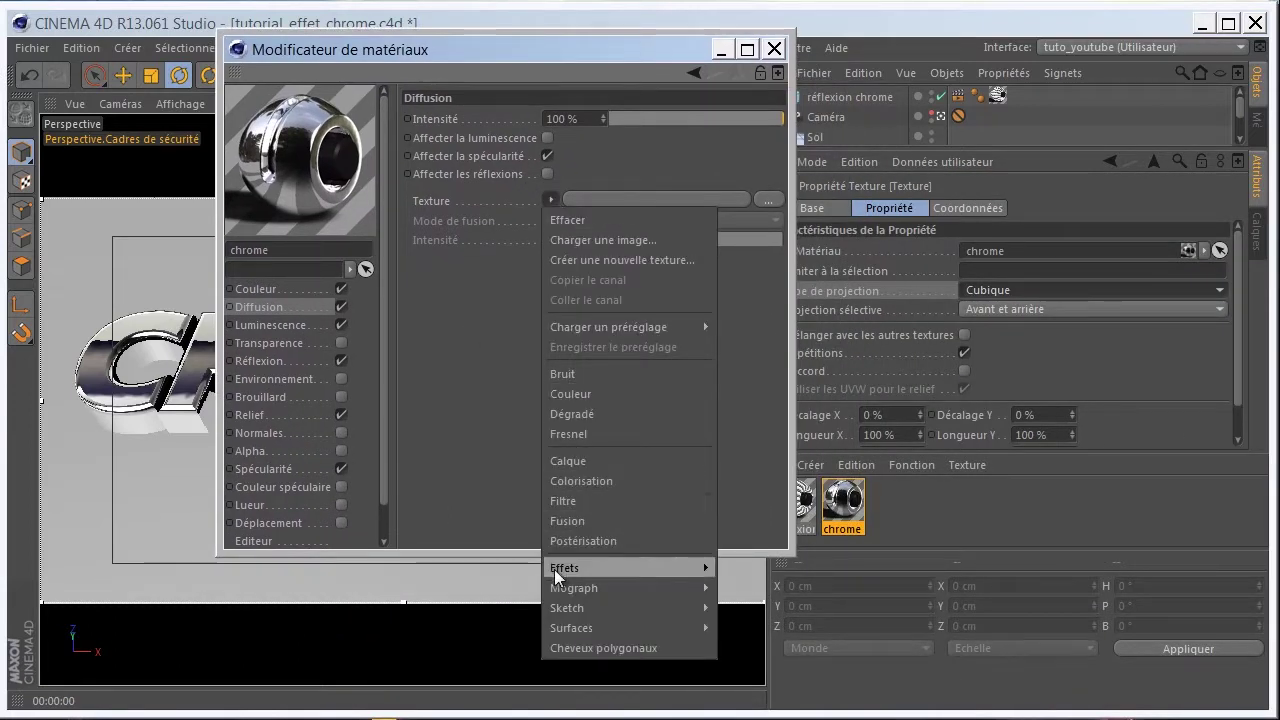
{"action": "mouse_move", "coordinate": [565, 568]}
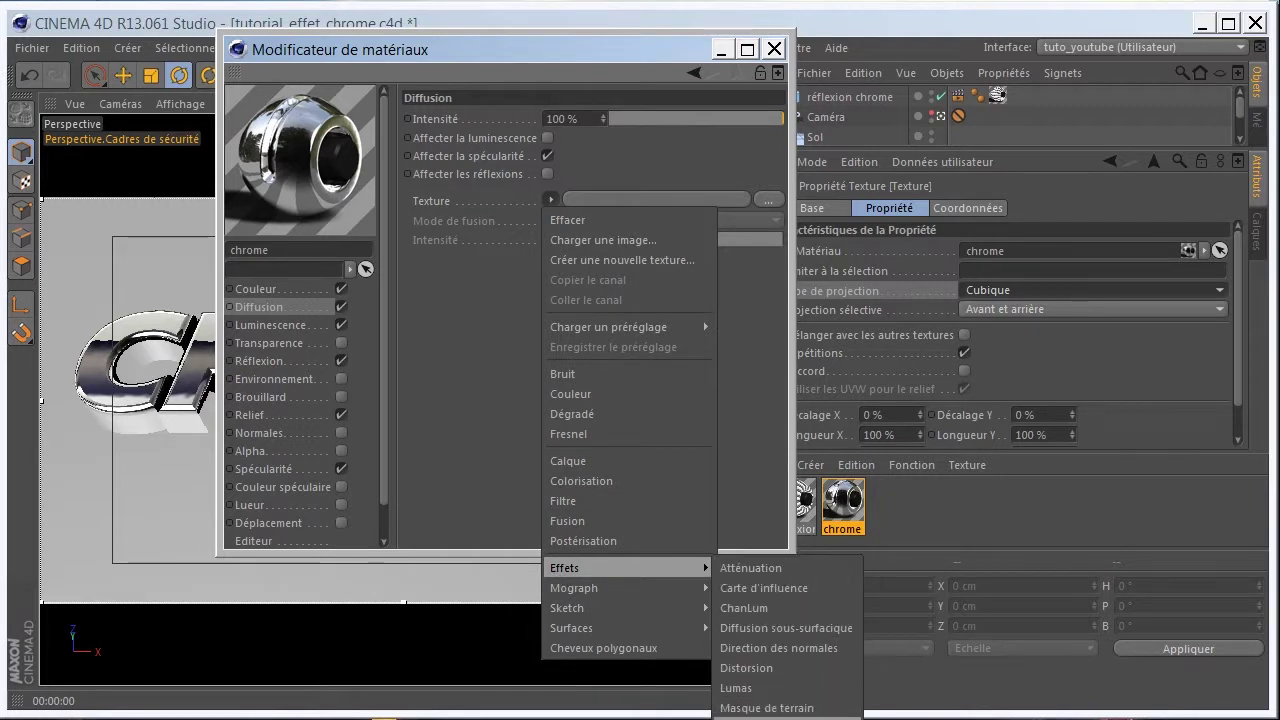
{"action": "left_click", "coordinate": [765, 717]}
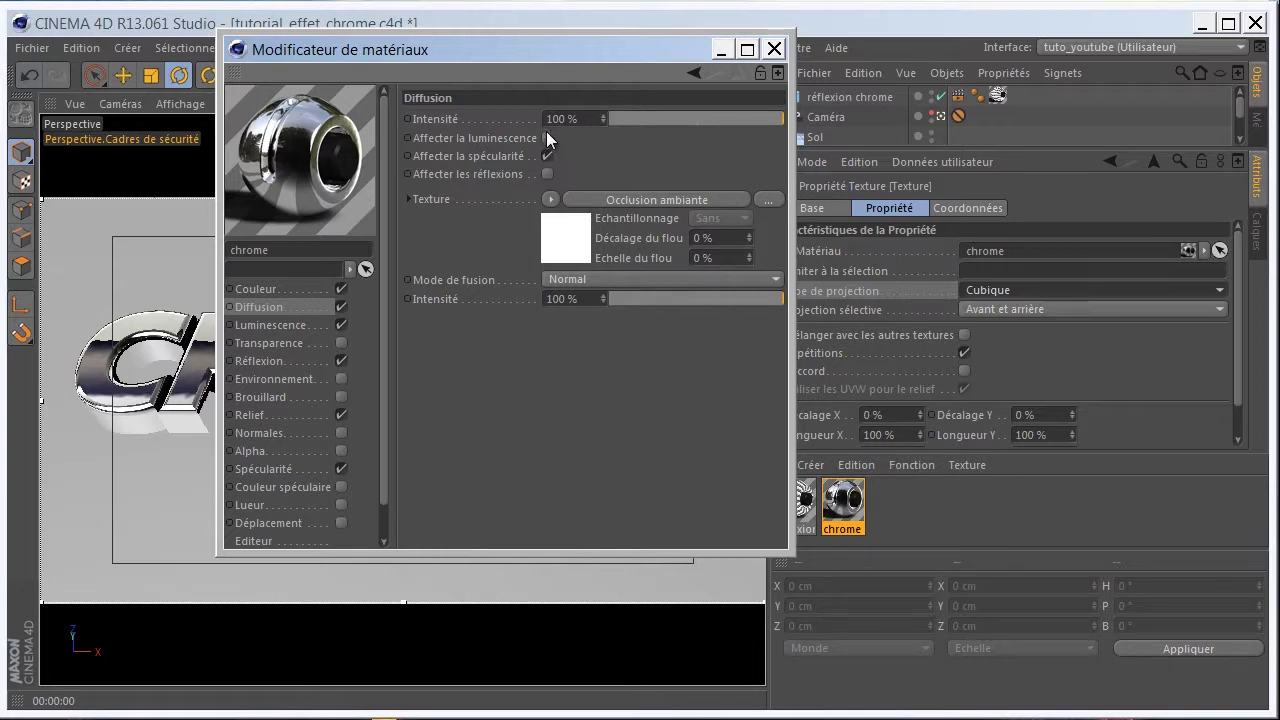
Let diffusion affect luminance, then compare the text with Diffusion off and on
{"action": "left_click_drag", "start_coordinate": [511, 49], "coordinate": [975, 82]}
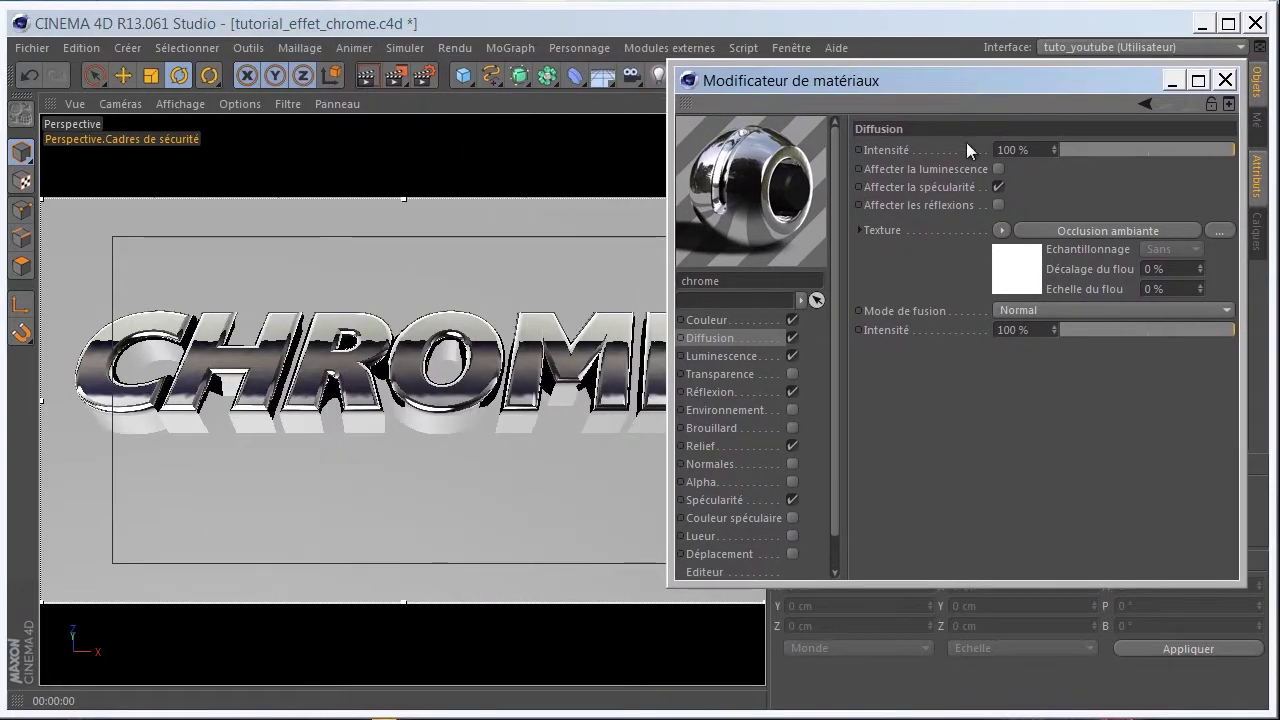
{"action": "left_click", "coordinate": [999, 168]}
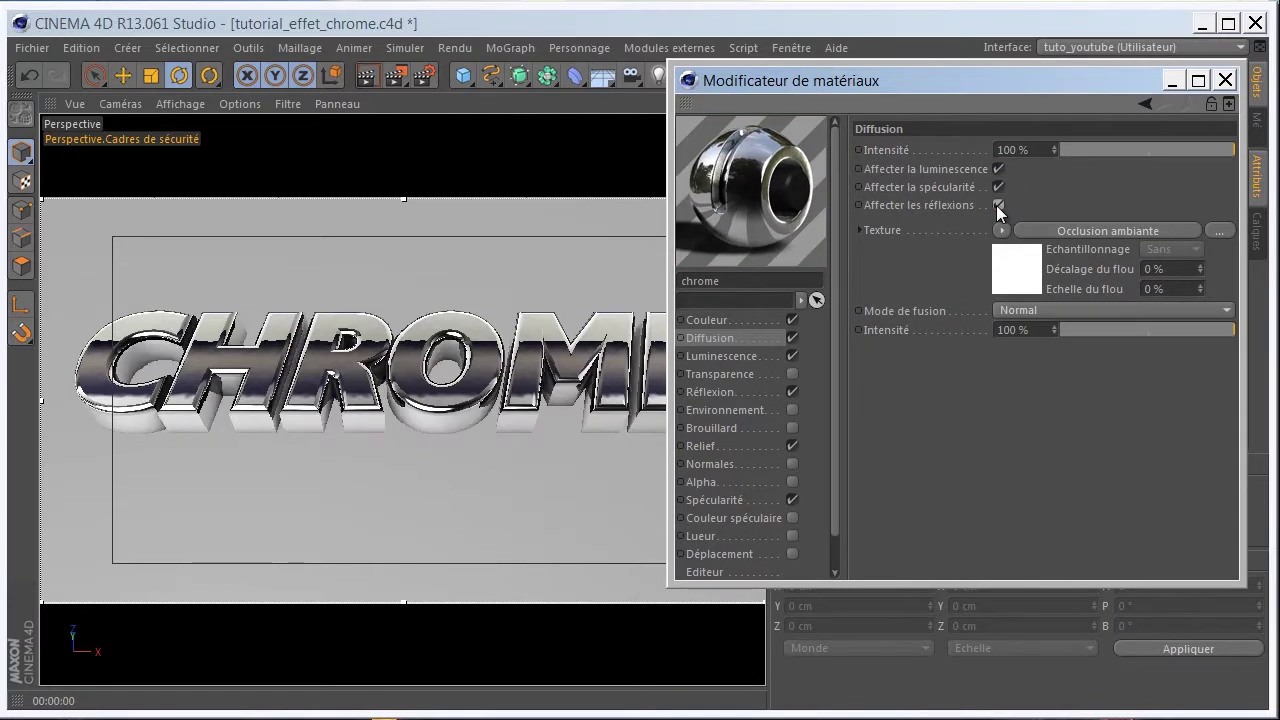
{"action": "left_click", "coordinate": [791, 338]}
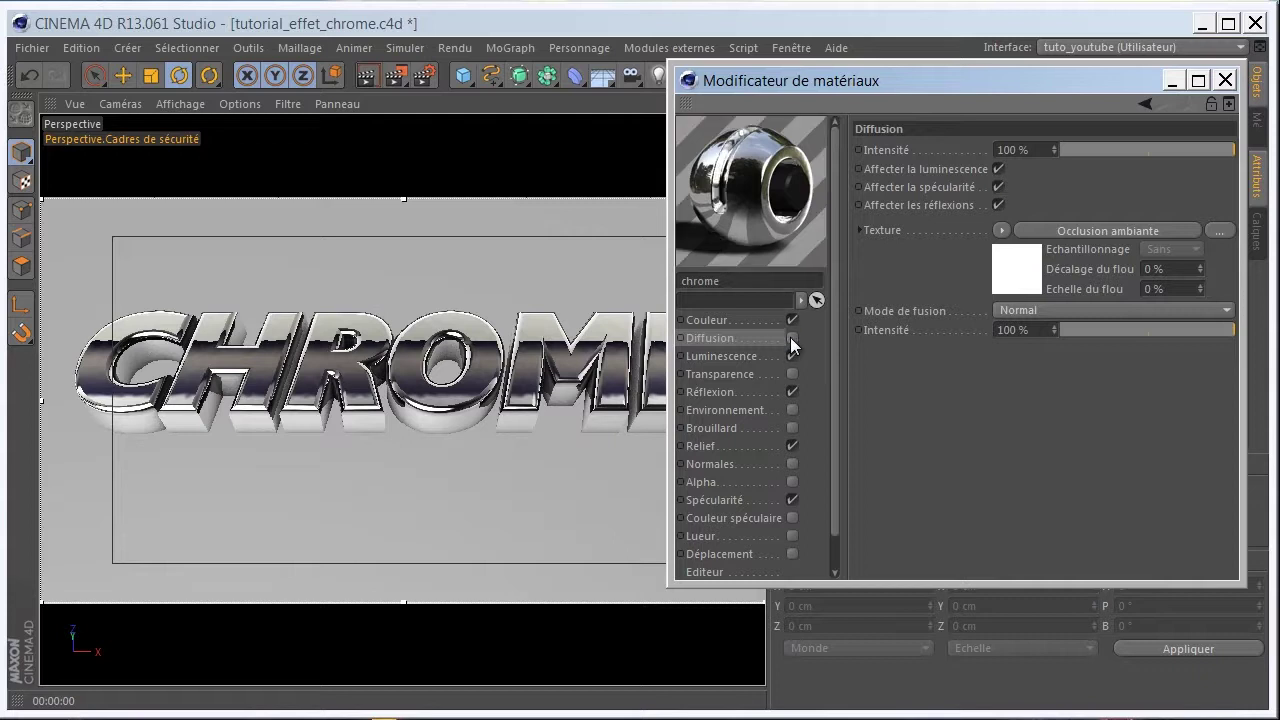
{"action": "left_click", "coordinate": [792, 338]}
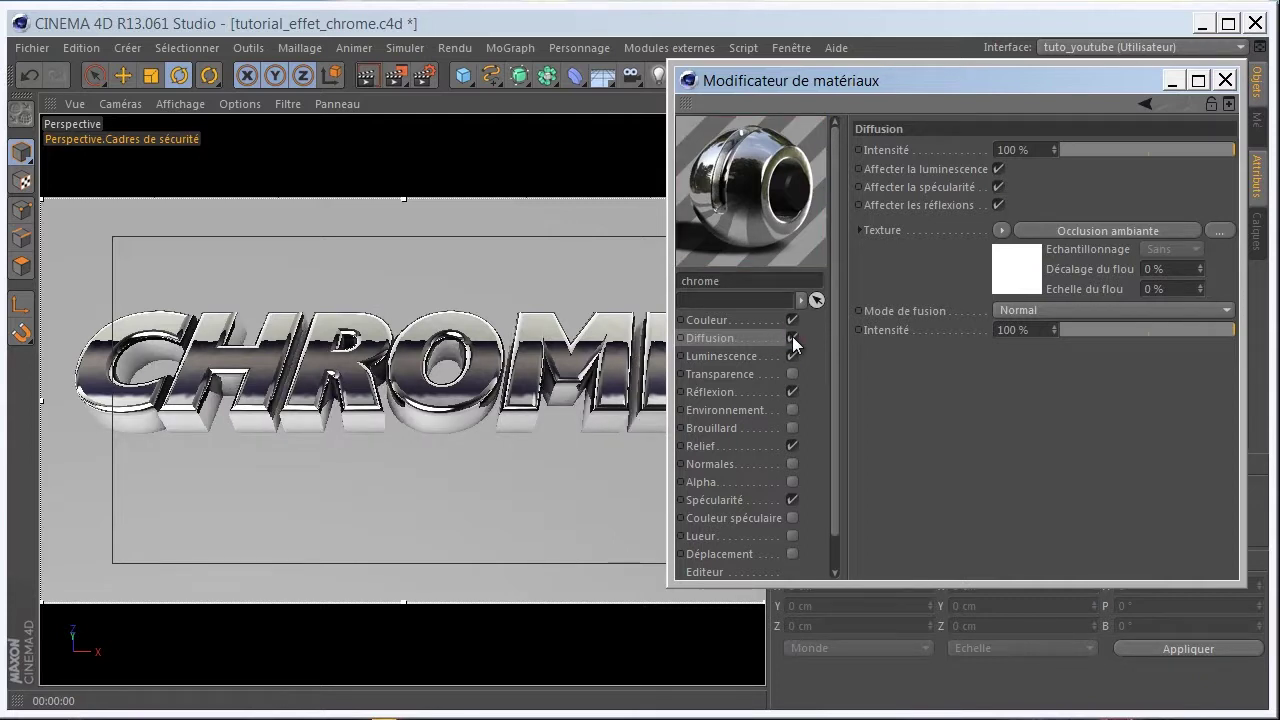
Set the ambient occlusion shader's contrast to 50 %
{"action": "left_click", "coordinate": [1010, 267]}
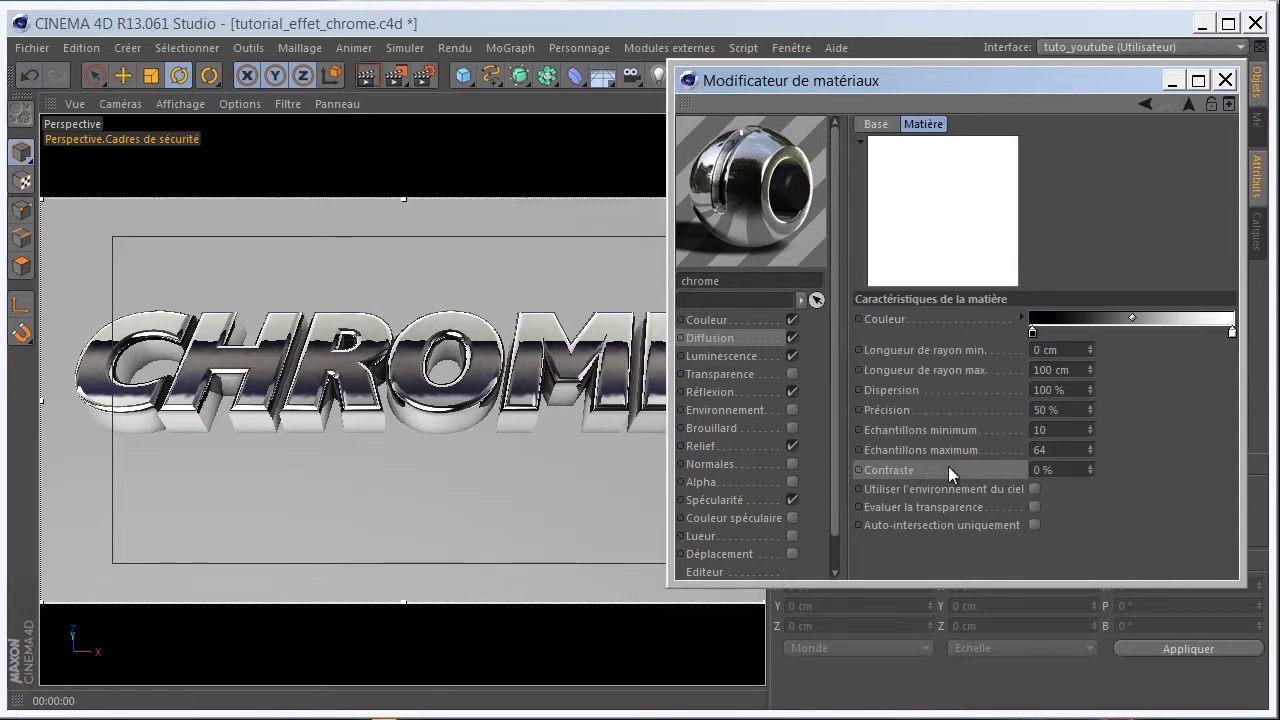
{"action": "left_click", "coordinate": [1065, 470]}
{"action": "type", "text": "50"}
{"action": "key", "text": "Return"}
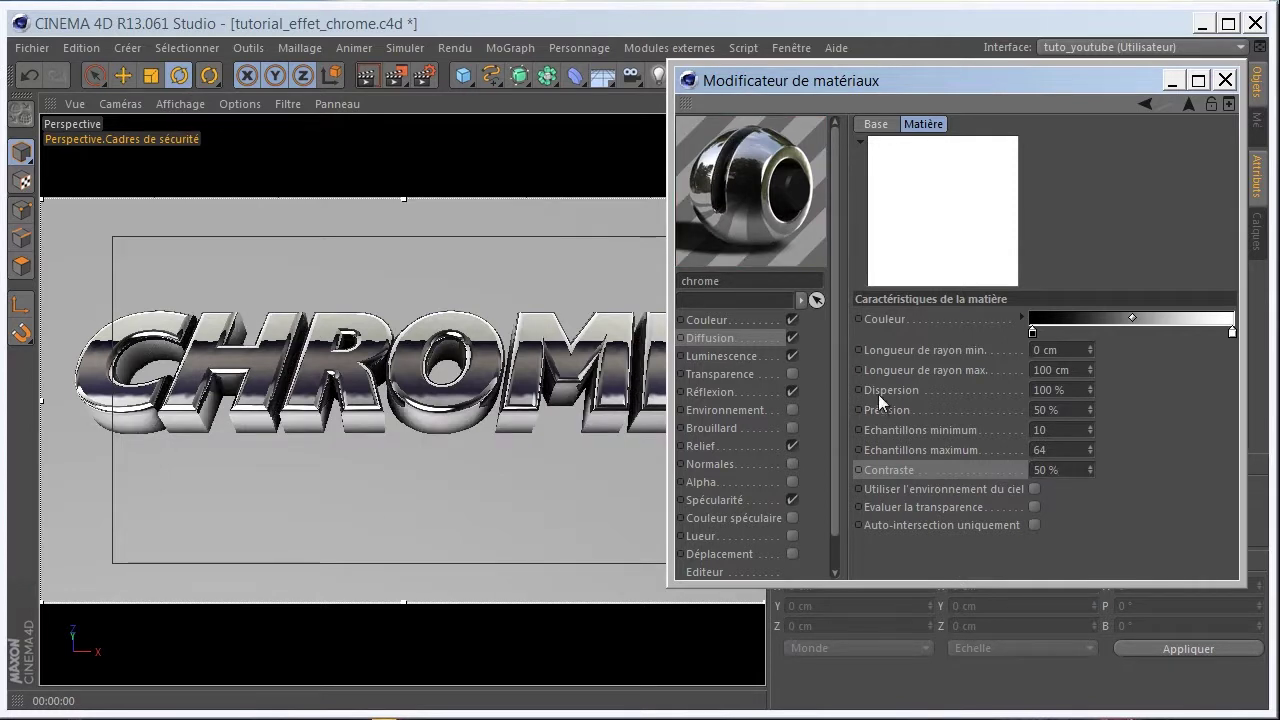
Back on the Diffusion page, toggle diffusion off and on again, then close the editor
{"action": "left_click", "coordinate": [1144, 103]}
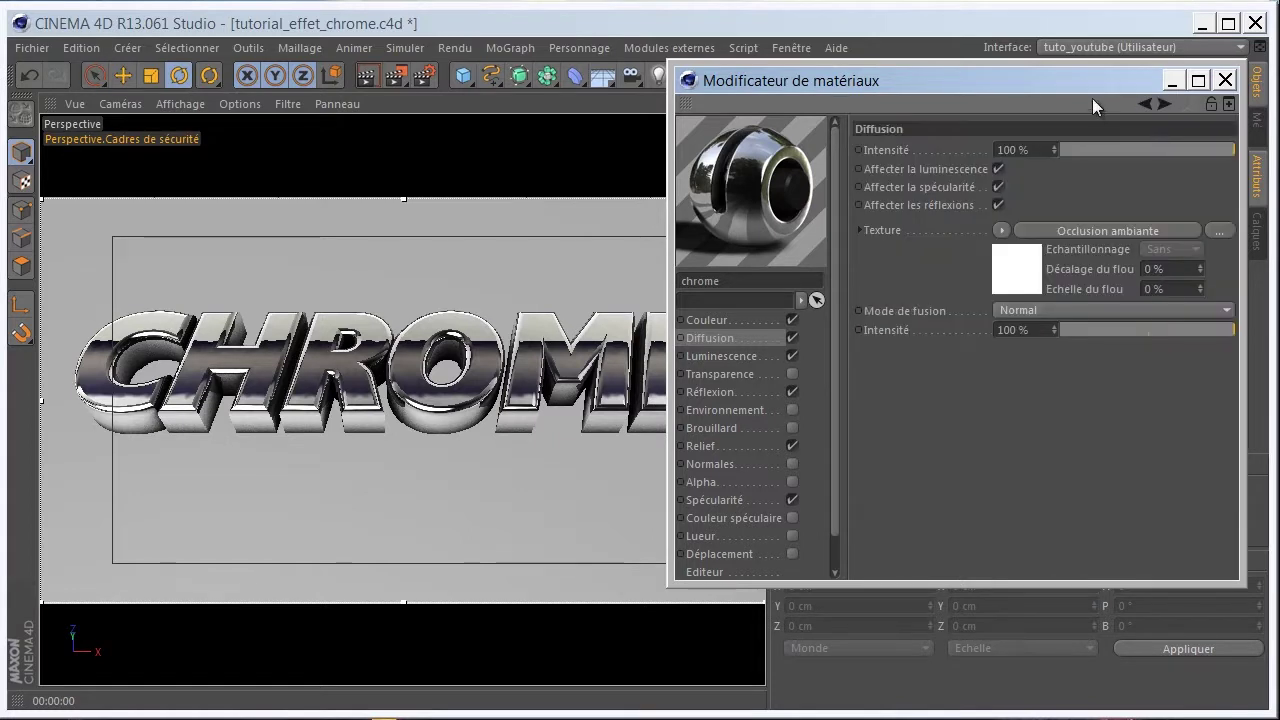
{"action": "left_click_drag", "start_coordinate": [1070, 84], "coordinate": [1067, 134]}
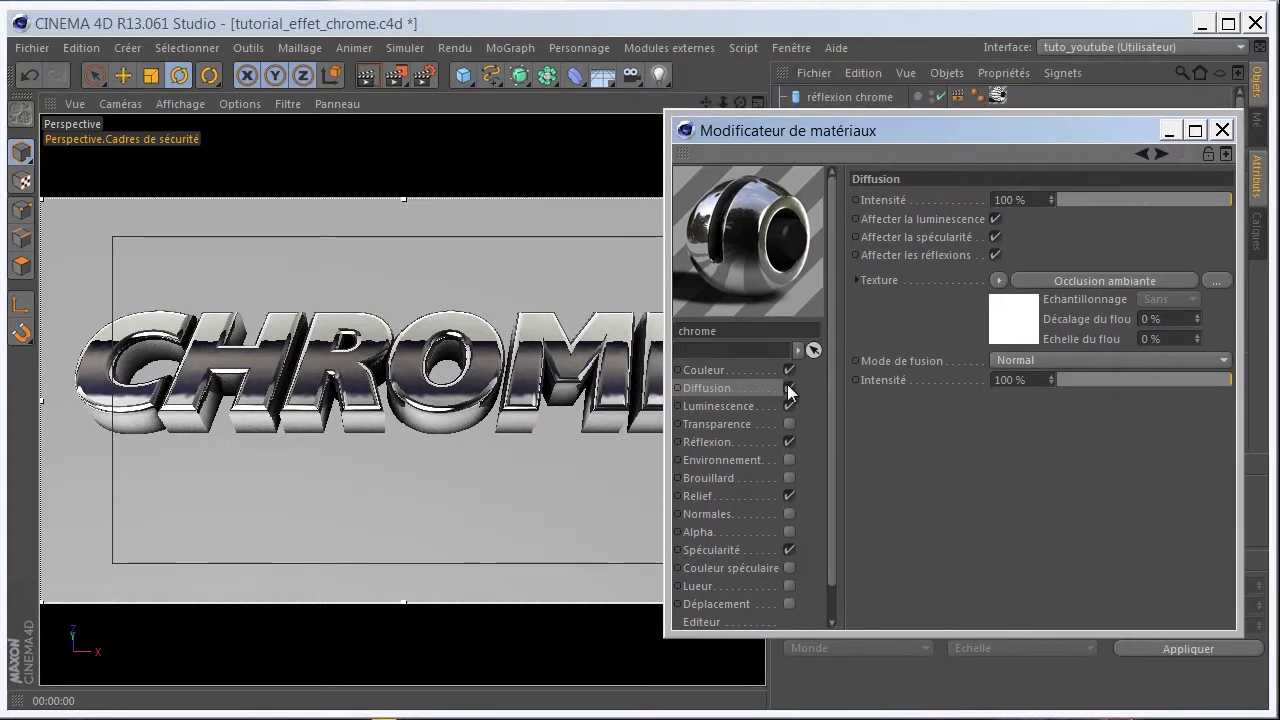
{"action": "left_click", "coordinate": [789, 387]}
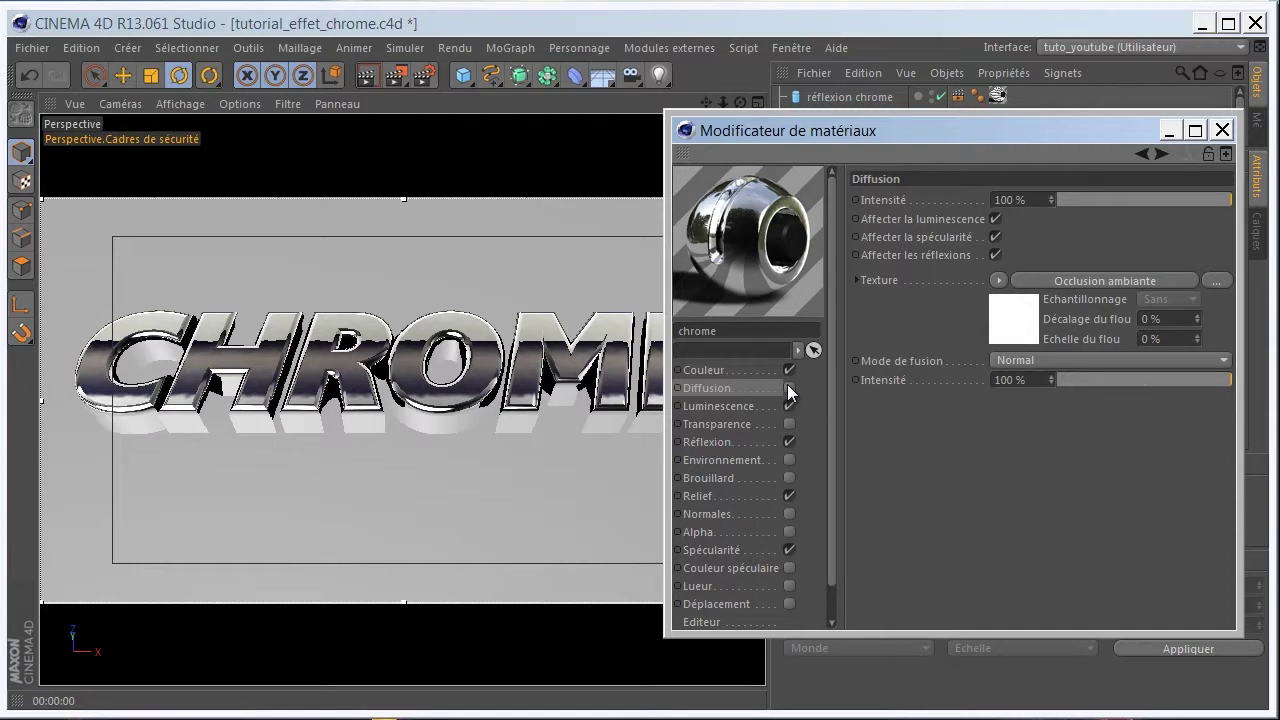
{"action": "left_click", "coordinate": [787, 384]}
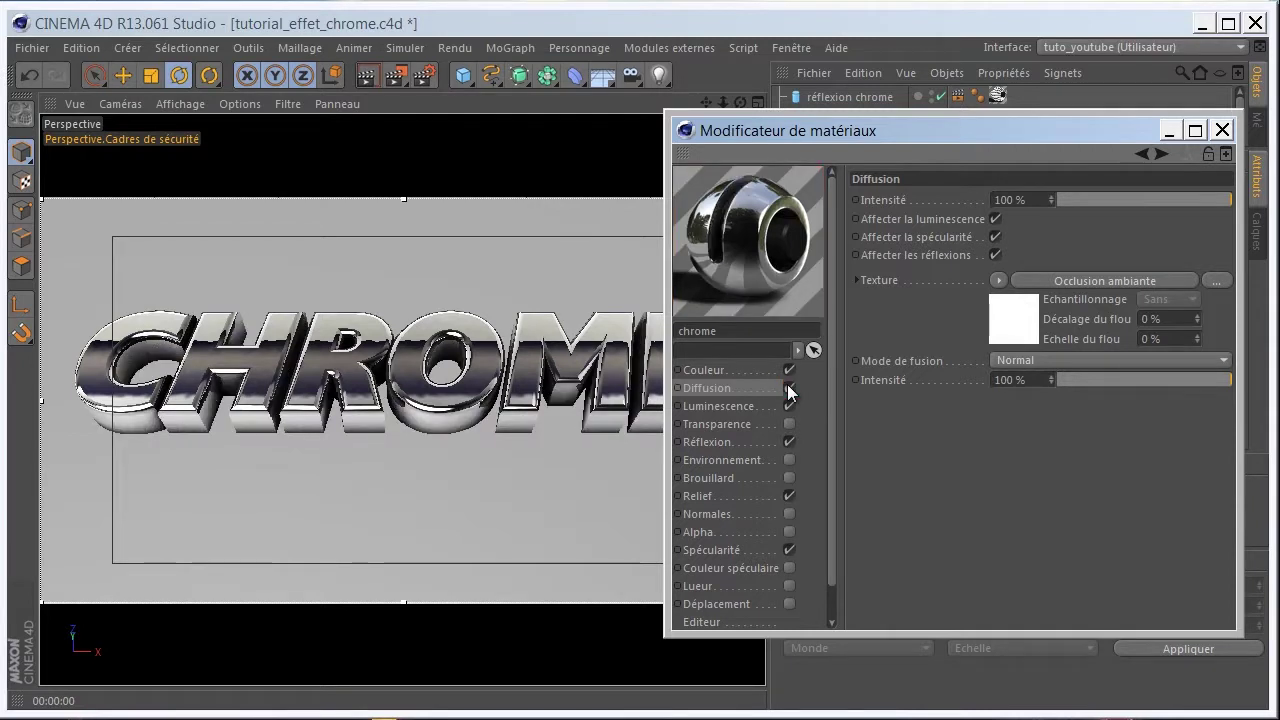
{"action": "left_click", "coordinate": [1222, 131]}
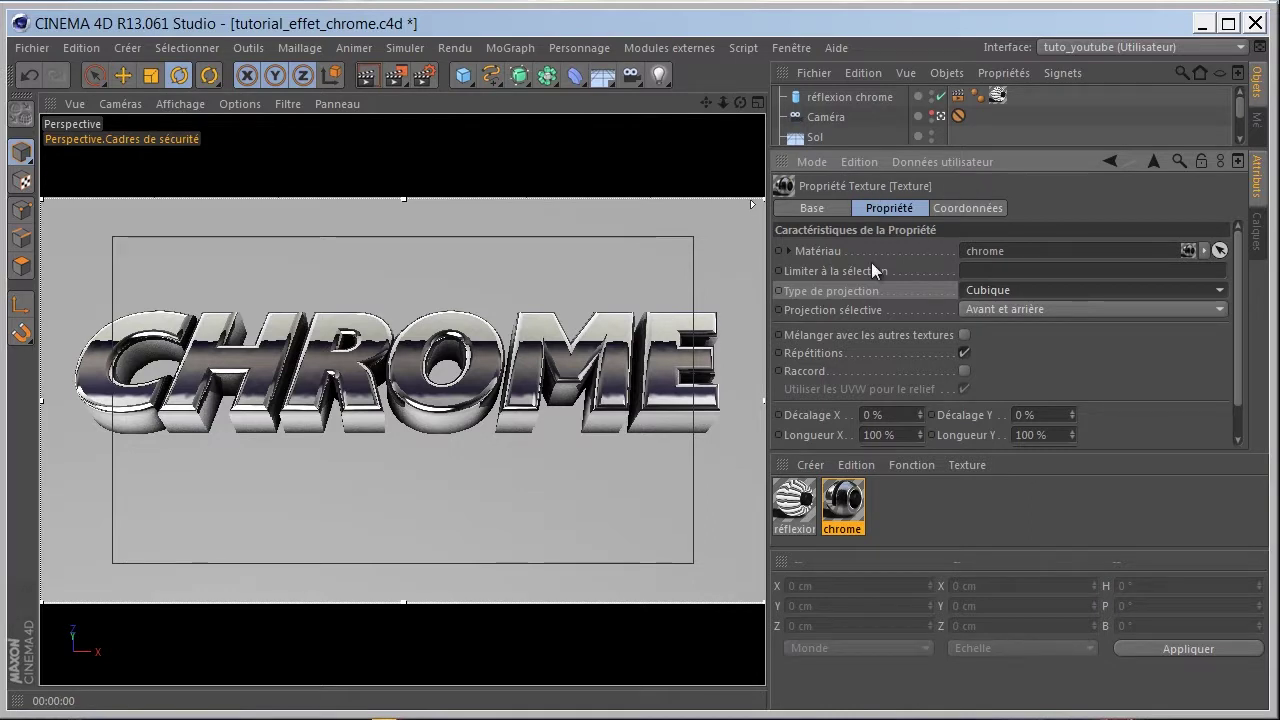
Create a new material and name it sol
{"action": "left_click", "coordinate": [892, 494]}
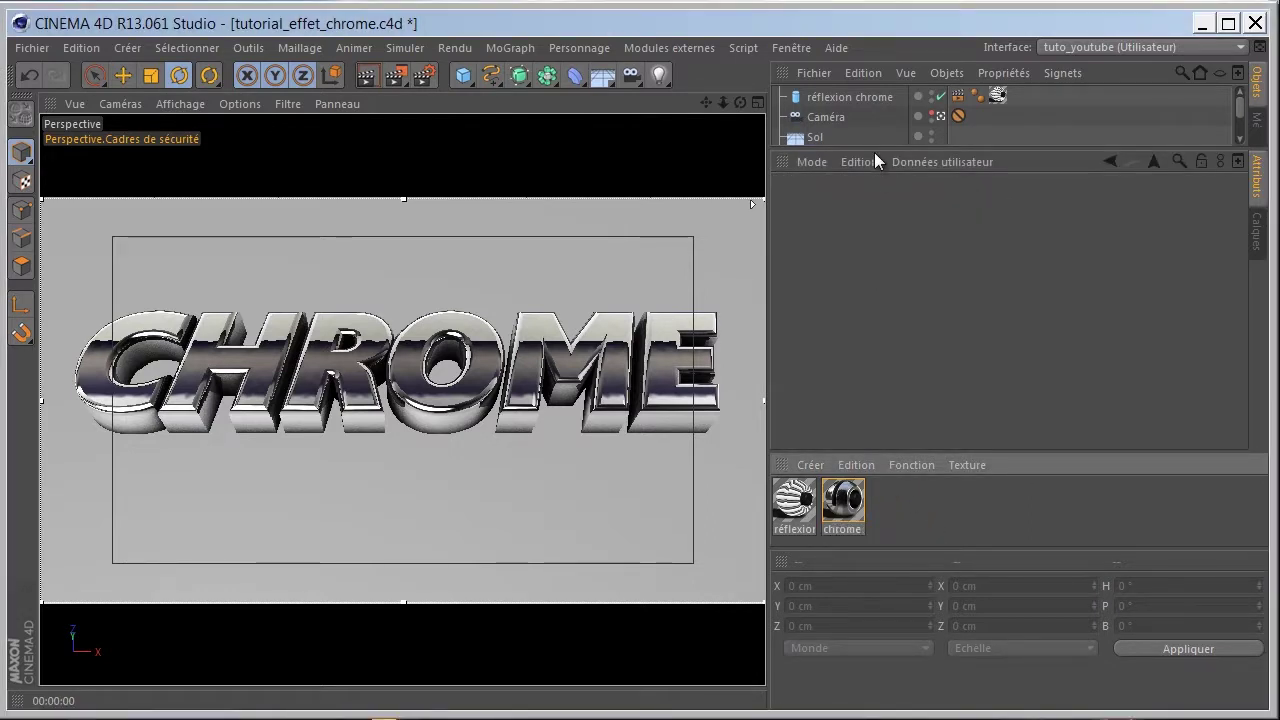
{"action": "left_click_drag", "start_coordinate": [874, 153], "coordinate": [880, 285]}
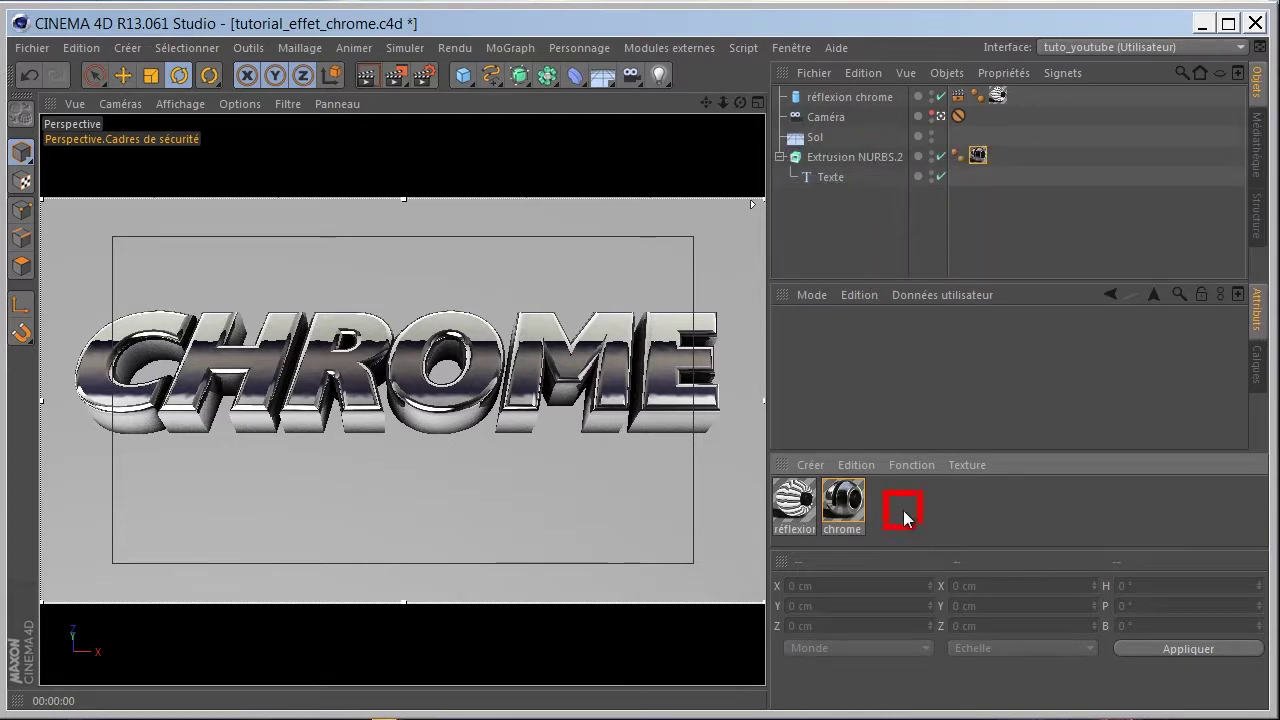
{"action": "double_click", "coordinate": [903, 515]}
{"action": "double_click", "coordinate": [795, 508]}
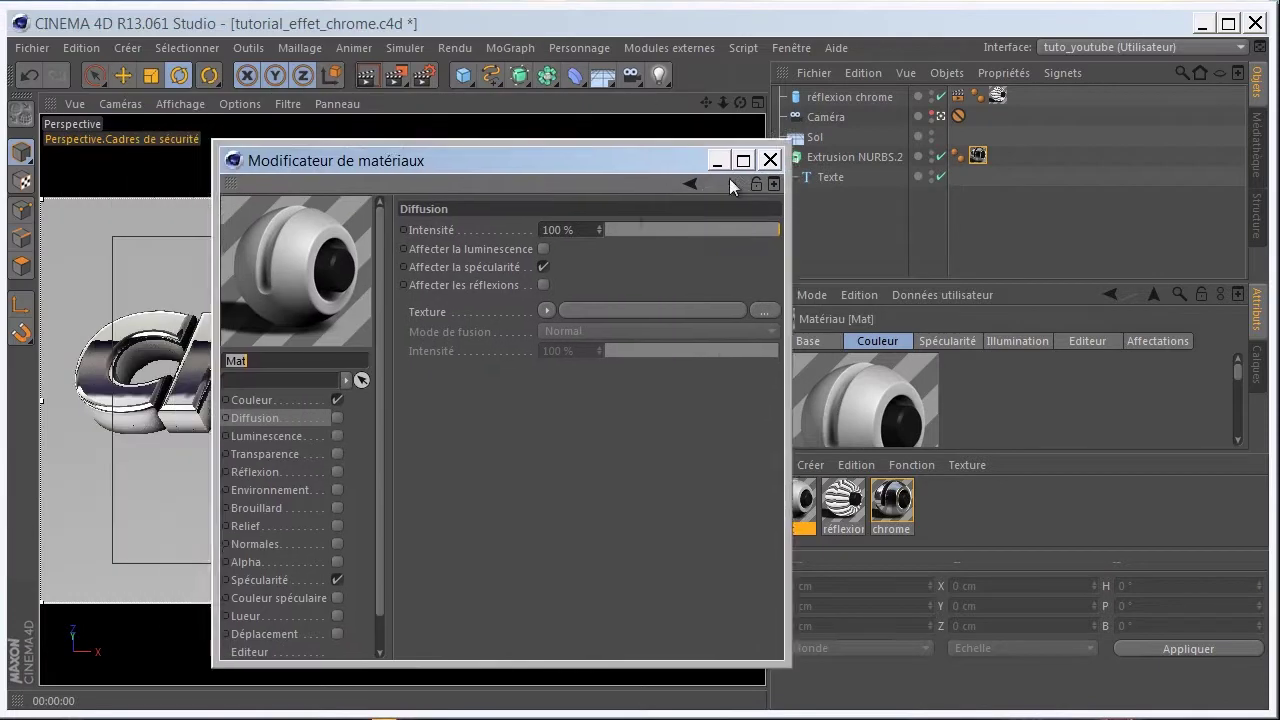
{"action": "left_click_drag", "start_coordinate": [729, 178], "coordinate": [1111, 204]}
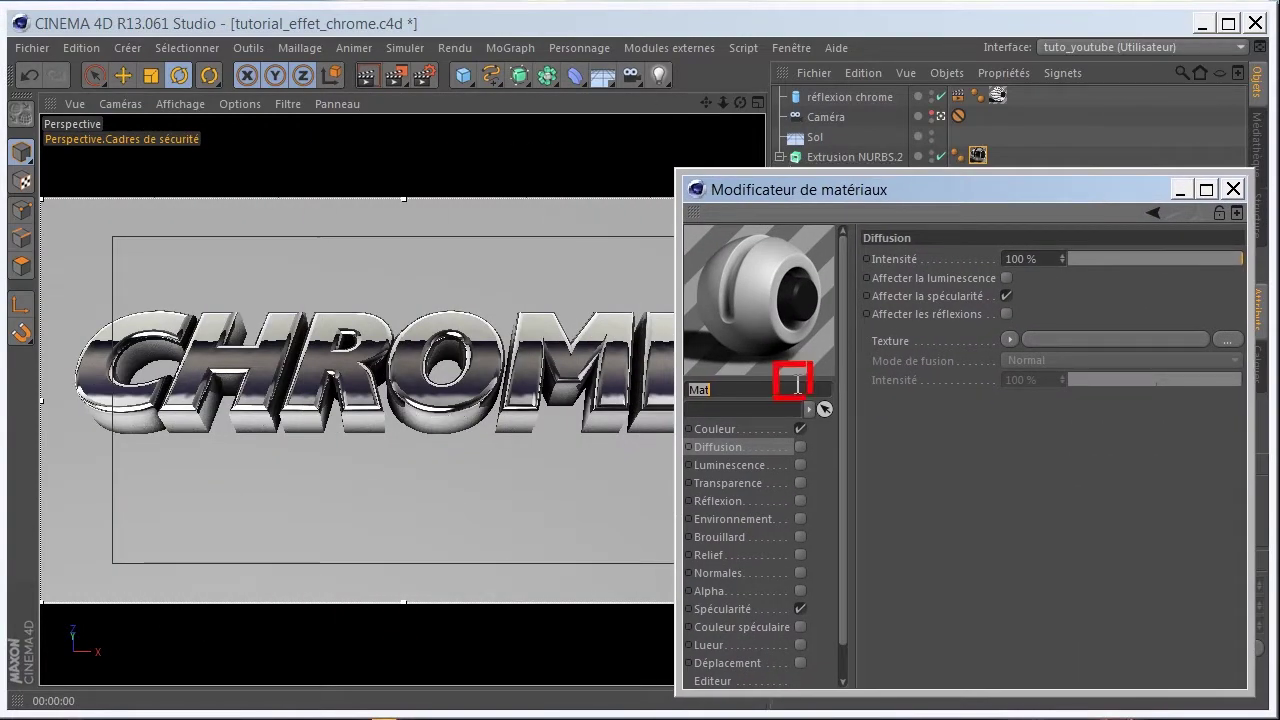
{"action": "type", "text": "l"}
{"action": "key", "text": "Return"}
Apply the sol material to the Sol floor and bring up its colour texture choices
{"action": "left_click", "coordinate": [732, 430]}
{"action": "left_click_drag", "start_coordinate": [901, 190], "coordinate": [728, 193]}
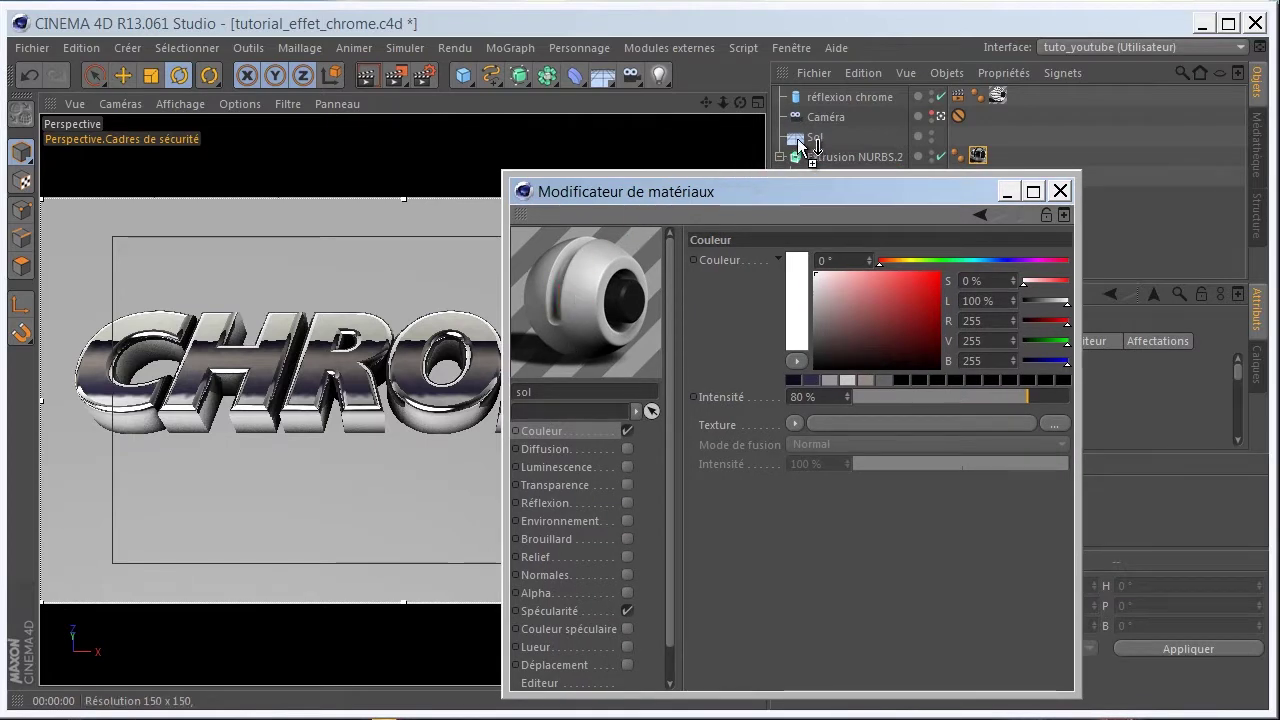
{"action": "left_click_drag", "start_coordinate": [576, 302], "coordinate": [800, 144]}
{"action": "mouse_move", "coordinate": [783, 192]}
{"action": "left_mouse_down"}
{"action": "mouse_move", "coordinate": [973, 190]}
{"action": "mouse_move", "coordinate": [492, 44]}
{"action": "left_mouse_up"}
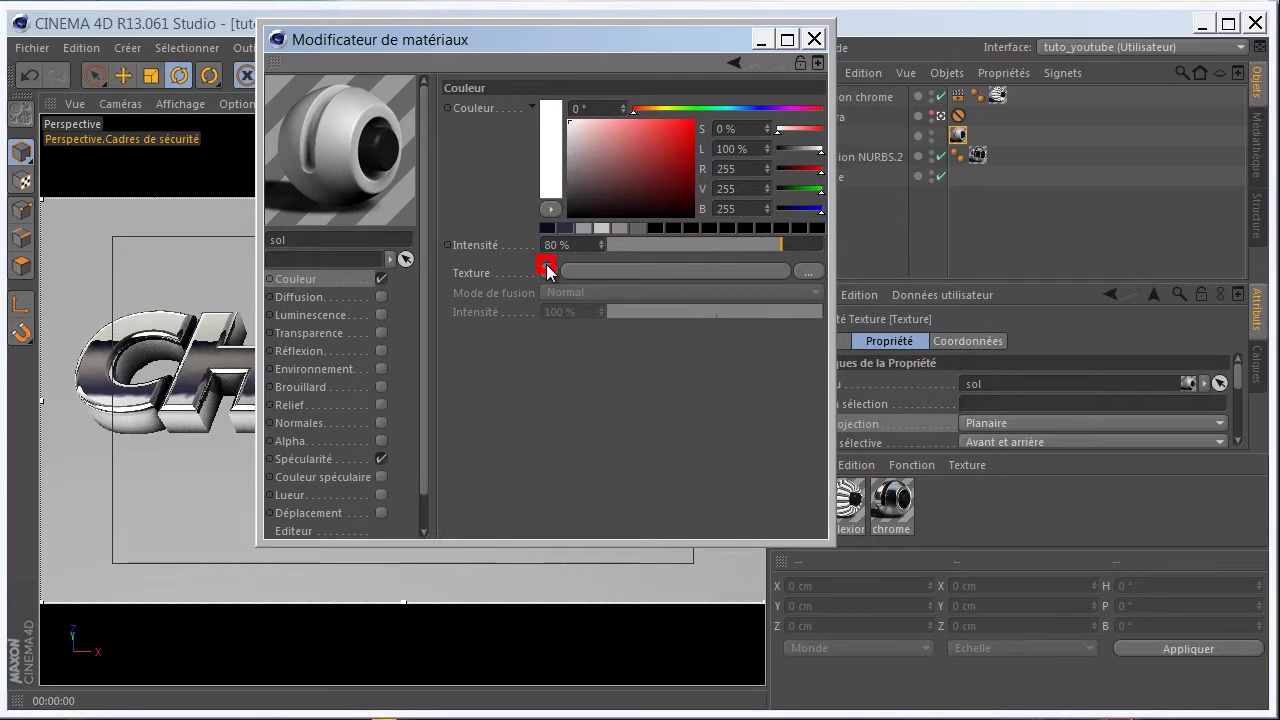
{"action": "left_click", "coordinate": [548, 271]}
{"action": "mouse_move", "coordinate": [570, 700]}
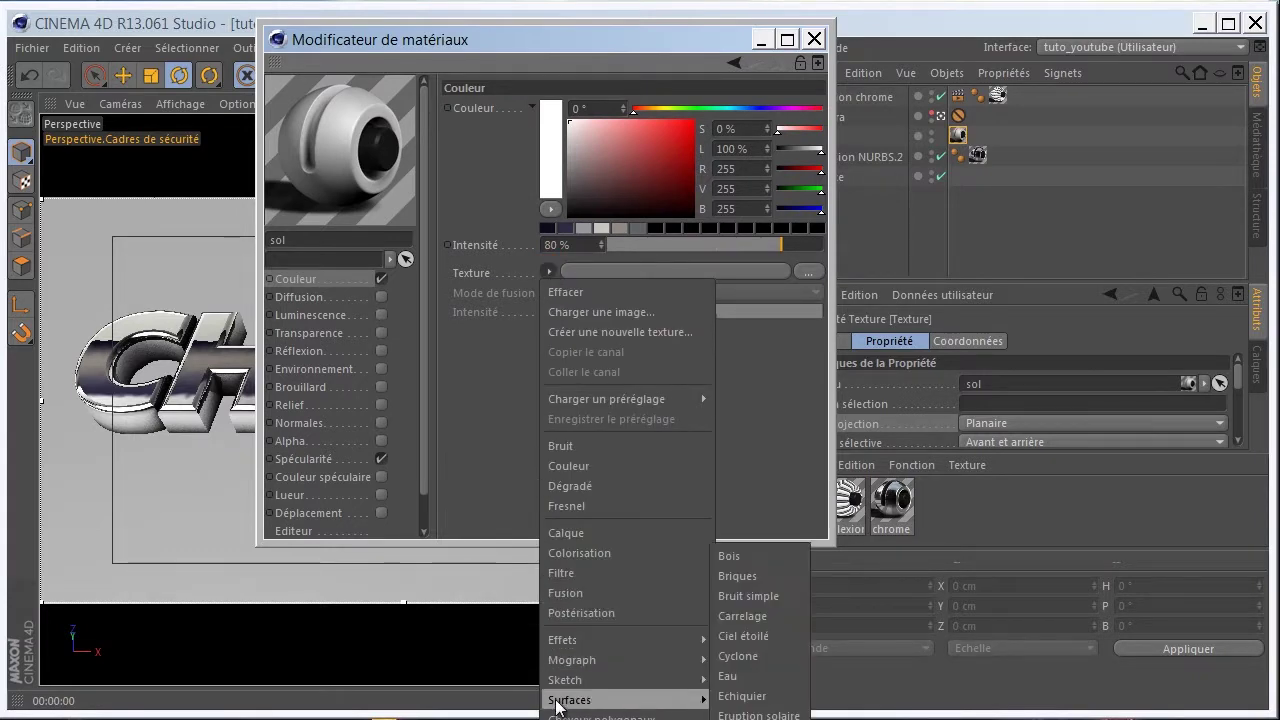
Load the Carrelage texture into the sol colour and open its settings
{"action": "left_click", "coordinate": [740, 616]}
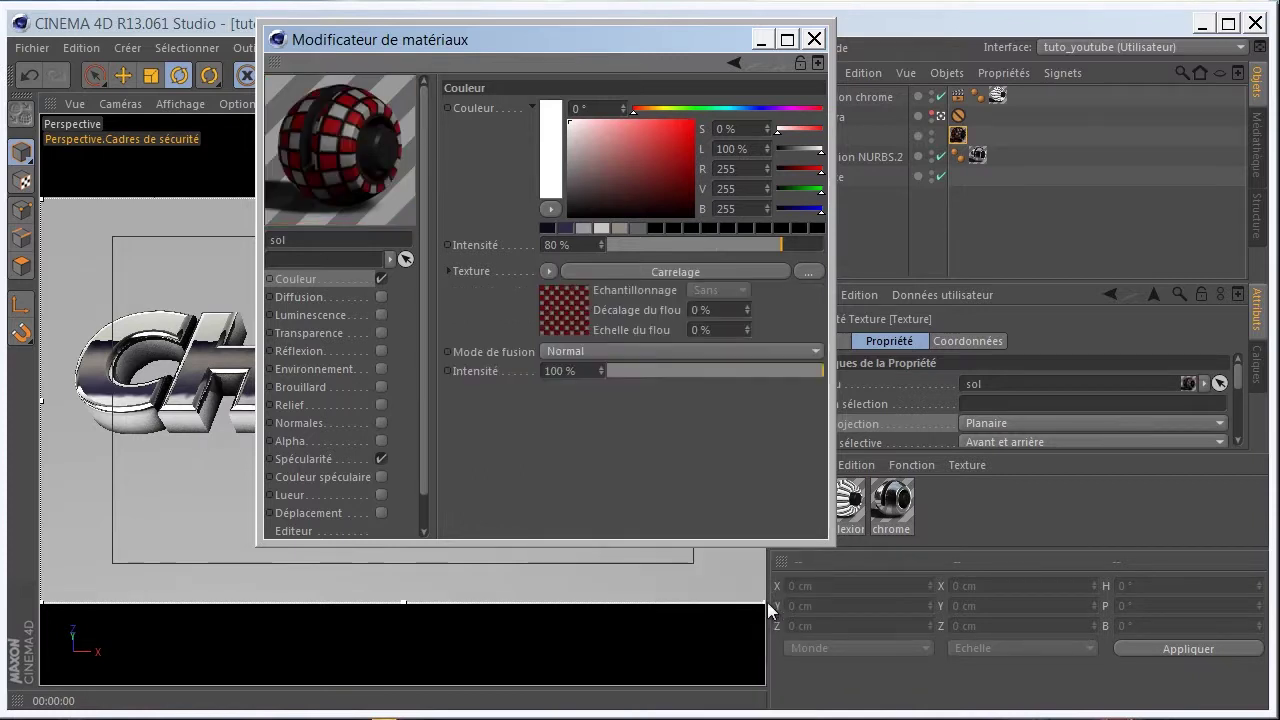
{"action": "mouse_move", "coordinate": [511, 37]}
{"action": "left_mouse_down"}
{"action": "mouse_move", "coordinate": [987, 170]}
{"action": "mouse_move", "coordinate": [887, 119]}
{"action": "left_mouse_up"}
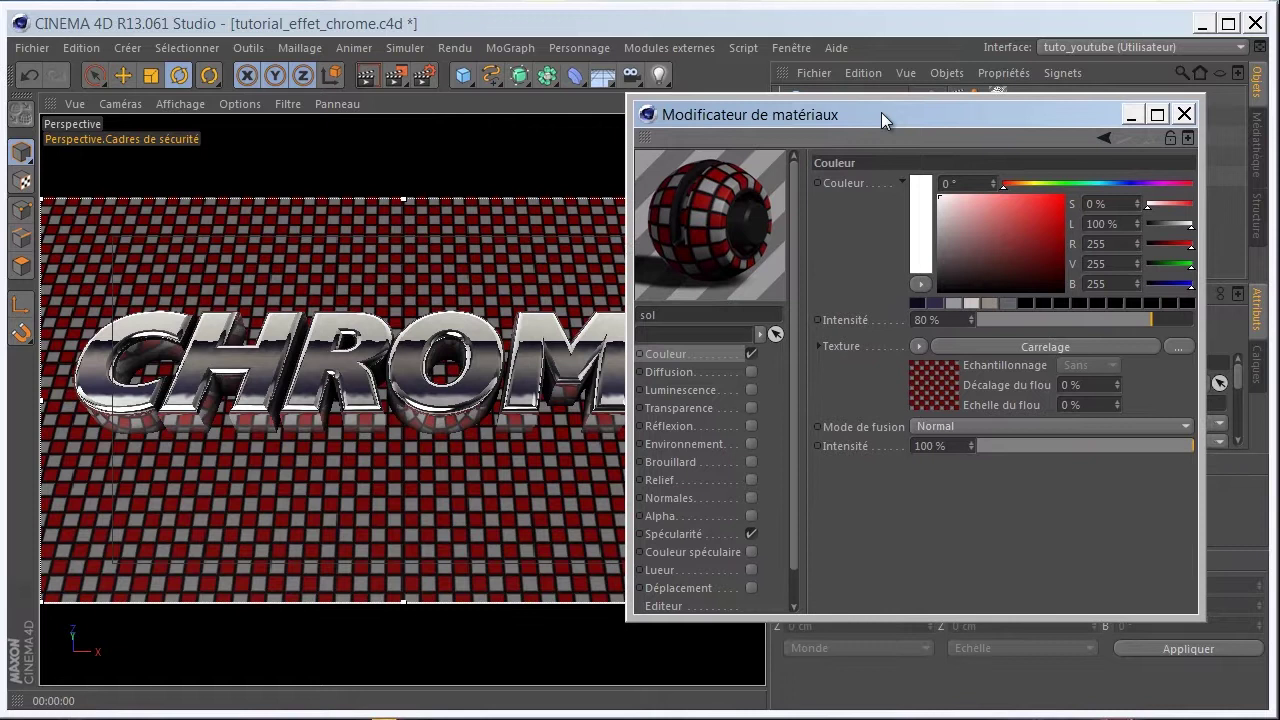
{"action": "left_click", "coordinate": [926, 374]}
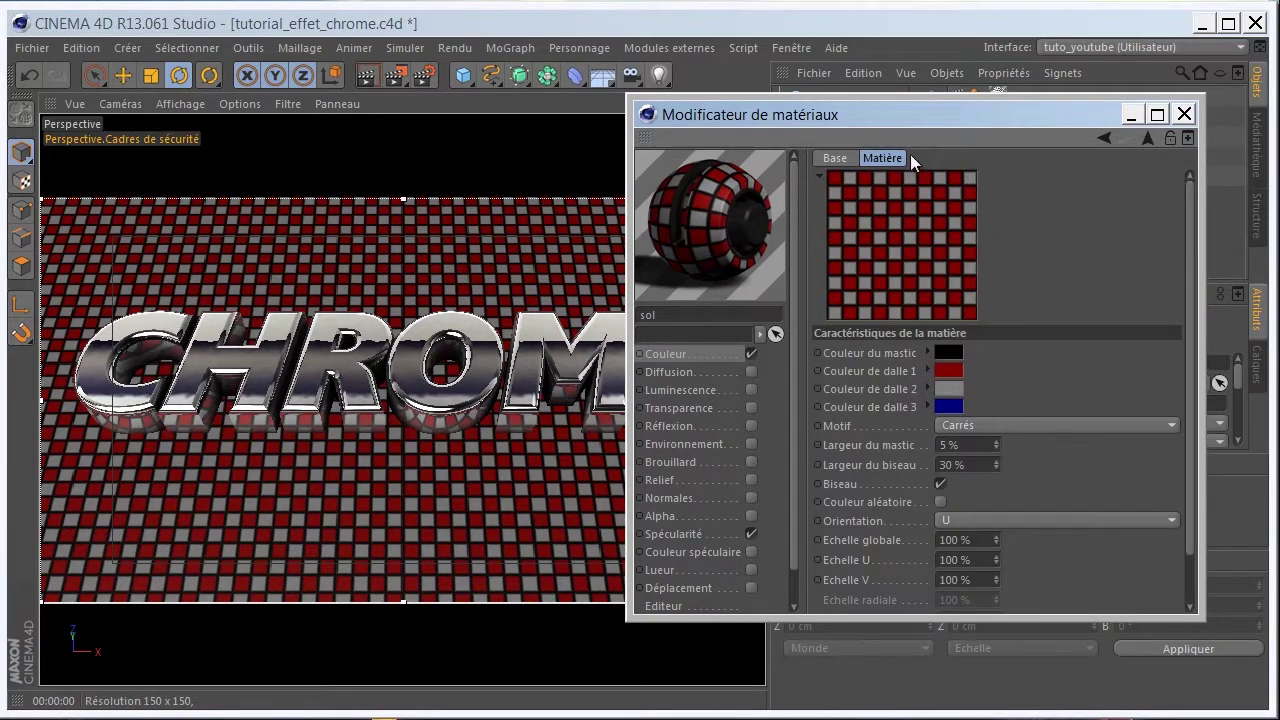
{"action": "left_click_drag", "start_coordinate": [893, 121], "coordinate": [649, 38]}
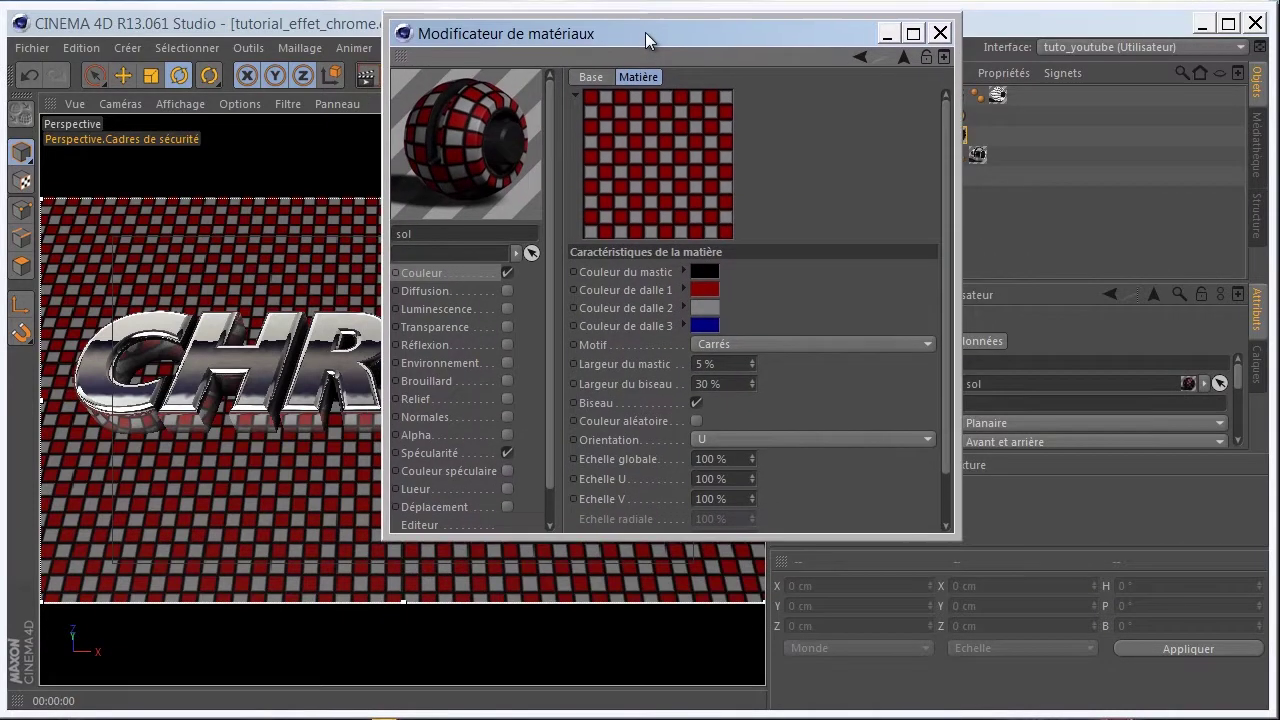
{"action": "left_click_drag", "start_coordinate": [953, 533], "coordinate": [1062, 676]}
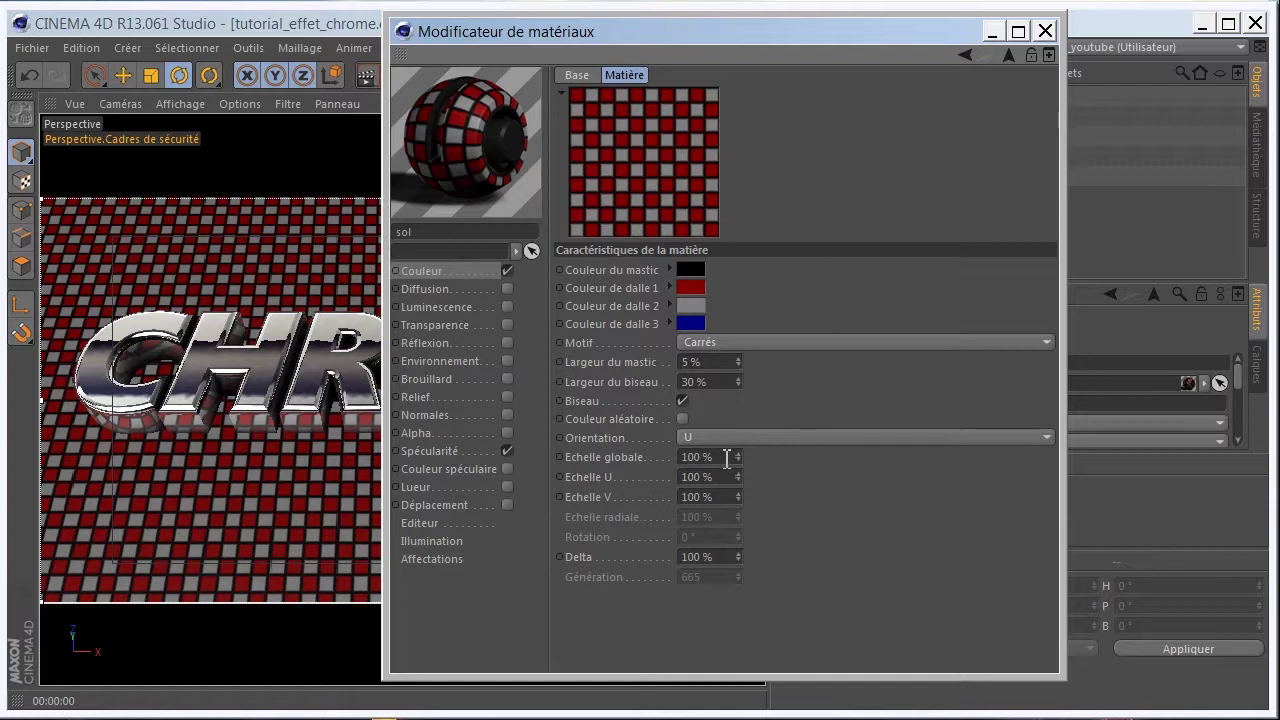
Set the Carrelage Echelle globale to 30 %
{"action": "left_click_drag", "start_coordinate": [726, 457], "coordinate": [649, 461]}
{"action": "type", "text": "30"}
{"action": "key", "text": "Return"}
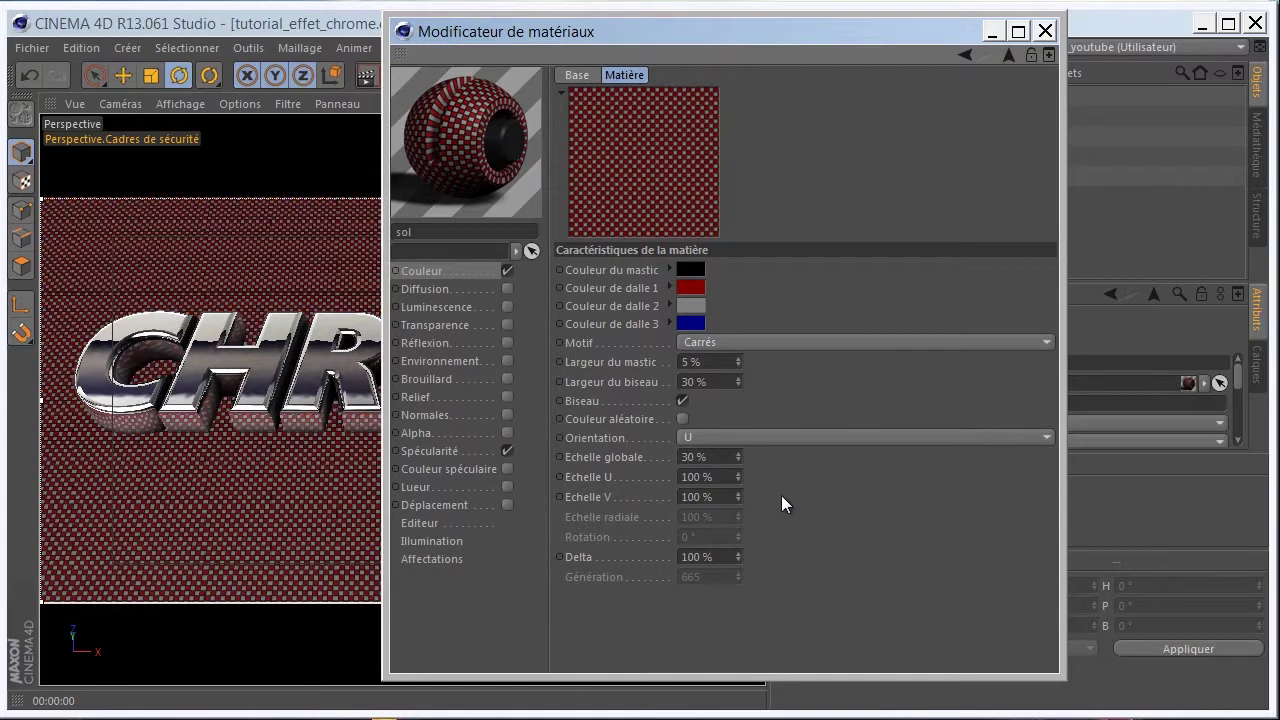
Switch the tile pattern to Canevas and expand the Couleur de dalle 1 and 2 pickers
{"action": "left_click_drag", "start_coordinate": [619, 35], "coordinate": [829, 65]}
{"action": "left_click", "coordinate": [912, 370]}
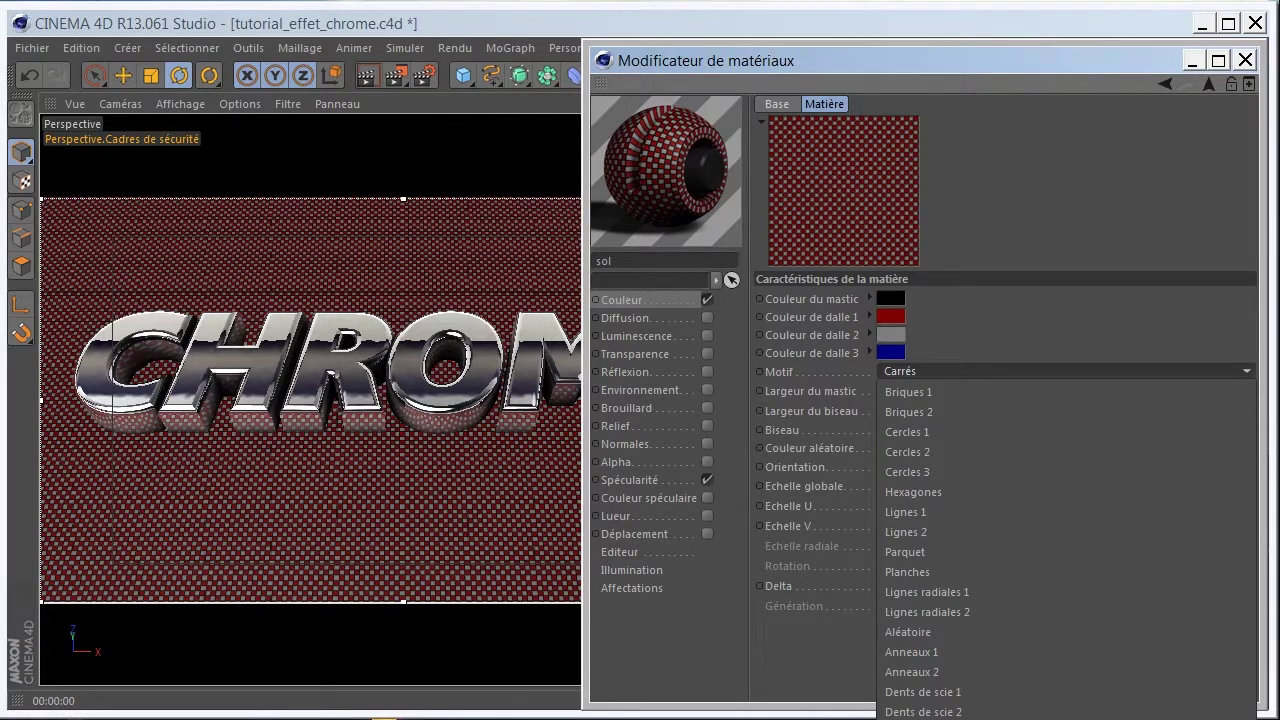
{"action": "left_click", "coordinate": [910, 715]}
{"action": "left_click_drag", "start_coordinate": [838, 53], "coordinate": [580, 33]}
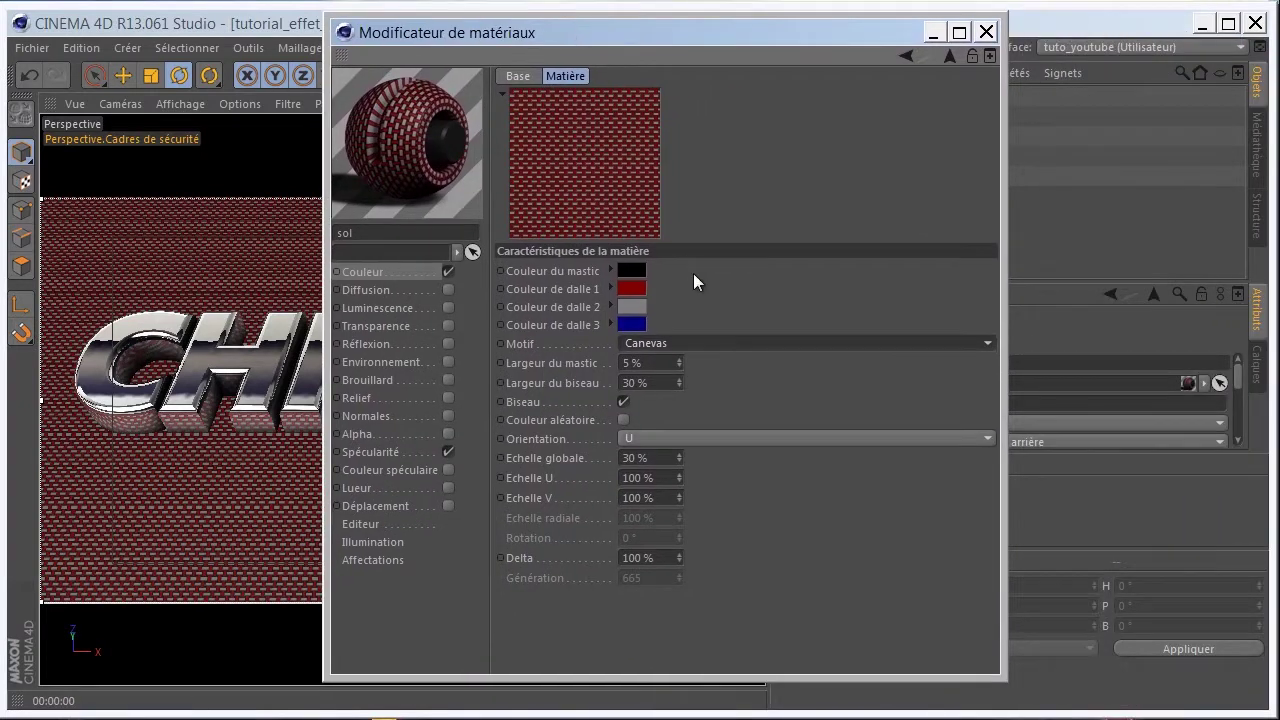
{"action": "left_click", "coordinate": [661, 344]}
{"action": "left_click", "coordinate": [663, 344]}
{"action": "mouse_move", "coordinate": [688, 37]}
{"action": "left_mouse_down"}
{"action": "mouse_move", "coordinate": [993, 59]}
{"action": "mouse_move", "coordinate": [944, 38]}
{"action": "left_mouse_up"}
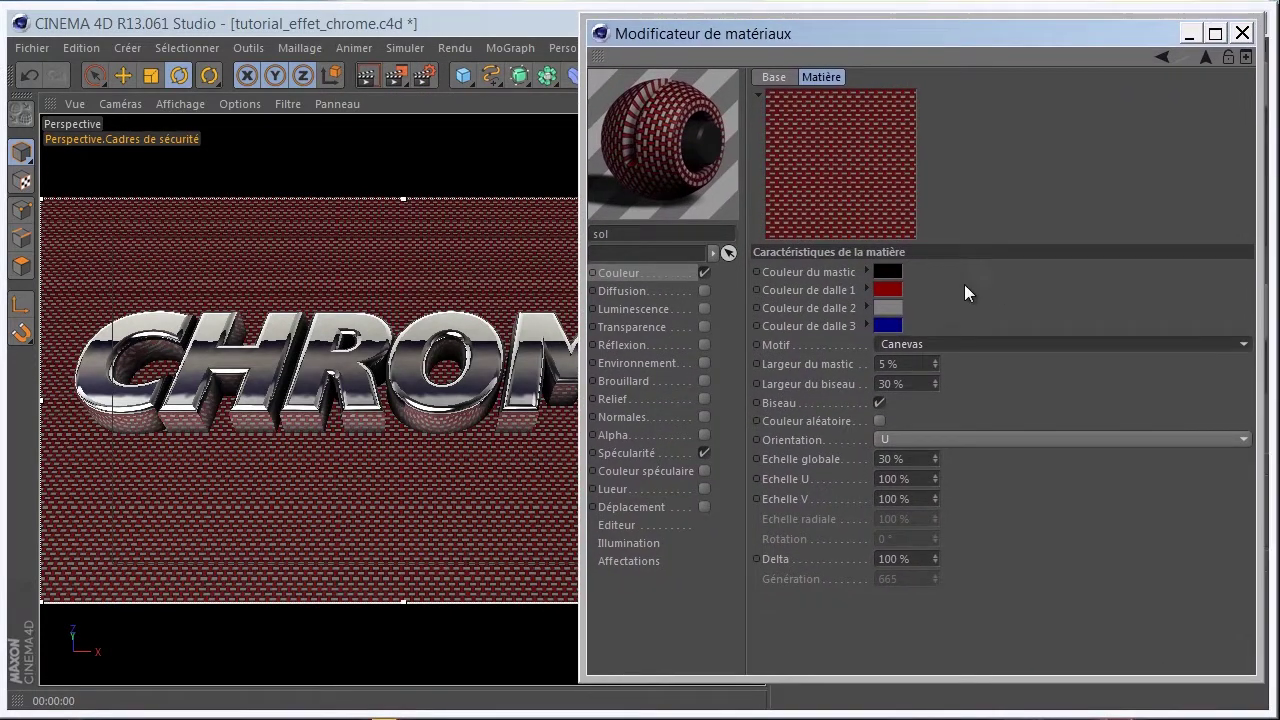
{"action": "left_click", "coordinate": [864, 306]}
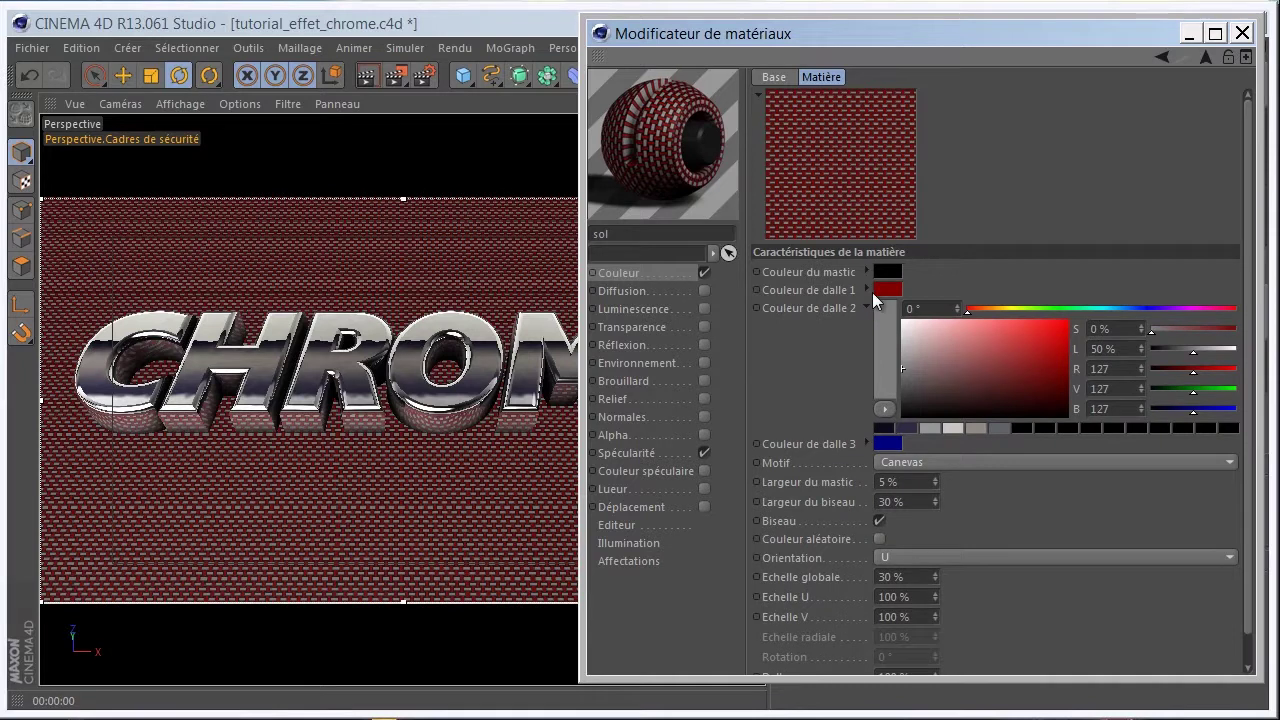
{"action": "left_click", "coordinate": [867, 288]}
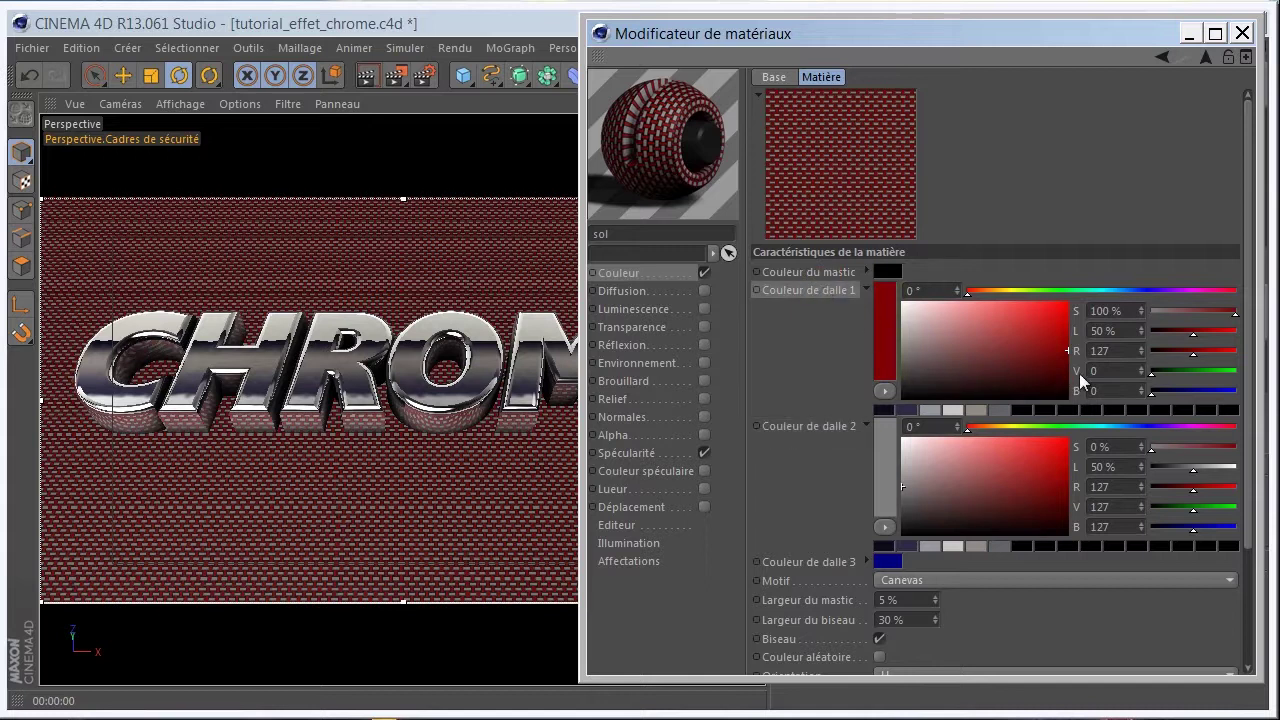
Set the floor's first tile colour to RGB 35/37/38
{"action": "double_click", "coordinate": [1100, 350]}
{"action": "type", "text": "35"}
{"action": "key", "text": "Tab"}
{"action": "type", "text": "37"}
{"action": "key", "text": "Tab"}
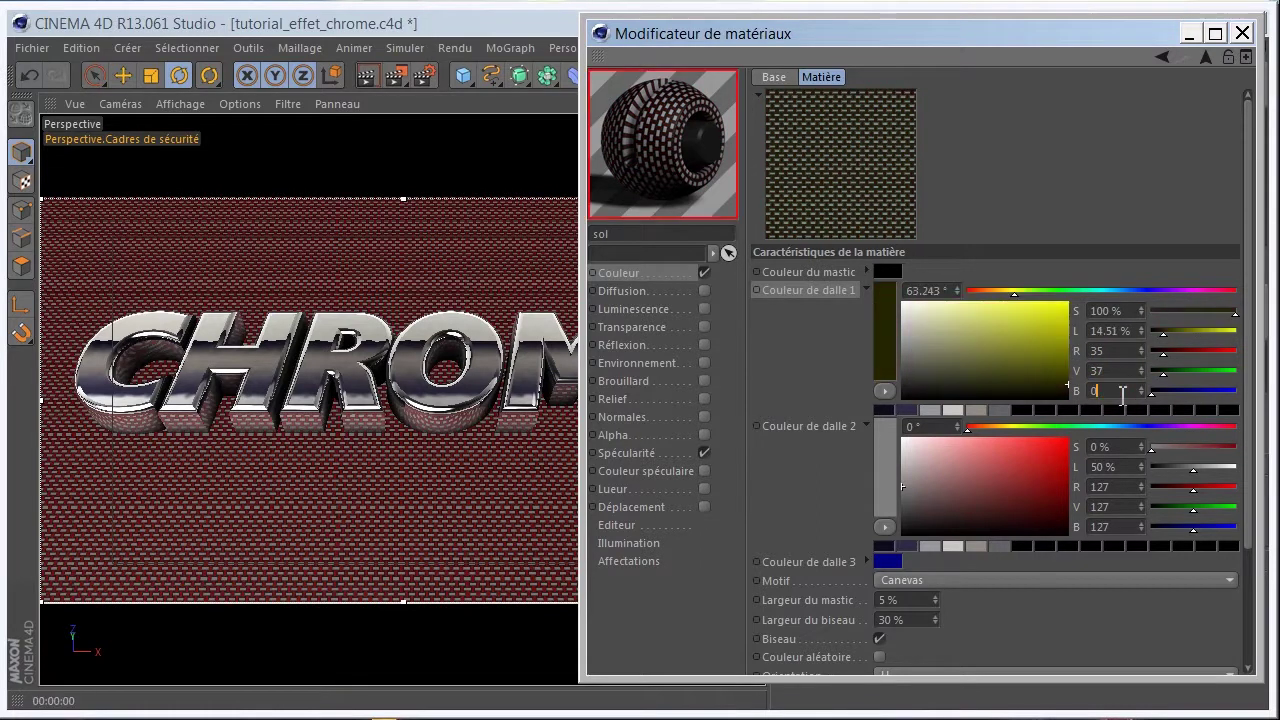
{"action": "type", "text": "38"}
{"action": "key", "text": "Return"}
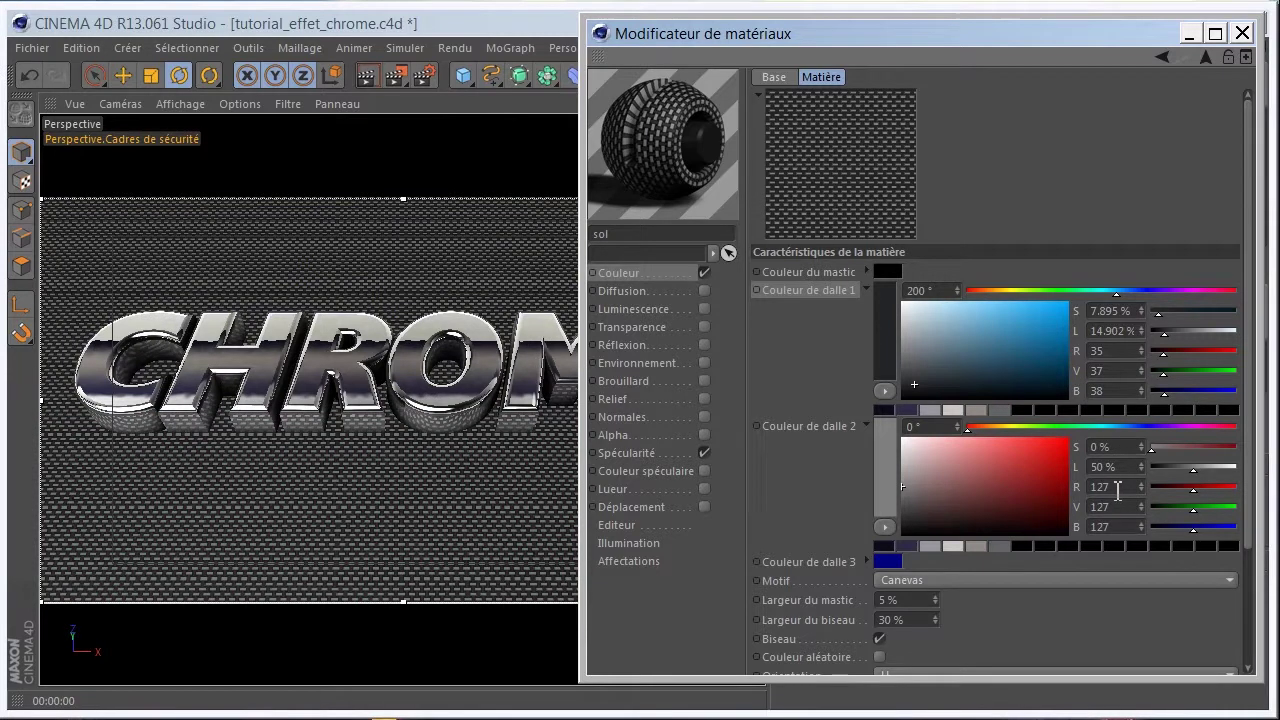
Set the second tile colour to RGB 120/125/125 and collapse both colour pickers
{"action": "double_click", "coordinate": [1118, 488]}
{"action": "type", "text": "120"}
{"action": "key", "text": "Return"}
{"action": "double_click", "coordinate": [1125, 507]}
{"action": "type", "text": "125"}
{"action": "key", "text": "Return"}
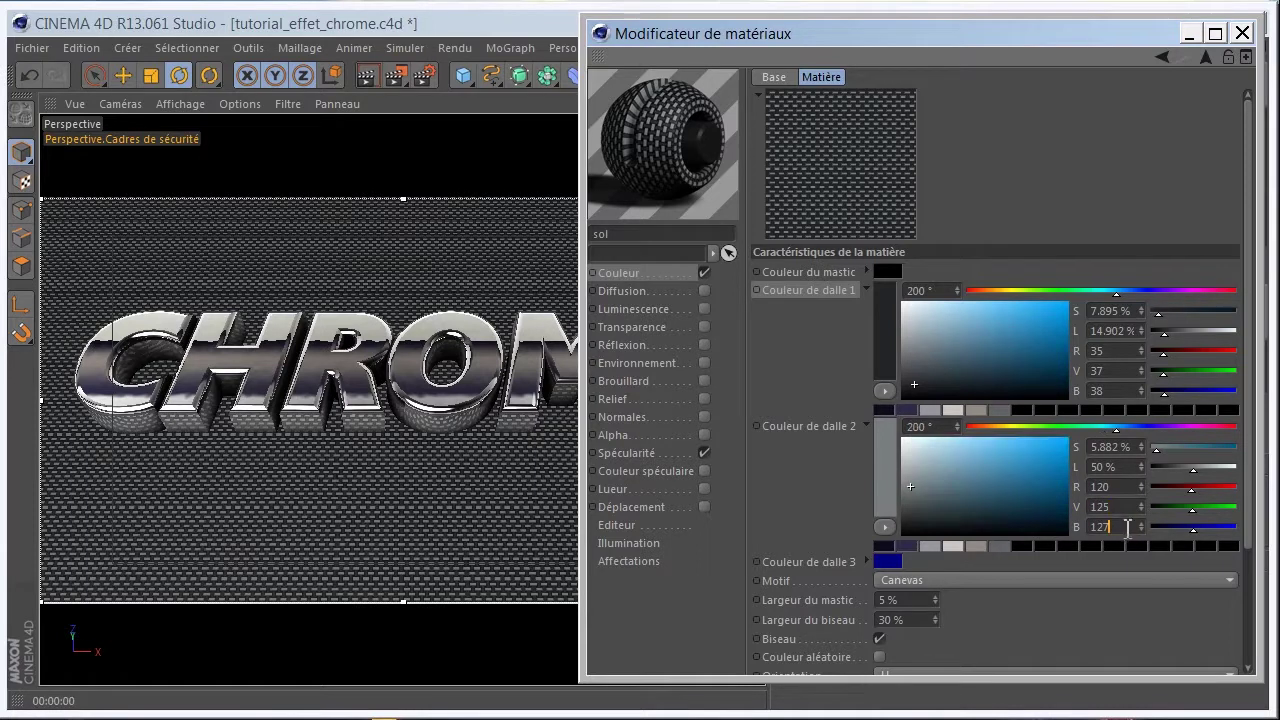
{"action": "double_click", "coordinate": [1112, 527]}
{"action": "type", "text": "125"}
{"action": "key", "text": "Return"}
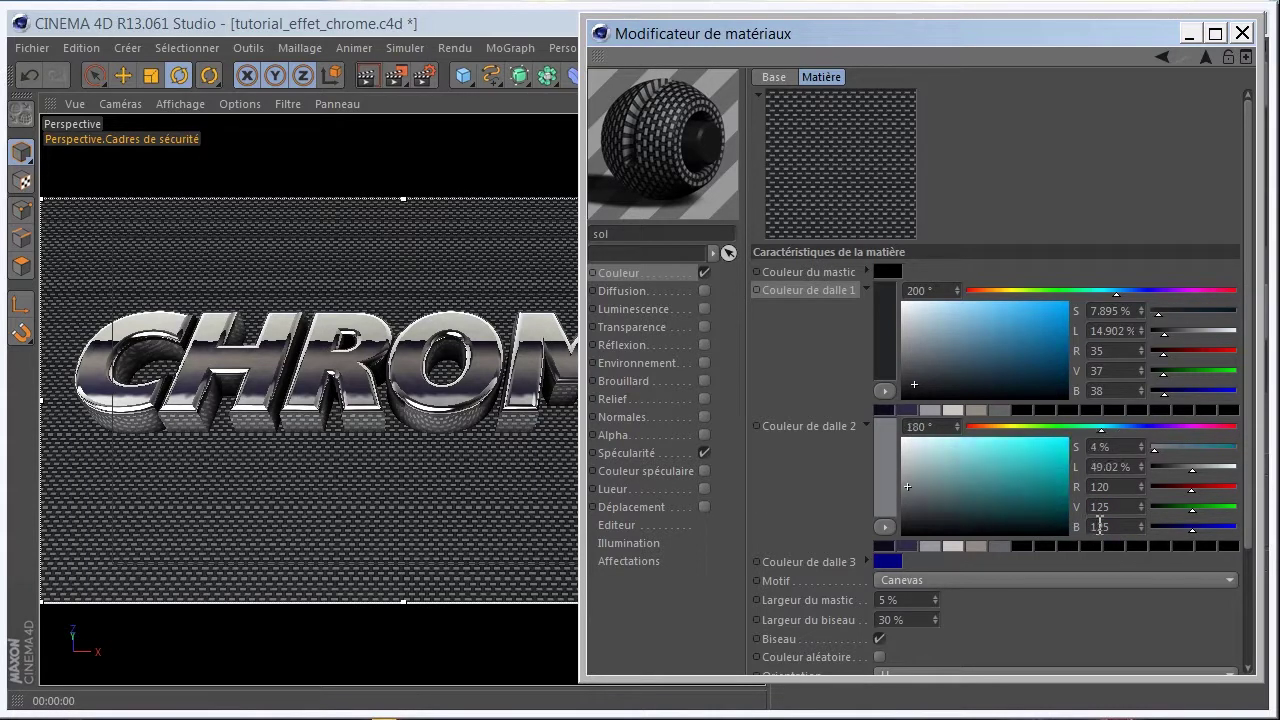
{"action": "left_click", "coordinate": [866, 289]}
{"action": "left_click", "coordinate": [866, 308]}
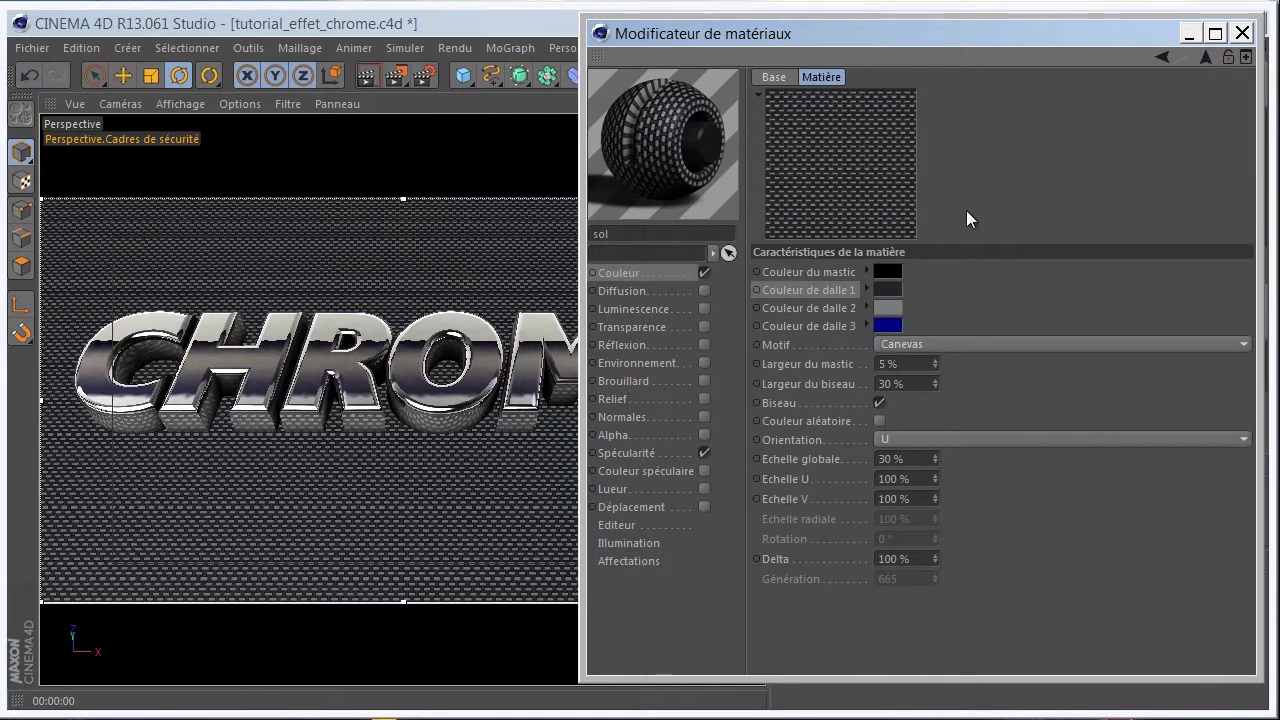
Copy the colour channel's tile texture and paste it into the Relief channel
{"action": "left_click", "coordinate": [1160, 57]}
{"action": "left_click_drag", "start_coordinate": [940, 36], "coordinate": [875, 37]}
{"action": "left_click", "coordinate": [801, 268]}
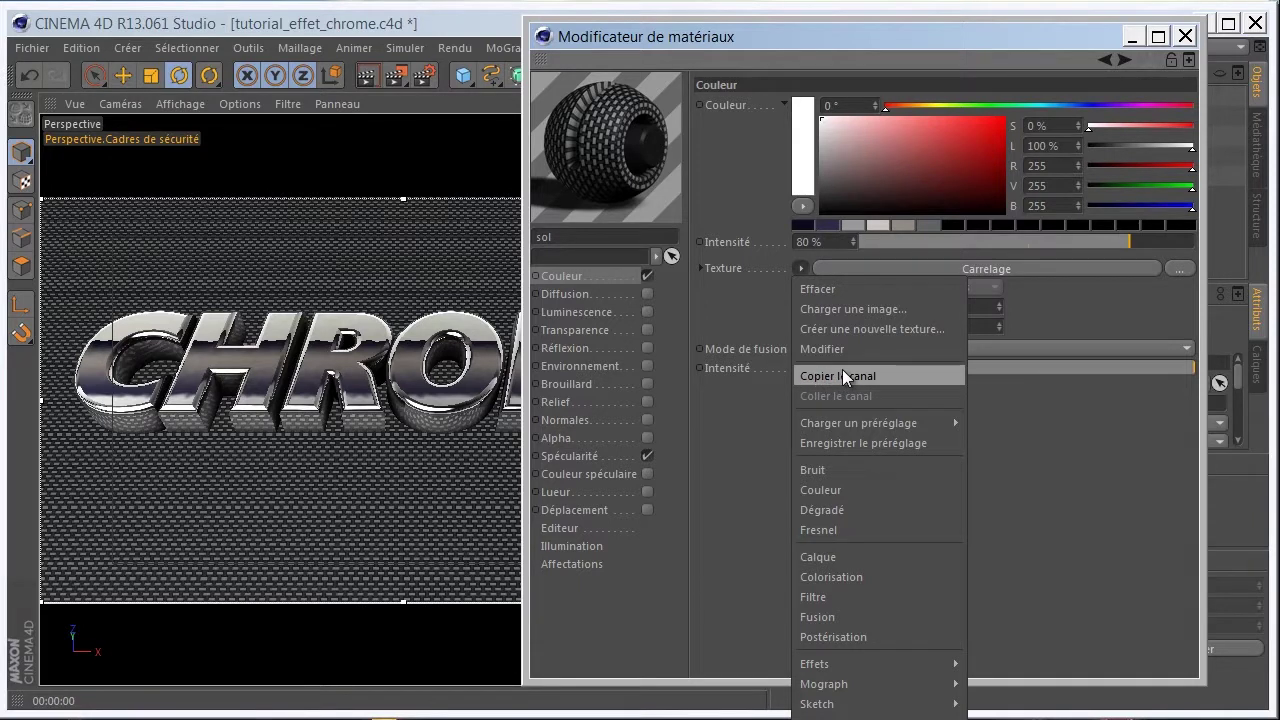
{"action": "left_click", "coordinate": [840, 375]}
{"action": "left_click", "coordinate": [587, 402]}
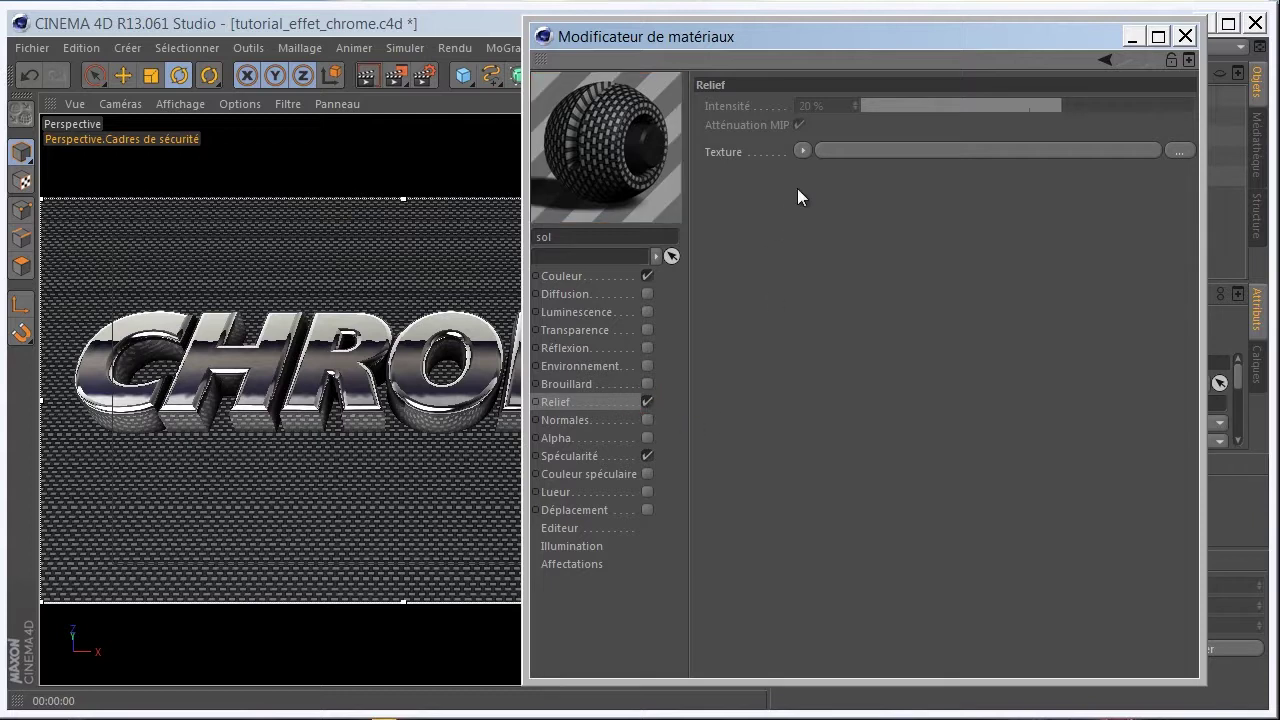
{"action": "left_click", "coordinate": [803, 150]}
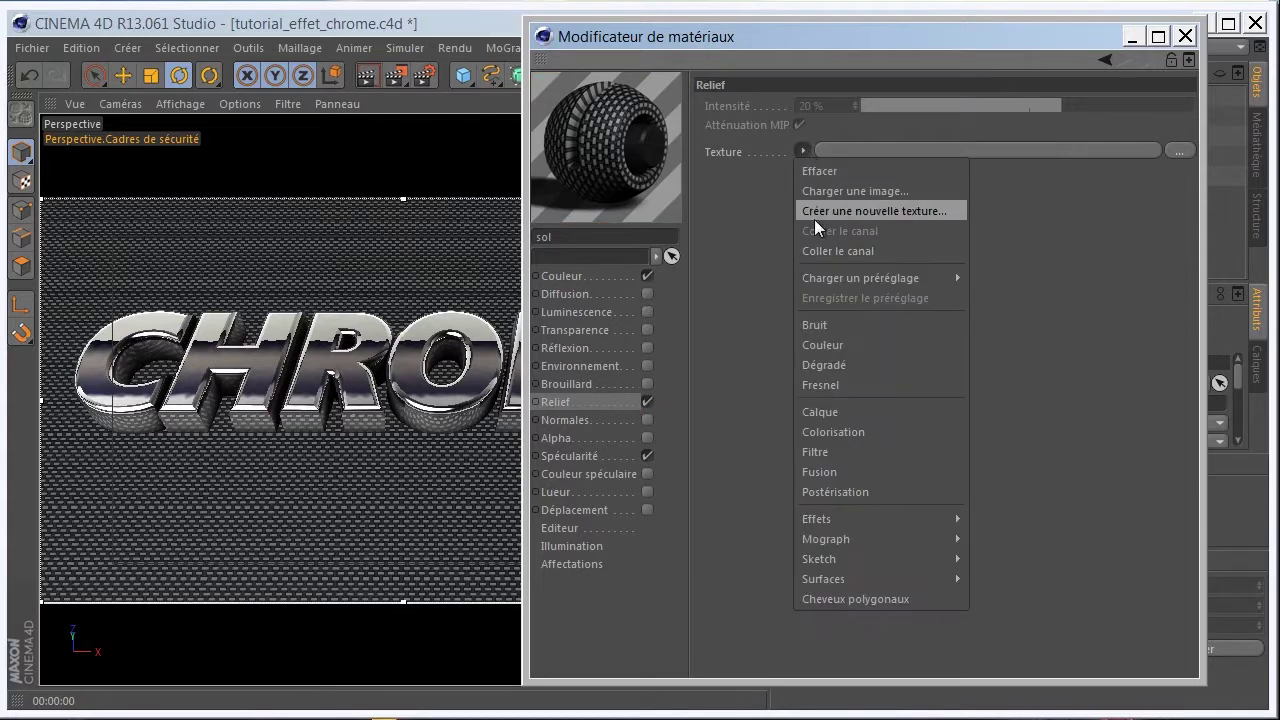
{"action": "left_click", "coordinate": [836, 250]}
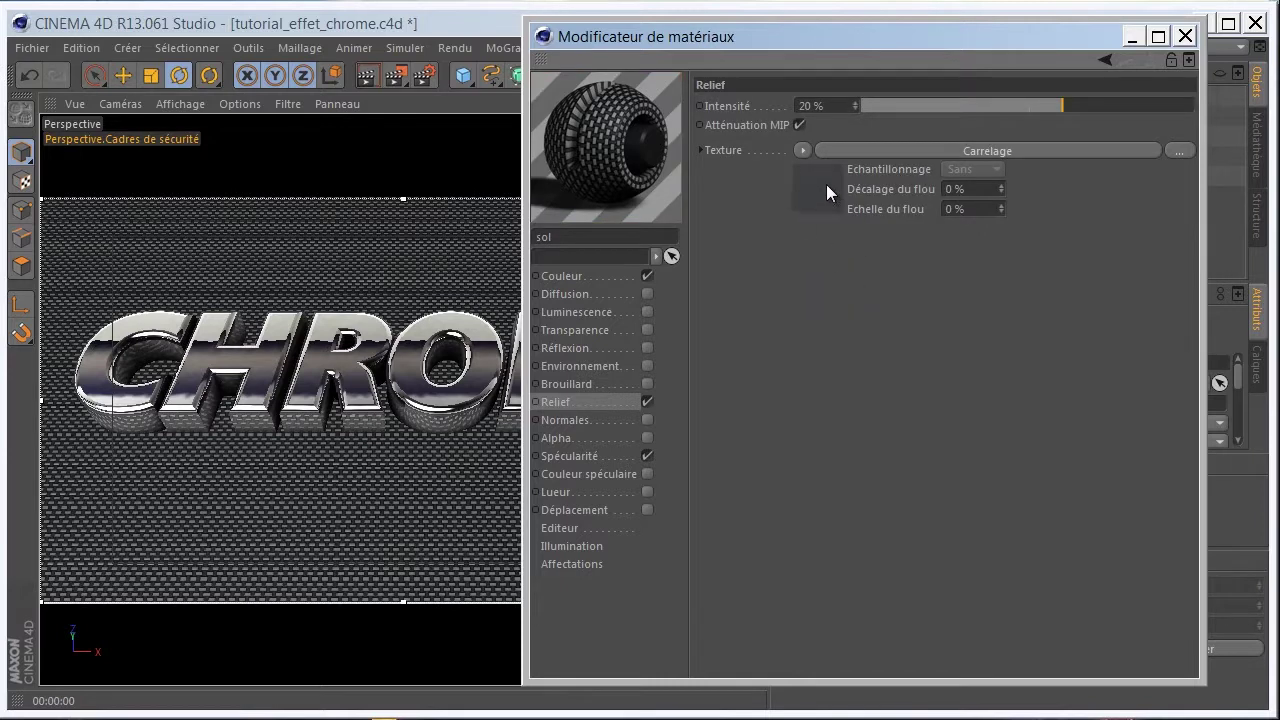
Set relief intensity to 50% and make both relief tile colours pure white
{"action": "left_click", "coordinate": [836, 105]}
{"action": "type", "text": "50"}
{"action": "key", "text": "Return"}
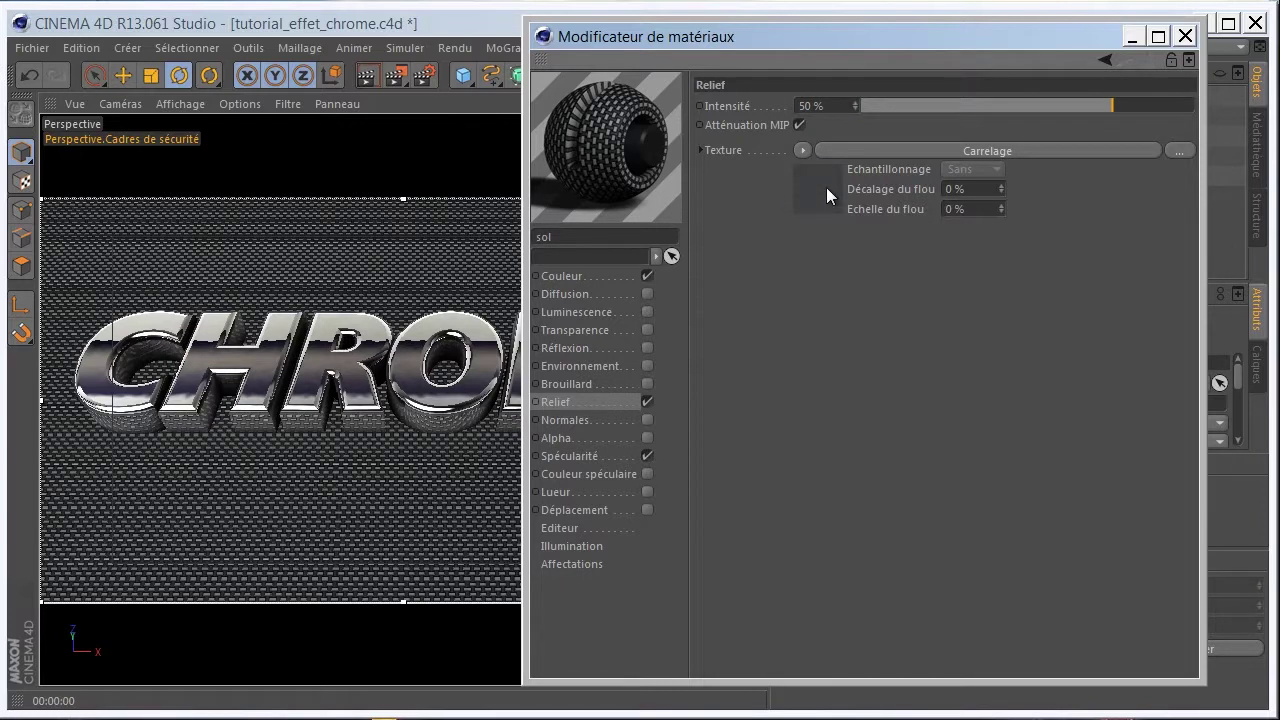
{"action": "left_click", "coordinate": [826, 187]}
{"action": "left_click", "coordinate": [810, 316]}
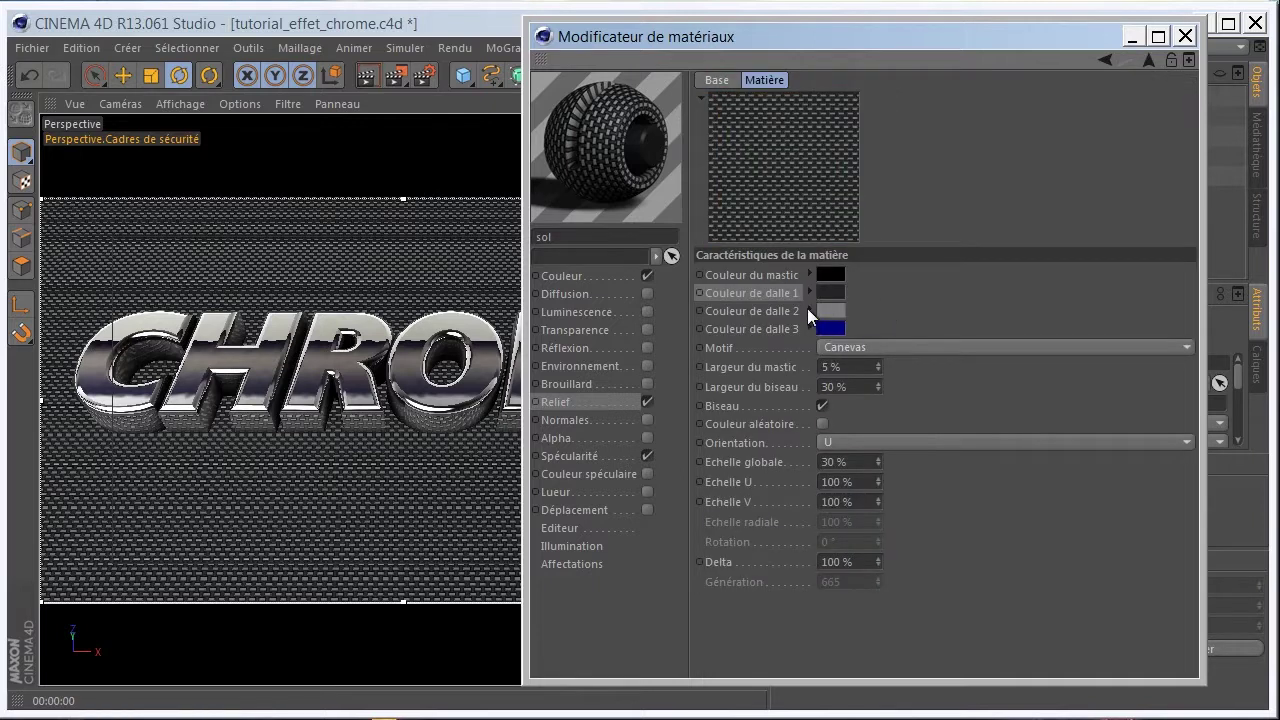
{"action": "left_click", "coordinate": [810, 291]}
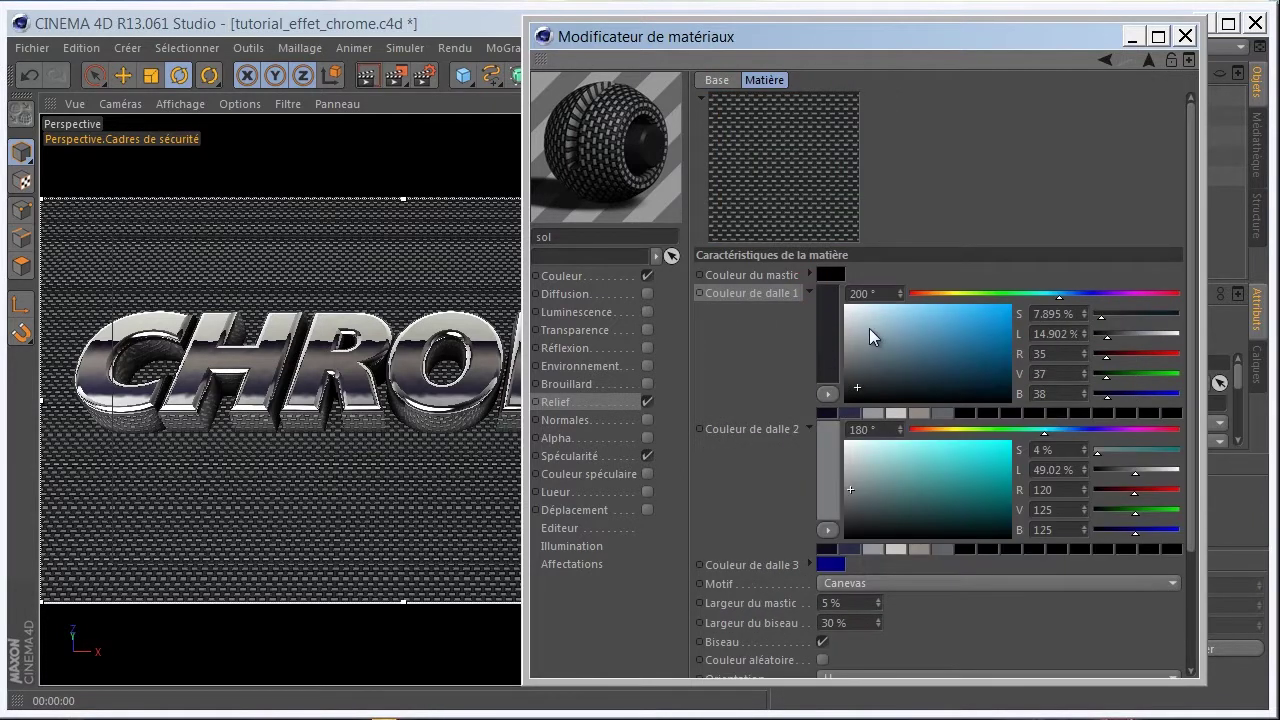
{"action": "left_click_drag", "start_coordinate": [852, 316], "coordinate": [836, 303]}
{"action": "left_click", "coordinate": [846, 443]}
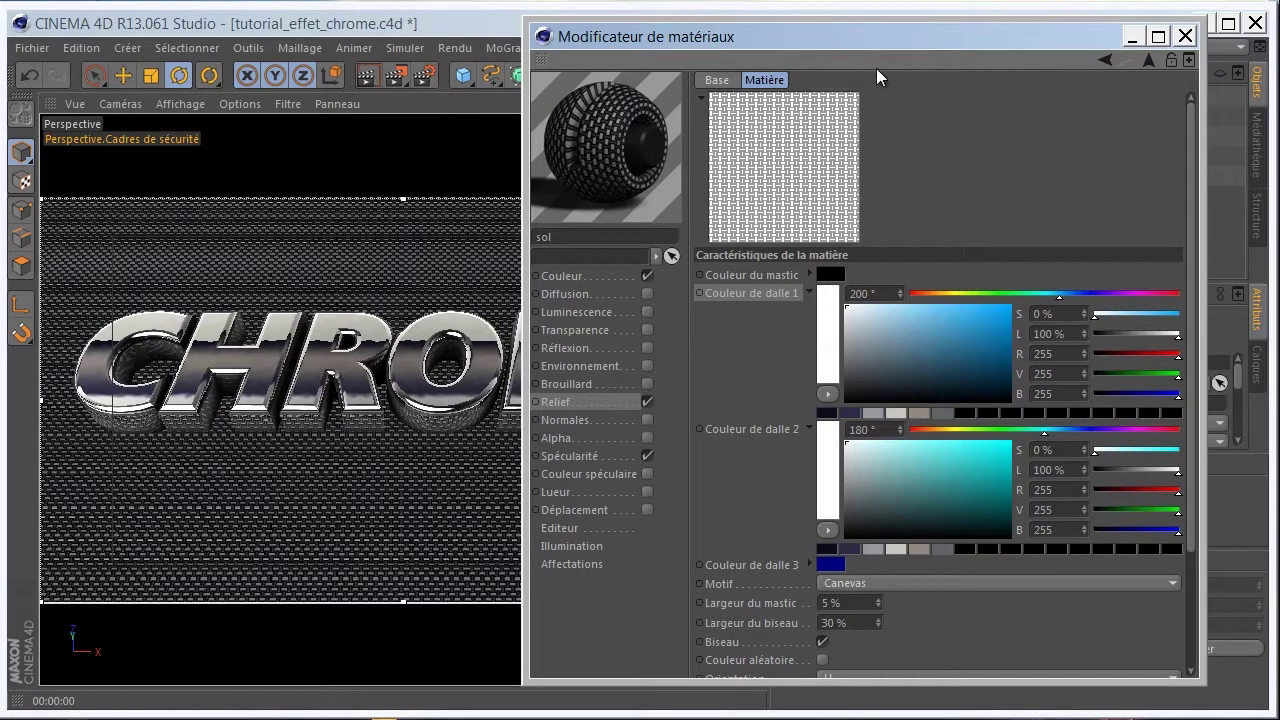
{"action": "left_click", "coordinate": [1105, 60]}
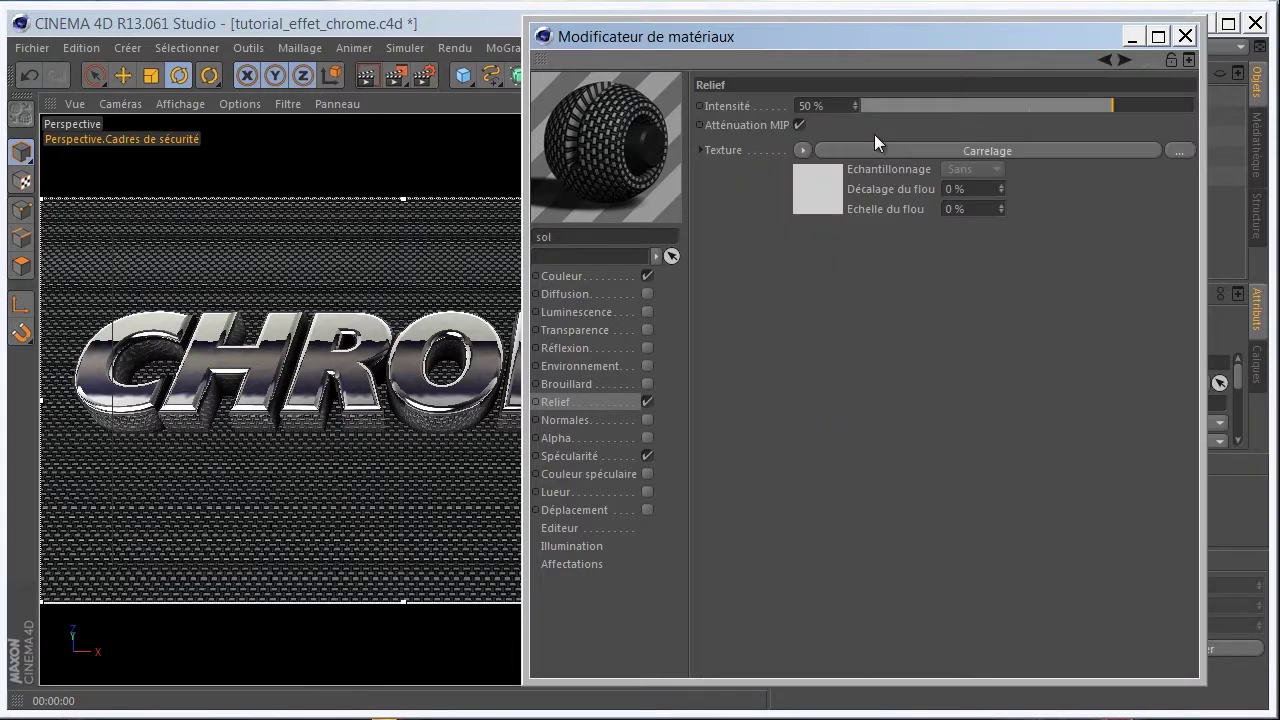
Set specular width 30%, height 250%, falloff -10% and inner width 10%
{"action": "left_click", "coordinate": [603, 455]}
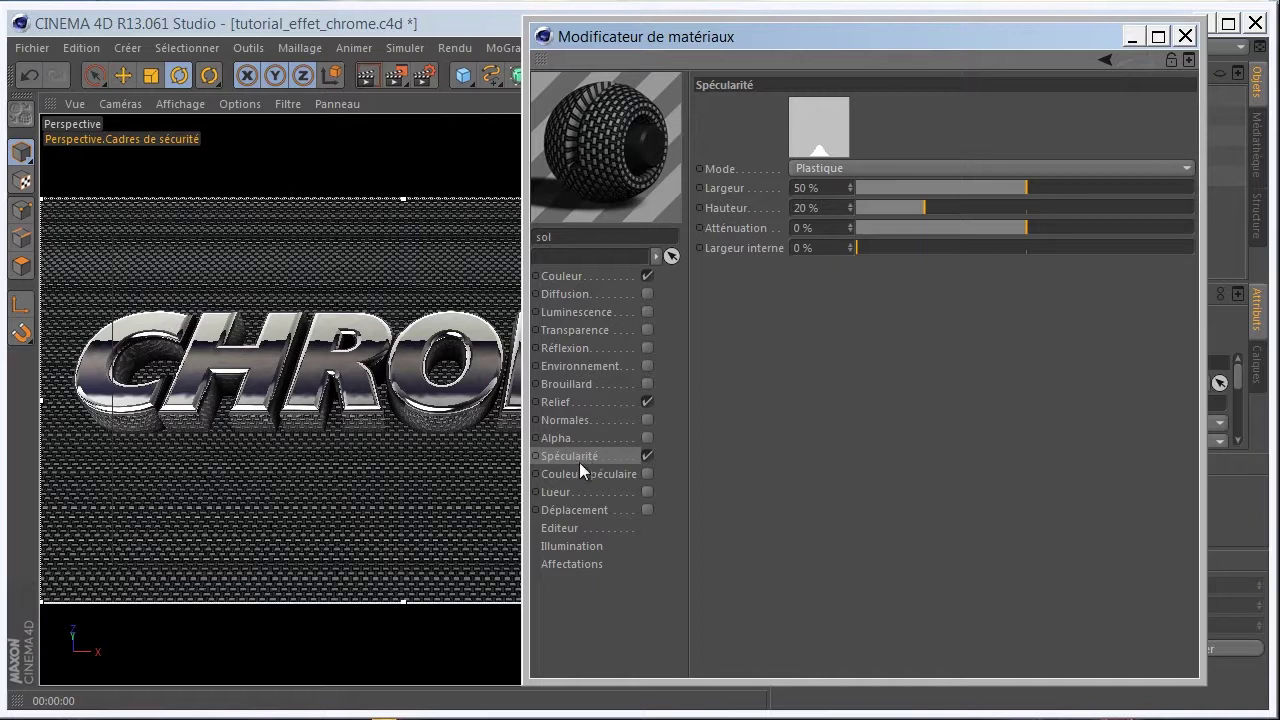
{"action": "double_click", "coordinate": [805, 187]}
{"action": "type", "text": "30"}
{"action": "key", "text": "Return"}
{"action": "double_click", "coordinate": [818, 207]}
{"action": "type", "text": "25"}
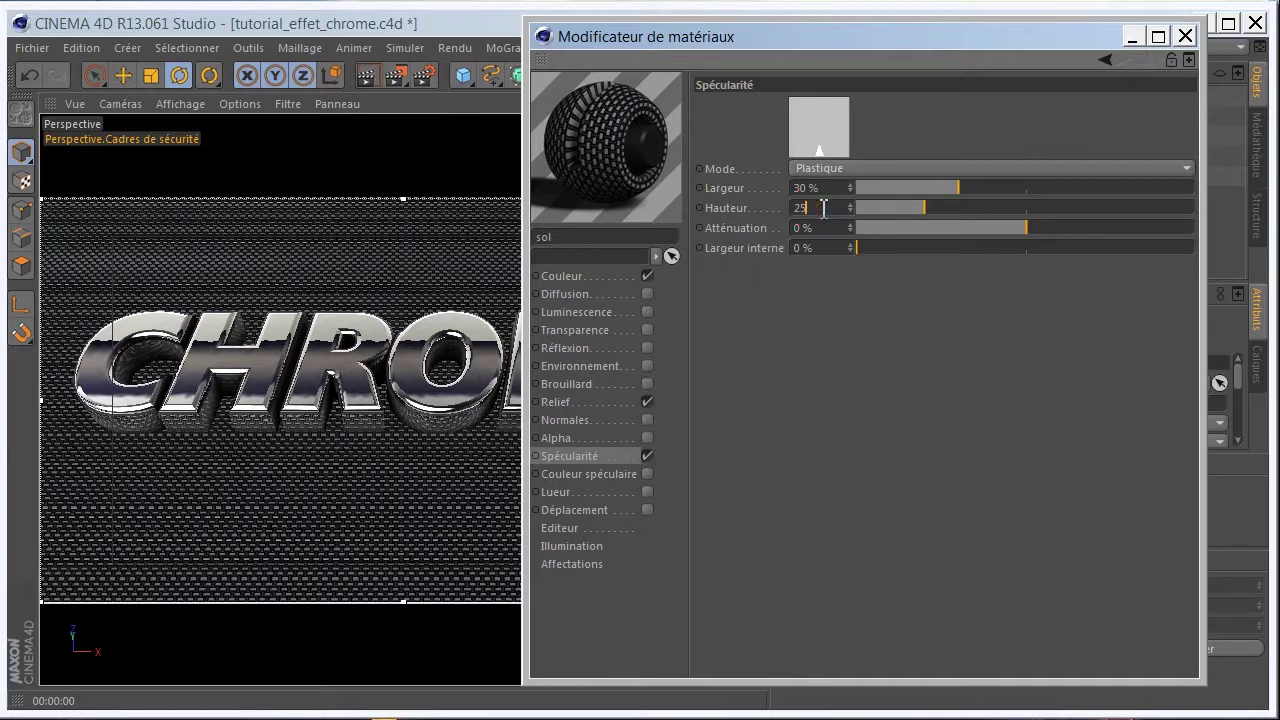
{"action": "key", "text": "Return"}
{"action": "double_click", "coordinate": [800, 228]}
{"action": "type", "text": "-10"}
{"action": "key", "text": "Return"}
{"action": "double_click", "coordinate": [826, 247]}
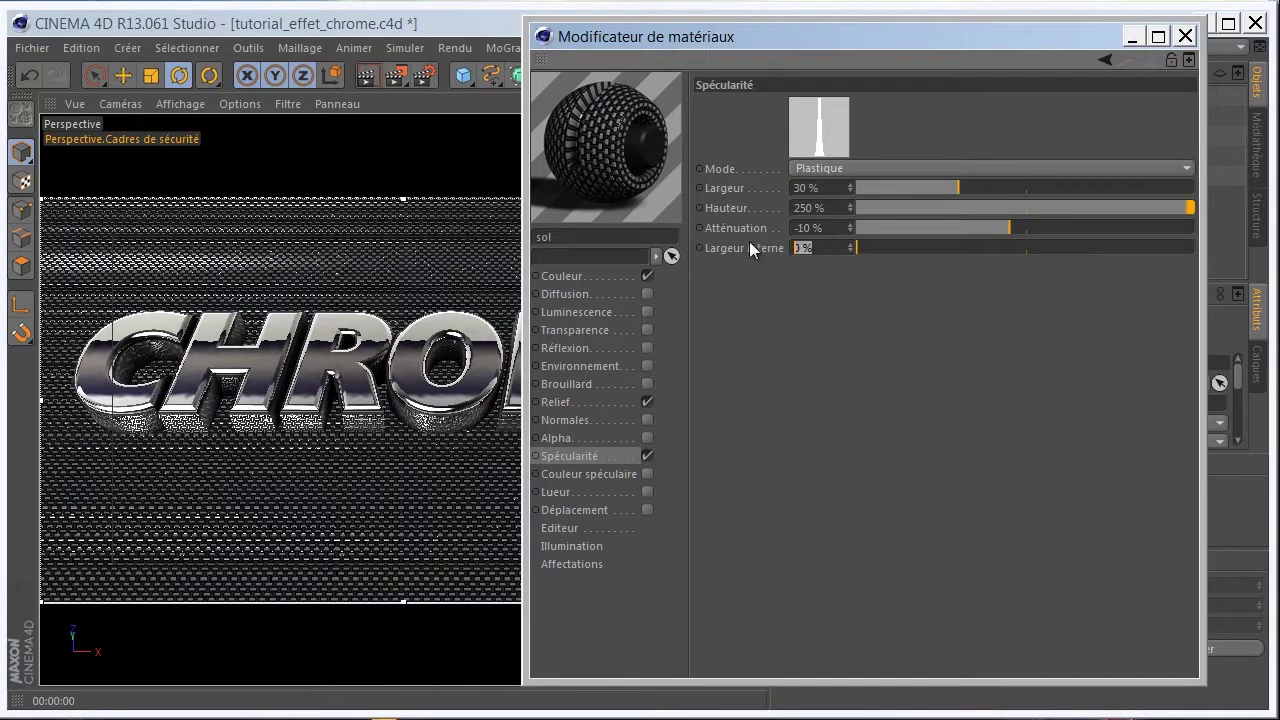
{"action": "type", "text": "10"}
{"action": "key", "text": "Return"}
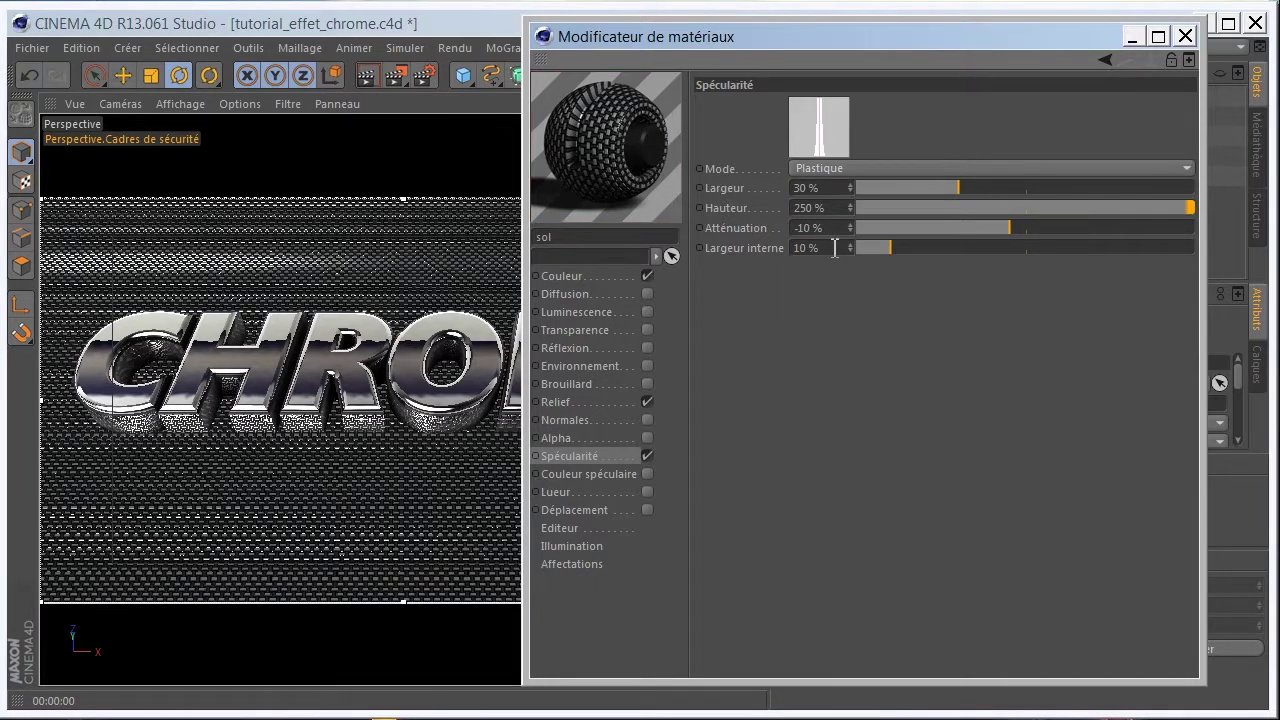
Toggle specularity off and on to compare, then close the material editor
{"action": "left_click", "coordinate": [647, 455]}
{"action": "left_click", "coordinate": [647, 455]}
{"action": "mouse_move", "coordinate": [525, 20]}
{"action": "left_mouse_down"}
{"action": "mouse_move", "coordinate": [714, 117]}
{"action": "mouse_move", "coordinate": [818, 112]}
{"action": "left_mouse_up"}
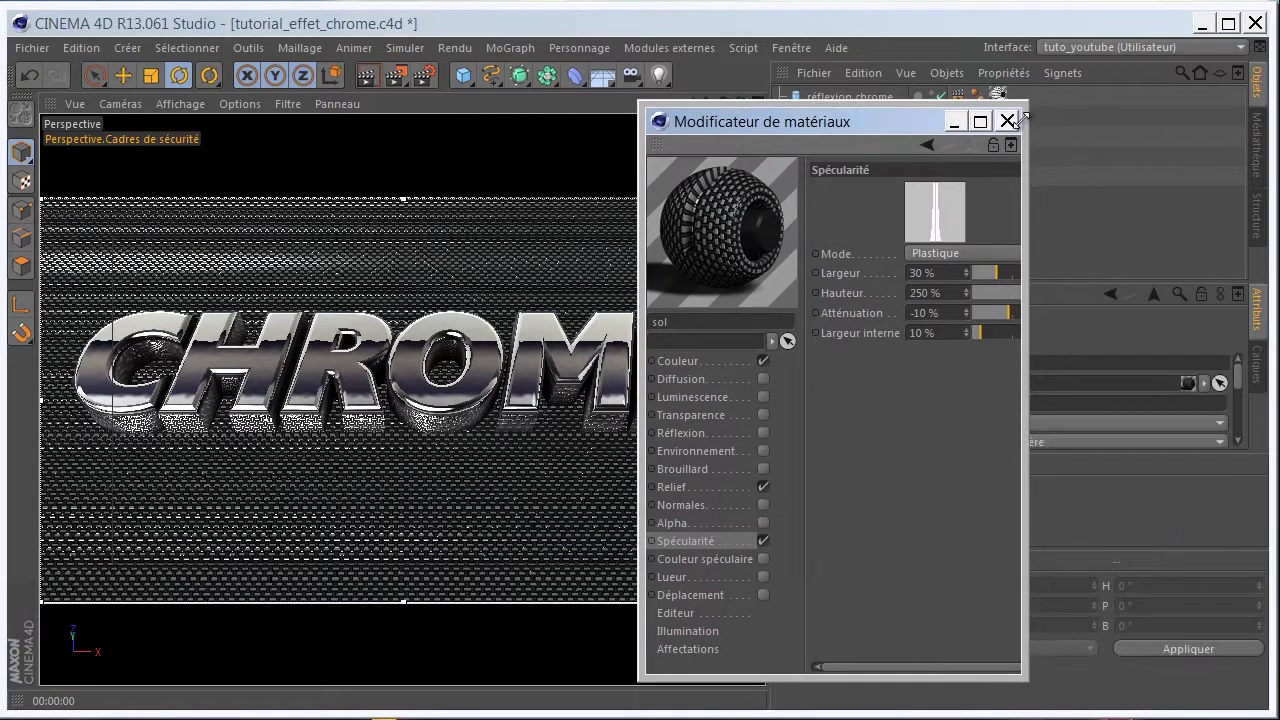
{"action": "key", "text": "alt+F4"}
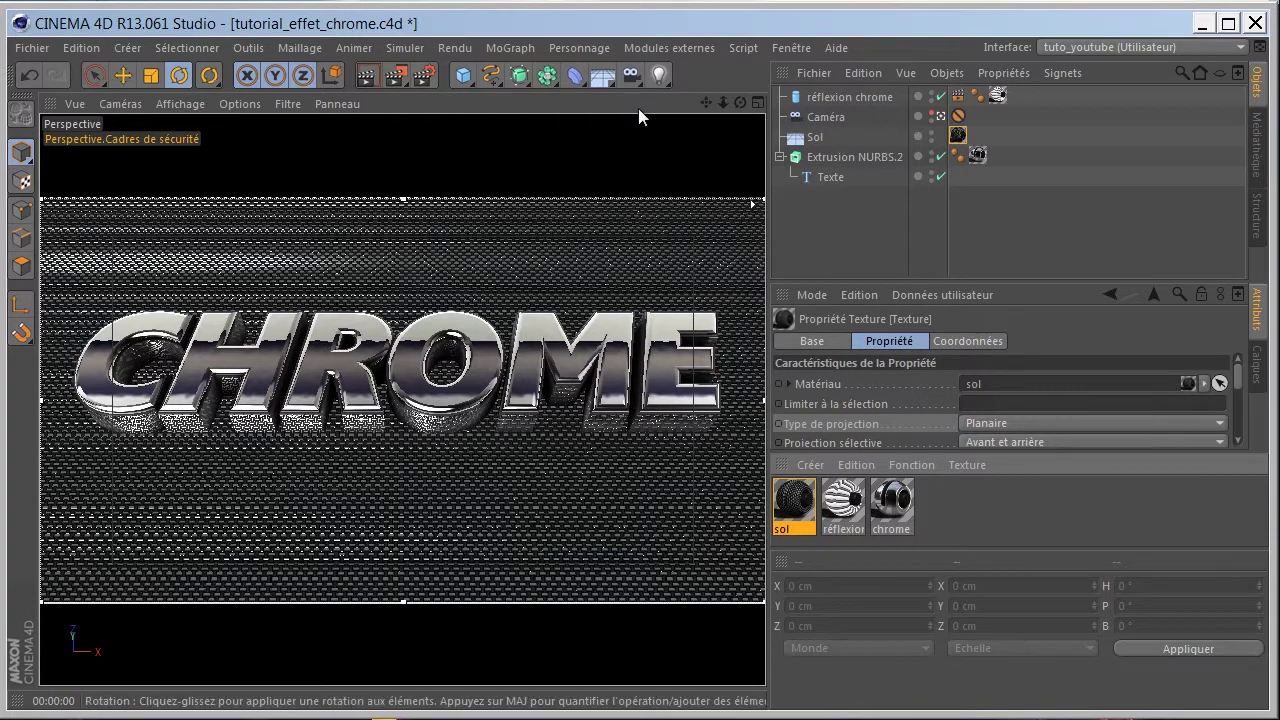
{"action": "left_click", "coordinate": [397, 72]}
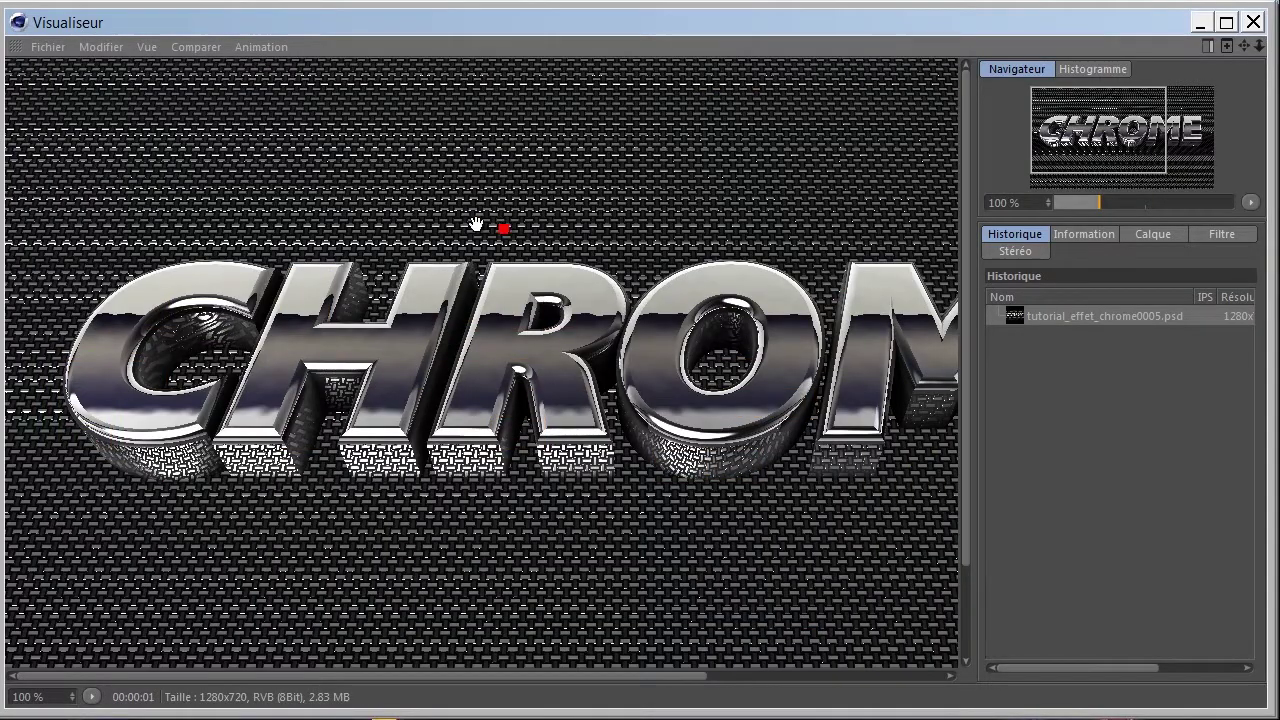
{"action": "left_click_drag", "start_coordinate": [477, 223], "coordinate": [389, 223]}
{"action": "scroll", "coordinate": [443, 250], "scroll_direction": "down", "scroll_amount": 2}
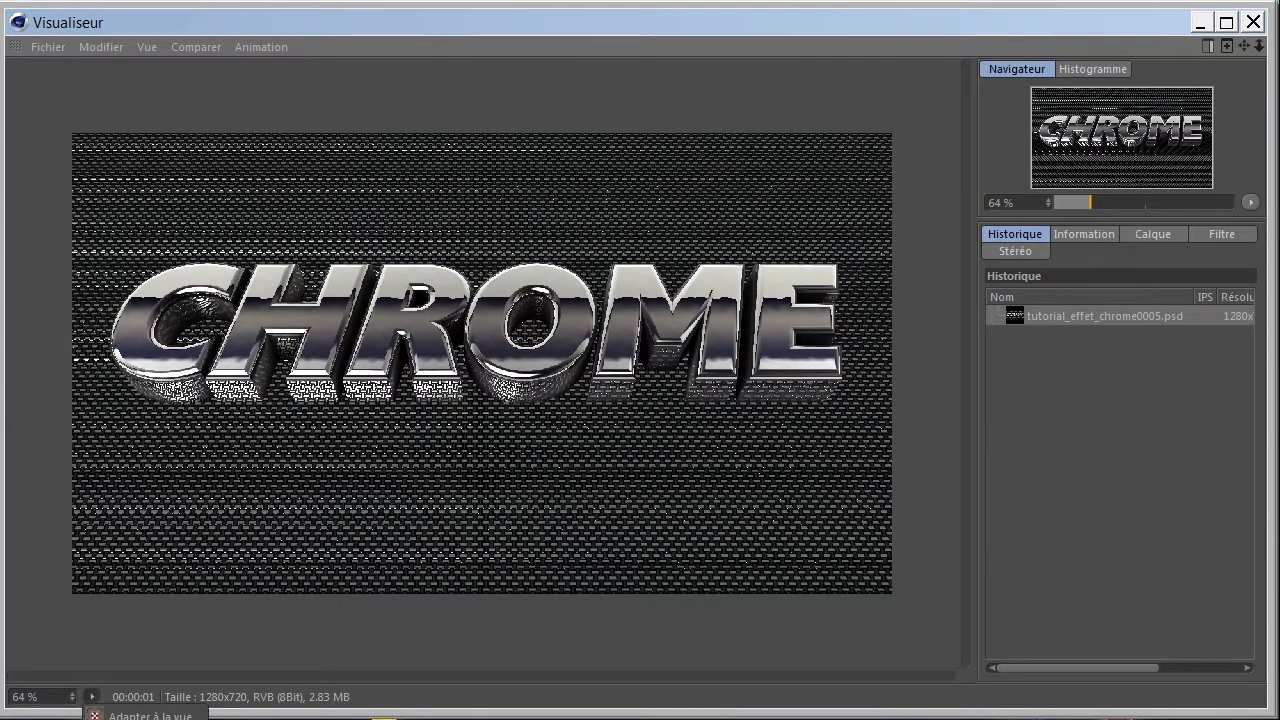
{"action": "scroll", "coordinate": [119, 678], "scroll_direction": "down", "scroll_amount": 1}
{"action": "left_click", "coordinate": [25, 696]}
{"action": "key", "text": "Return"}
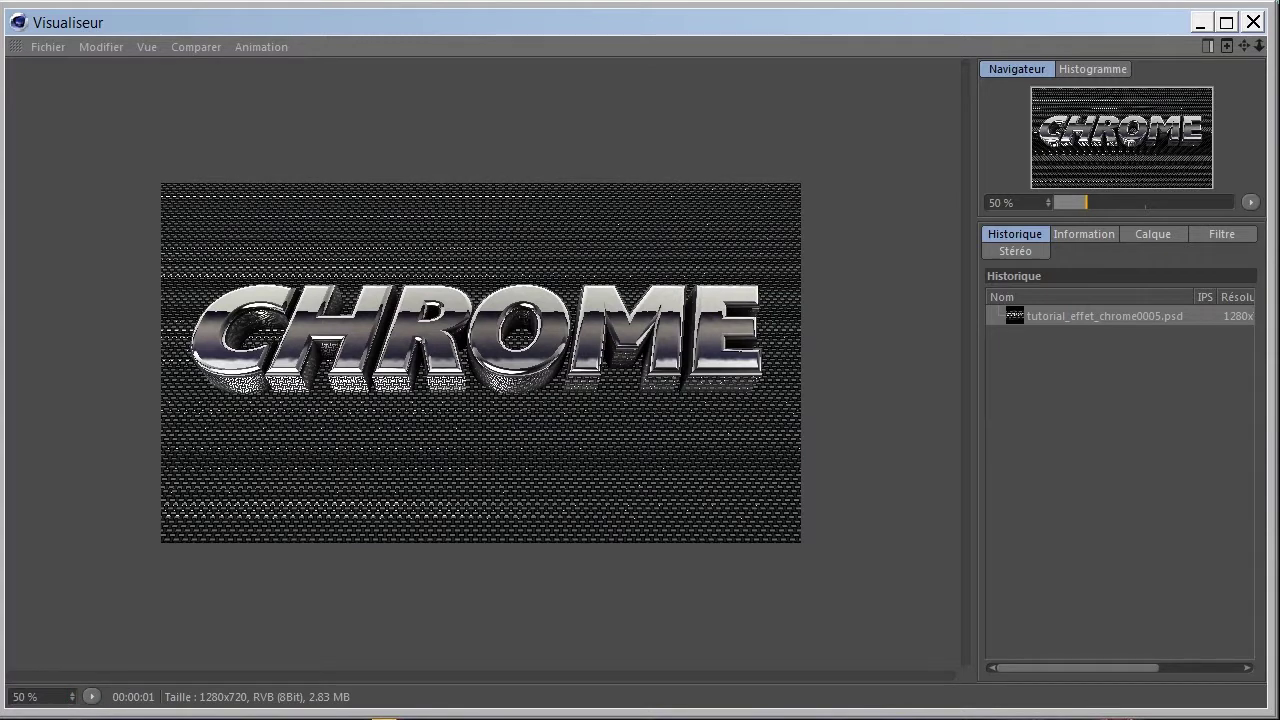
{"action": "left_click", "coordinate": [1253, 21]}
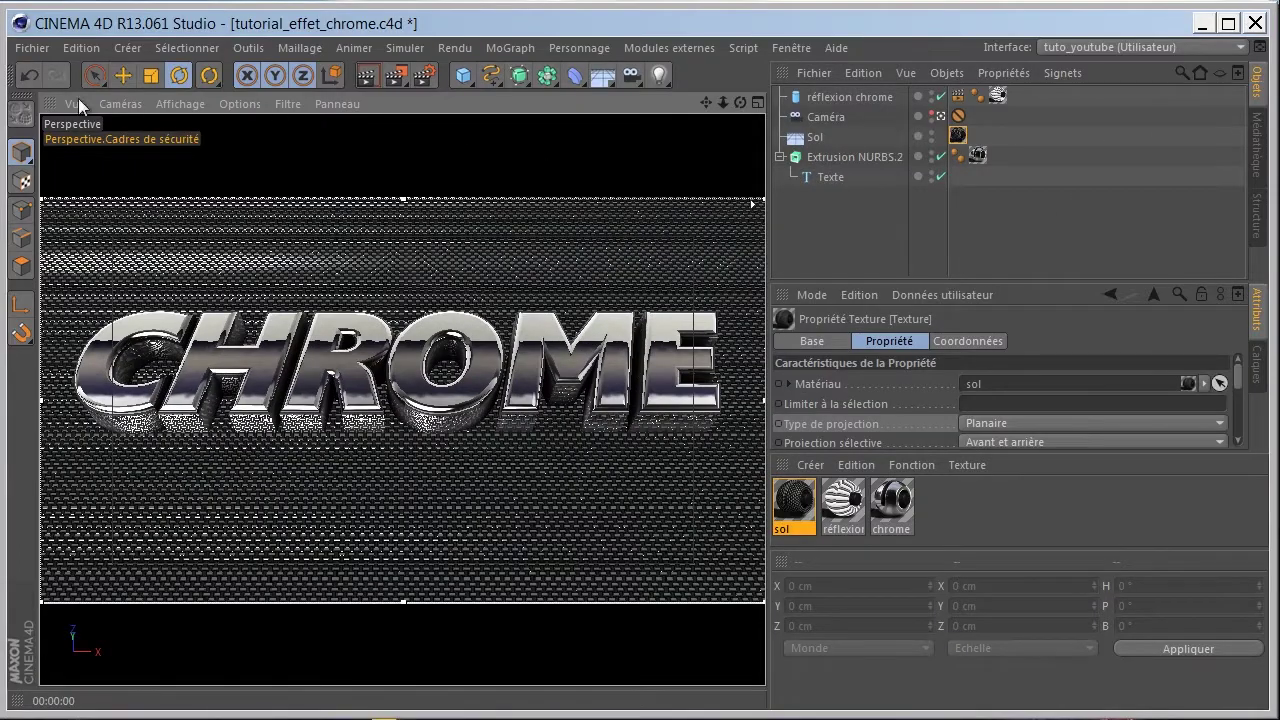
Merge tuto_chrome_lumieres.c4d into the scene and deselect the merged lights
{"action": "left_click", "coordinate": [44, 45]}
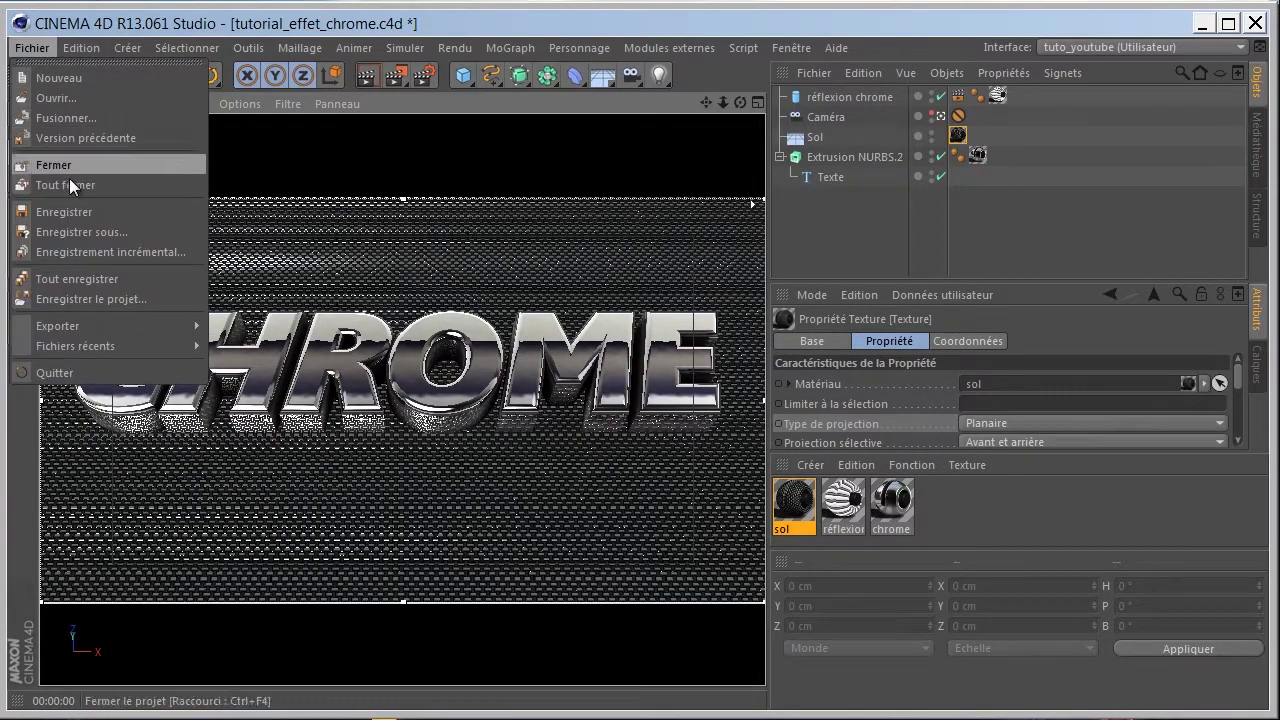
{"action": "left_click", "coordinate": [88, 119]}
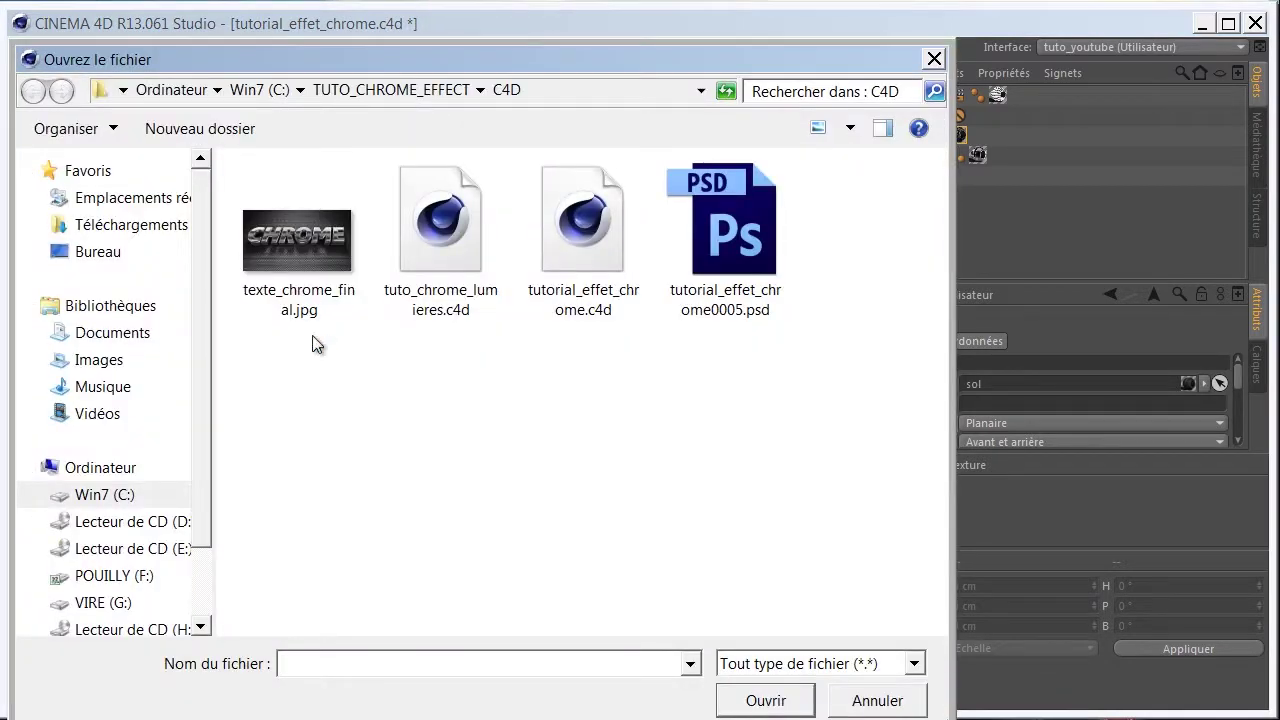
{"action": "left_click", "coordinate": [818, 129]}
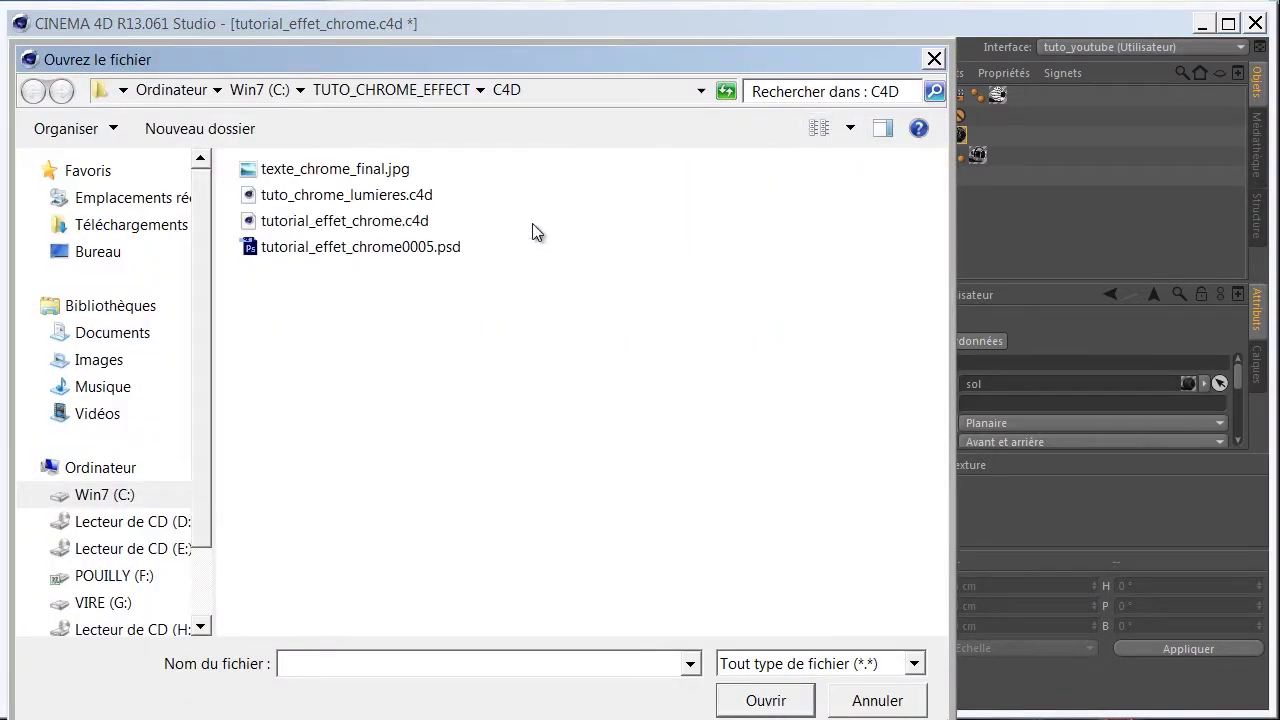
{"action": "left_click", "coordinate": [334, 196]}
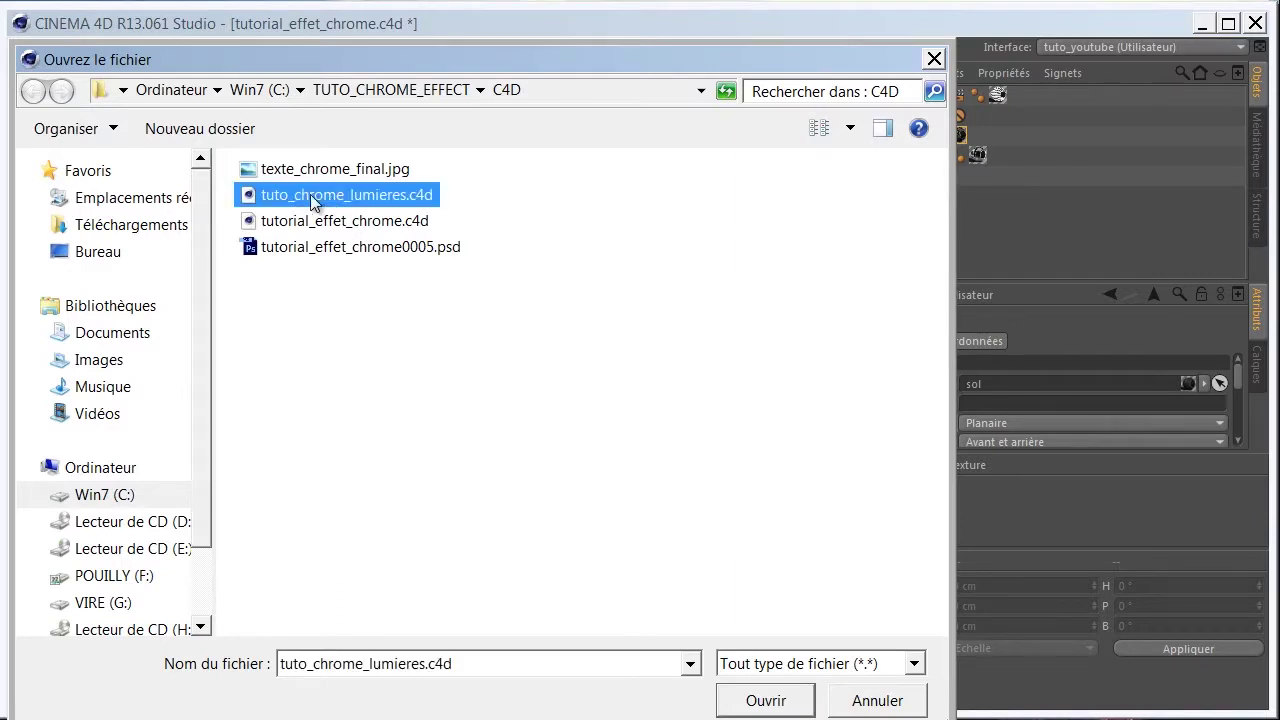
{"action": "double_click", "coordinate": [368, 197]}
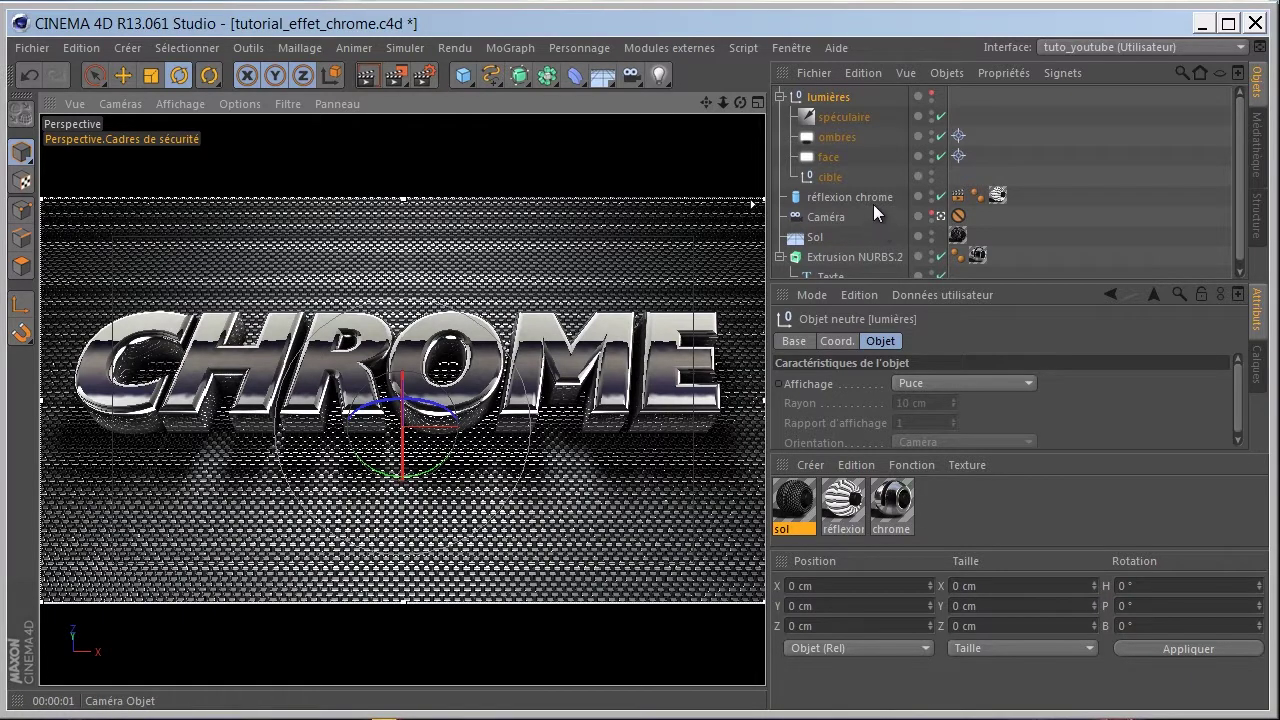
{"action": "left_click", "coordinate": [872, 172]}
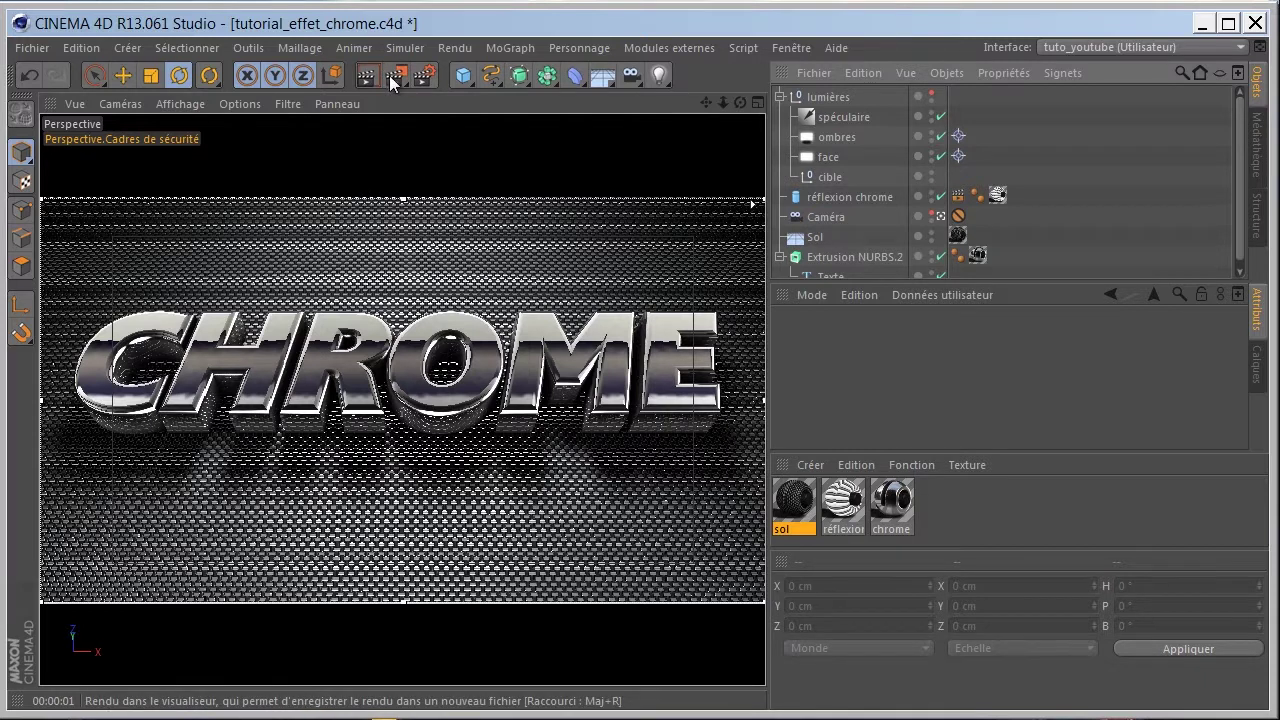
Render to the Picture Viewer, overwrite the existing PSD, then close the viewer
{"action": "left_click", "coordinate": [398, 78]}
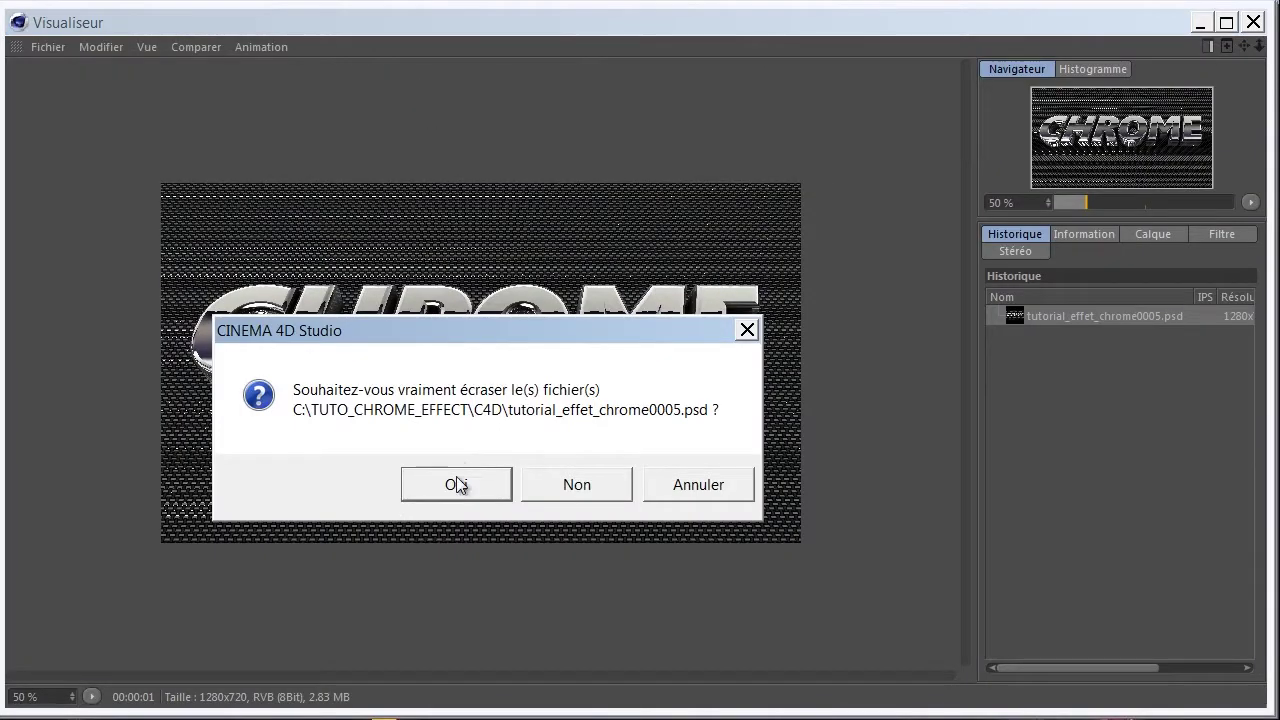
{"action": "left_click", "coordinate": [456, 484]}
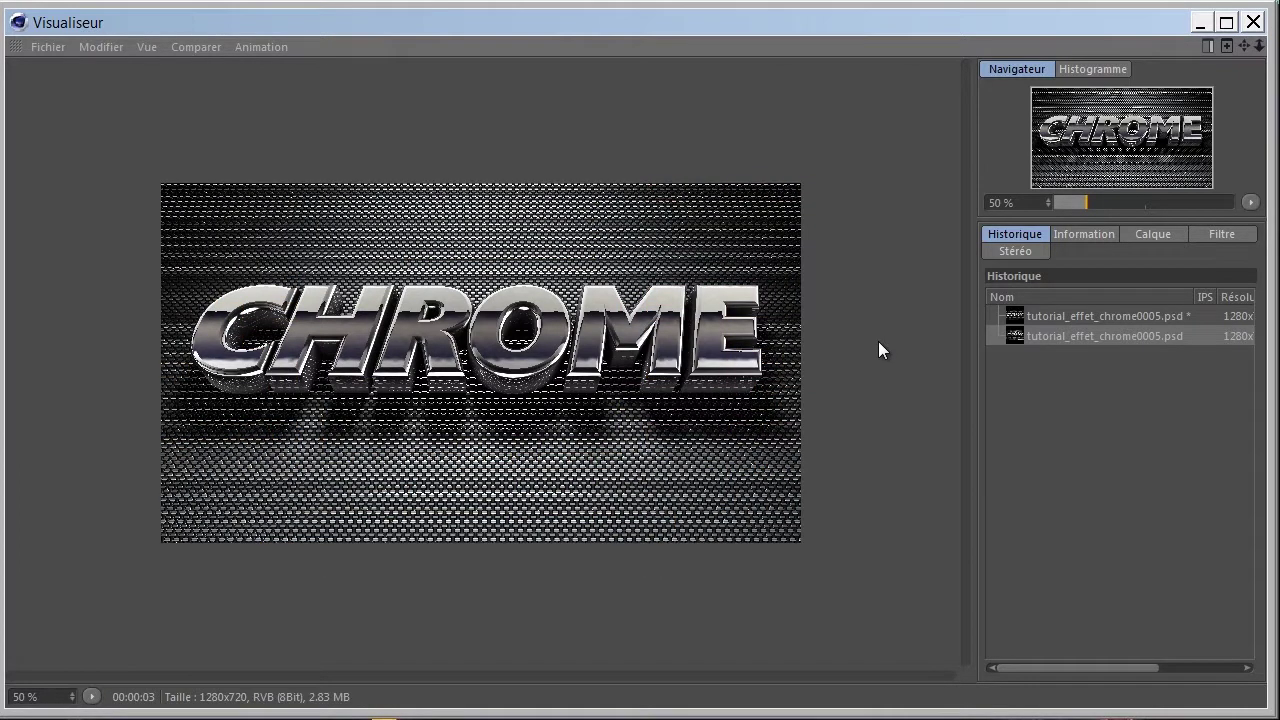
{"action": "left_click", "coordinate": [1253, 24]}
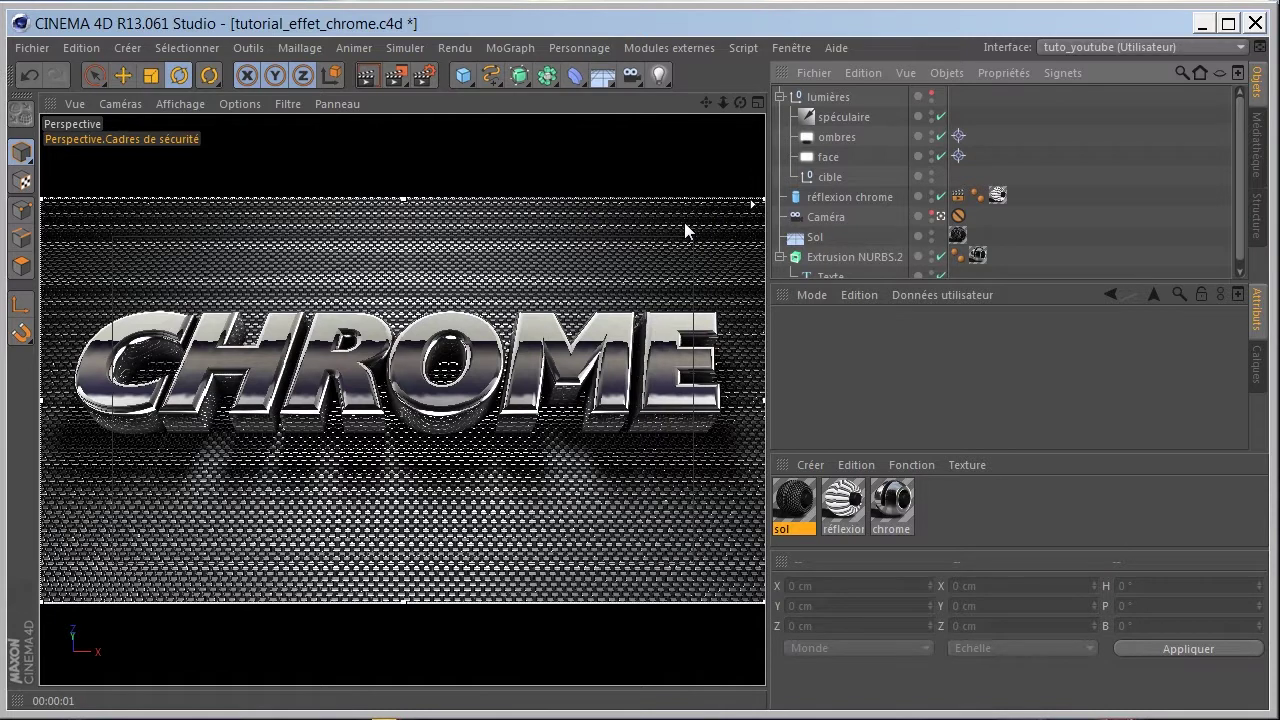
Collapse the groups and rename the extrusion to 'texte chrome'
{"action": "left_click", "coordinate": [779, 96]}
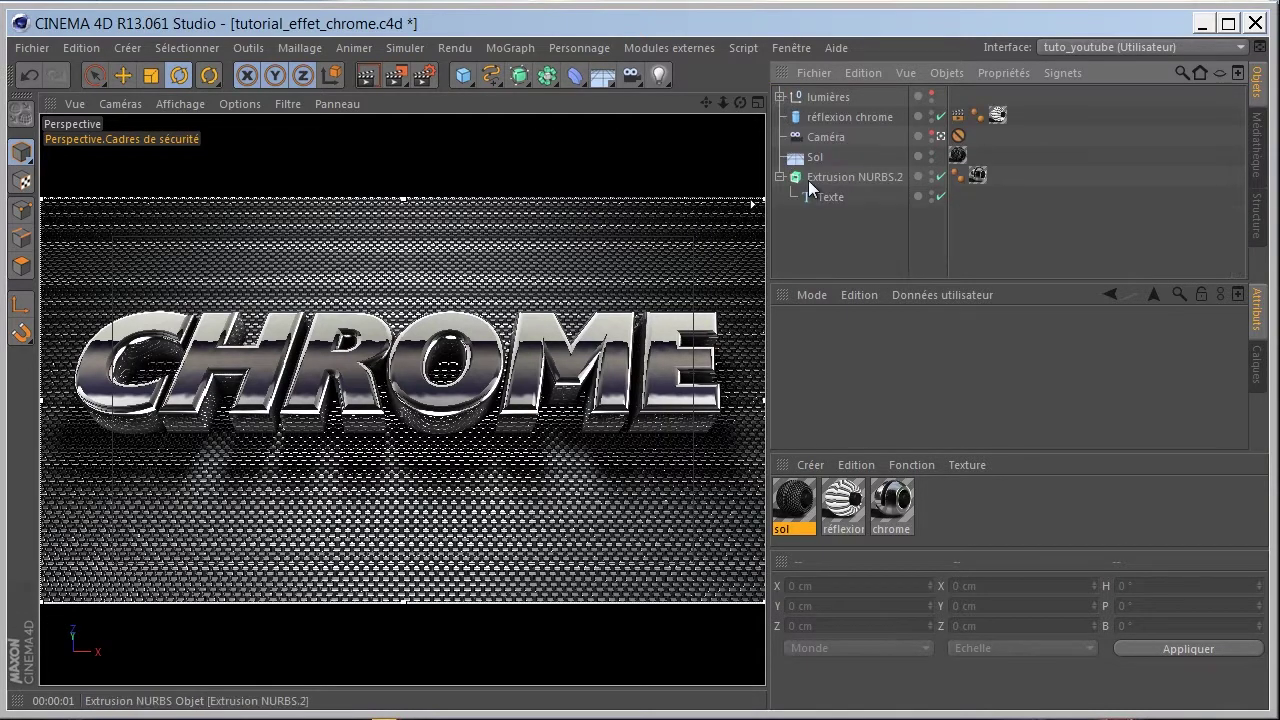
{"action": "left_click", "coordinate": [780, 177]}
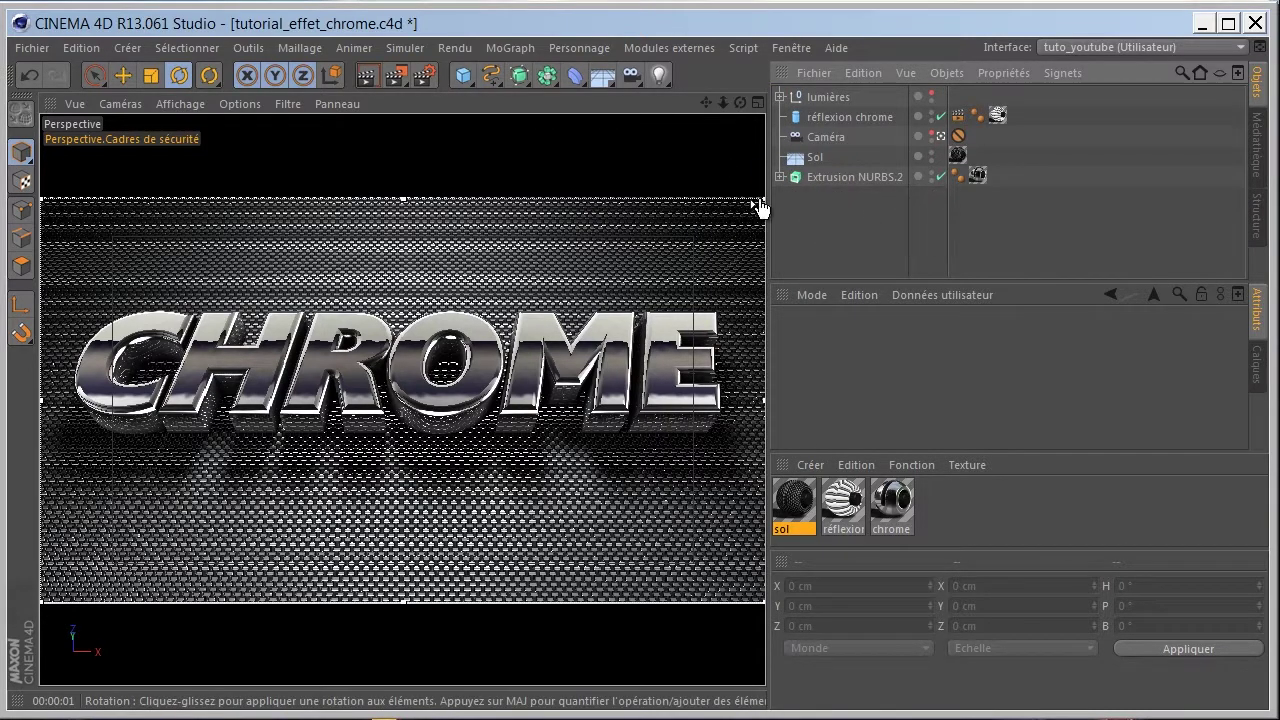
{"action": "double_click", "coordinate": [844, 177]}
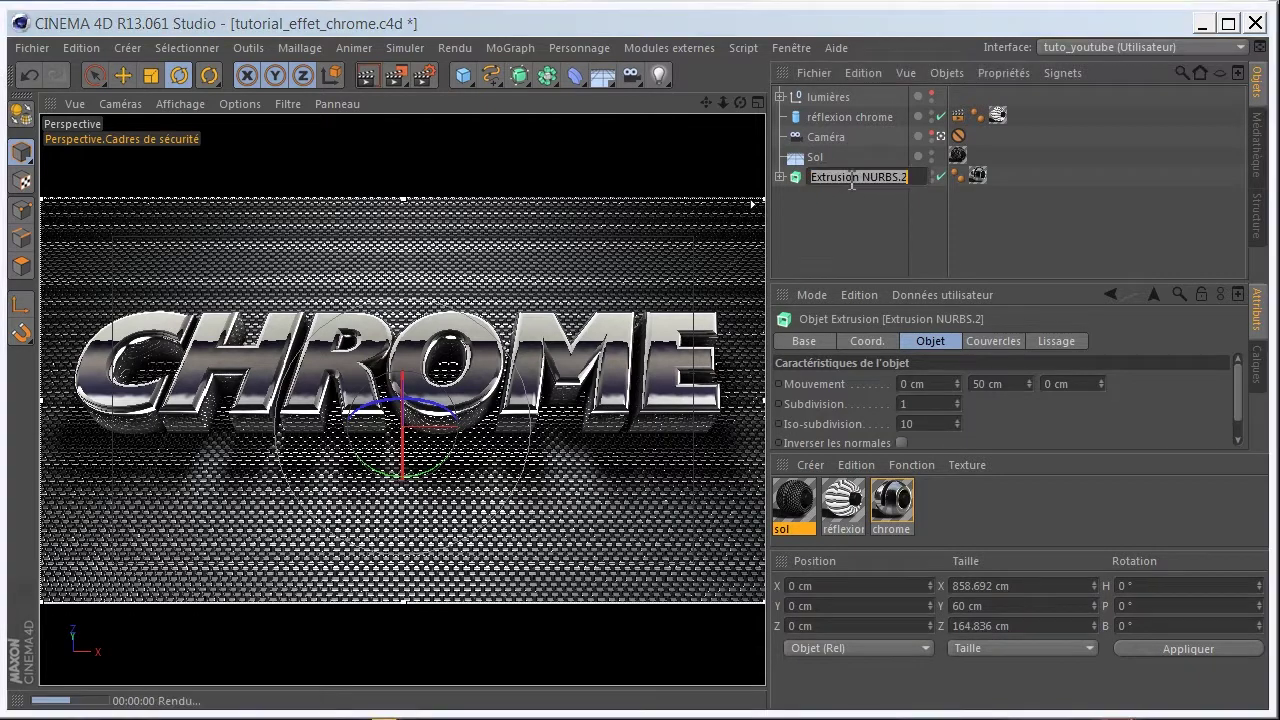
{"action": "type", "text": "texte chrome"}
{"action": "key", "text": "Return"}
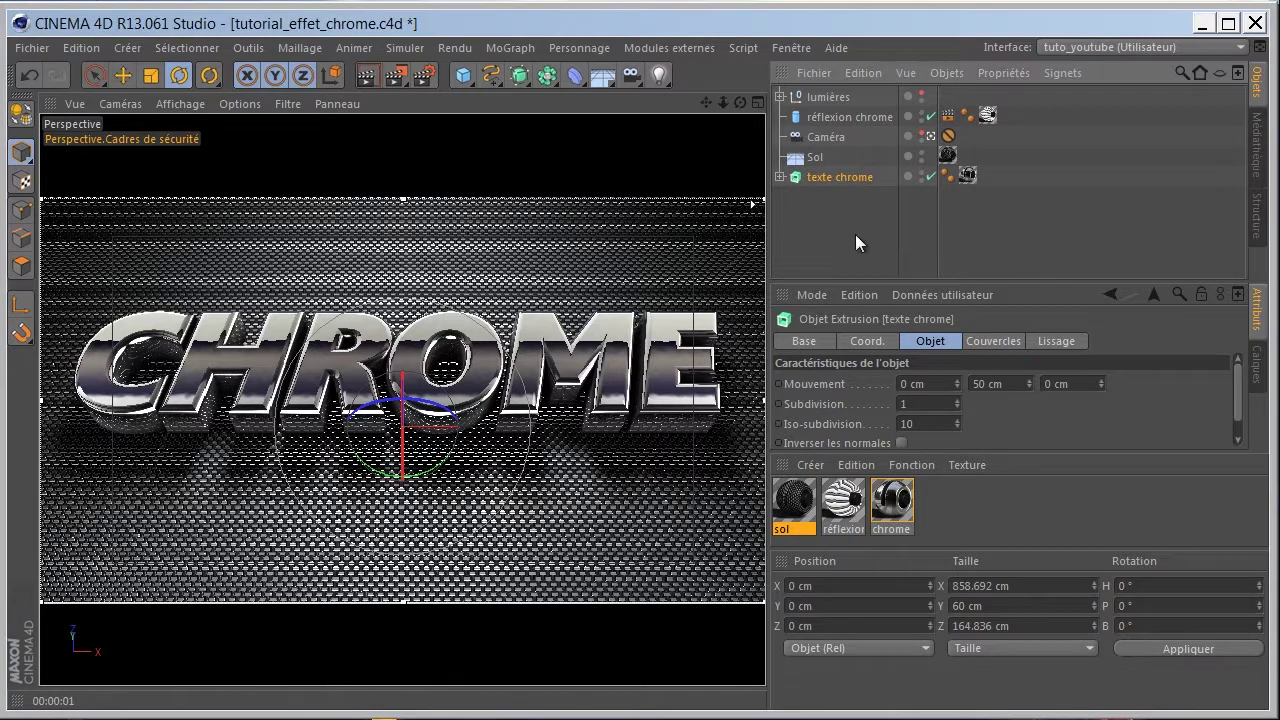
Add a null named 'environnement' and hide it in the editor
{"action": "left_click", "coordinate": [463, 77]}
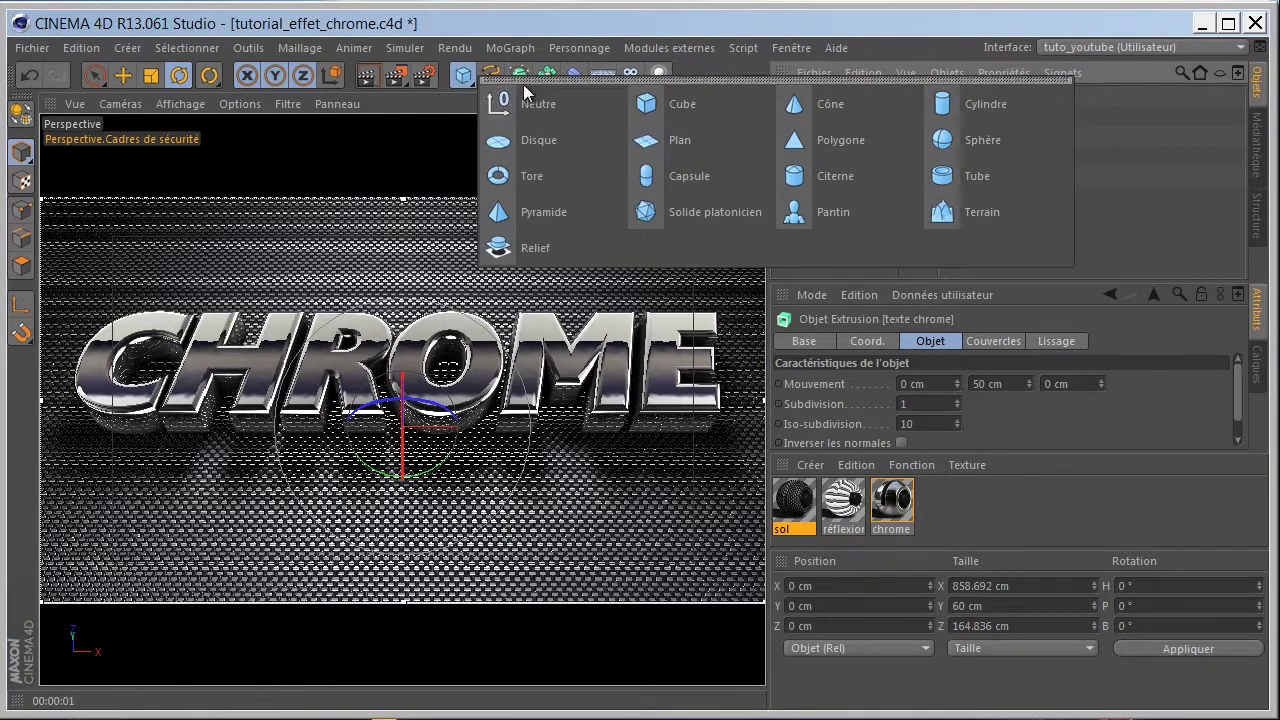
{"action": "left_click", "coordinate": [542, 102]}
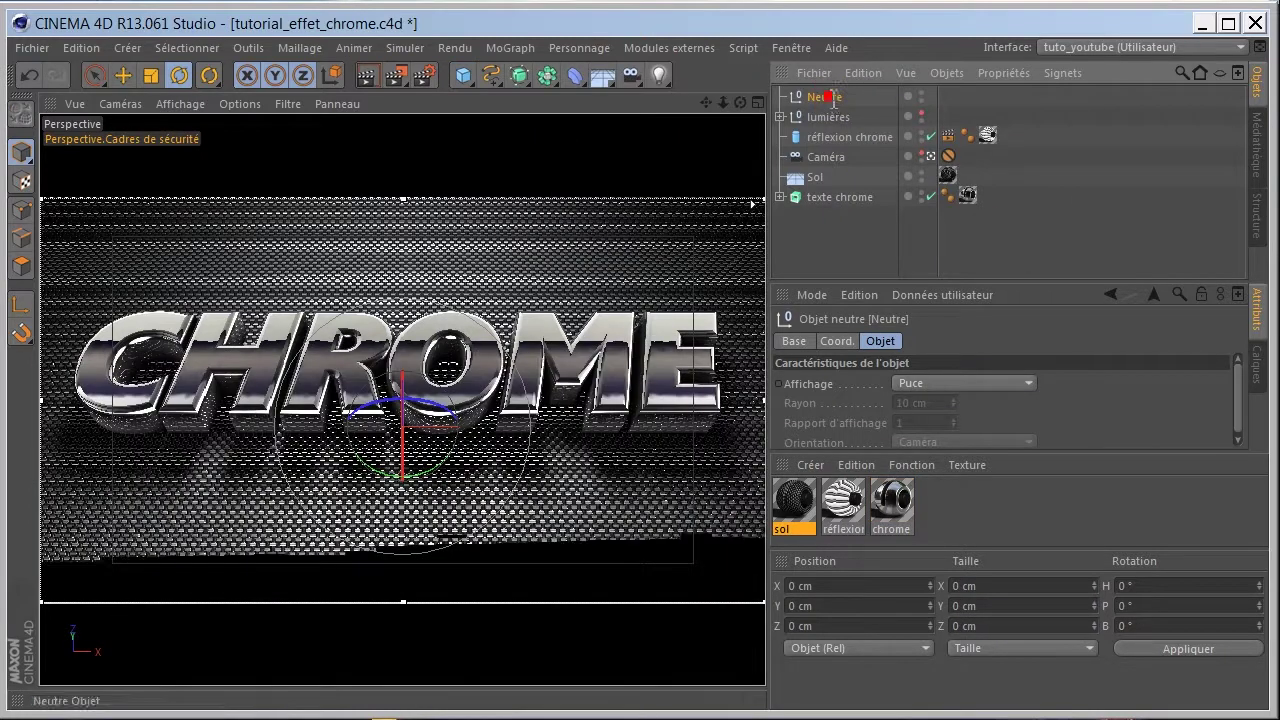
{"action": "double_click", "coordinate": [831, 97]}
{"action": "type", "text": "enviro"}
{"action": "type", "text": "nnement"}
{"action": "key", "text": "Return"}
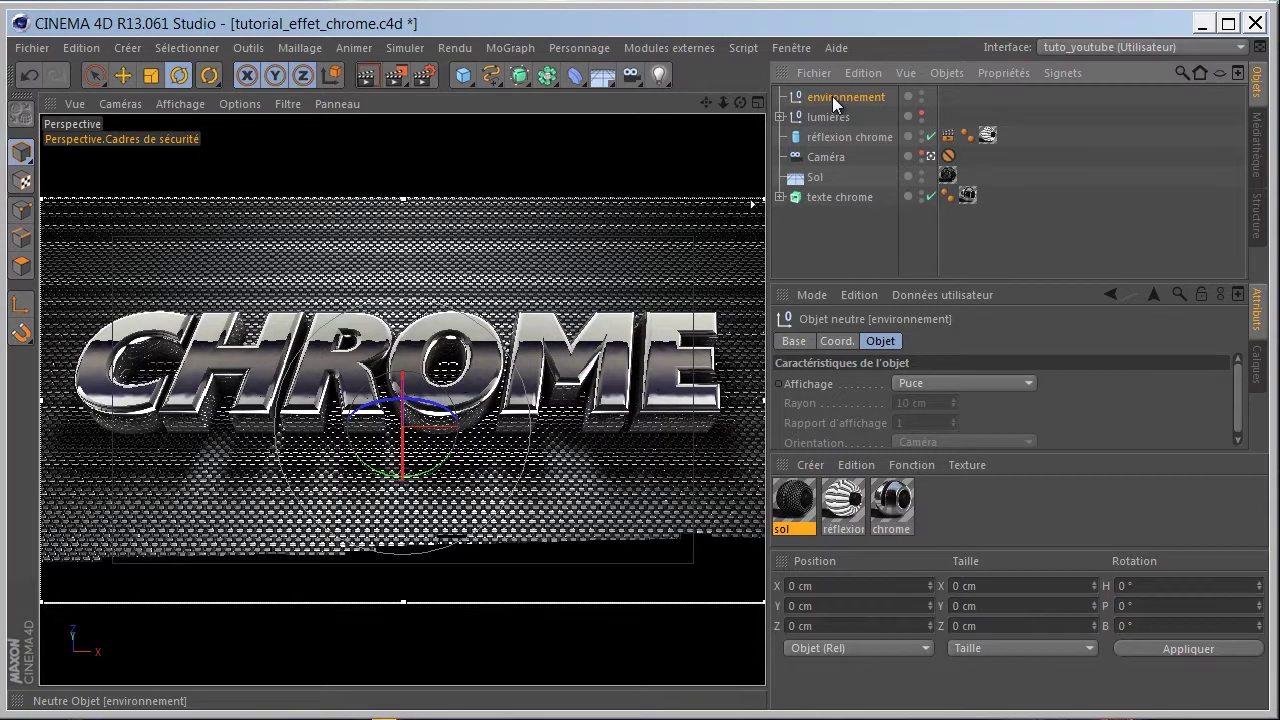
{"action": "left_click", "coordinate": [921, 96]}
Move the lights, camera and Sol floor into environnement and save the scene
{"action": "left_click", "coordinate": [840, 116]}
{"action": "left_click_drag", "start_coordinate": [833, 92], "coordinate": [834, 113]}
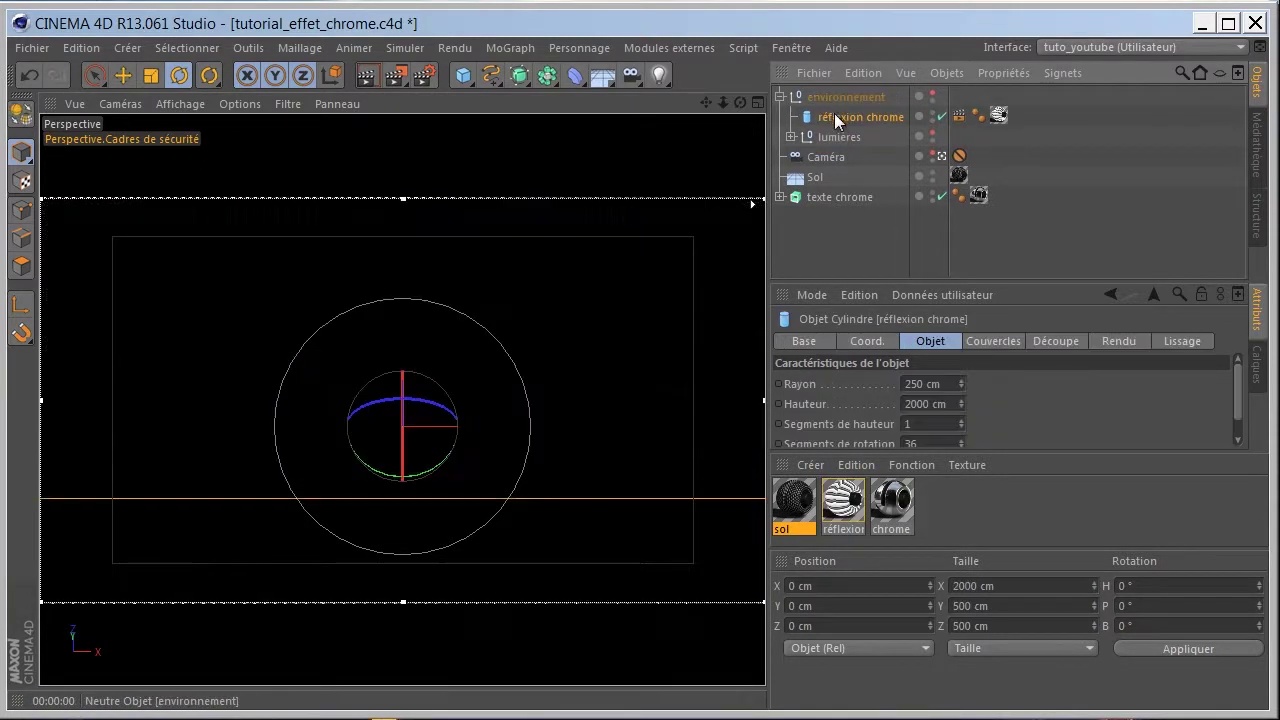
{"action": "mouse_move", "coordinate": [825, 157]}
{"action": "left_mouse_down"}
{"action": "mouse_move", "coordinate": [835, 97]}
{"action": "mouse_move", "coordinate": [832, 150]}
{"action": "left_mouse_up"}
{"action": "left_click", "coordinate": [782, 97]}
{"action": "left_click", "coordinate": [835, 175]}
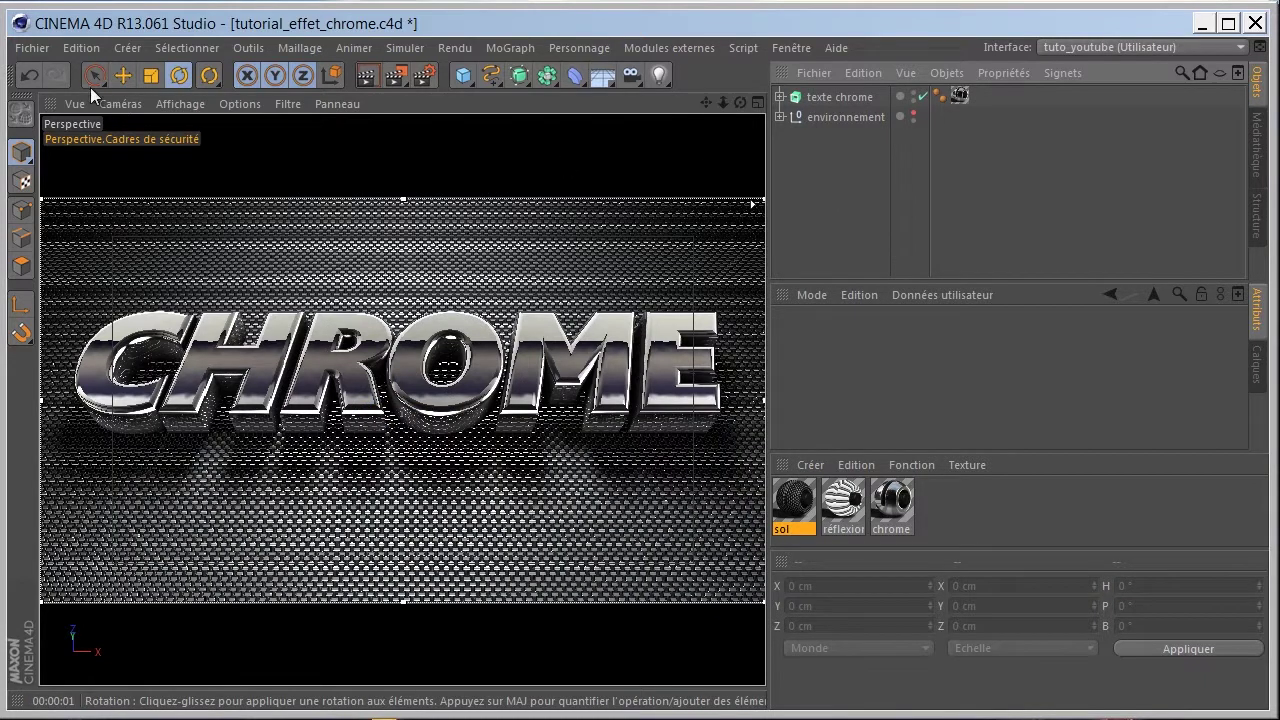
{"action": "left_click", "coordinate": [37, 50]}
{"action": "left_click", "coordinate": [175, 212]}
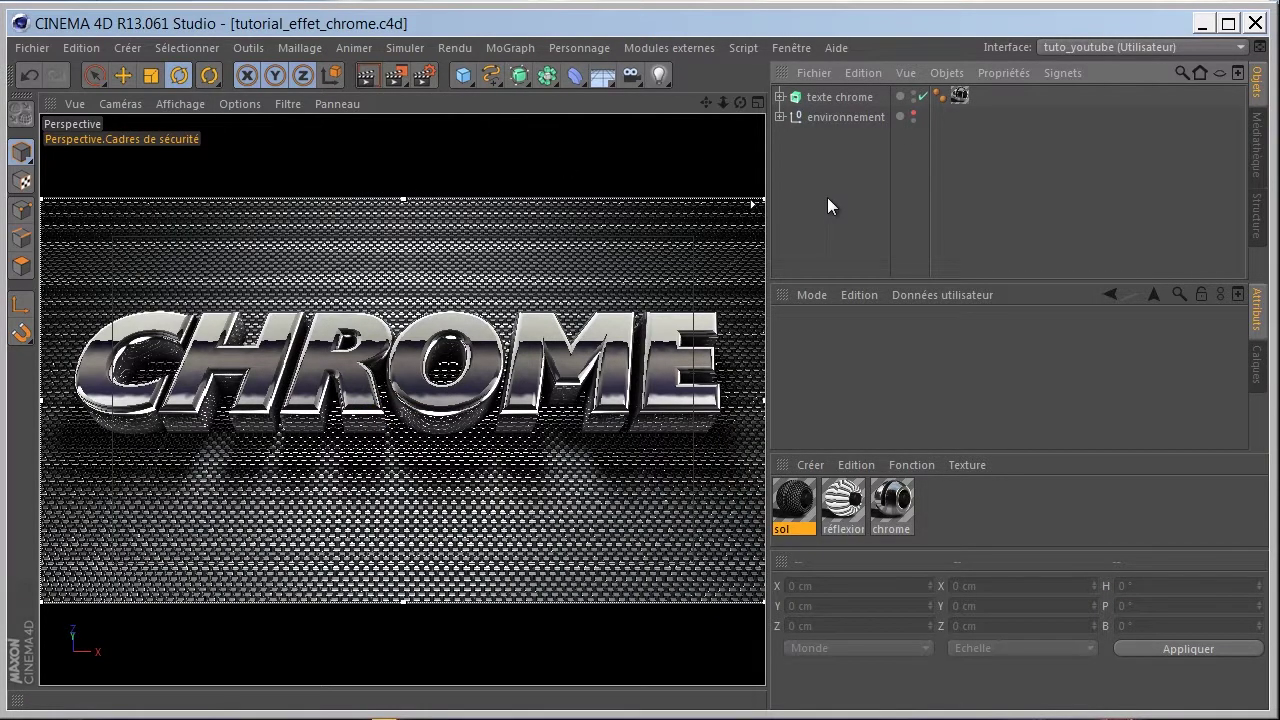
In Render Settings, replace the old GI and AO with a fresh Illumination globale
{"action": "left_click", "coordinate": [423, 74]}
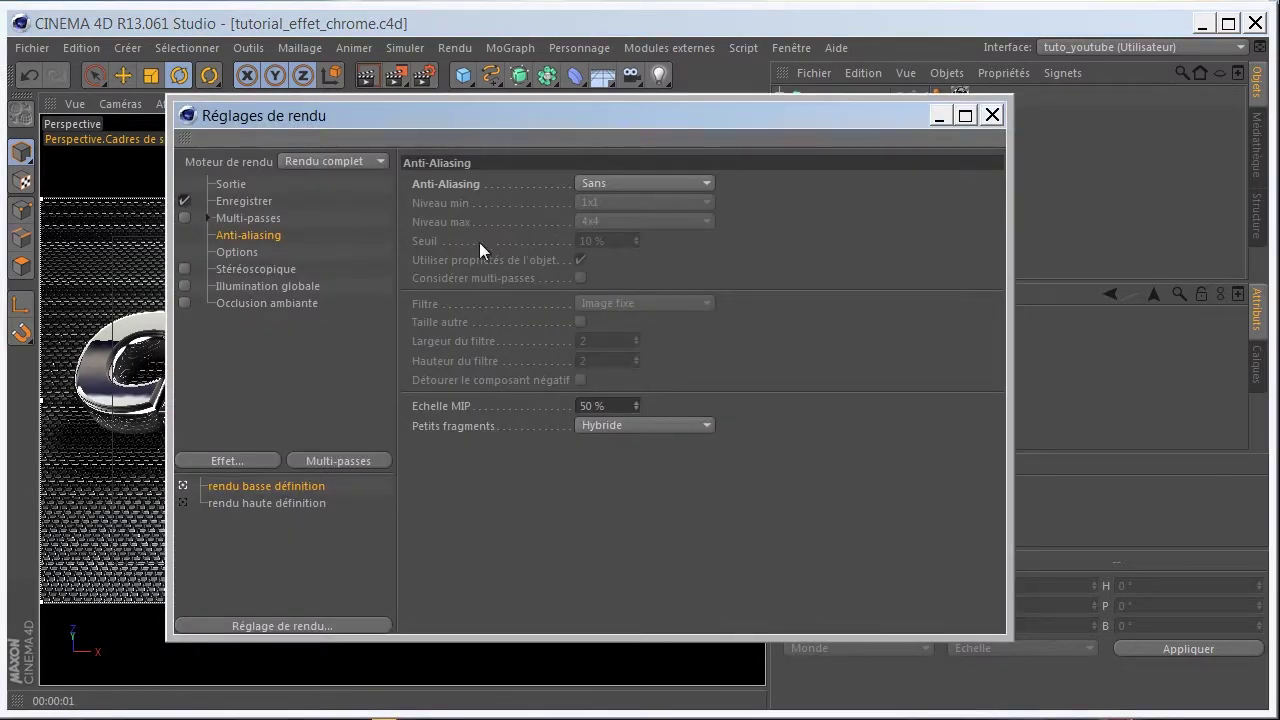
{"action": "left_click", "coordinate": [300, 286]}
{"action": "key", "text": "Delete"}
{"action": "left_click", "coordinate": [284, 289]}
{"action": "key", "text": "Delete"}
{"action": "left_click_drag", "start_coordinate": [370, 116], "coordinate": [212, 26]}
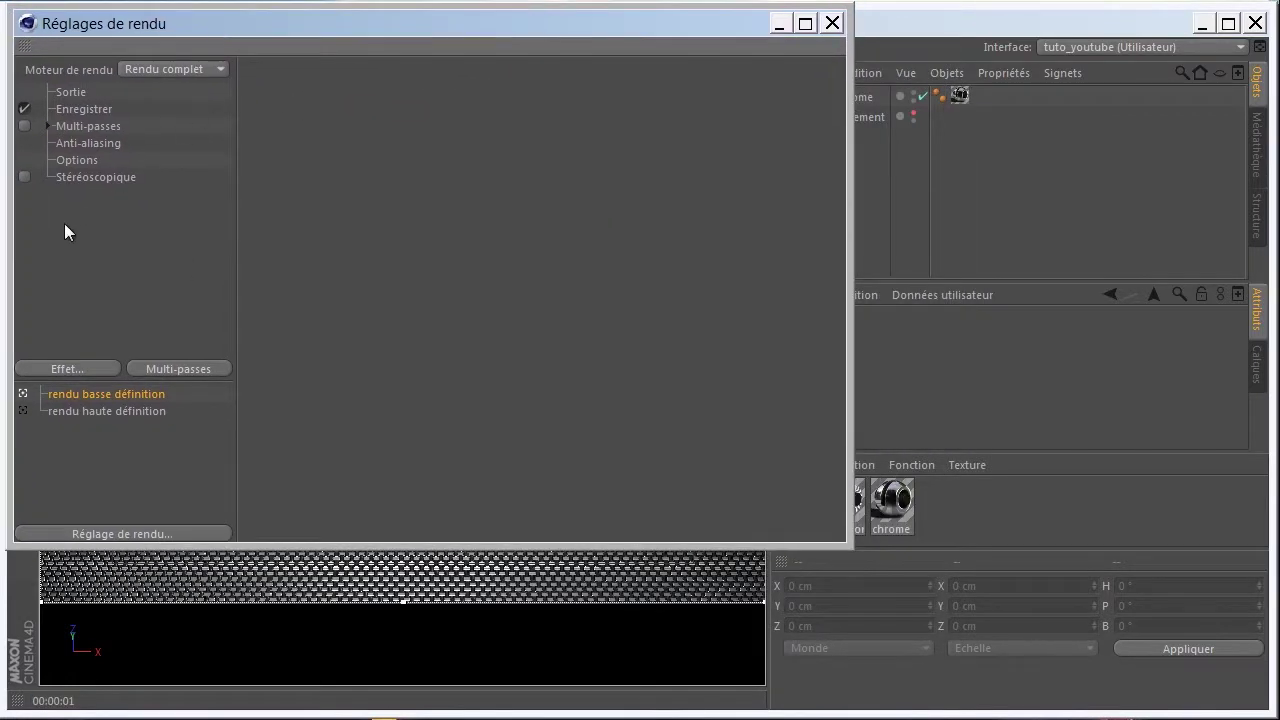
{"action": "left_click", "coordinate": [81, 373]}
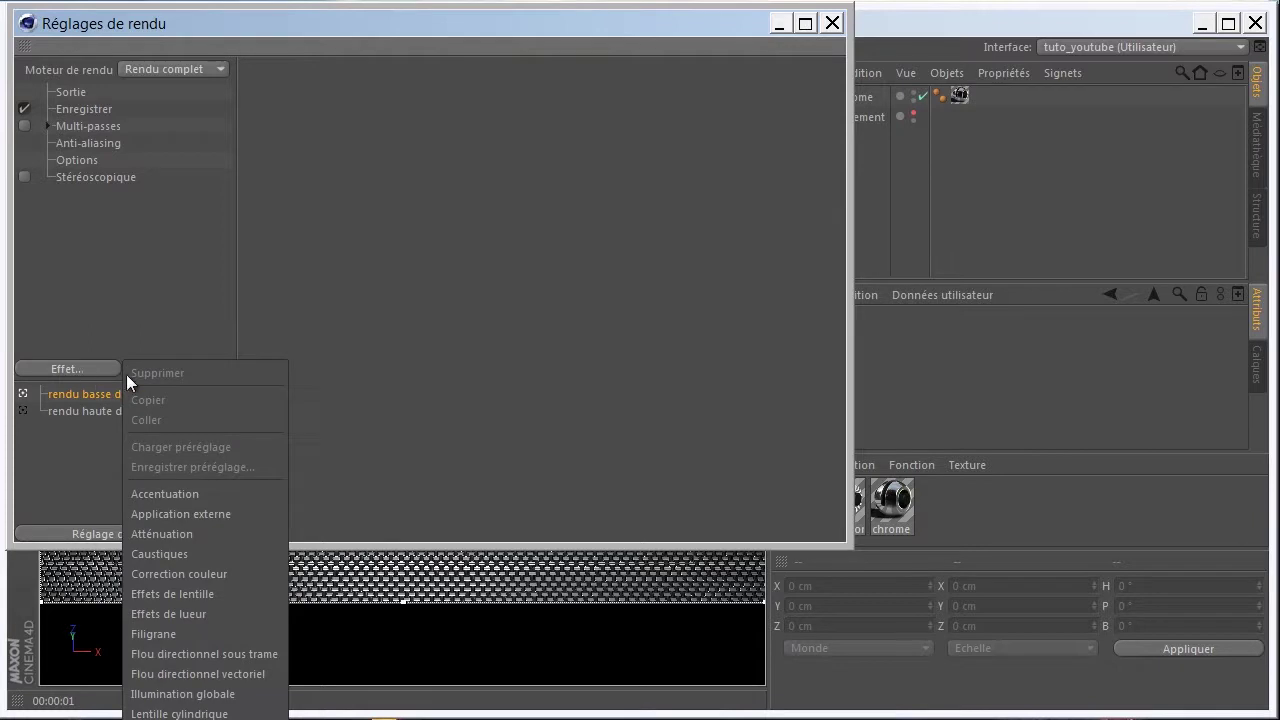
{"action": "left_click", "coordinate": [191, 694]}
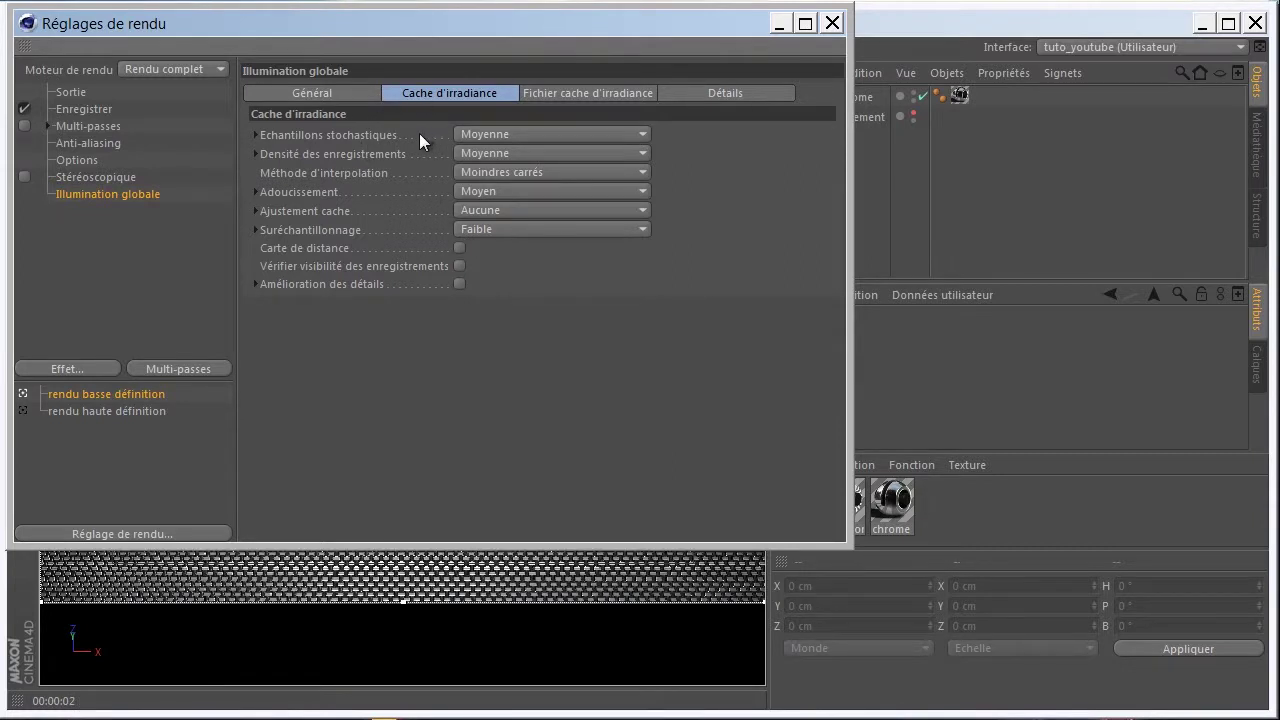
Set samples and density to Basse, smoothing and supersampling to Minimum, diffusion depth 1
{"action": "left_click", "coordinate": [484, 134]}
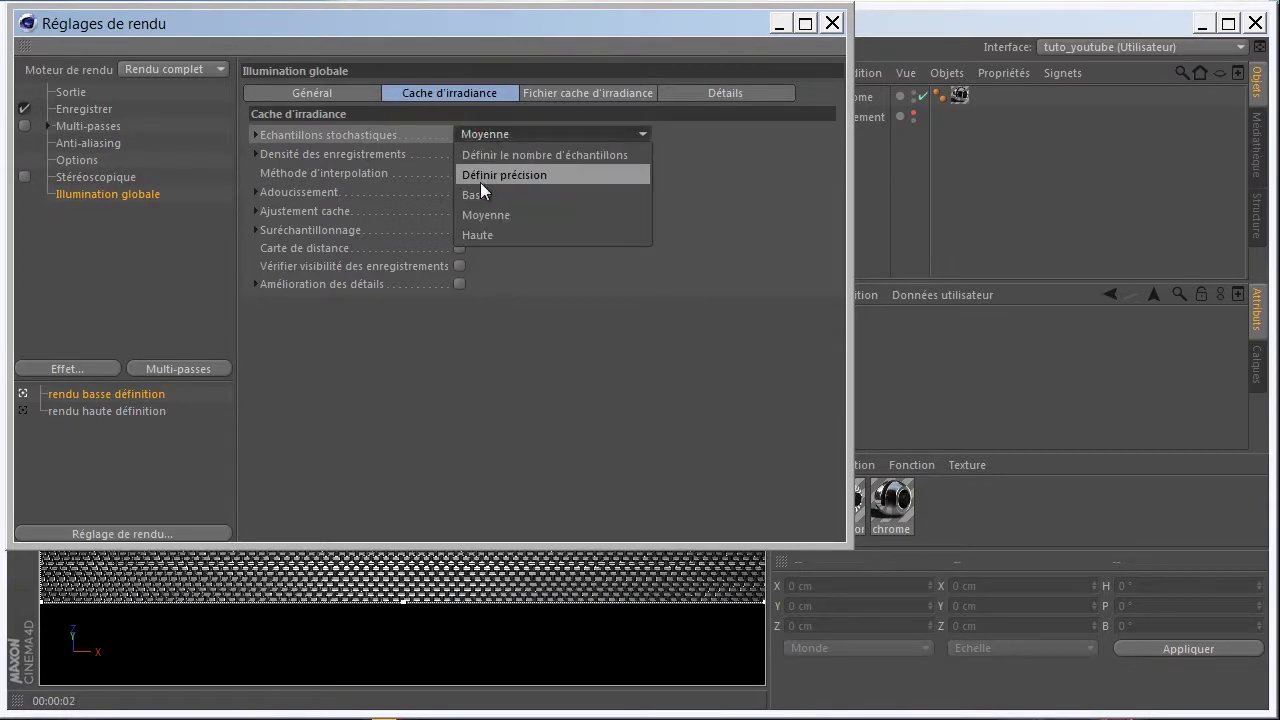
{"action": "left_click", "coordinate": [480, 196]}
{"action": "left_click", "coordinate": [477, 152]}
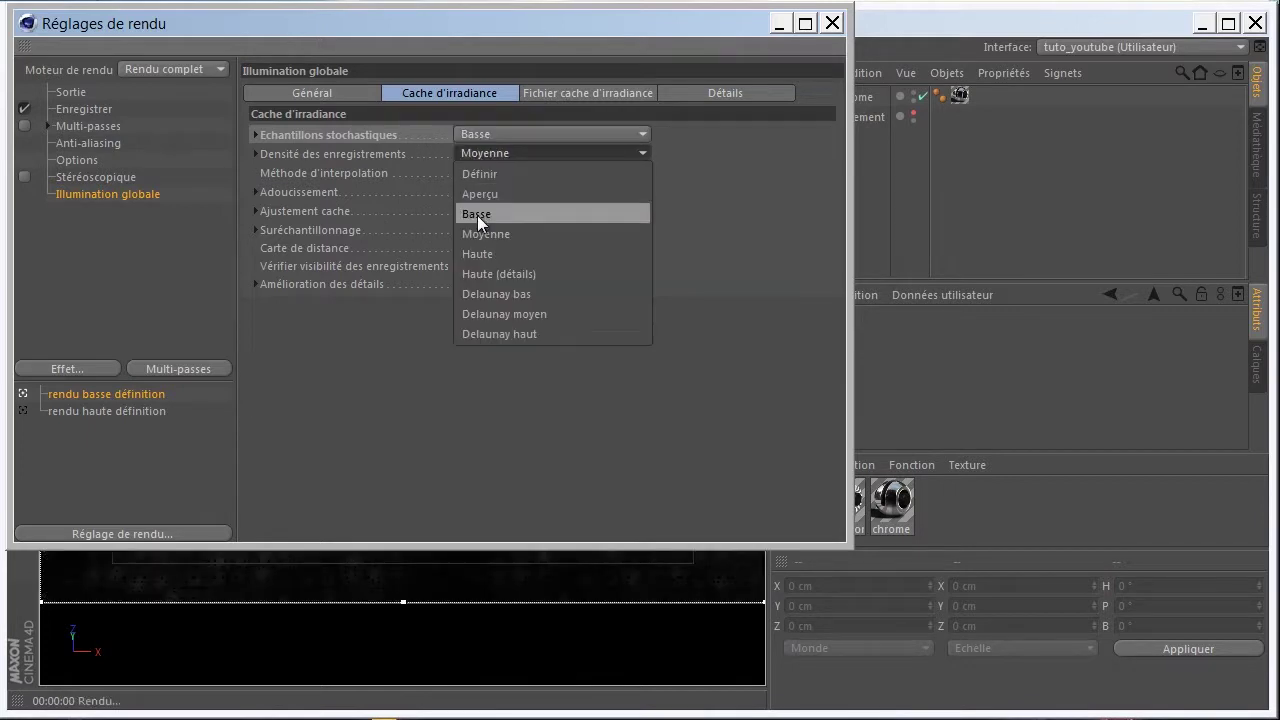
{"action": "left_click", "coordinate": [476, 214]}
{"action": "left_click", "coordinate": [485, 189]}
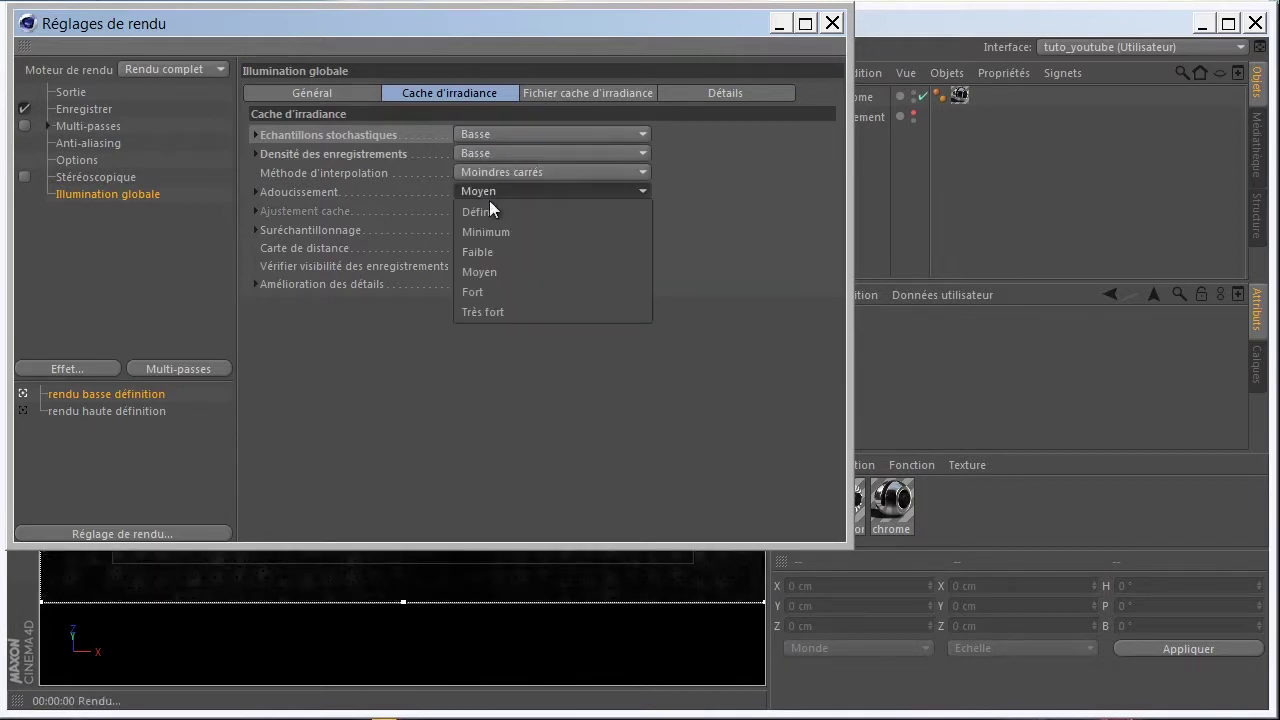
{"action": "left_click", "coordinate": [484, 232]}
{"action": "left_click", "coordinate": [483, 233]}
{"action": "left_click", "coordinate": [483, 285]}
{"action": "left_click", "coordinate": [364, 89]}
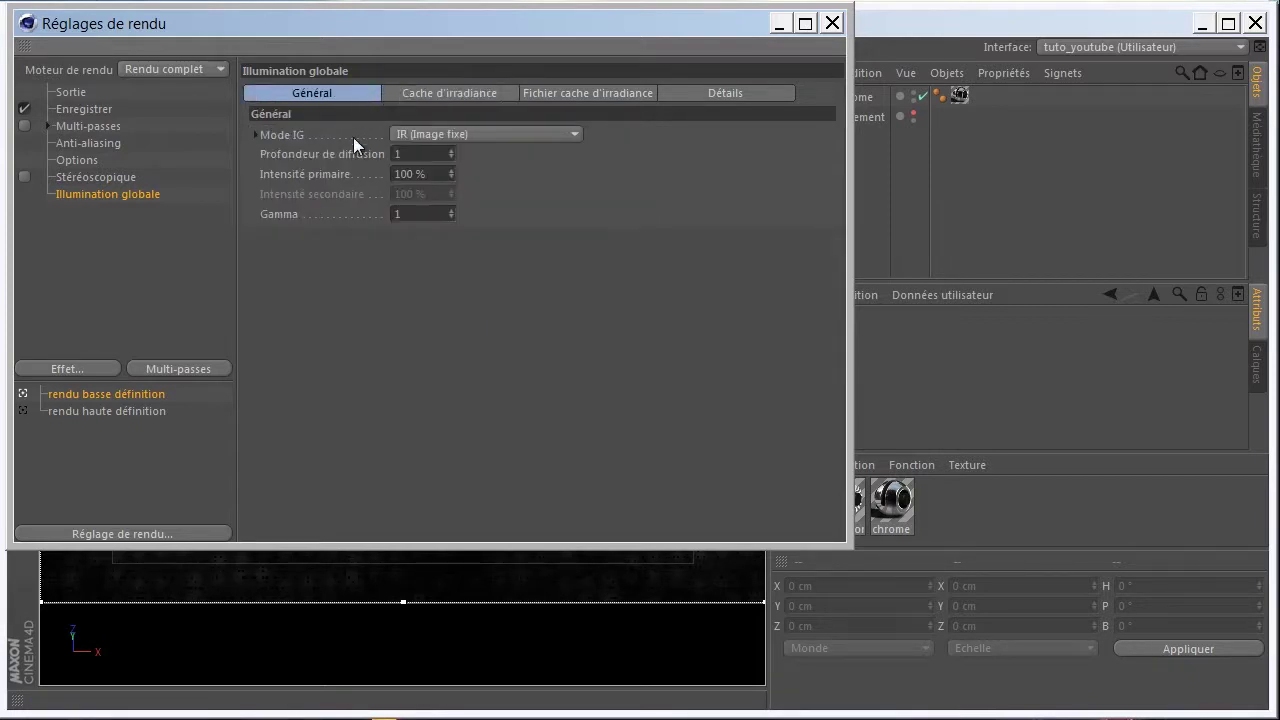
{"action": "double_click", "coordinate": [401, 155]}
{"action": "left_click", "coordinate": [364, 156]}
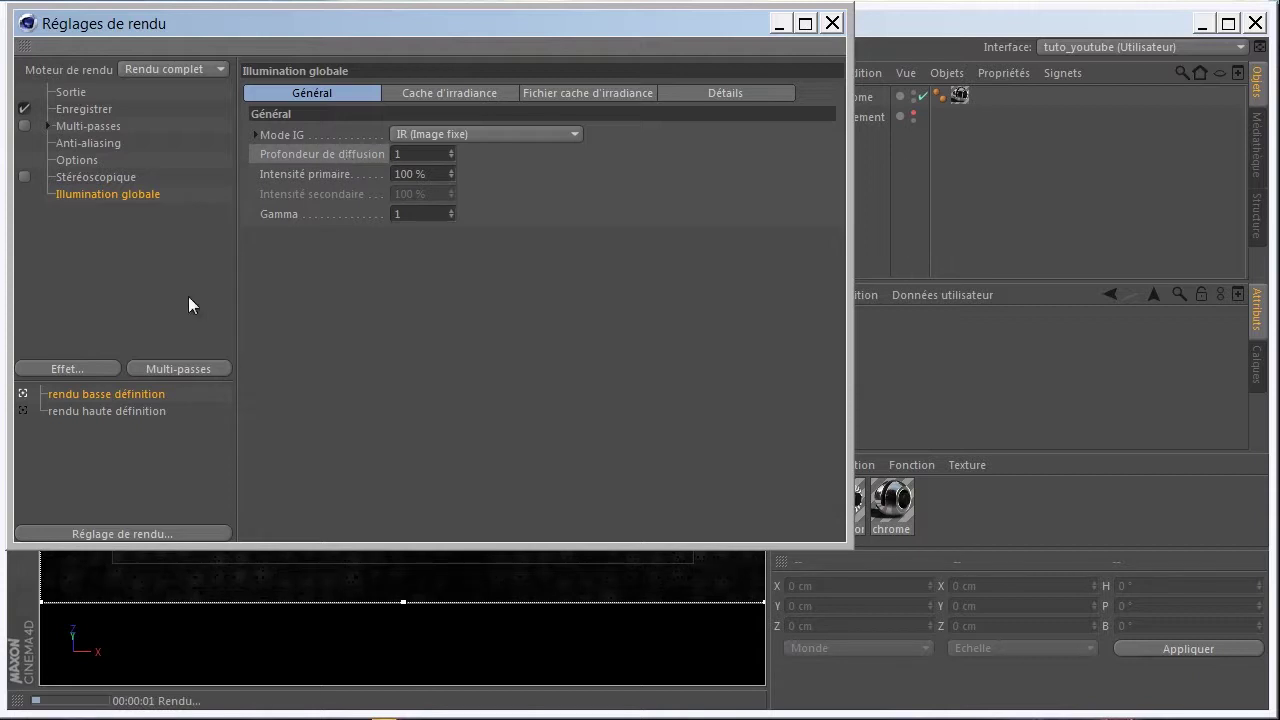
{"action": "left_click", "coordinate": [86, 369]}
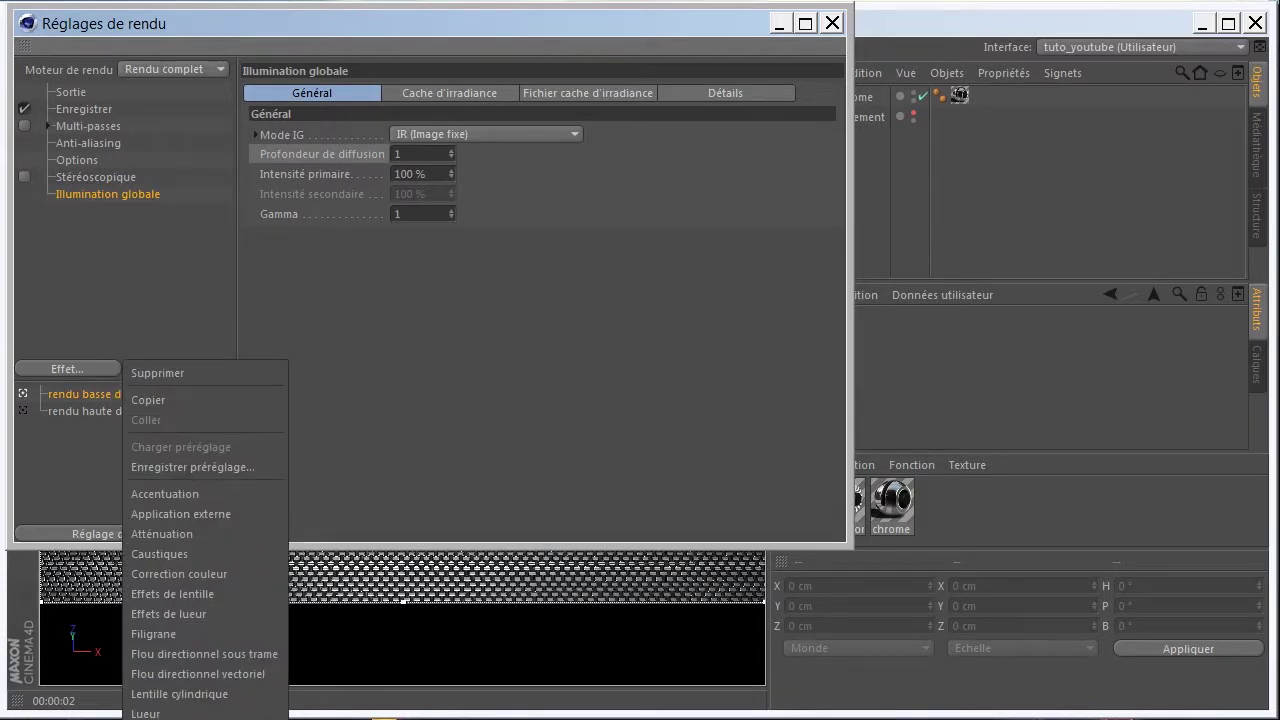
Add Occlusion ambiante to the render effects
{"action": "left_click", "coordinate": [352, 271]}
{"action": "left_click_drag", "start_coordinate": [317, 30], "coordinate": [319, 0]}
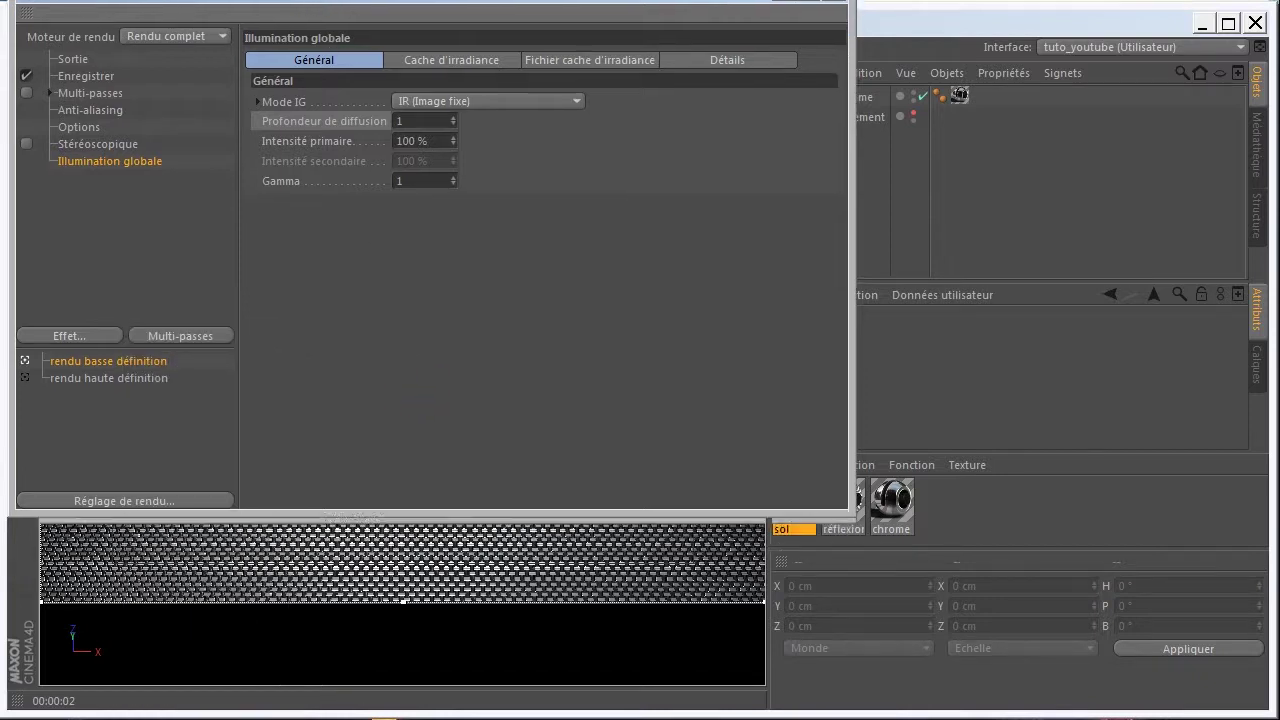
{"action": "left_click_drag", "start_coordinate": [319, 89], "coordinate": [321, 0]}
{"action": "left_click", "coordinate": [86, 247]}
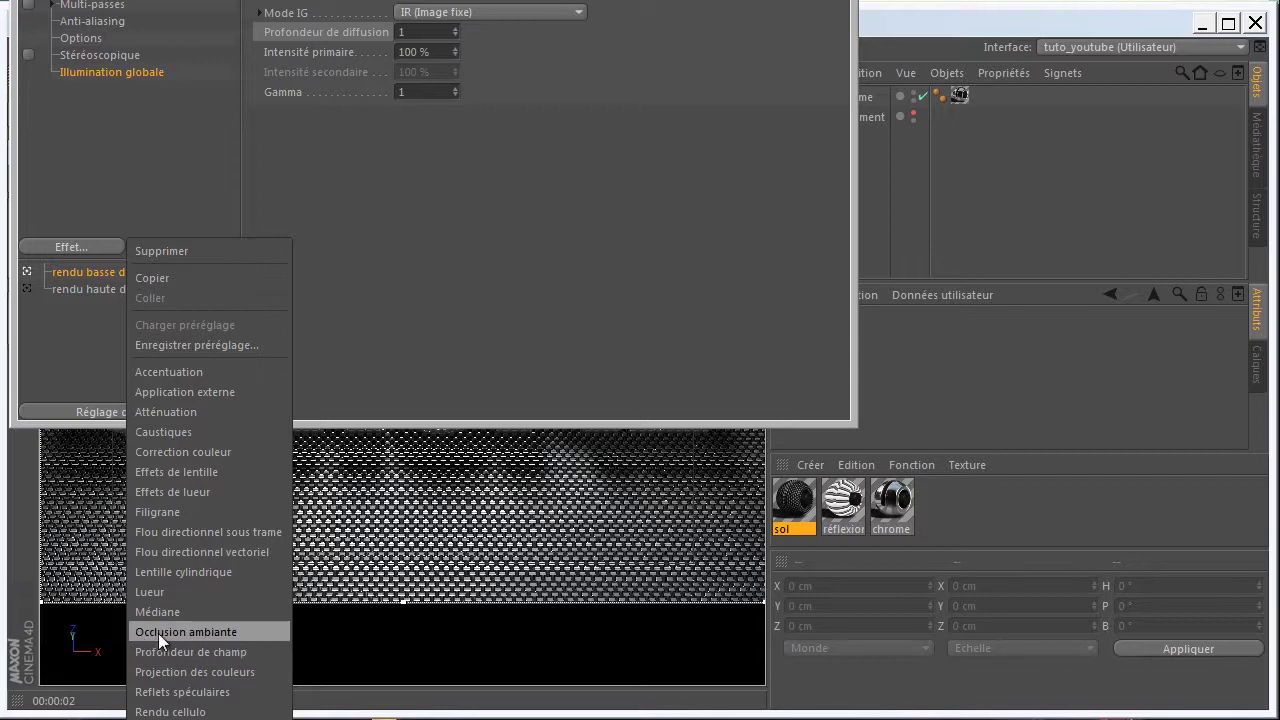
{"action": "left_click", "coordinate": [194, 630]}
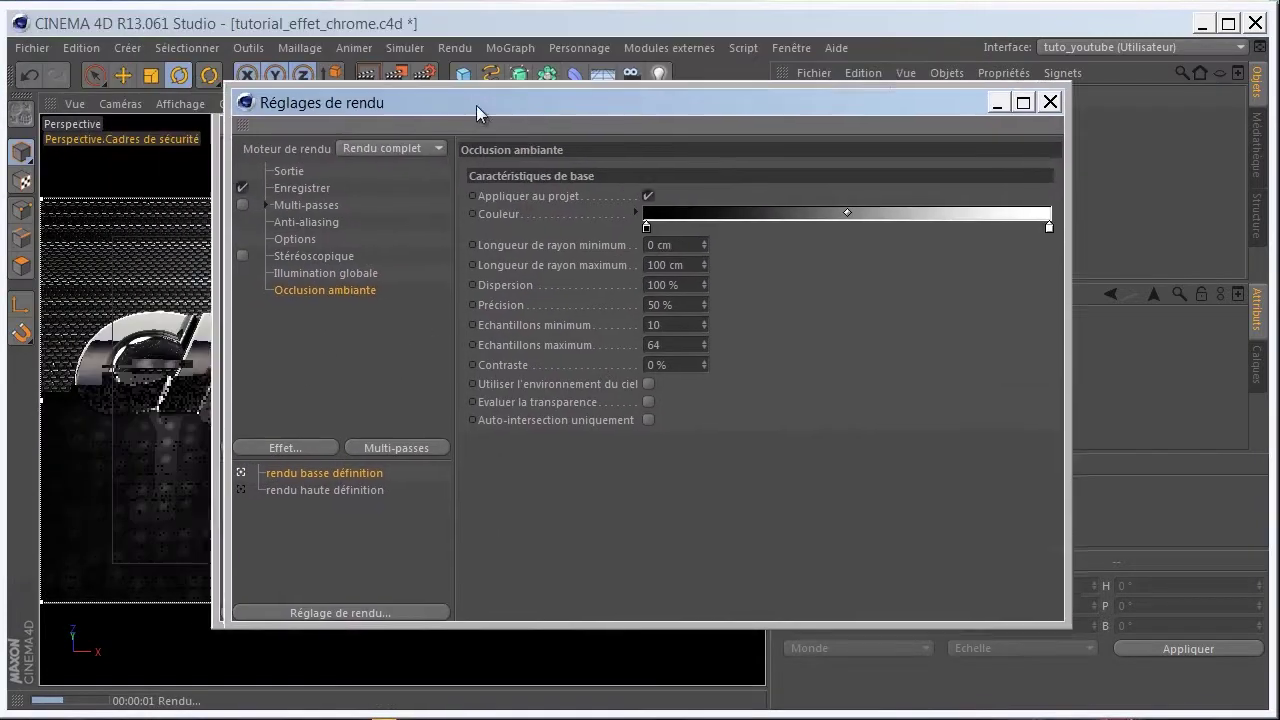
Toggle ambient occlusion and global illumination off and on, re-rendering to compare
{"action": "left_click_drag", "start_coordinate": [440, 100], "coordinate": [714, 104]}
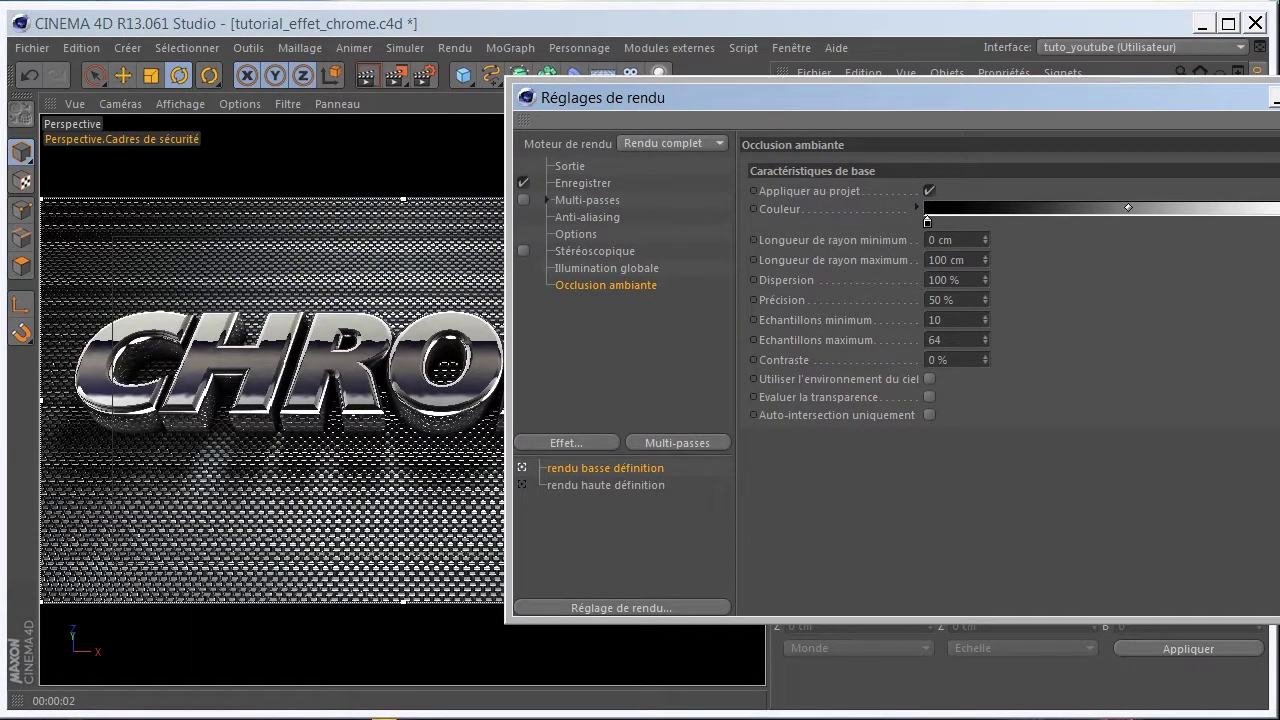
{"action": "left_click_drag", "start_coordinate": [1278, 86], "coordinate": [1073, 117]}
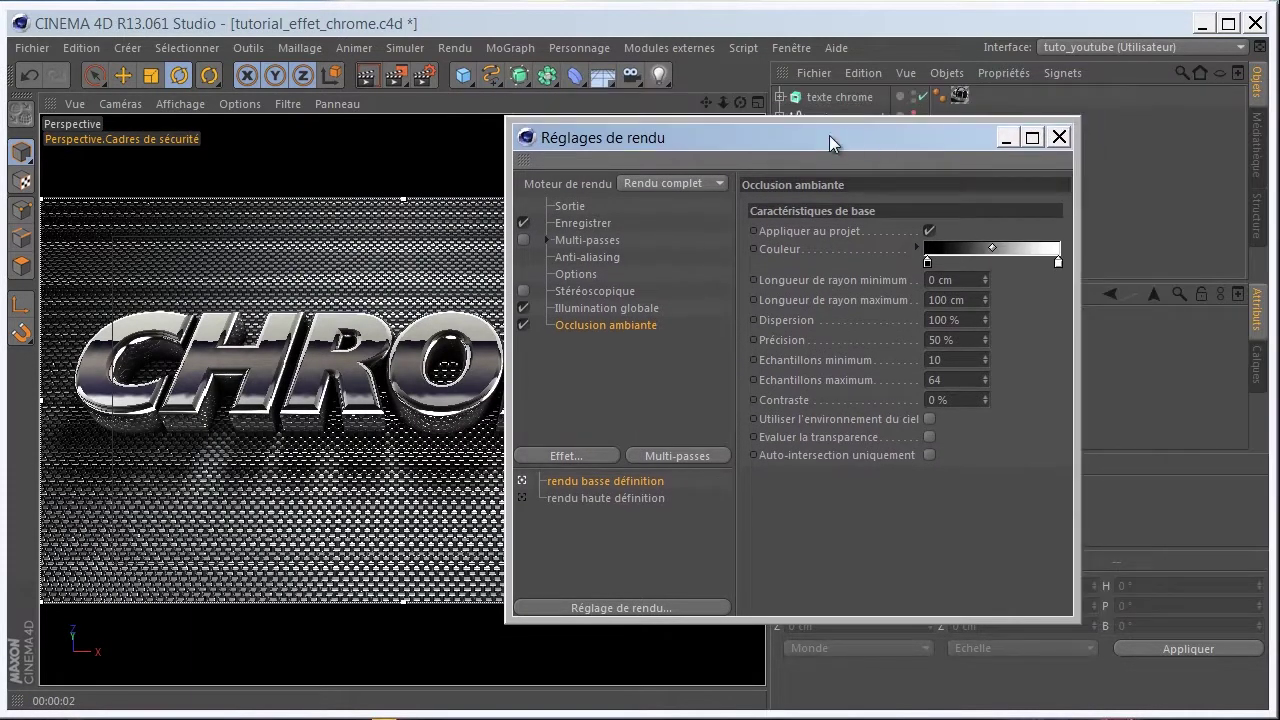
{"action": "left_click_drag", "start_coordinate": [829, 135], "coordinate": [1034, 105]}
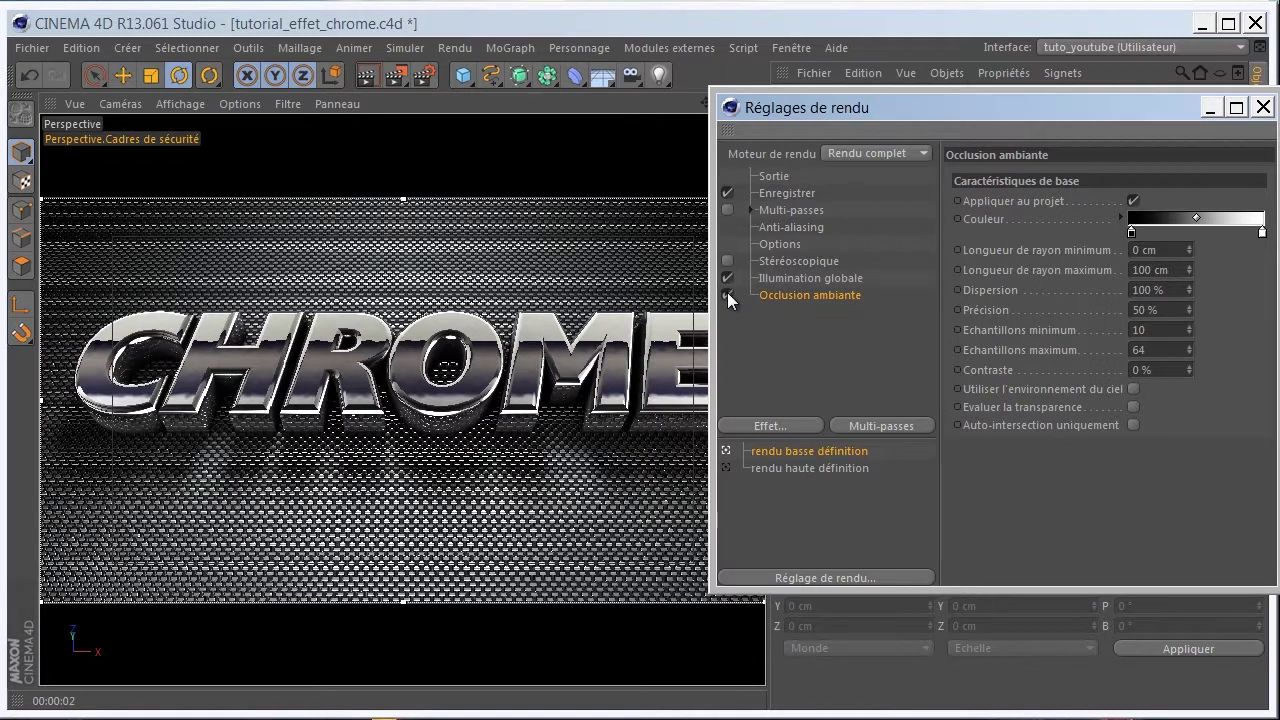
{"action": "left_click", "coordinate": [727, 294]}
{"action": "left_click", "coordinate": [727, 278]}
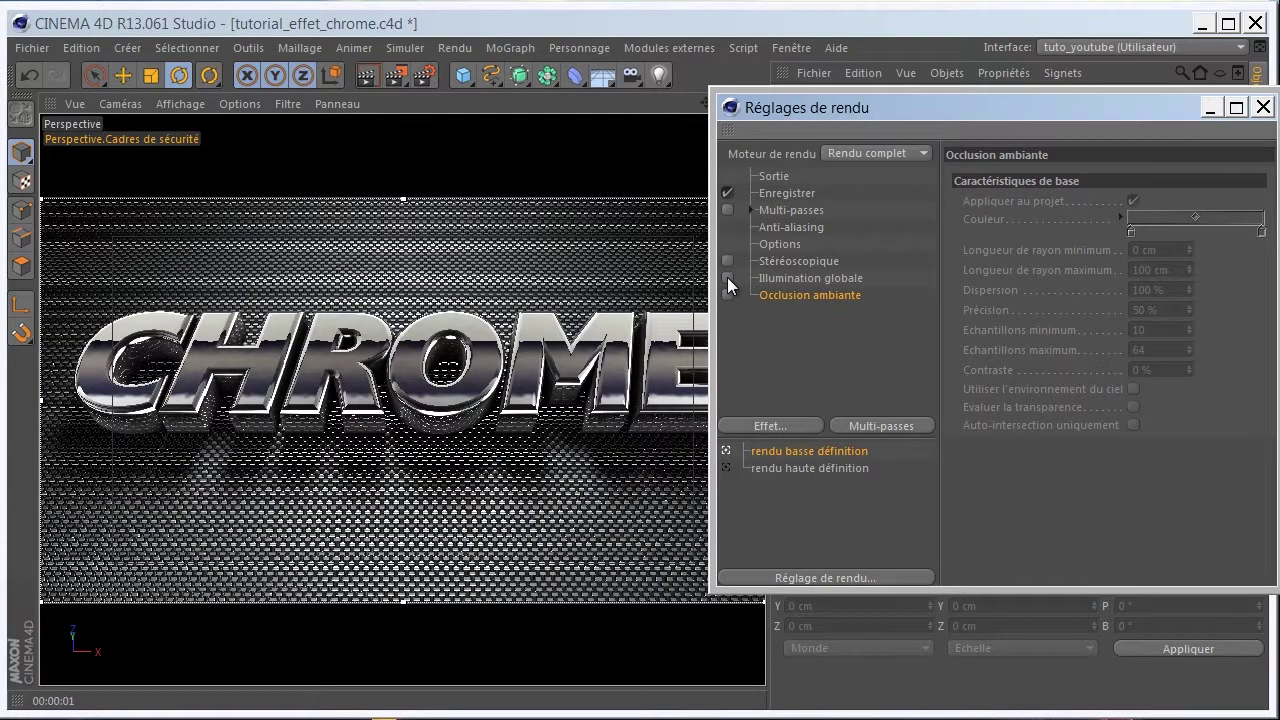
{"action": "key", "text": "ctrl+r"}
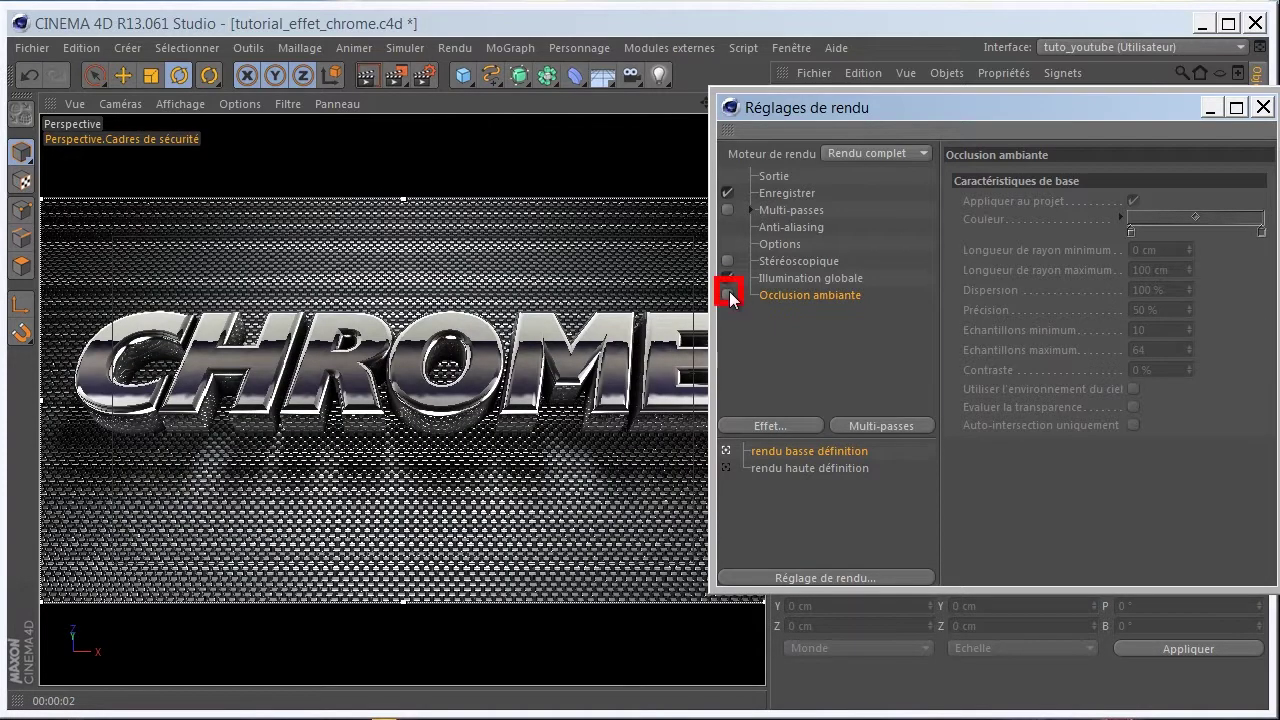
{"action": "left_click", "coordinate": [728, 295]}
{"action": "key", "text": "ctrl+r"}
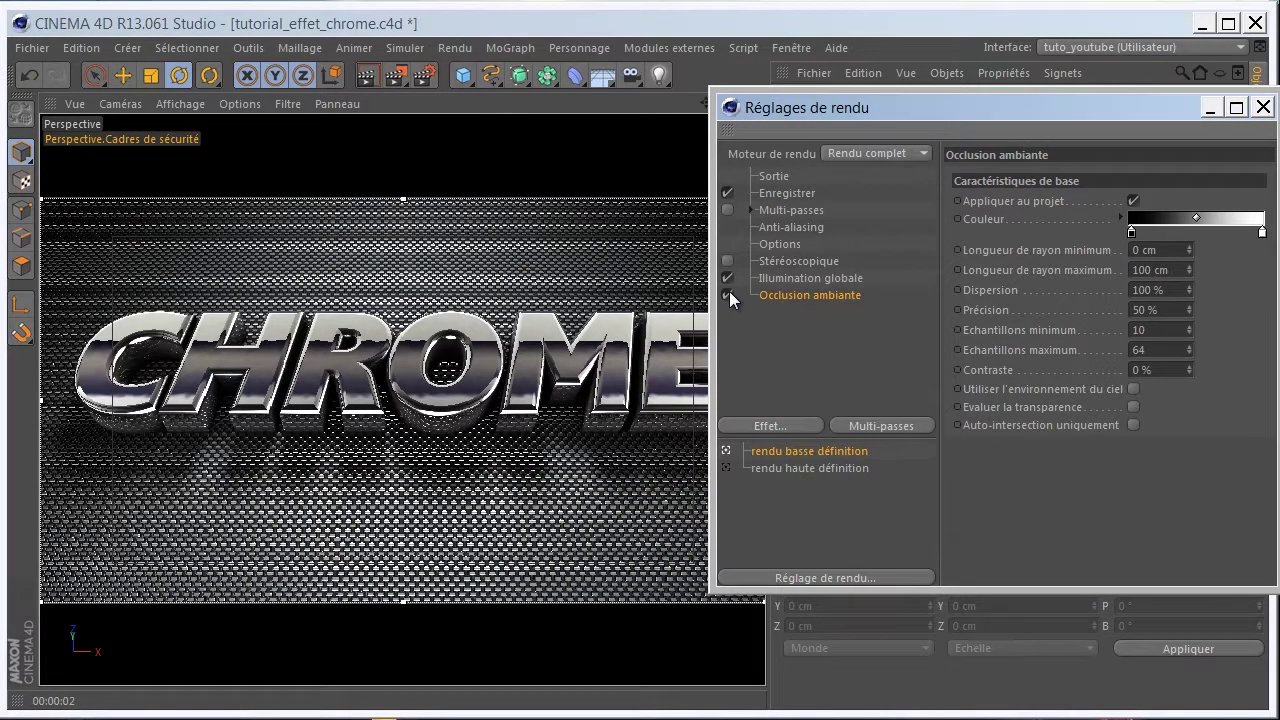
{"action": "left_click", "coordinate": [786, 228]}
Set anti-aliasing to Au mieux with 2x2 minimum level, close settings and save
{"action": "left_click_drag", "start_coordinate": [995, 112], "coordinate": [823, 138]}
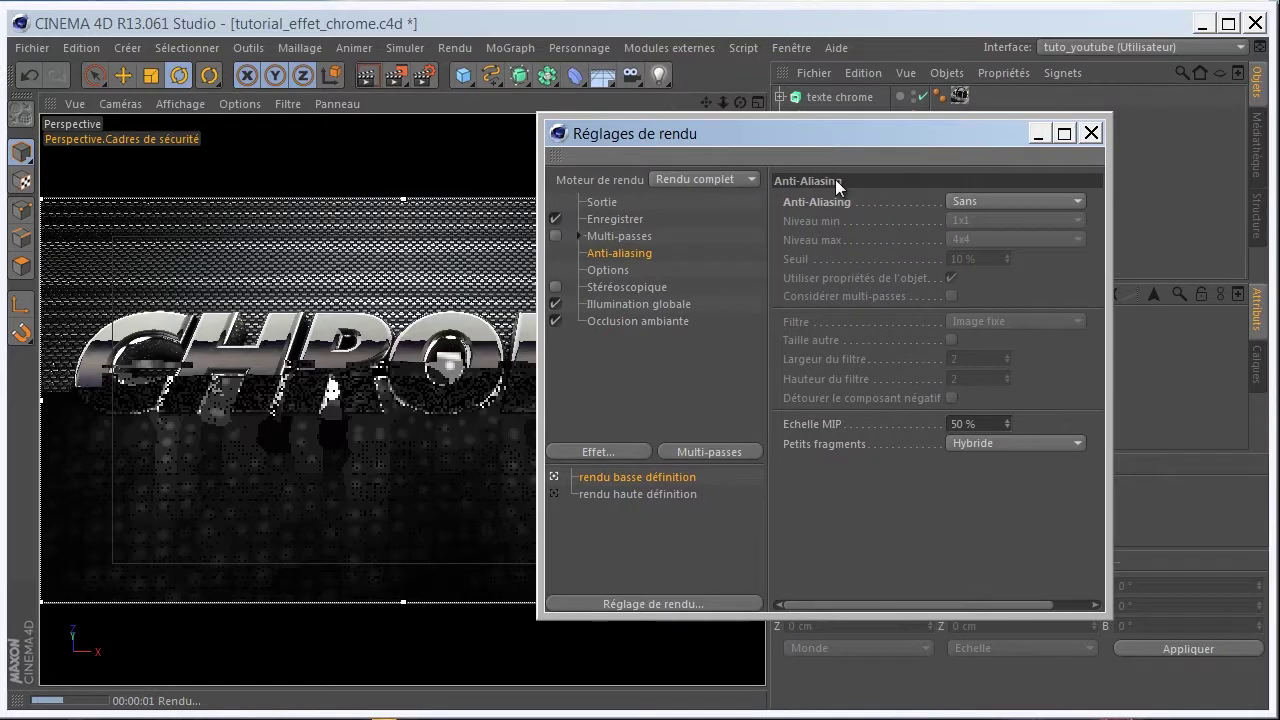
{"action": "left_click", "coordinate": [979, 200]}
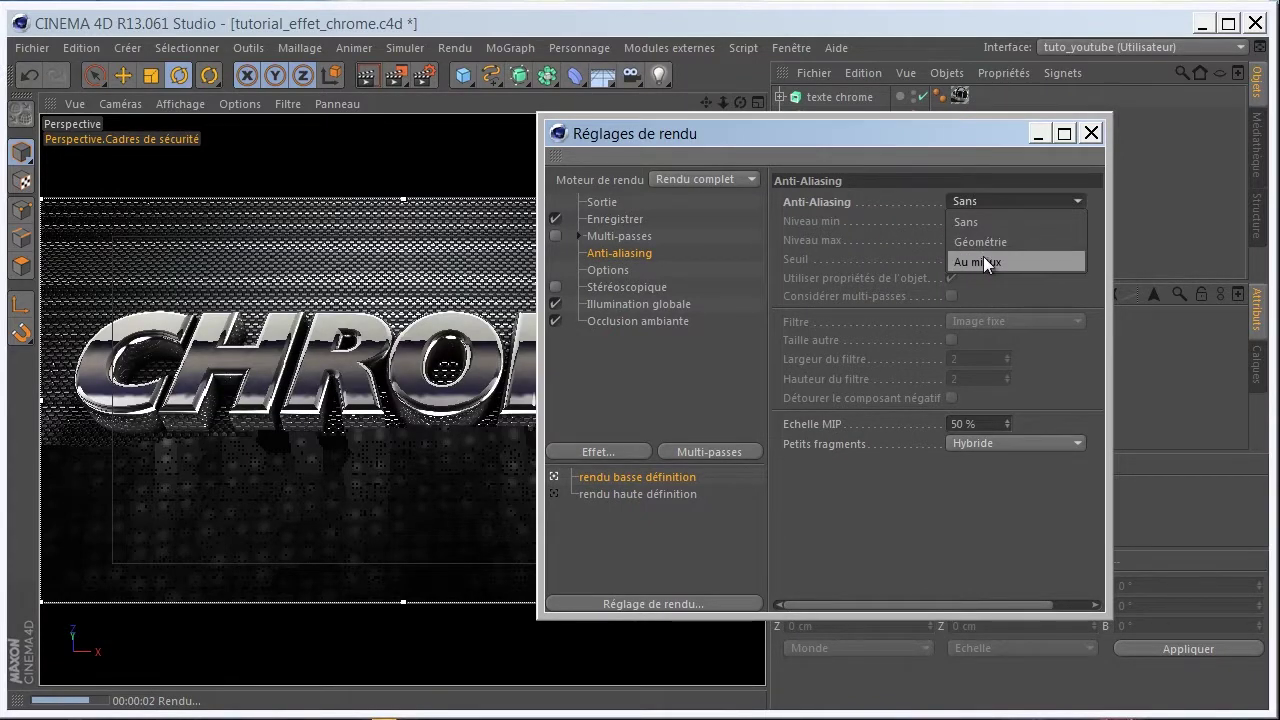
{"action": "left_click", "coordinate": [983, 261]}
{"action": "left_click", "coordinate": [974, 220]}
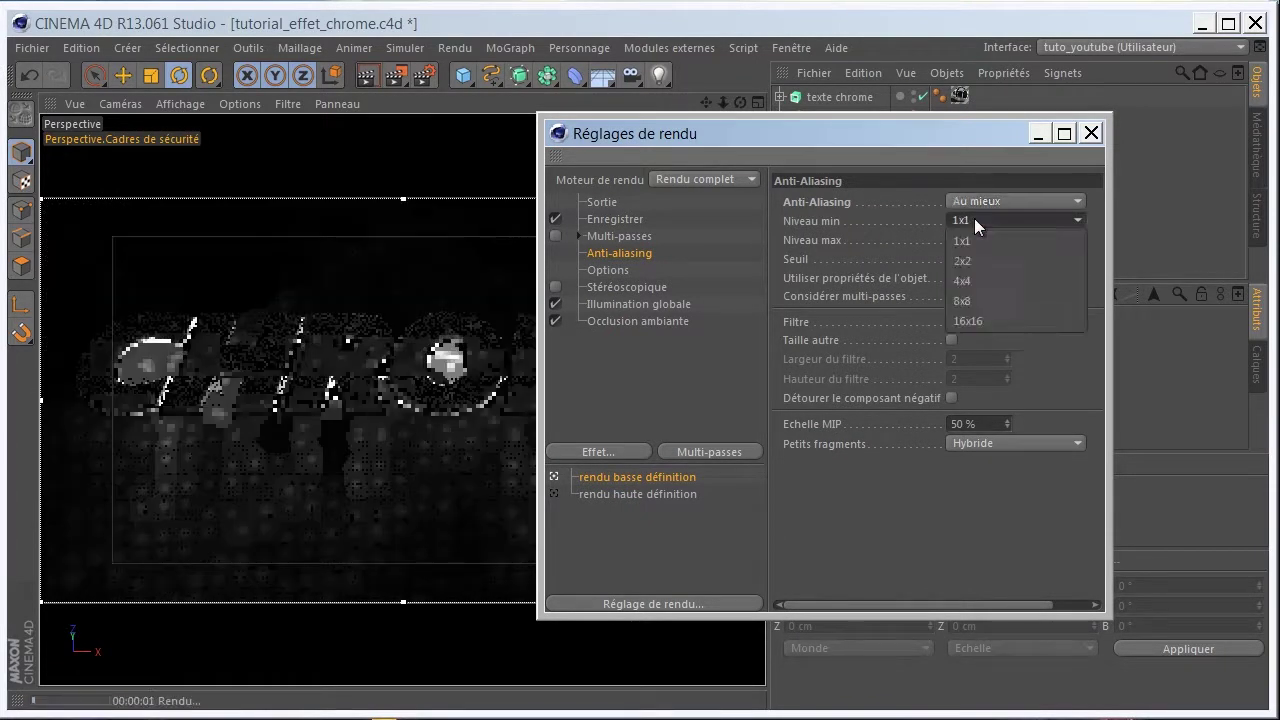
{"action": "left_click", "coordinate": [970, 259]}
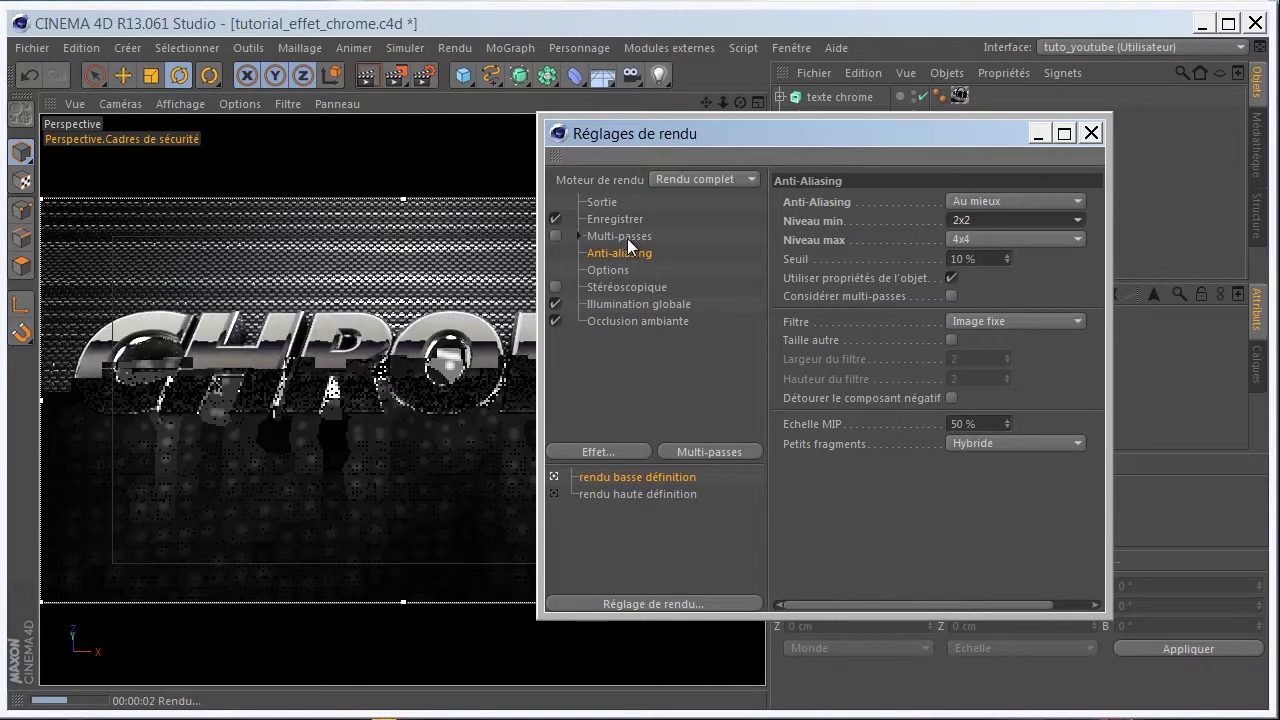
{"action": "left_click", "coordinate": [1091, 132]}
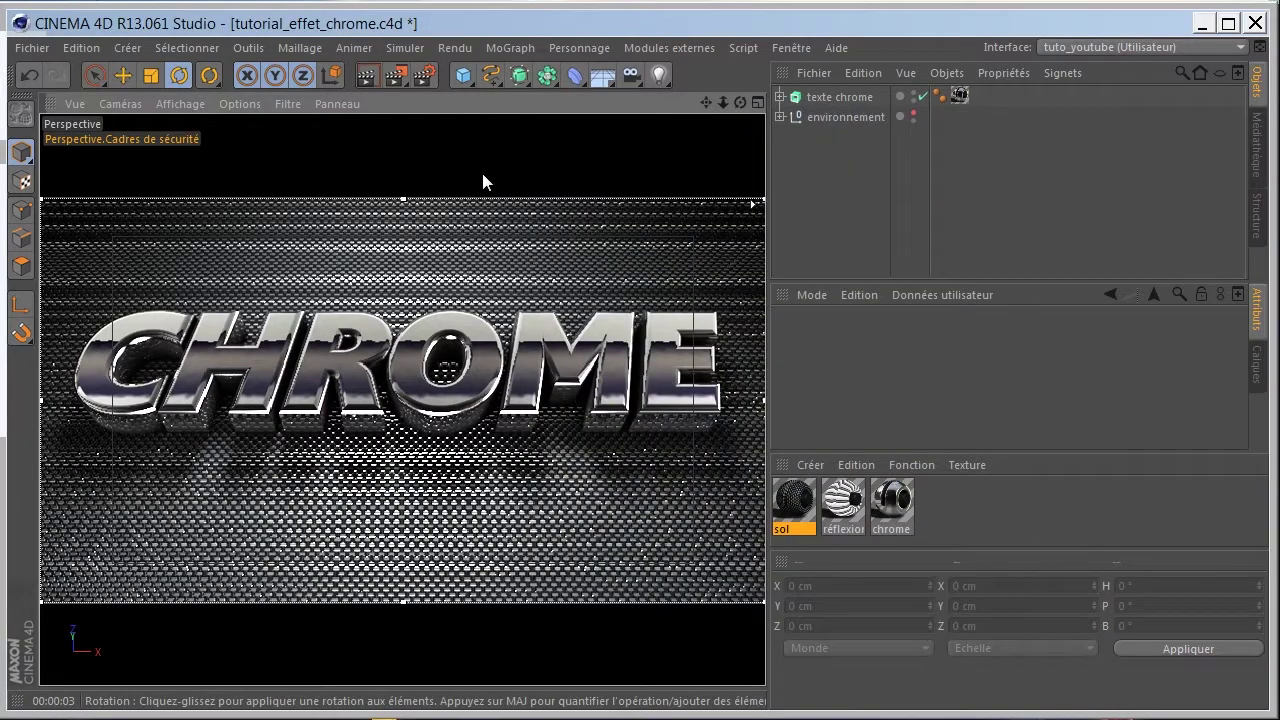
{"action": "left_click", "coordinate": [40, 46]}
{"action": "left_click", "coordinate": [86, 212]}
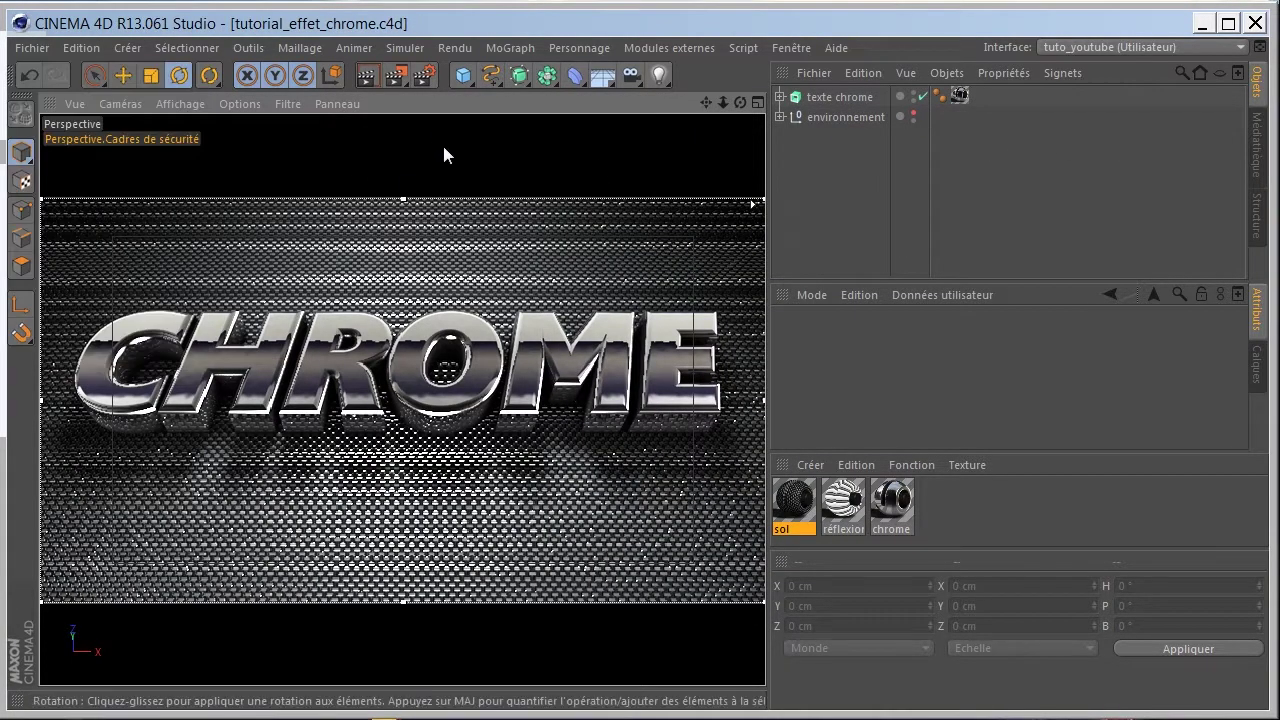
Render to the Picture Viewer over tutorial_effet_chrome0005.psd and inspect the chrome lettering
{"action": "left_click", "coordinate": [403, 69]}
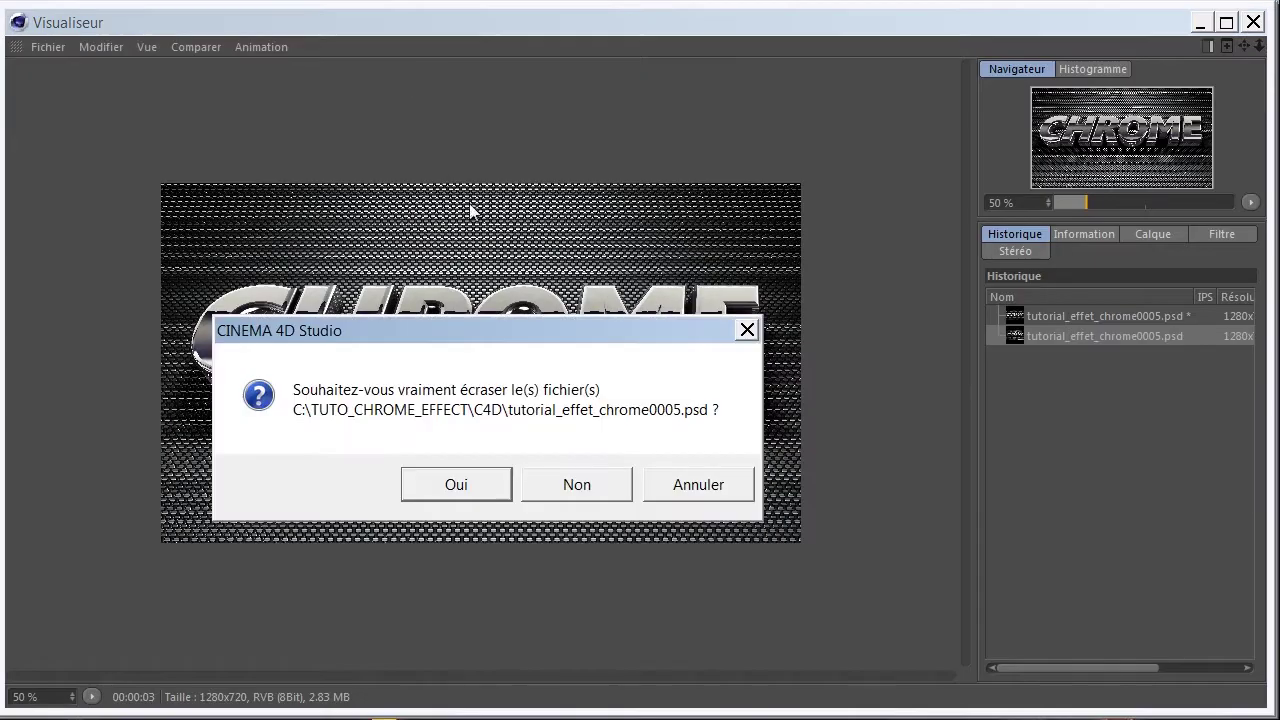
{"action": "left_click", "coordinate": [456, 484]}
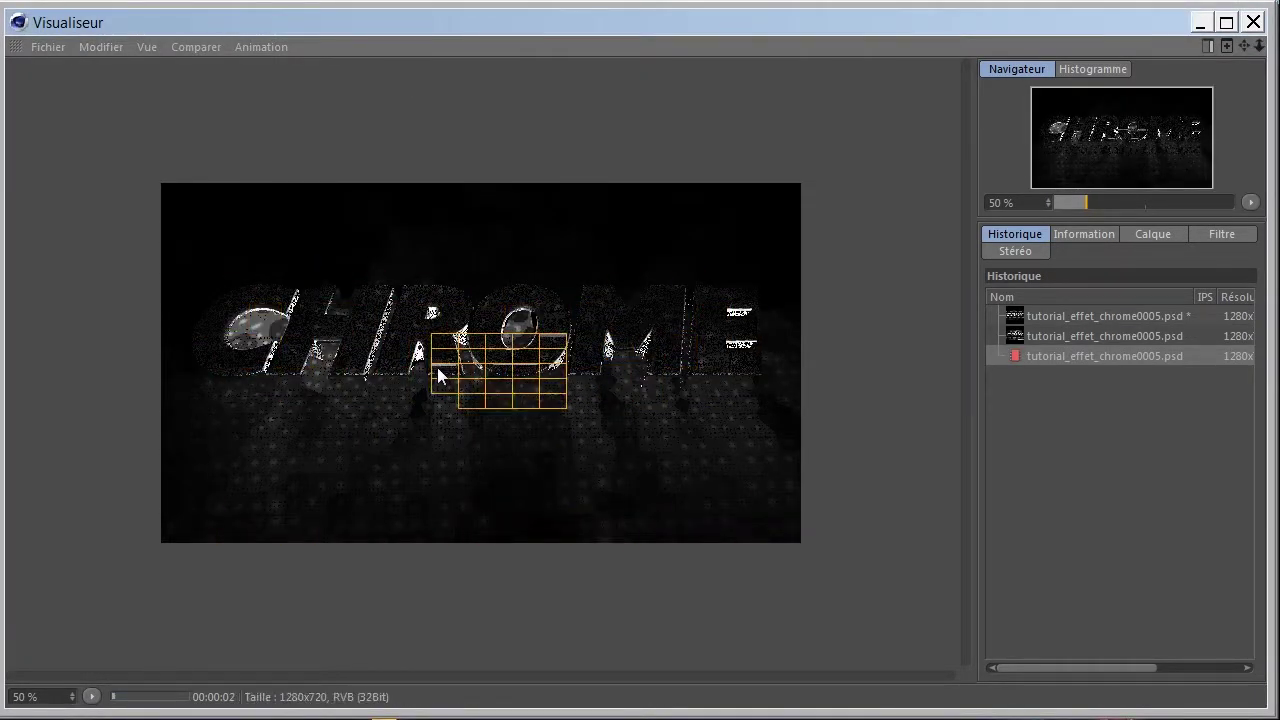
{"action": "scroll", "coordinate": [432, 366], "scroll_direction": "up", "scroll_amount": 1}
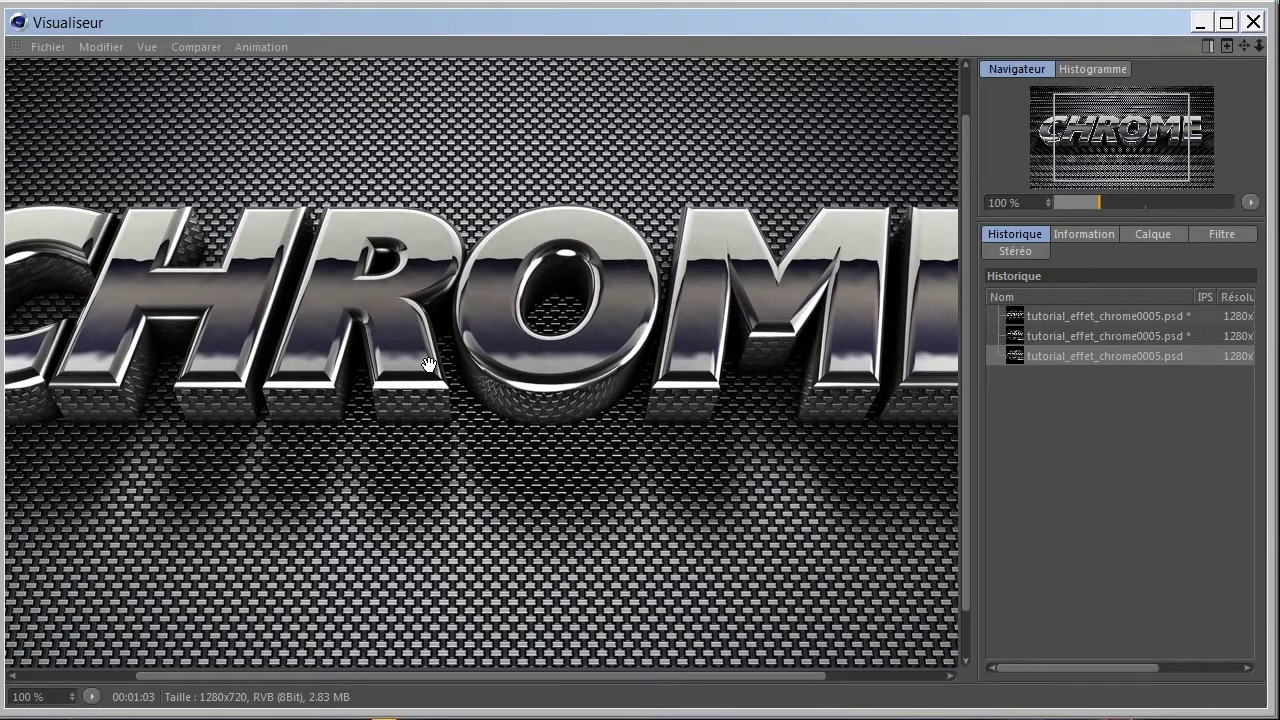
{"action": "scroll", "coordinate": [428, 363], "scroll_direction": "down", "scroll_amount": 1}
{"action": "scroll", "coordinate": [430, 368], "scroll_direction": "down", "scroll_amount": 1}
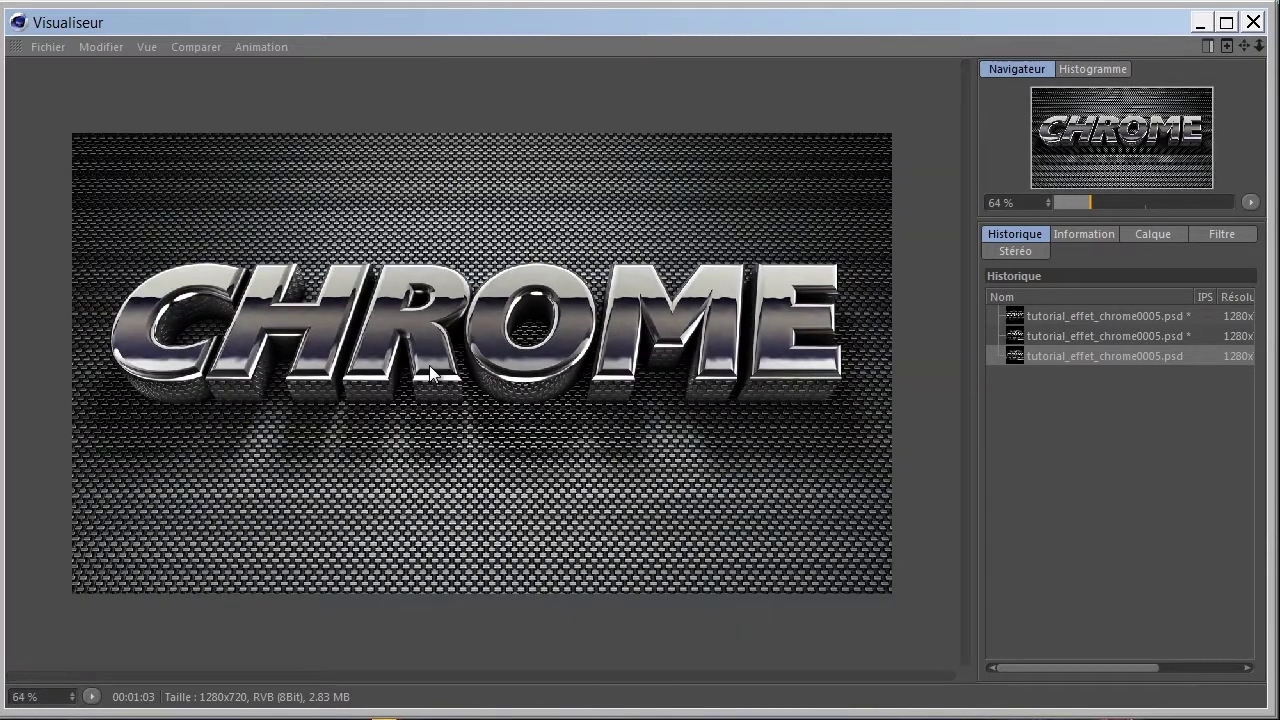
{"action": "scroll", "coordinate": [429, 365], "scroll_direction": "up", "scroll_amount": 1}
{"action": "scroll", "coordinate": [429, 365], "scroll_direction": "up", "scroll_amount": 1}
{"action": "left_click_drag", "start_coordinate": [500, 334], "coordinate": [481, 357]}
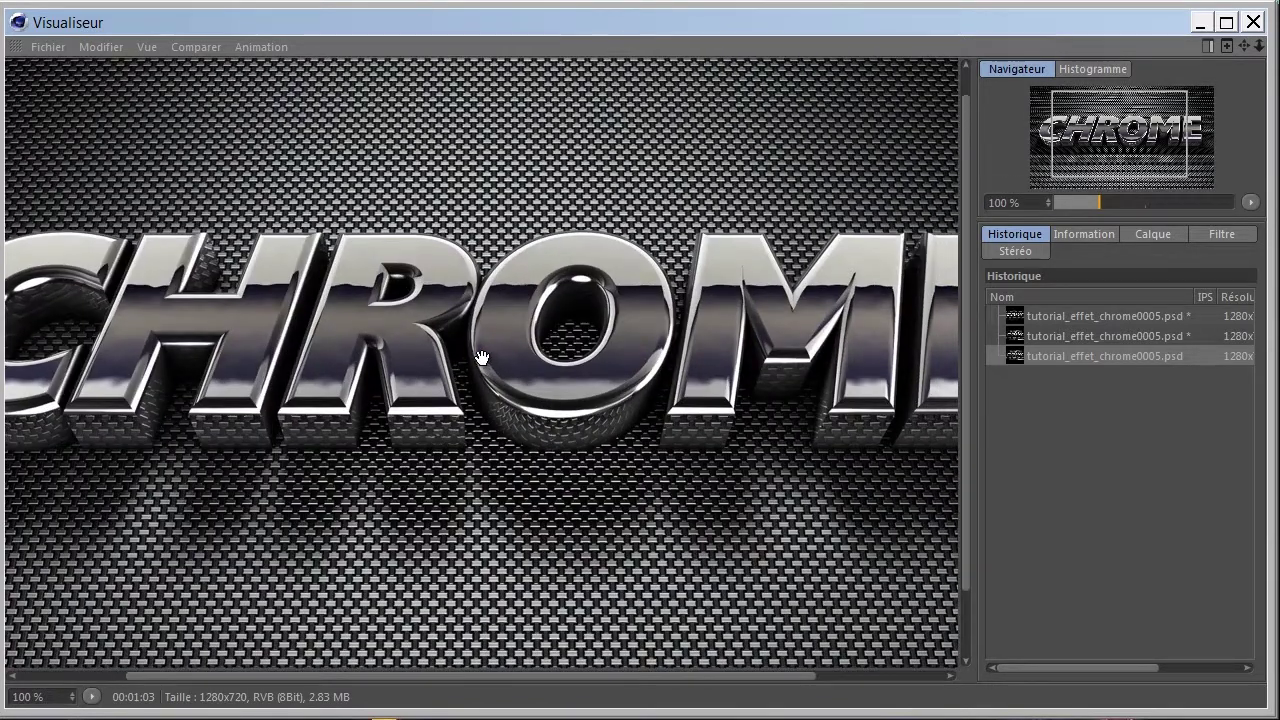
{"action": "right_click", "coordinate": [1063, 363]}
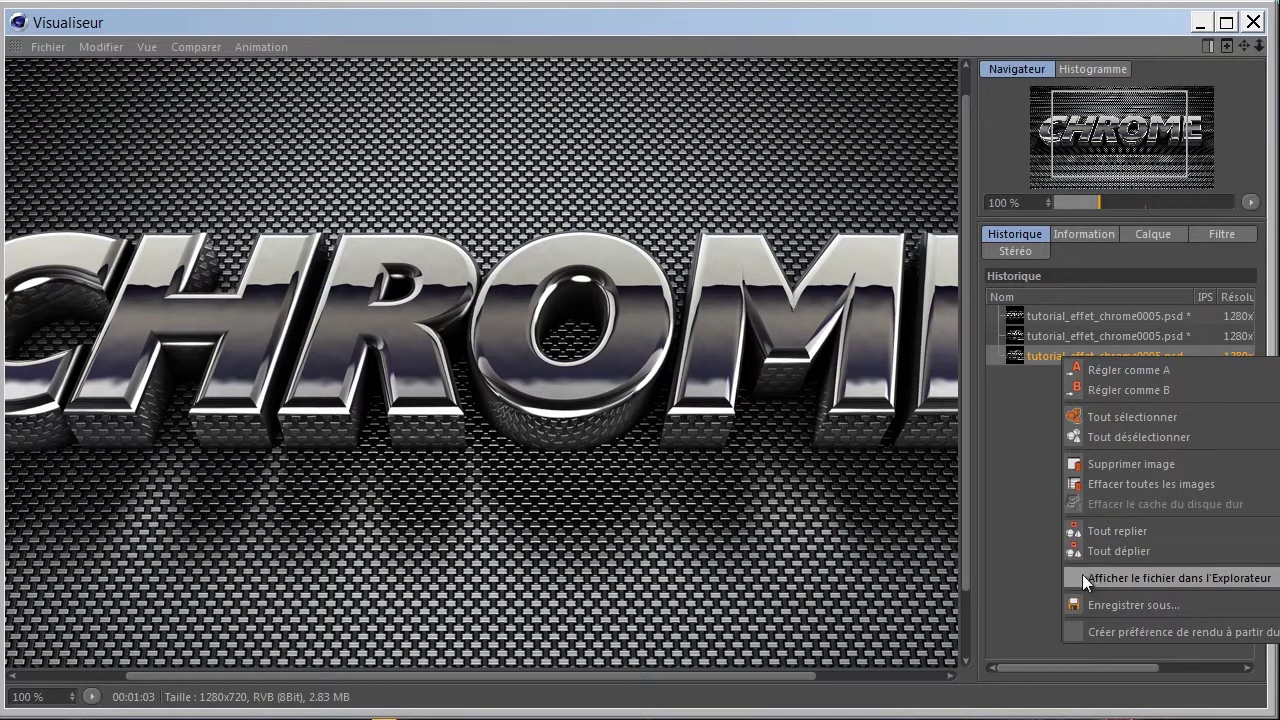
Show tutorial_effet_chrome0005.psd in Explorer's C4D folder and open it in Photoshop
{"action": "left_click", "coordinate": [1117, 573]}
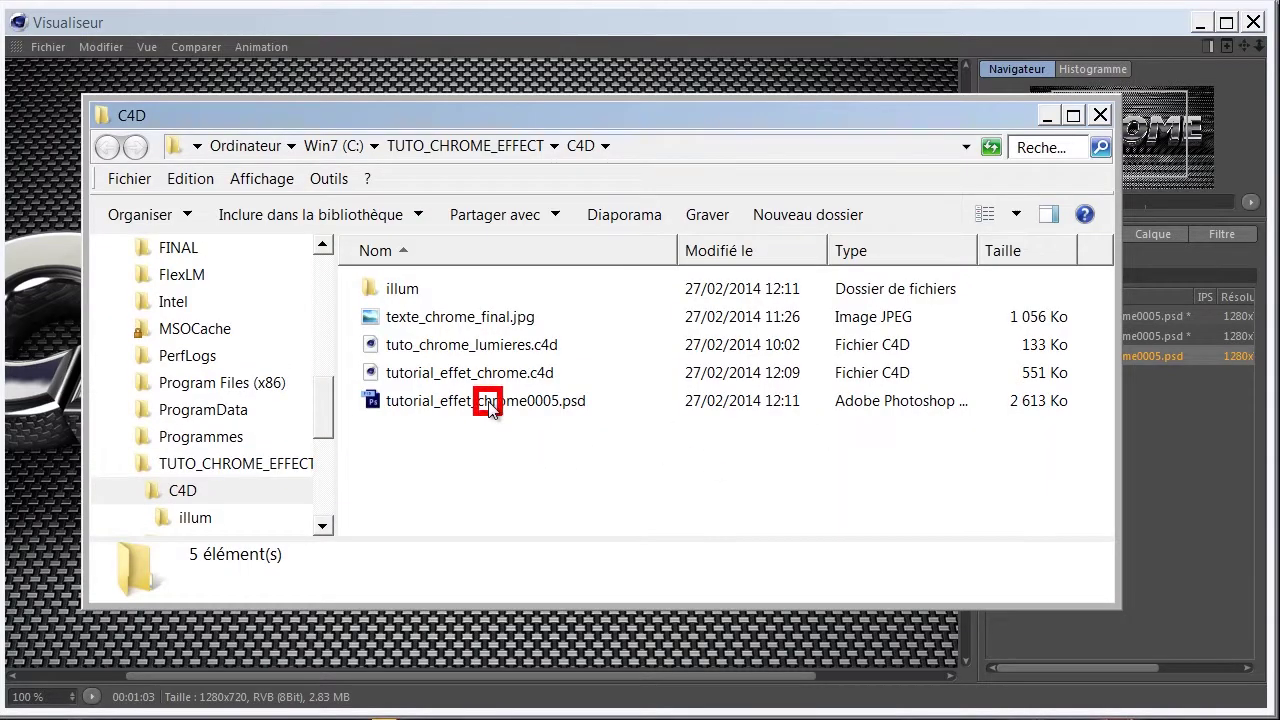
{"action": "left_click", "coordinate": [410, 402]}
{"action": "mouse_move", "coordinate": [543, 402]}
{"action": "left_click", "coordinate": [516, 405]}
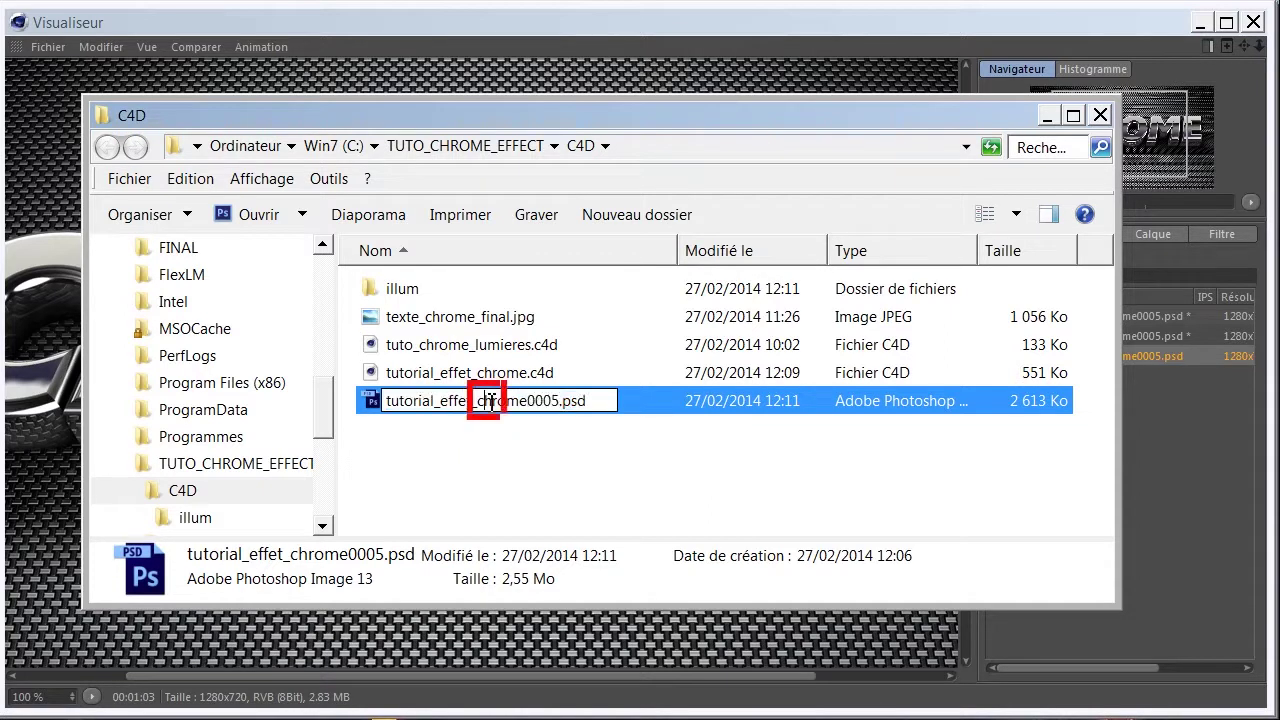
{"action": "left_click", "coordinate": [483, 430]}
{"action": "double_click", "coordinate": [484, 404]}
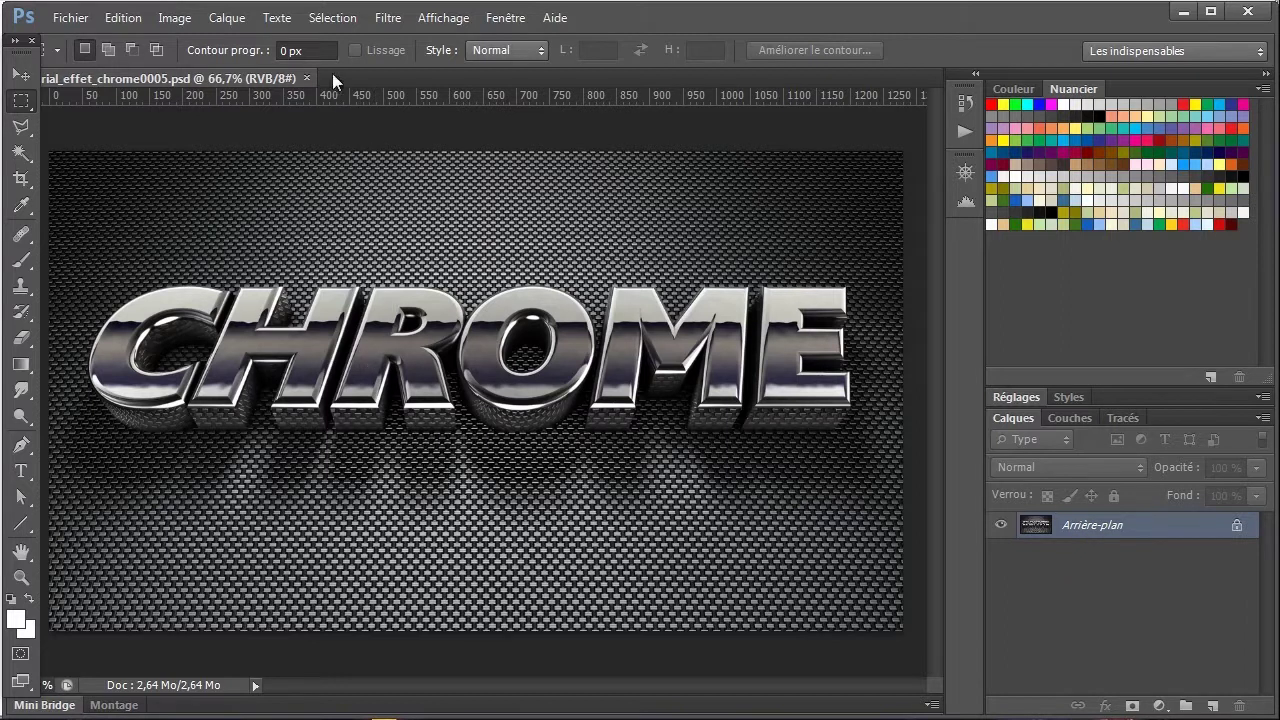
Select the chrome lettering's bright highlights with Plage de couleurs at tolerance 25, previewed in greyscale
{"action": "left_click", "coordinate": [328, 18]}
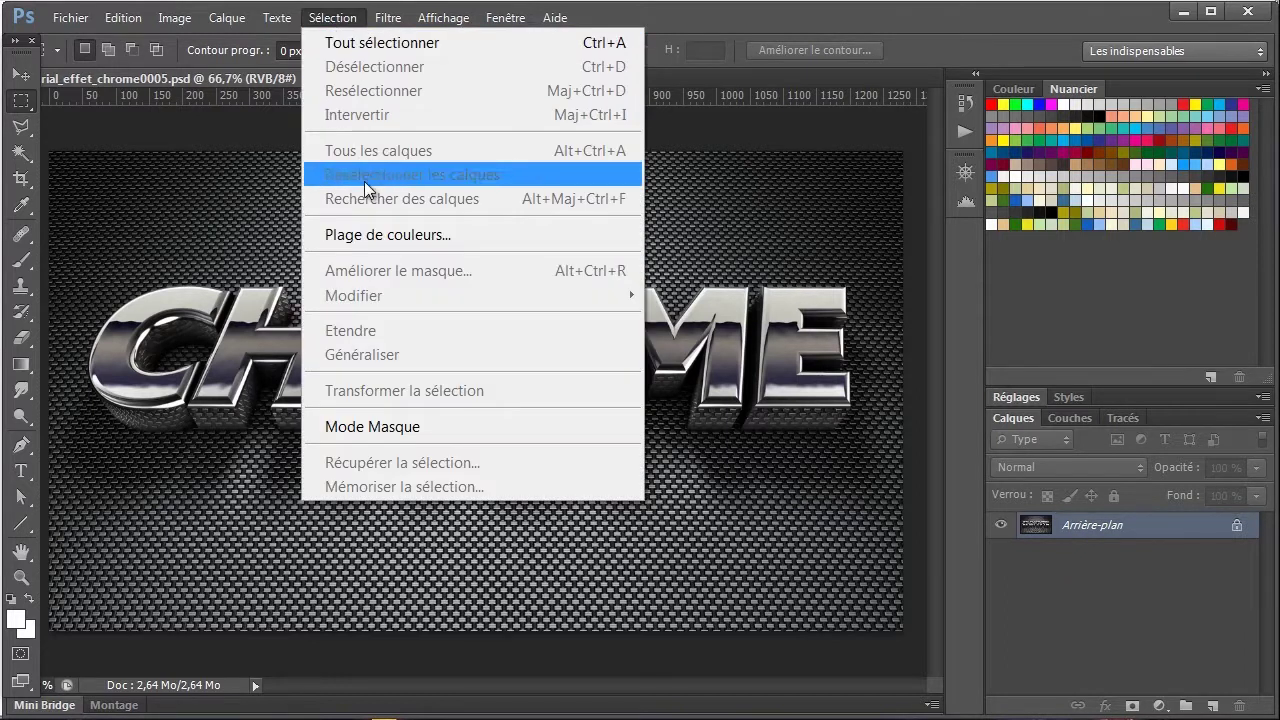
{"action": "left_click", "coordinate": [385, 234]}
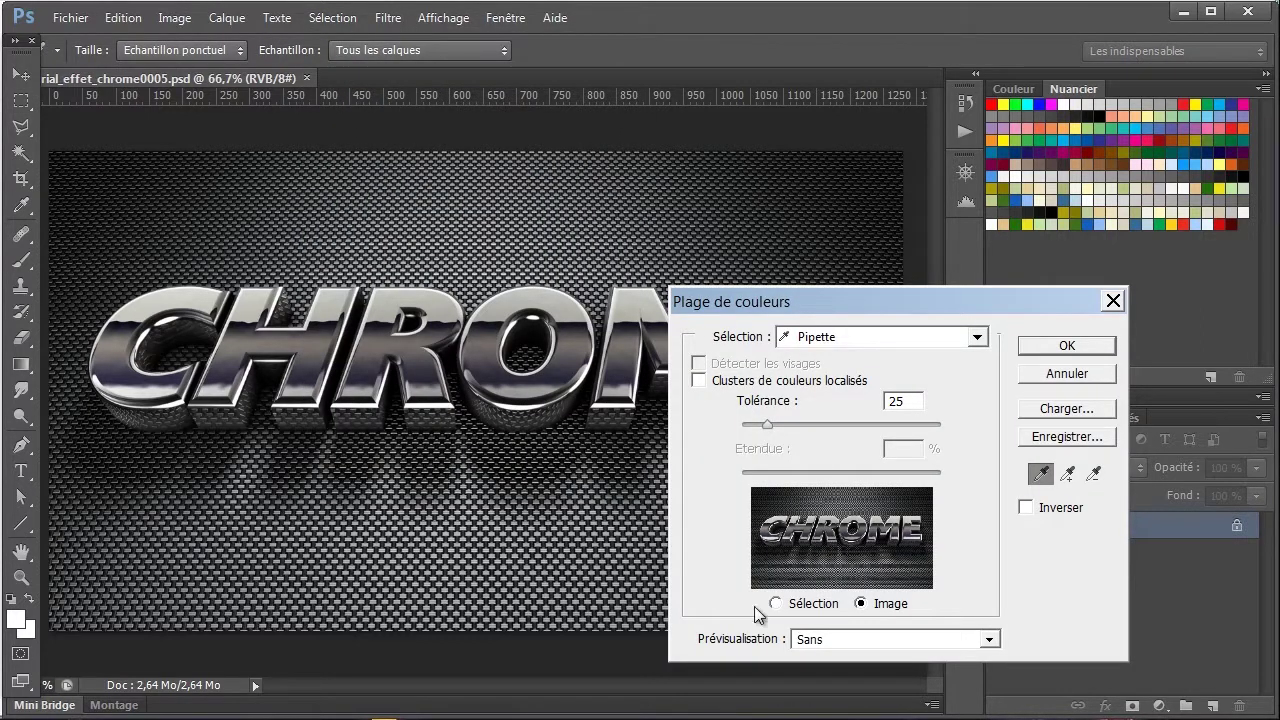
{"action": "left_click_drag", "start_coordinate": [847, 301], "coordinate": [698, 119]}
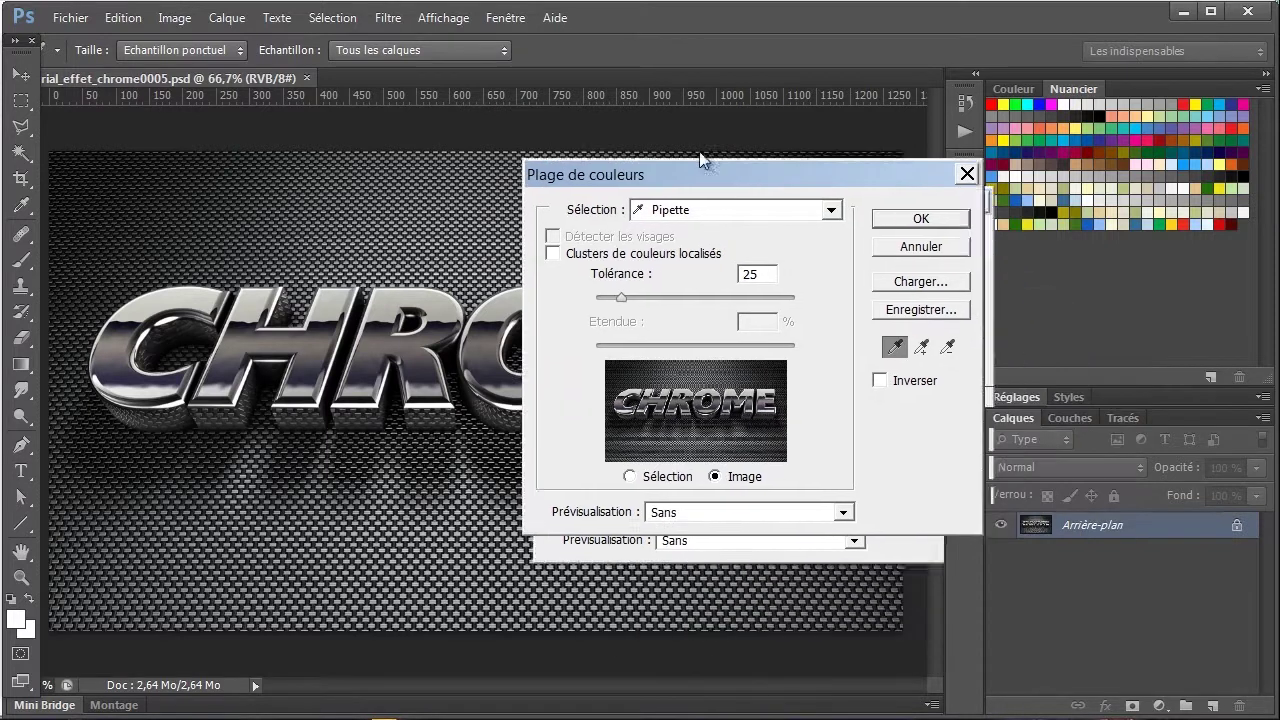
{"action": "left_click", "coordinate": [702, 457]}
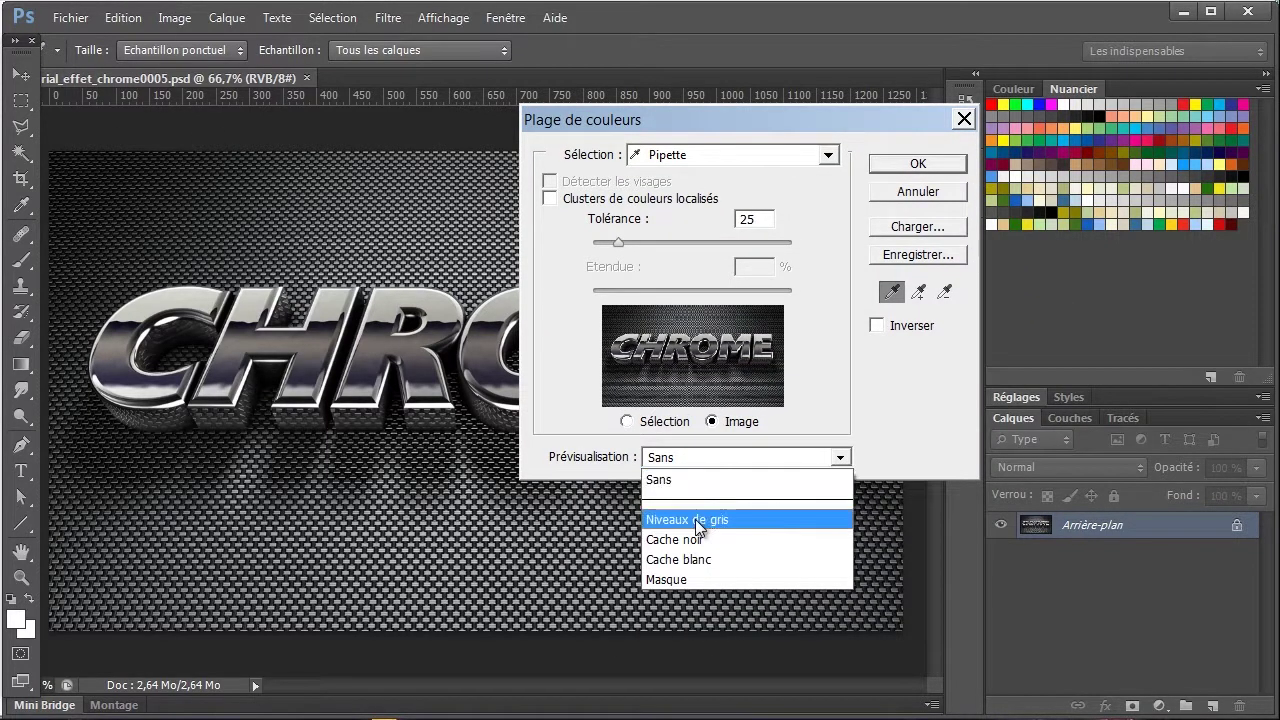
{"action": "left_click", "coordinate": [700, 518]}
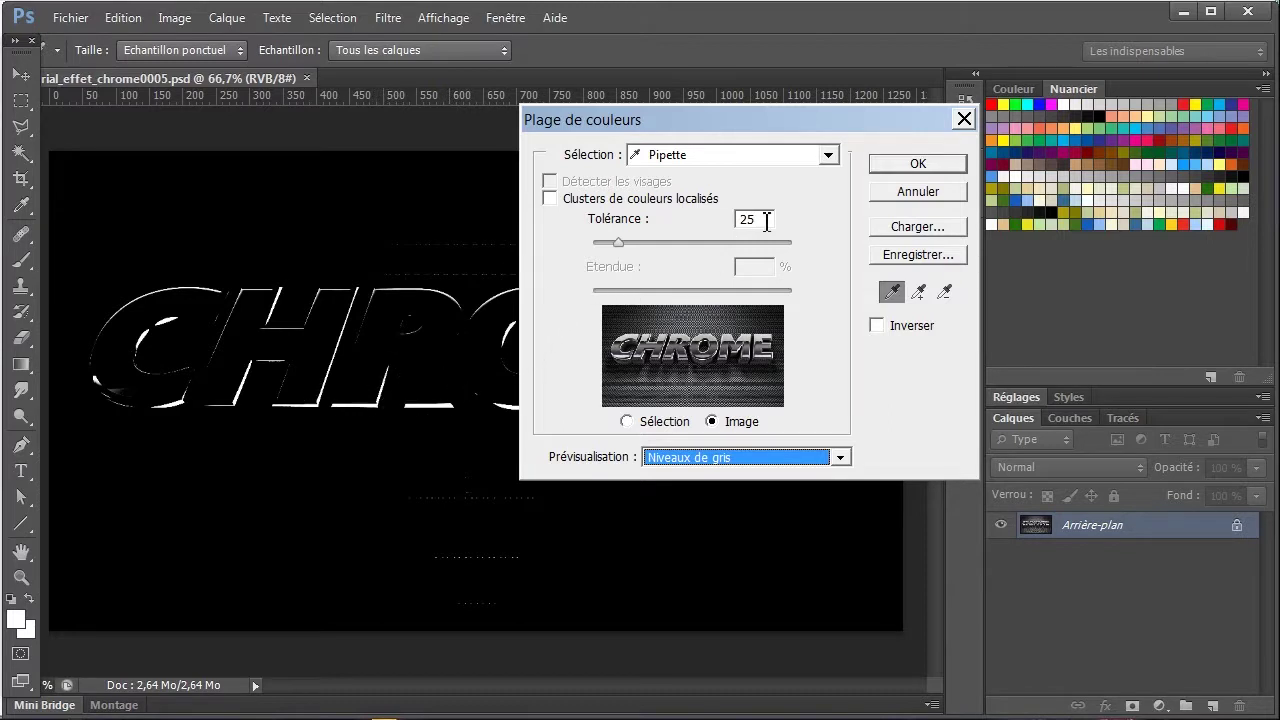
{"action": "left_click_drag", "start_coordinate": [766, 221], "coordinate": [740, 223]}
{"action": "type", "text": "25"}
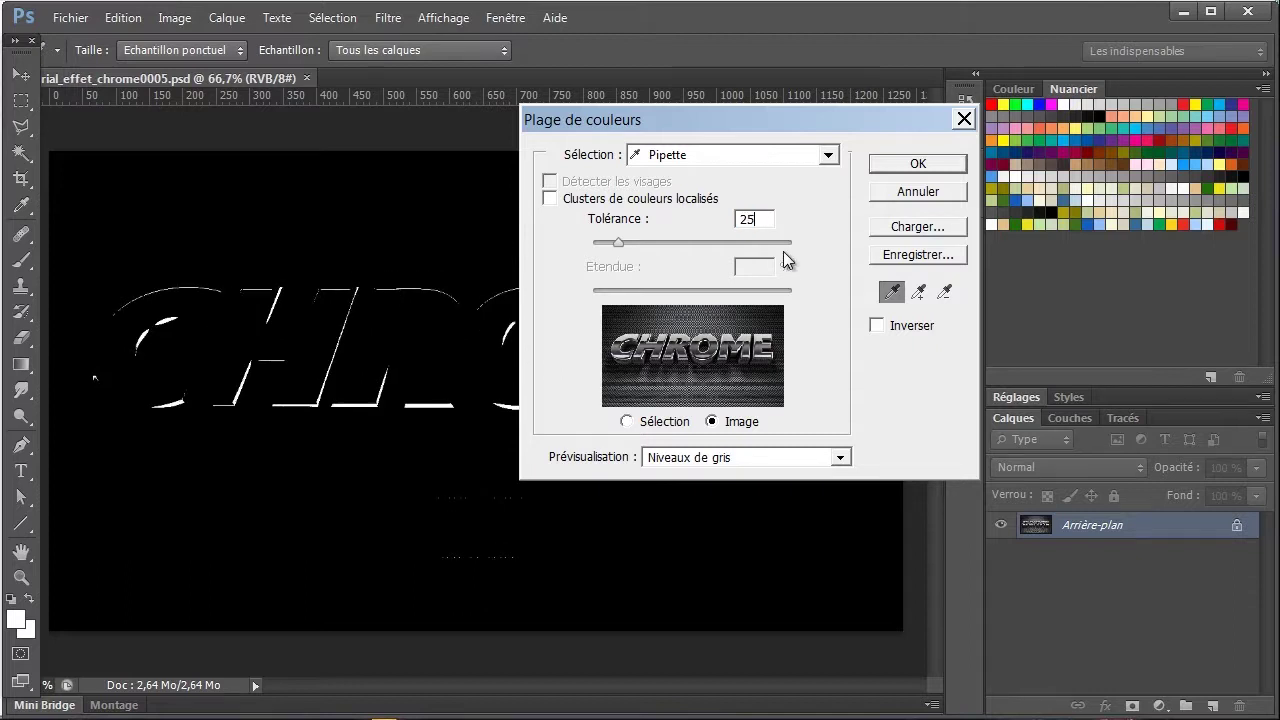
{"action": "left_click", "coordinate": [889, 168]}
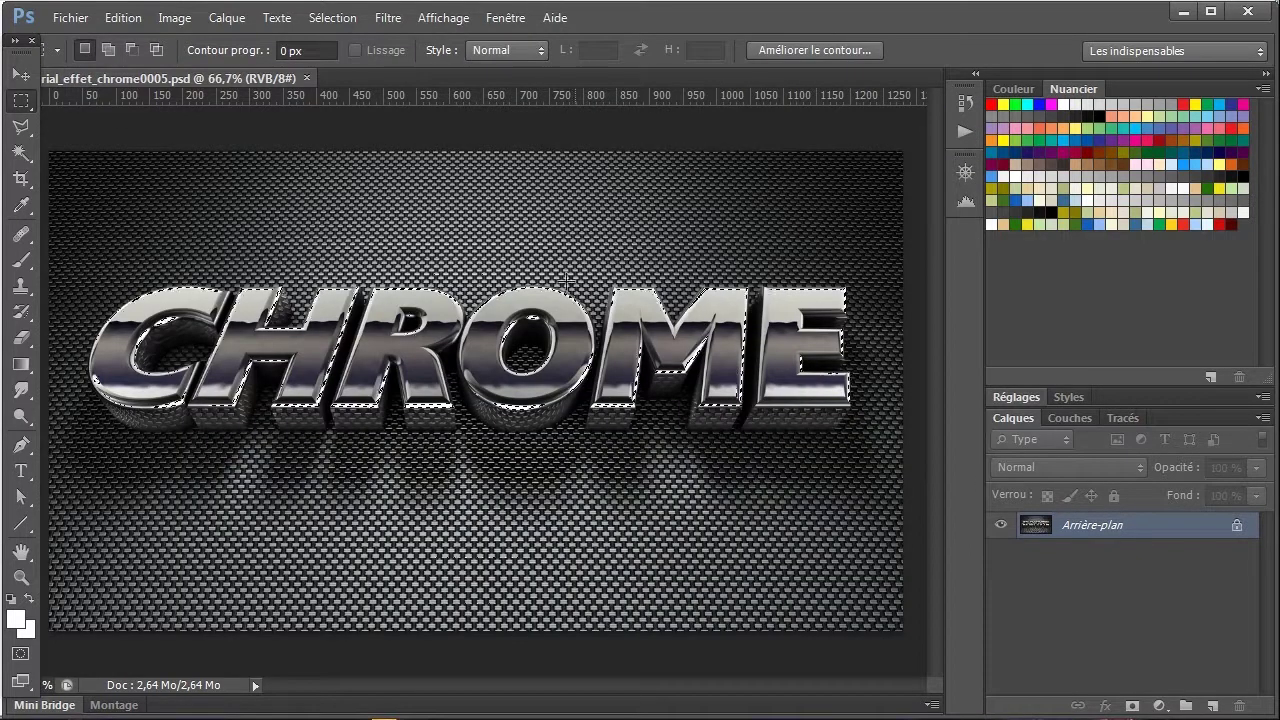
Copy the selected highlights, paste them onto a new layer and name it lueur
{"action": "left_click", "coordinate": [124, 18]}
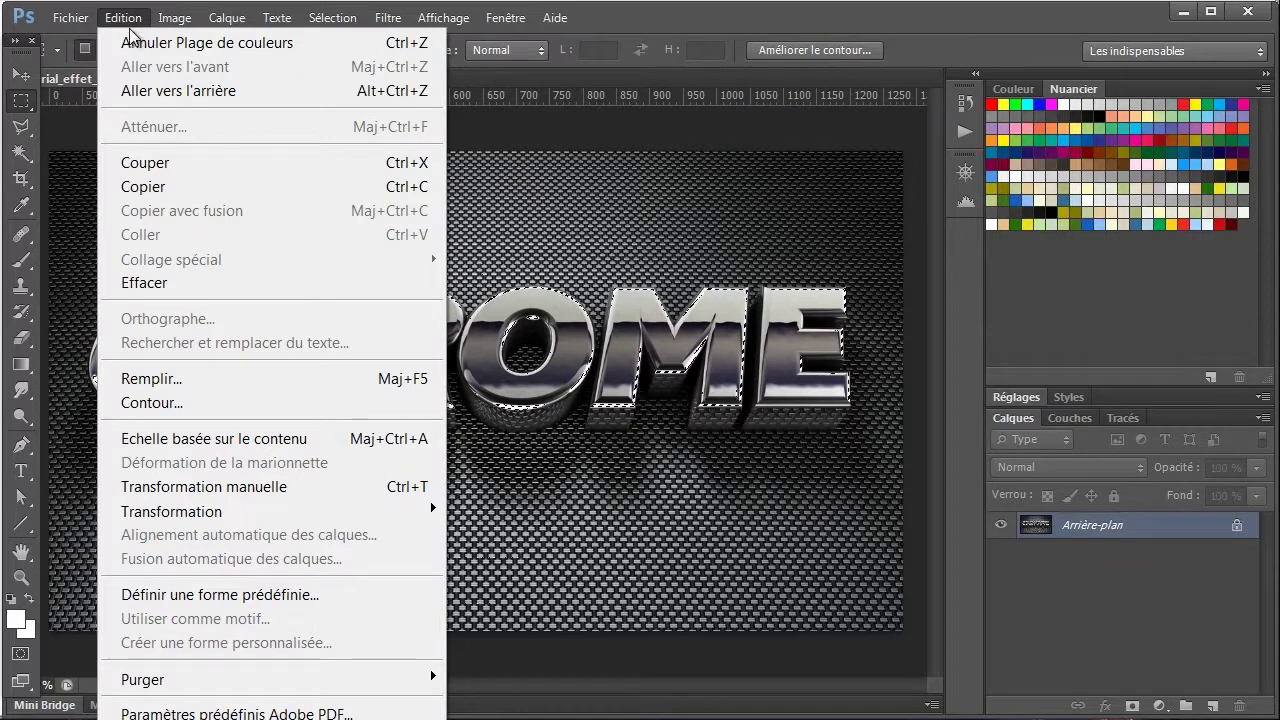
{"action": "left_click", "coordinate": [143, 188]}
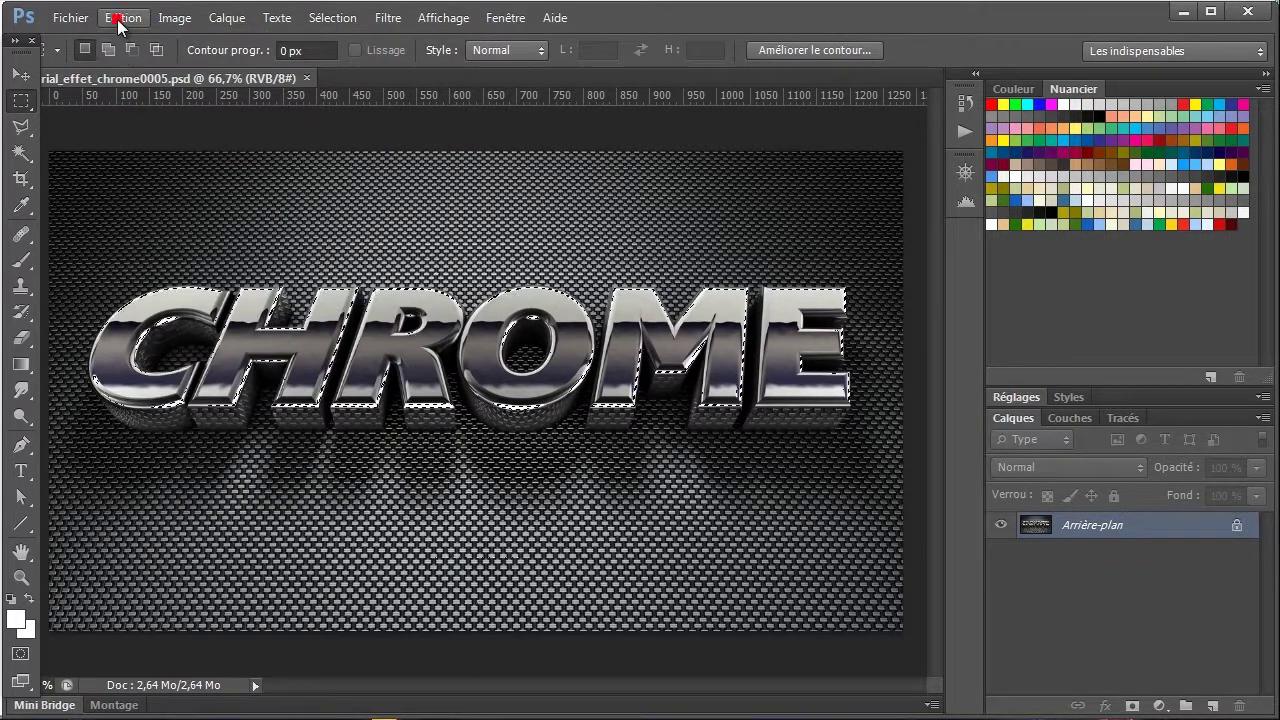
{"action": "left_click", "coordinate": [122, 18]}
{"action": "left_click", "coordinate": [143, 234]}
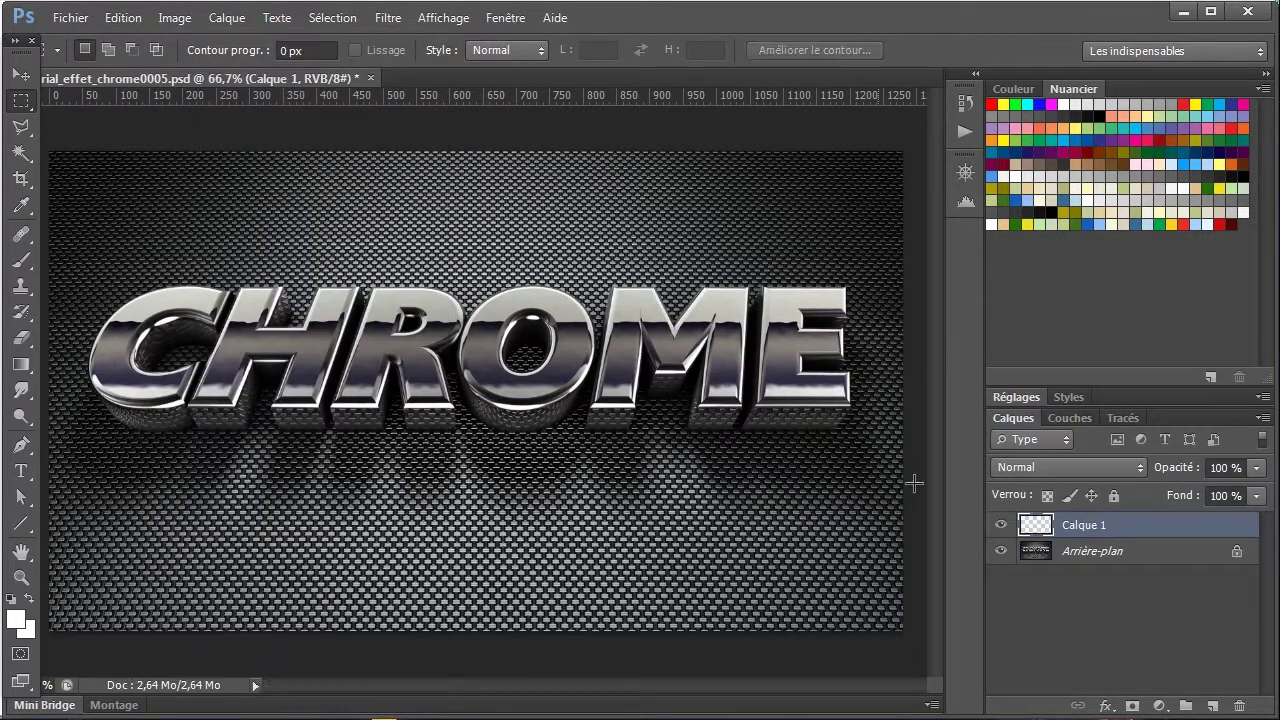
{"action": "double_click", "coordinate": [1078, 527]}
{"action": "type", "text": "lueur"}
{"action": "key", "text": "Return"}
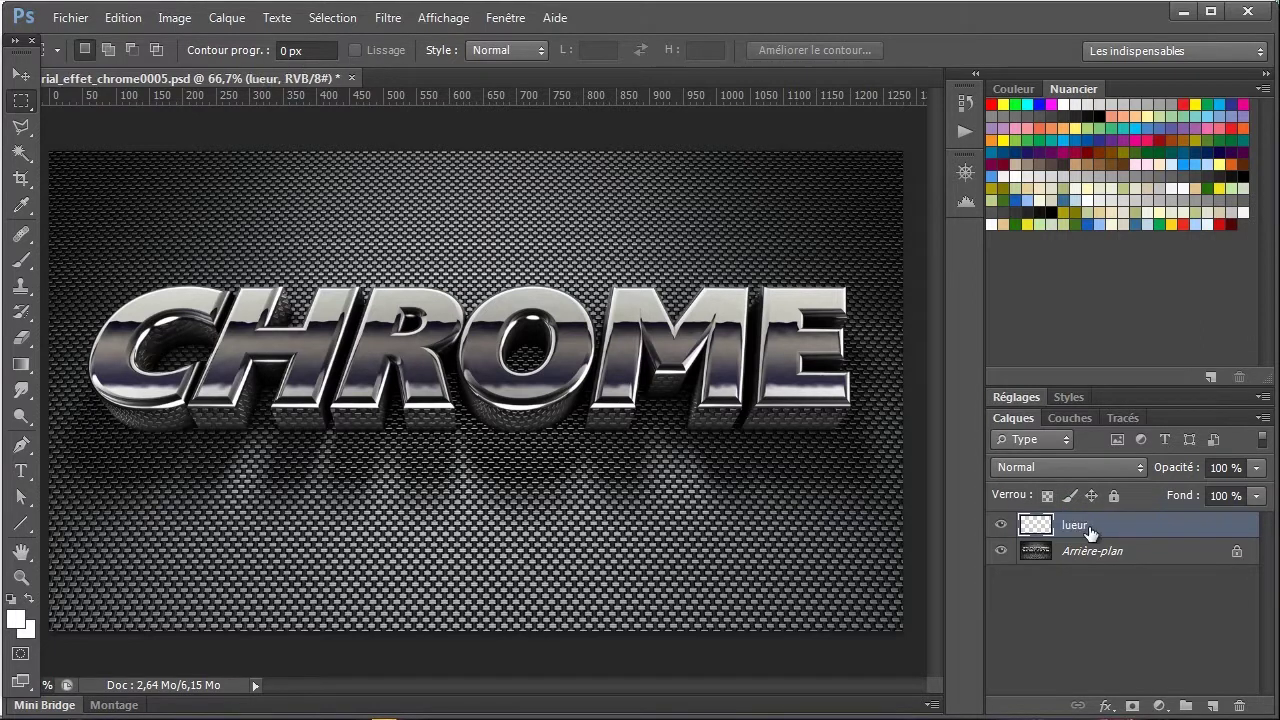
Blend the lueur layer as Superposition and give it a 3 px Gaussian blur
{"action": "left_click", "coordinate": [1036, 464]}
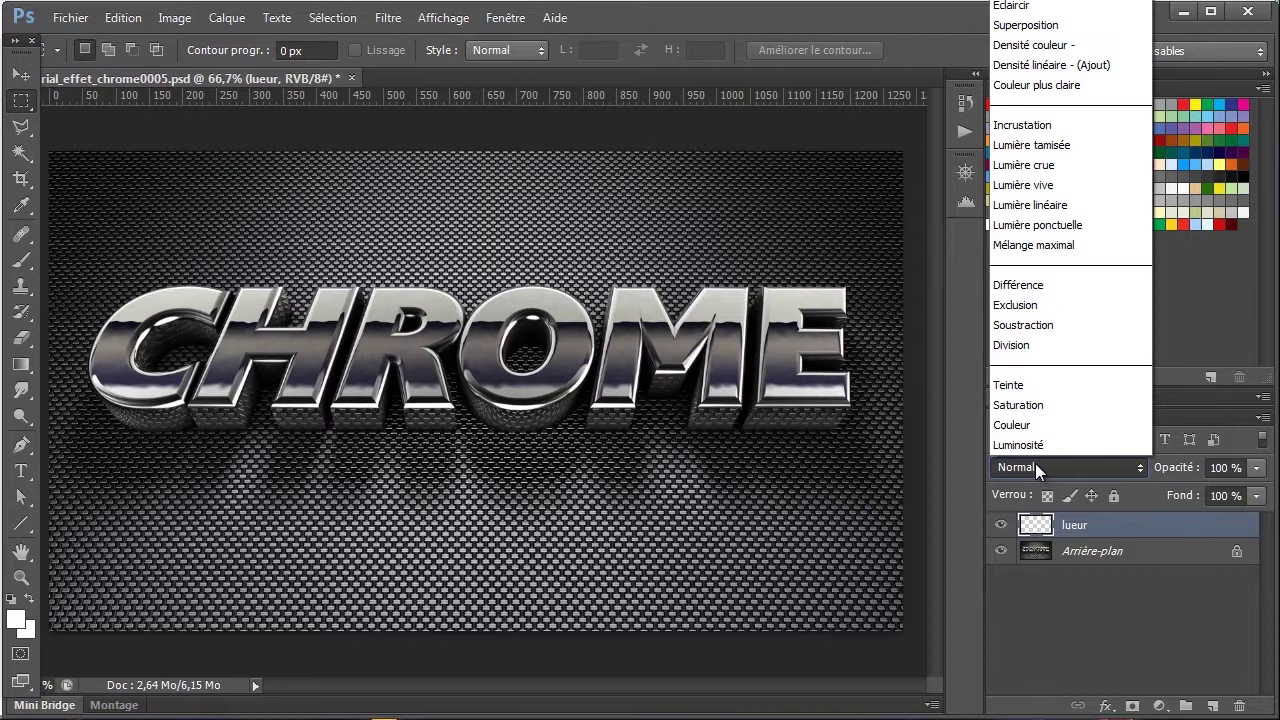
{"action": "left_click", "coordinate": [1048, 26]}
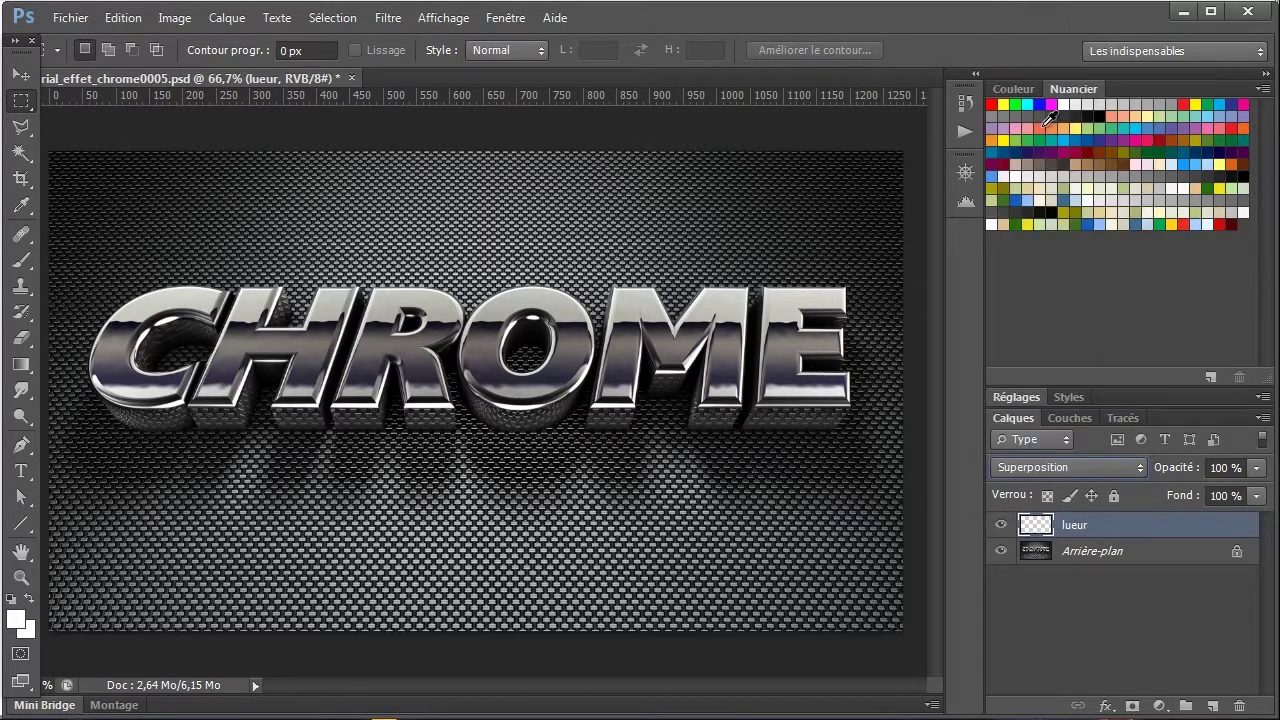
{"action": "left_click", "coordinate": [388, 18]}
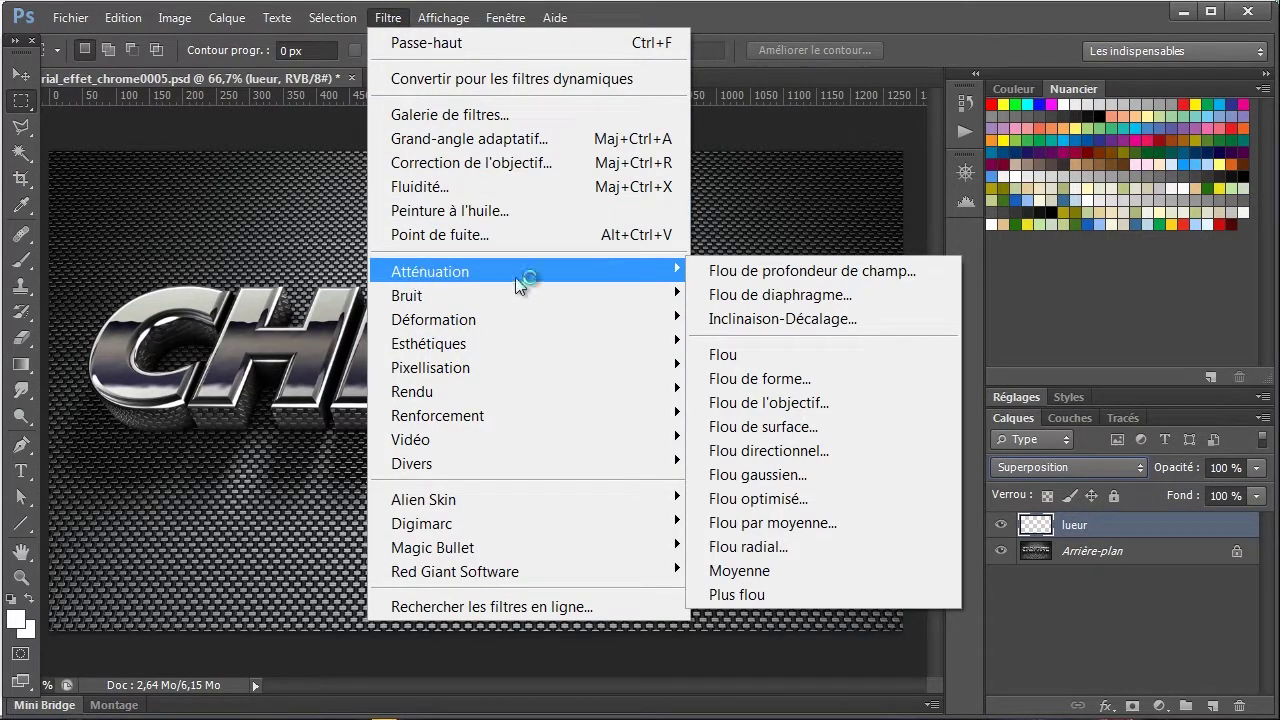
{"action": "left_click", "coordinate": [762, 477]}
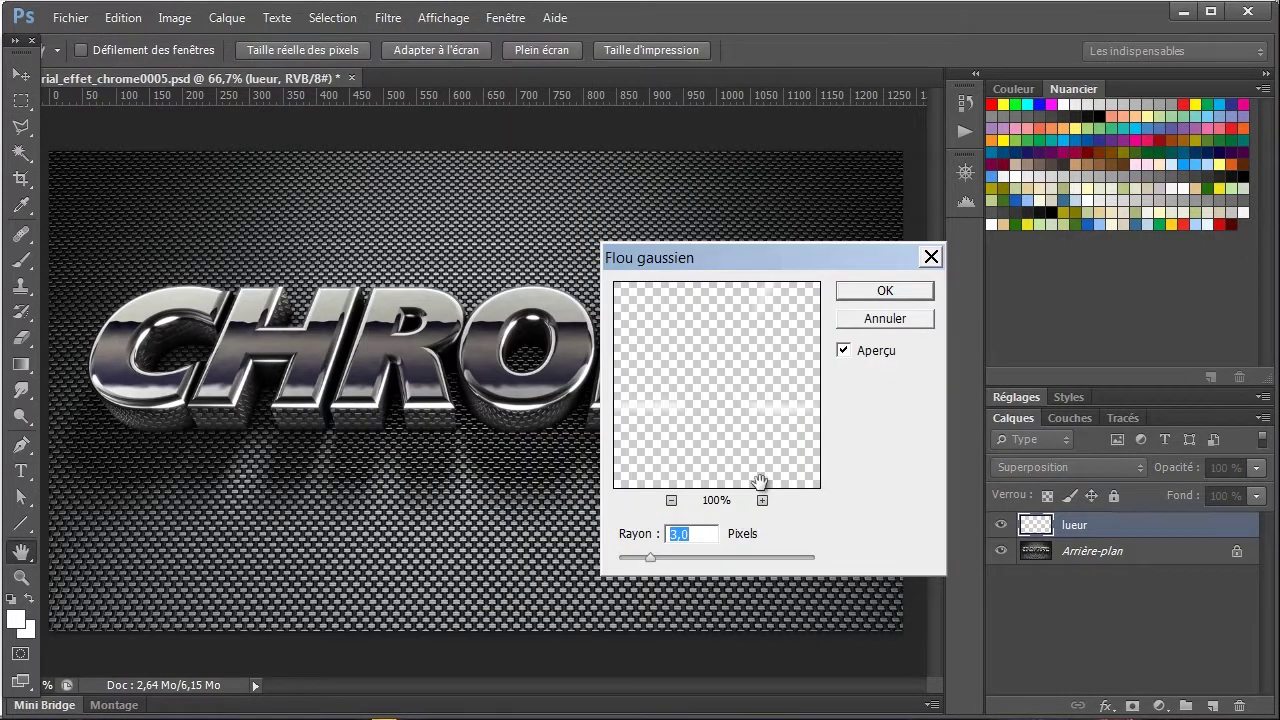
{"action": "left_click", "coordinate": [866, 292]}
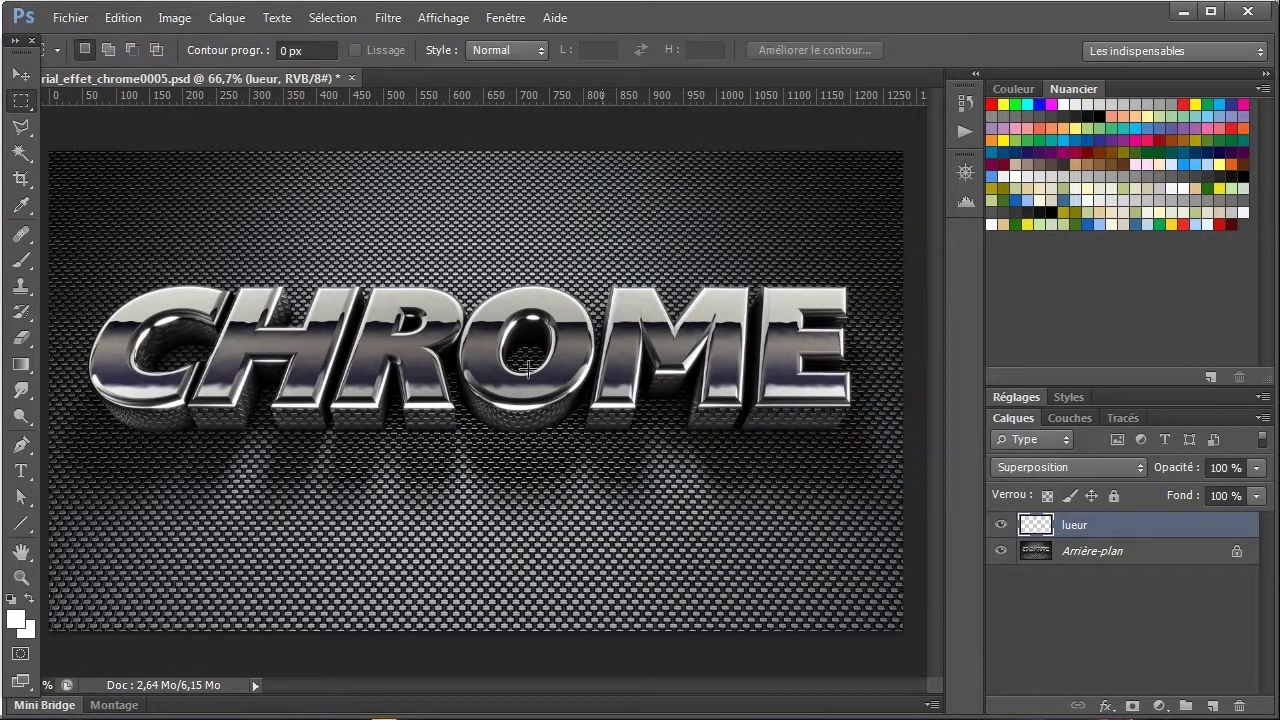
Zoom in to compare the CHROME text with and without glow, then duplicate Arrière-plan
{"action": "left_click", "coordinate": [21, 577]}
{"action": "left_click_drag", "start_coordinate": [438, 404], "coordinate": [510, 406]}
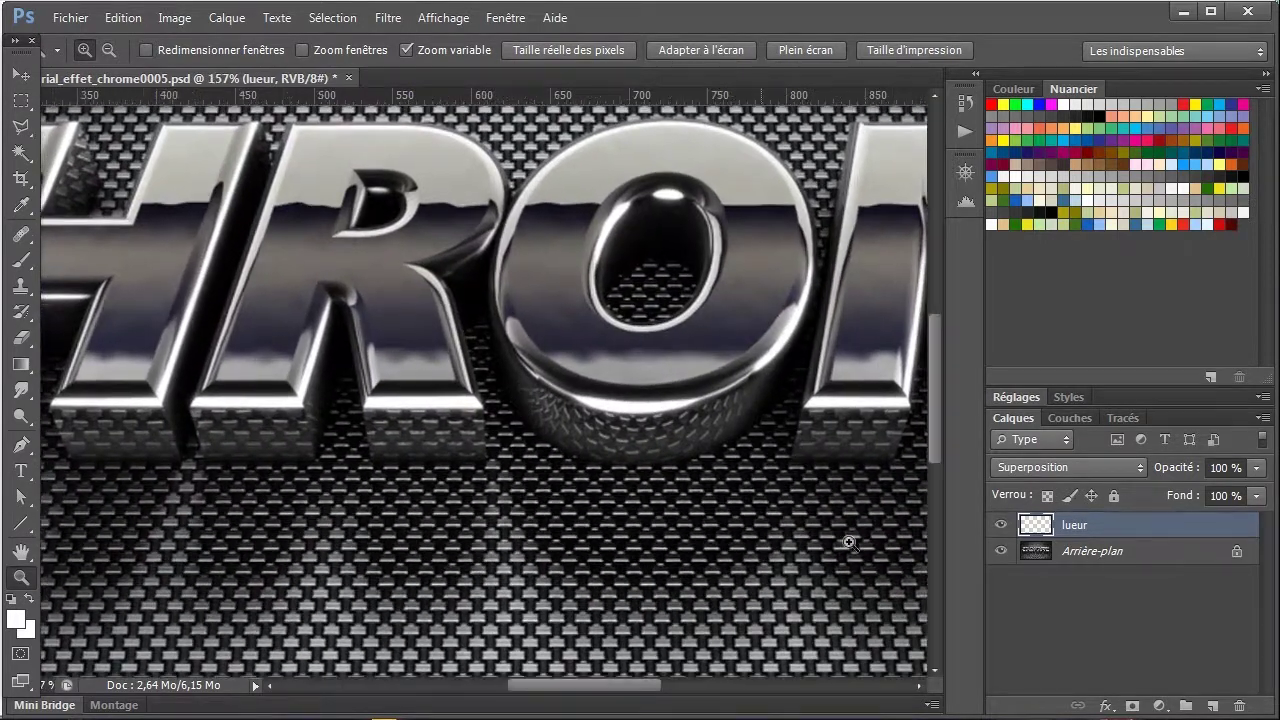
{"action": "left_click", "coordinate": [1003, 526]}
{"action": "left_click", "coordinate": [1003, 526]}
{"action": "left_click", "coordinate": [1003, 526]}
{"action": "left_click", "coordinate": [1003, 526]}
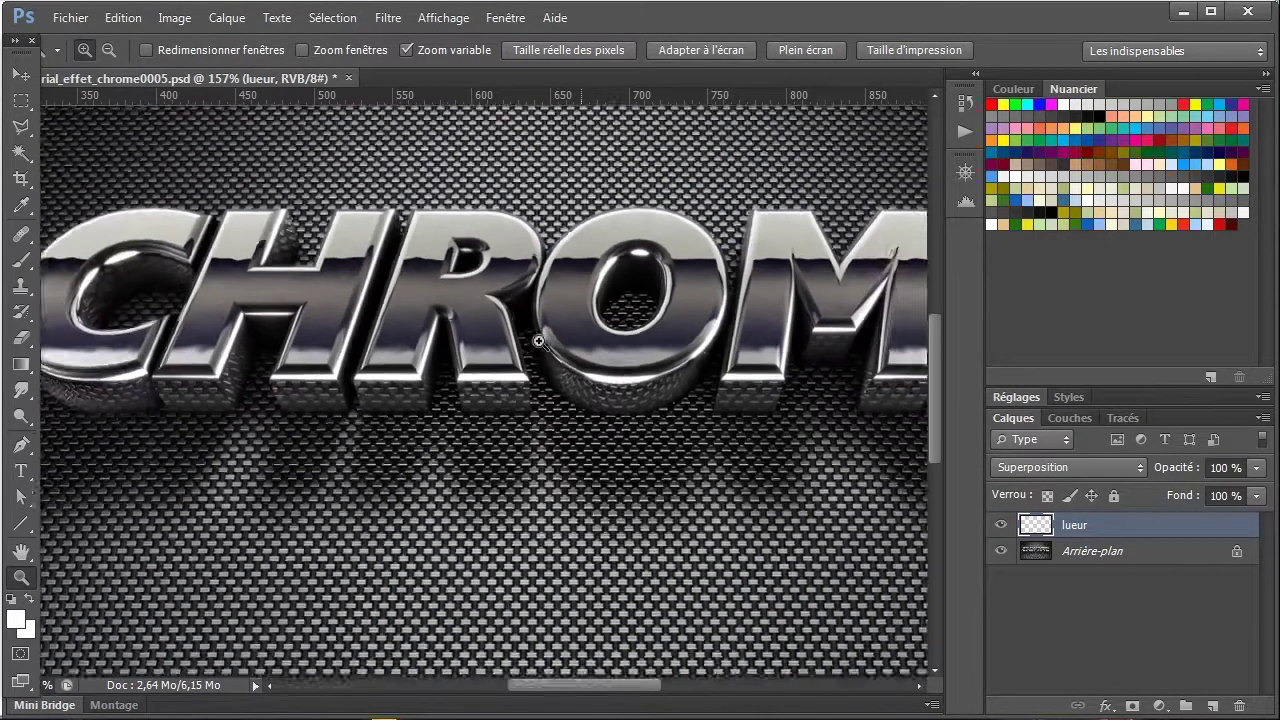
{"action": "left_click_drag", "start_coordinate": [578, 339], "coordinate": [520, 347]}
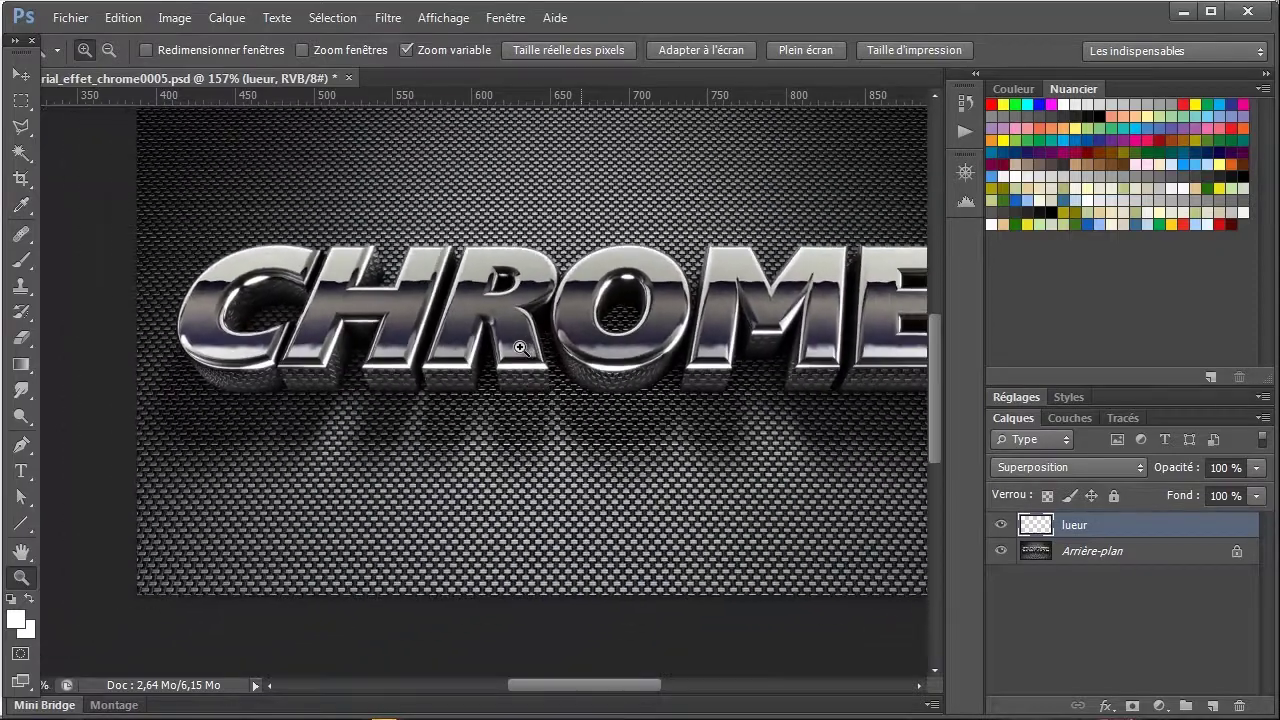
{"action": "left_click", "coordinate": [522, 355]}
{"action": "left_click", "coordinate": [522, 350], "text": "alt"}
{"action": "mouse_move", "coordinate": [1107, 551]}
{"action": "left_mouse_down"}
{"action": "mouse_move", "coordinate": [1188, 592]}
{"action": "mouse_move", "coordinate": [1211, 705]}
{"action": "left_mouse_up"}
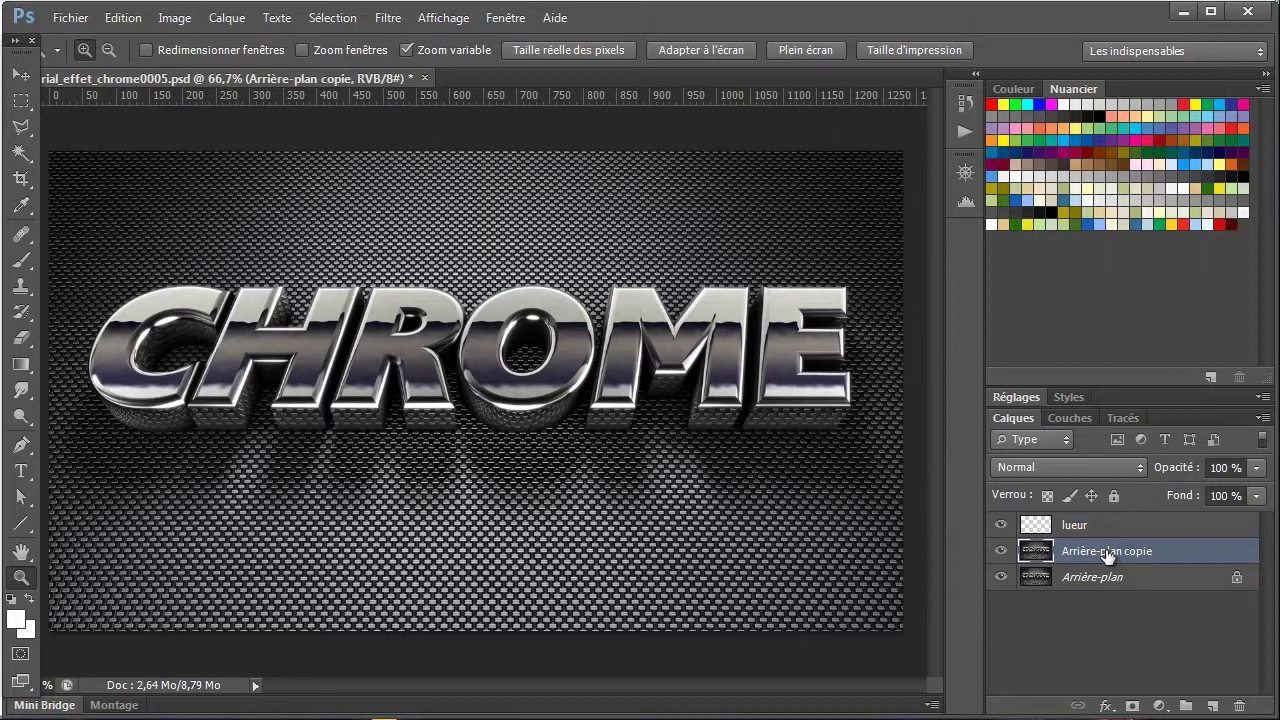
Set the background copy to Densité couleur - blending at 15% opacity
{"action": "left_click", "coordinate": [1070, 467]}
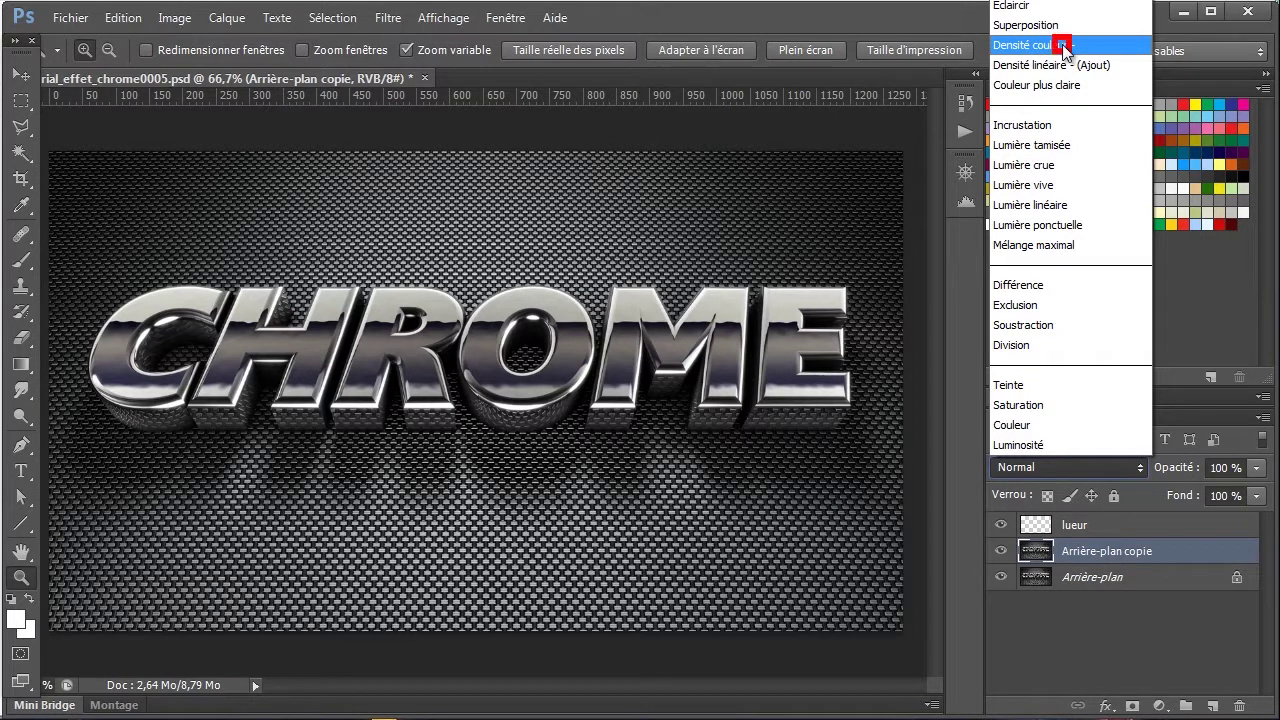
{"action": "left_click", "coordinate": [1062, 44]}
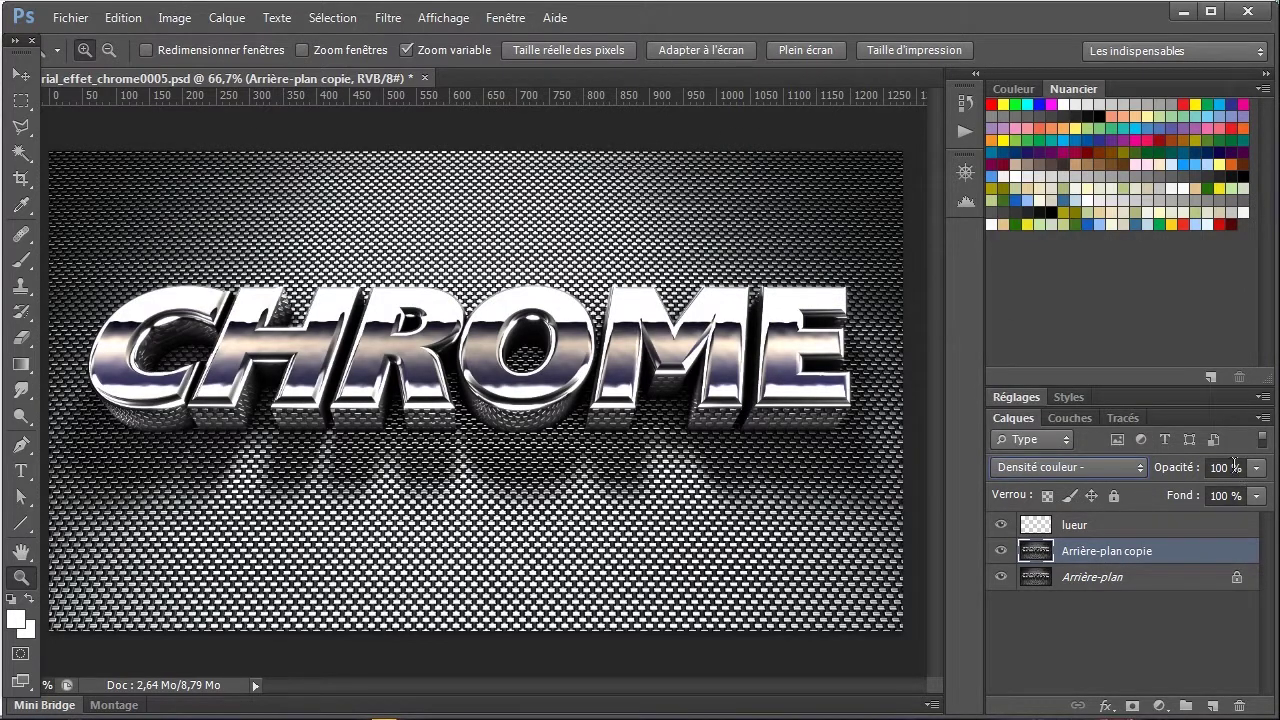
{"action": "left_click", "coordinate": [1236, 467]}
{"action": "type", "text": "15"}
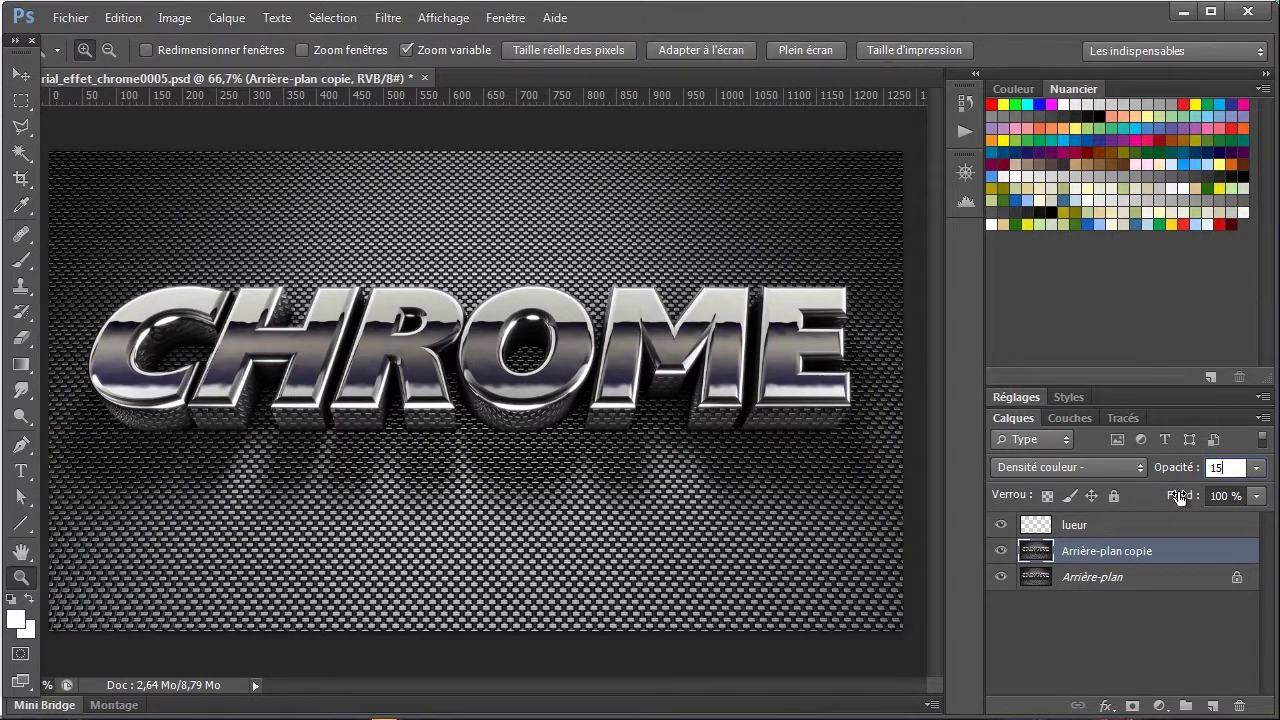
{"action": "key", "text": "Return"}
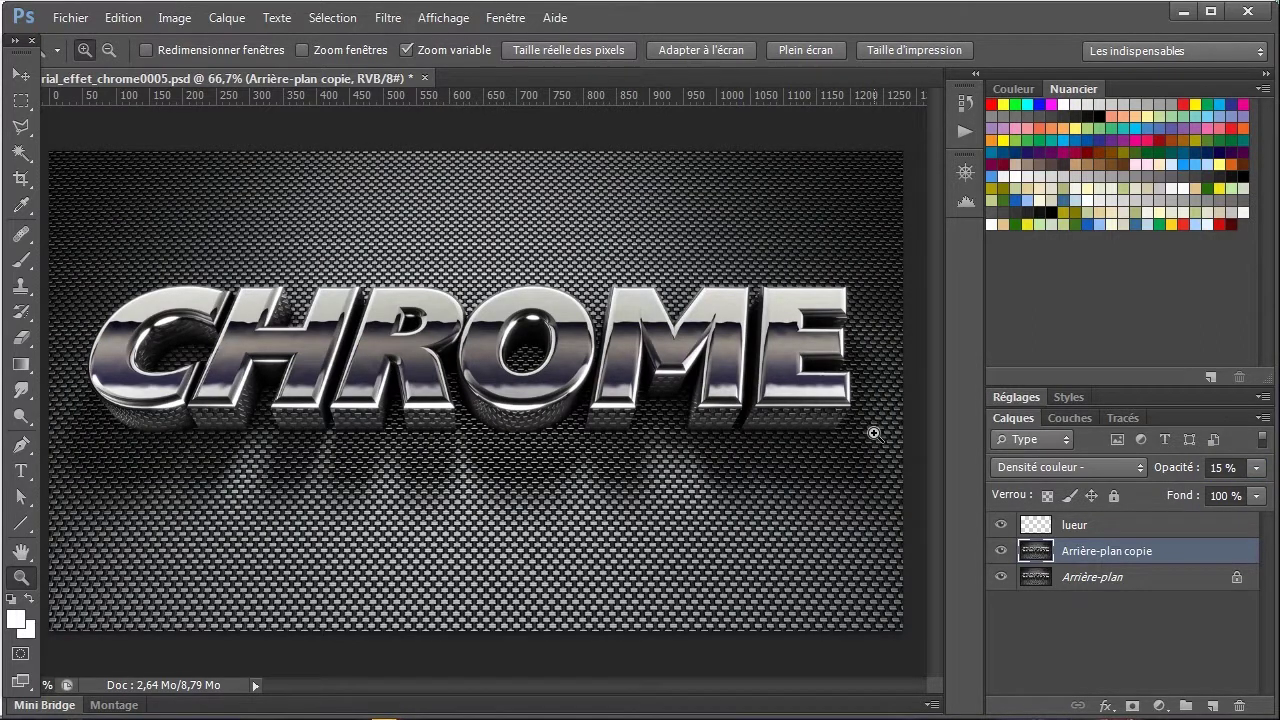
Flatten the image into a single layer using Aplatir l'image from the Calques panel menu
{"action": "left_click", "coordinate": [176, 18]}
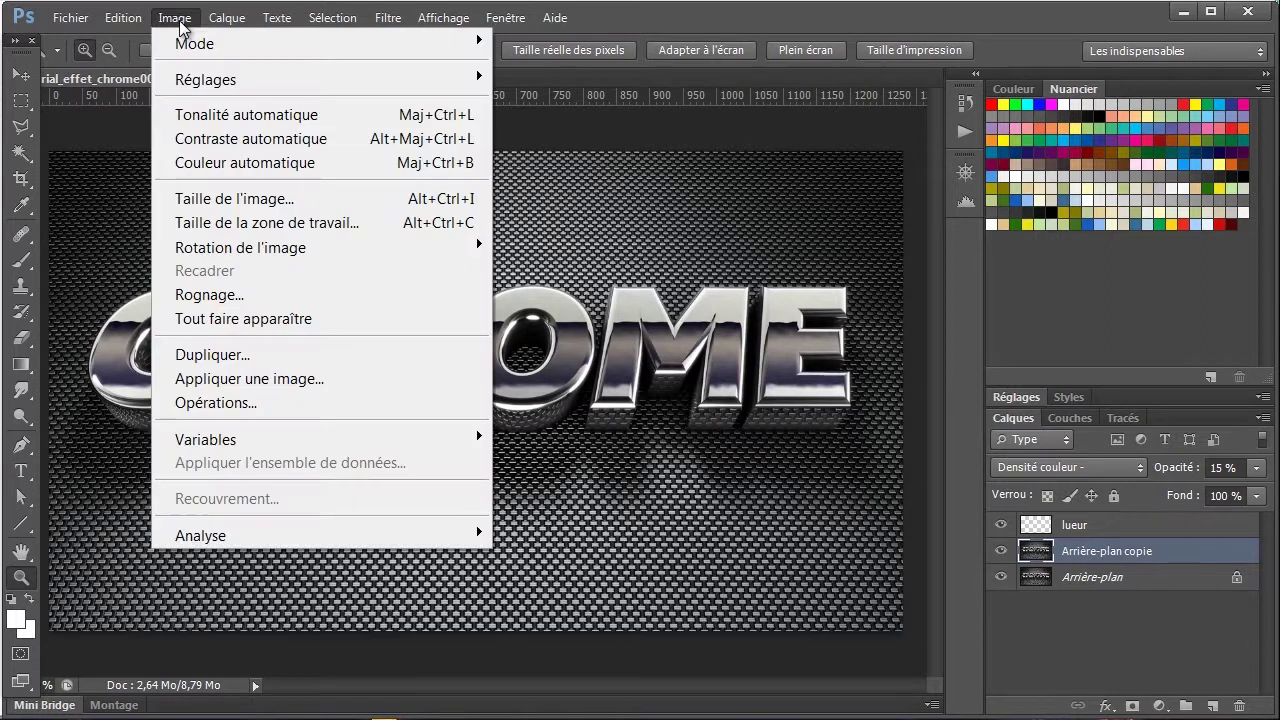
{"action": "left_click", "coordinate": [181, 25]}
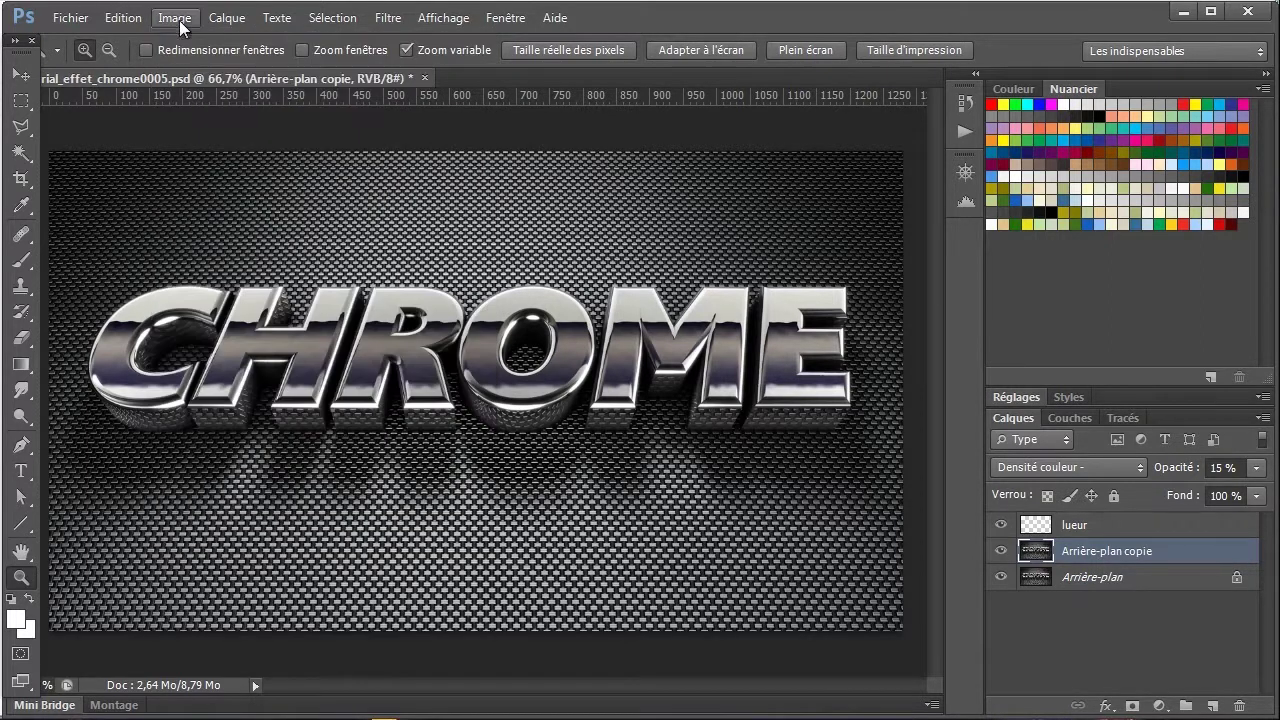
{"action": "left_click", "coordinate": [217, 20]}
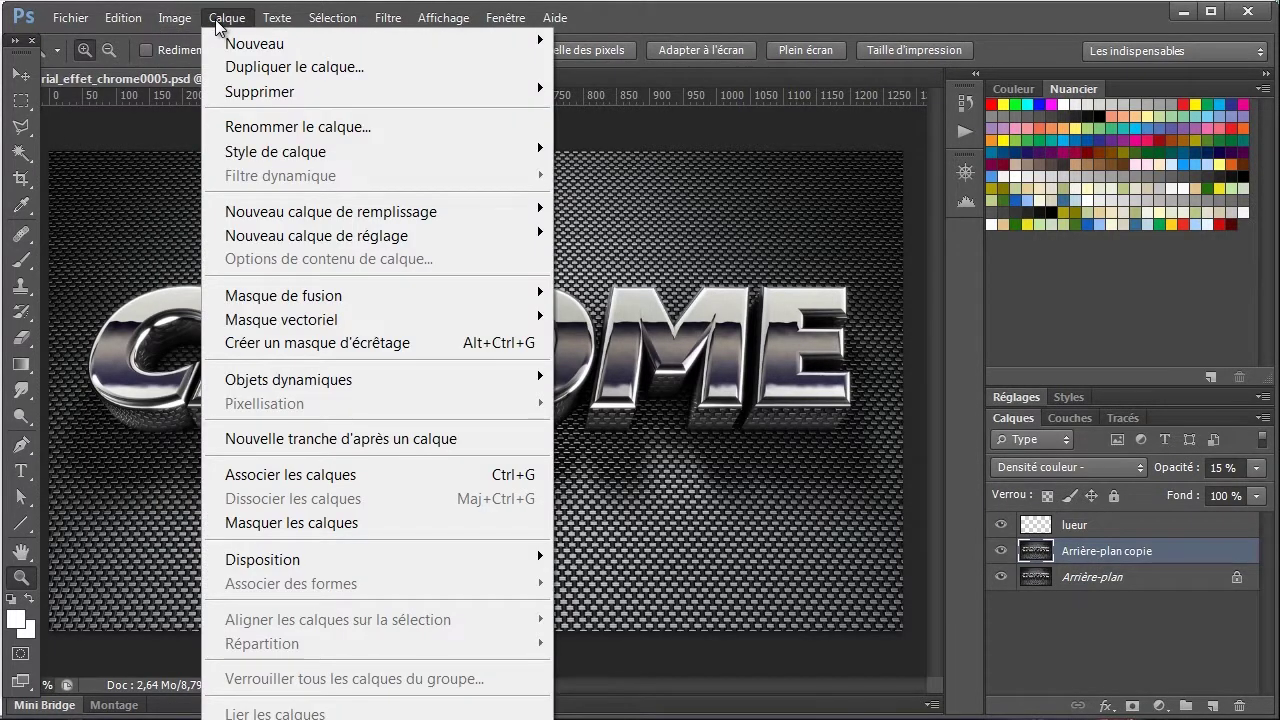
{"action": "left_click", "coordinate": [217, 20]}
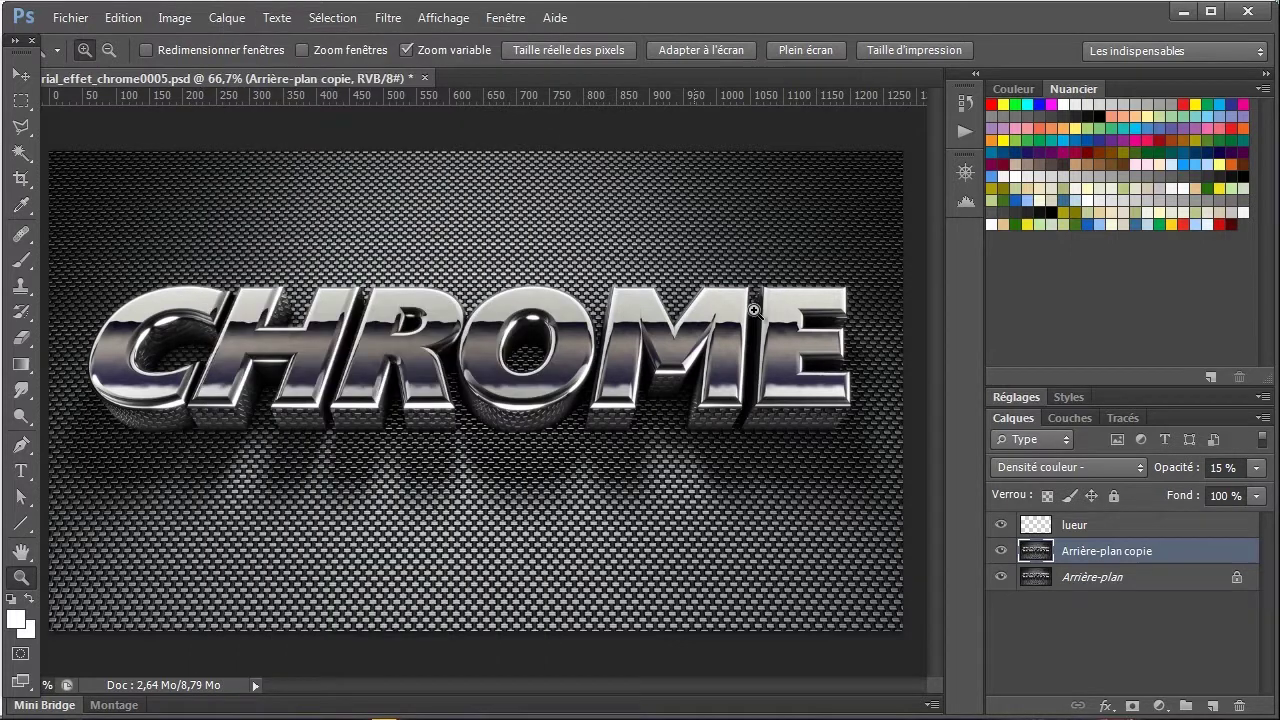
{"action": "left_click", "coordinate": [1262, 418]}
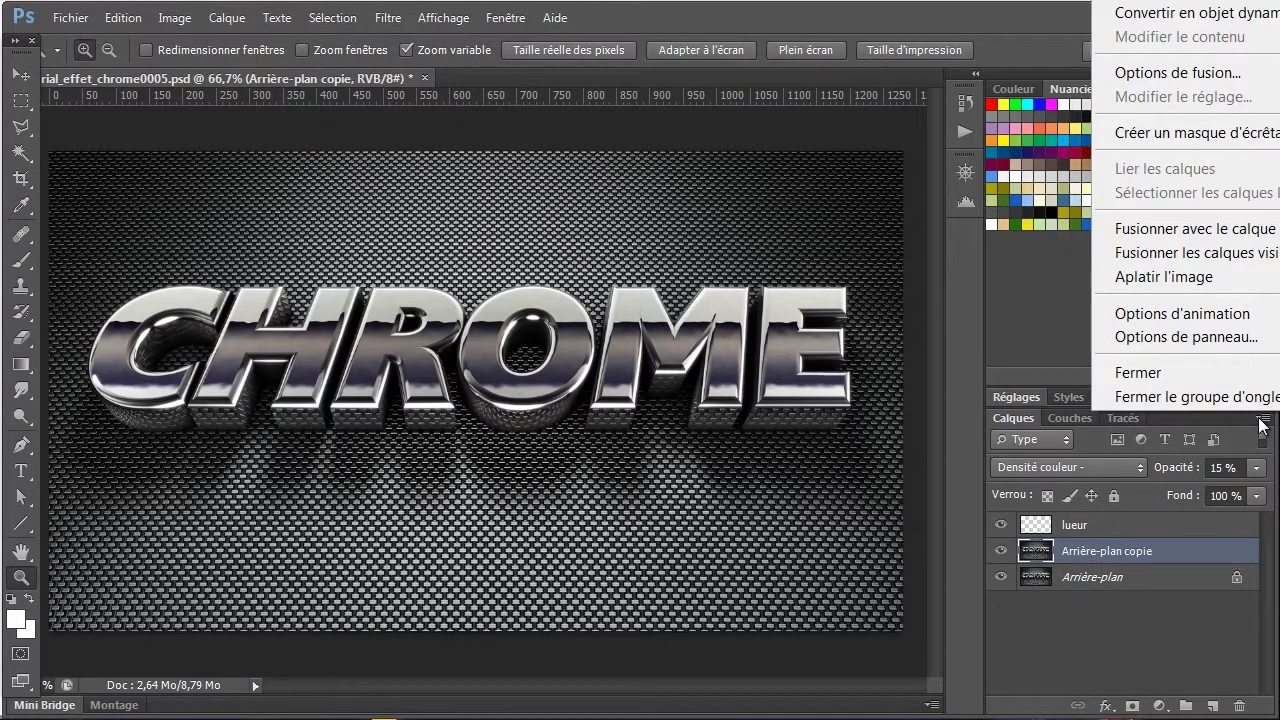
{"action": "left_click", "coordinate": [1160, 278]}
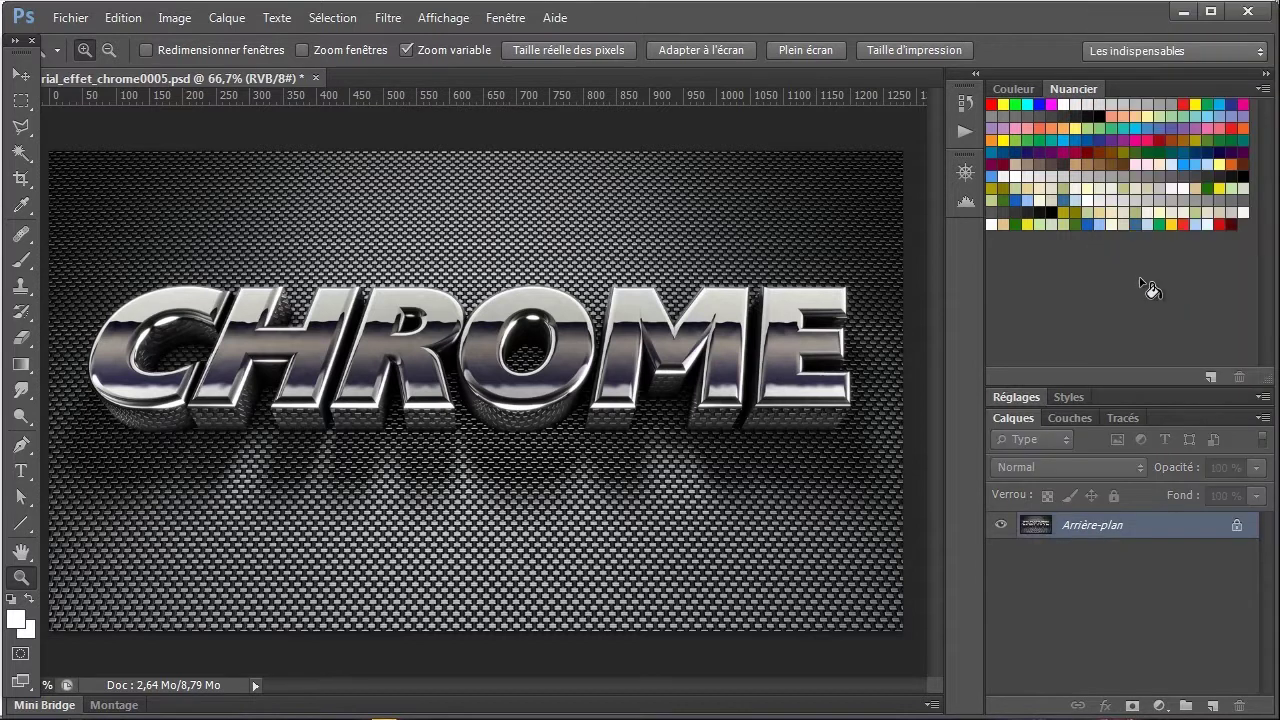
Duplicate the flattened background layer and blend the copy in Incrustation mode
{"action": "left_click_drag", "start_coordinate": [1092, 528], "coordinate": [1213, 706]}
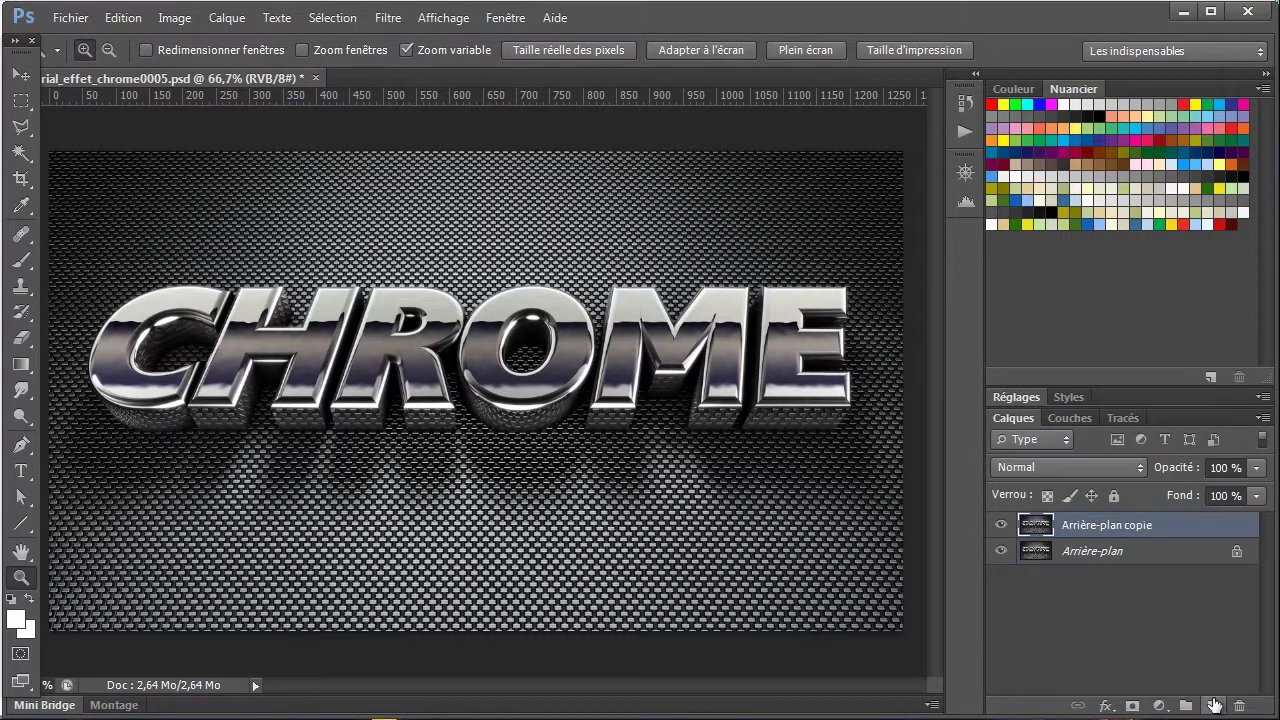
{"action": "left_click", "coordinate": [1050, 468]}
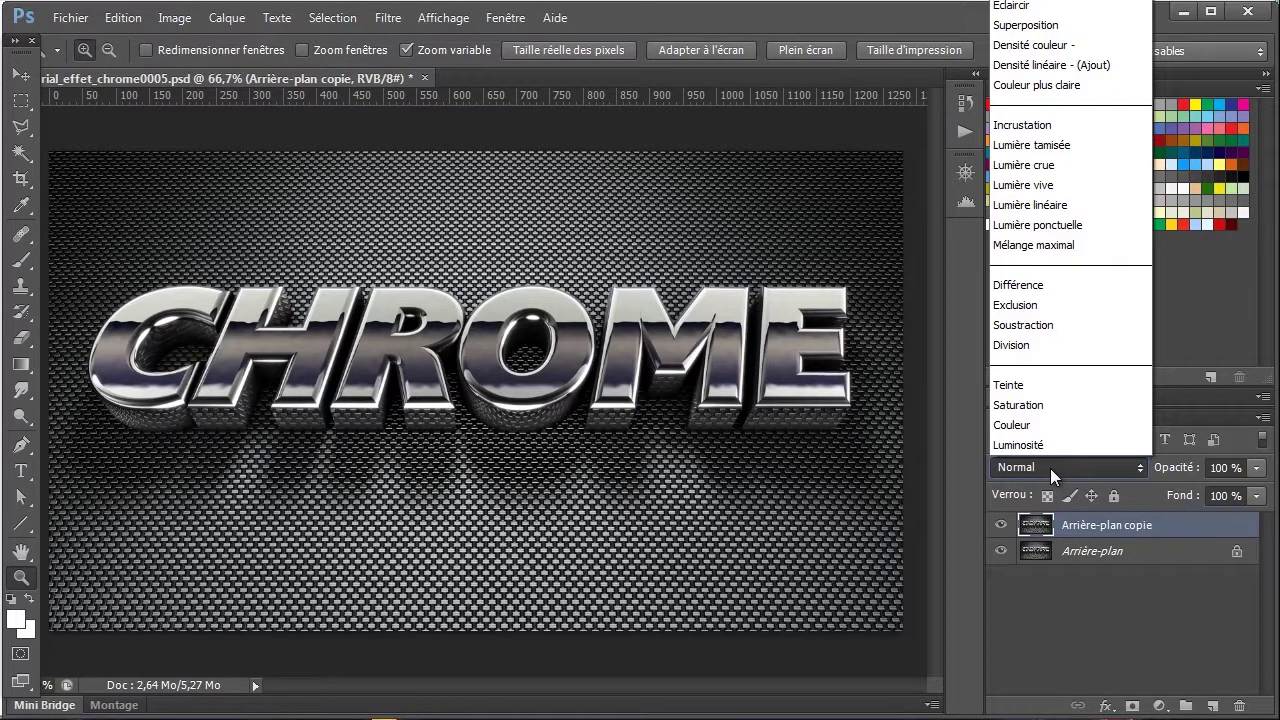
{"action": "left_click", "coordinate": [1049, 122]}
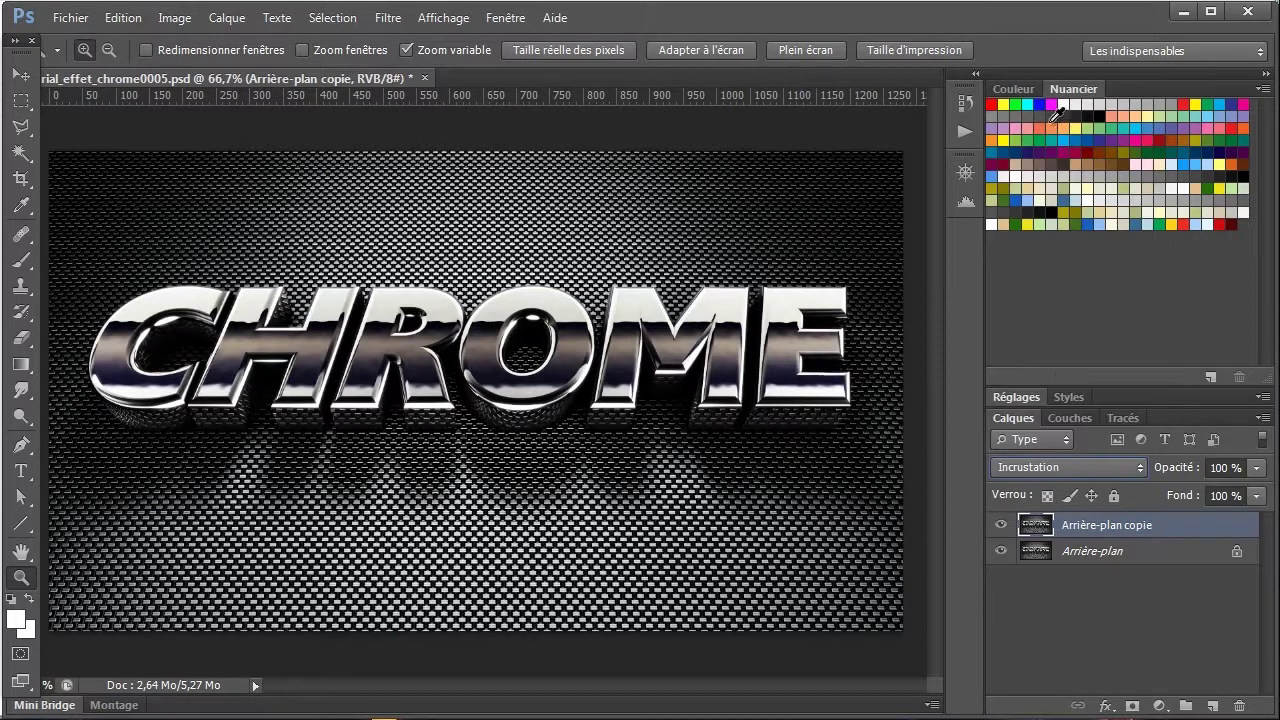
Apply a Passe-haut filter with radius 0,5 pixels and view the text at 100%
{"action": "left_click", "coordinate": [387, 18]}
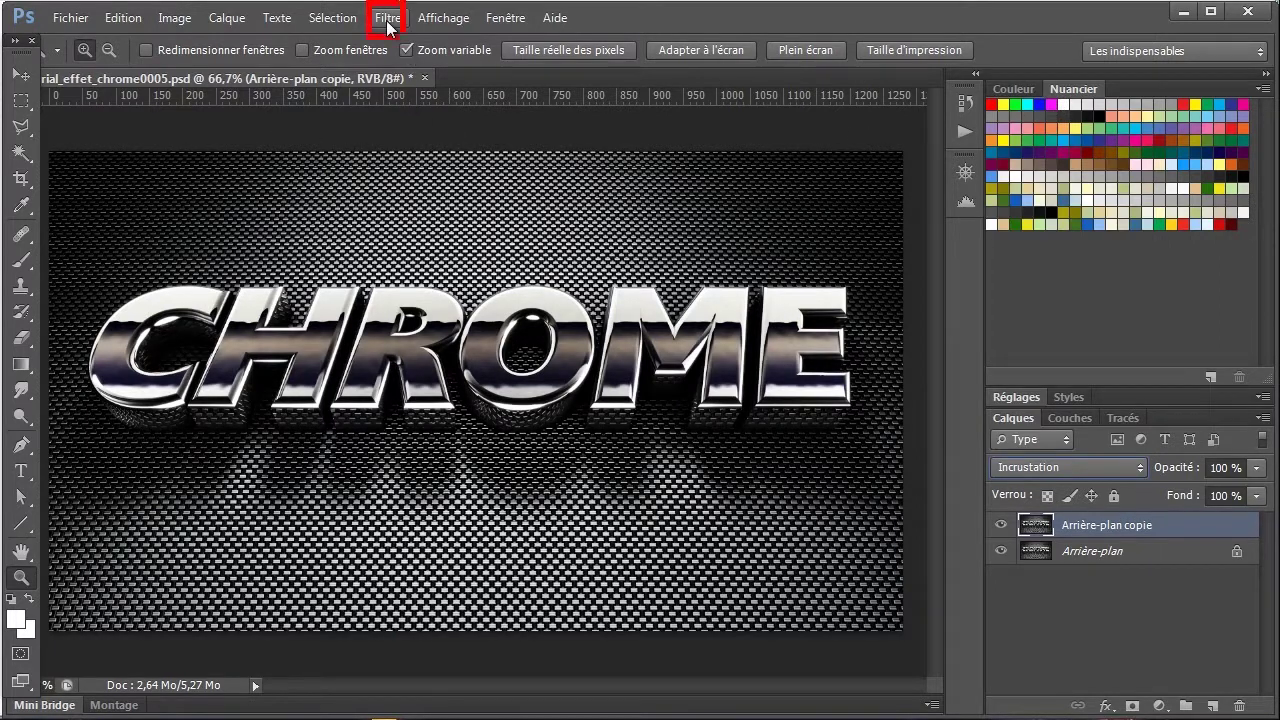
{"action": "mouse_move", "coordinate": [412, 463]}
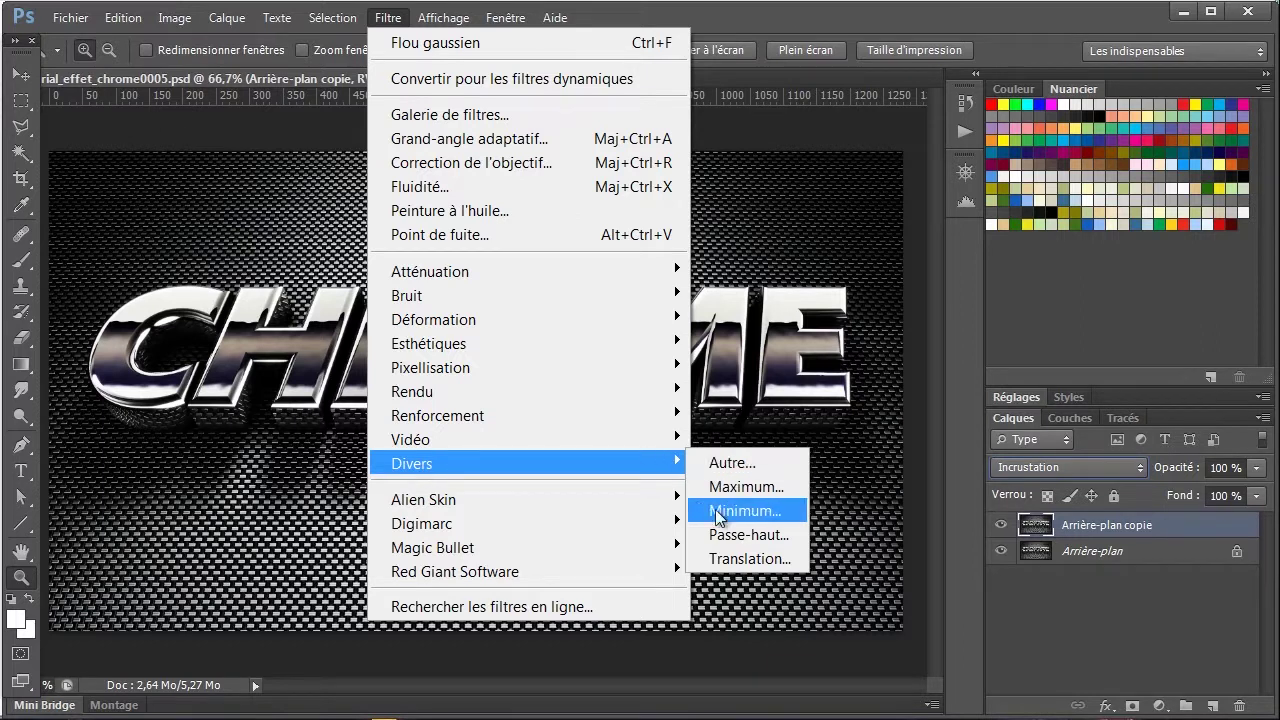
{"action": "left_click", "coordinate": [722, 537]}
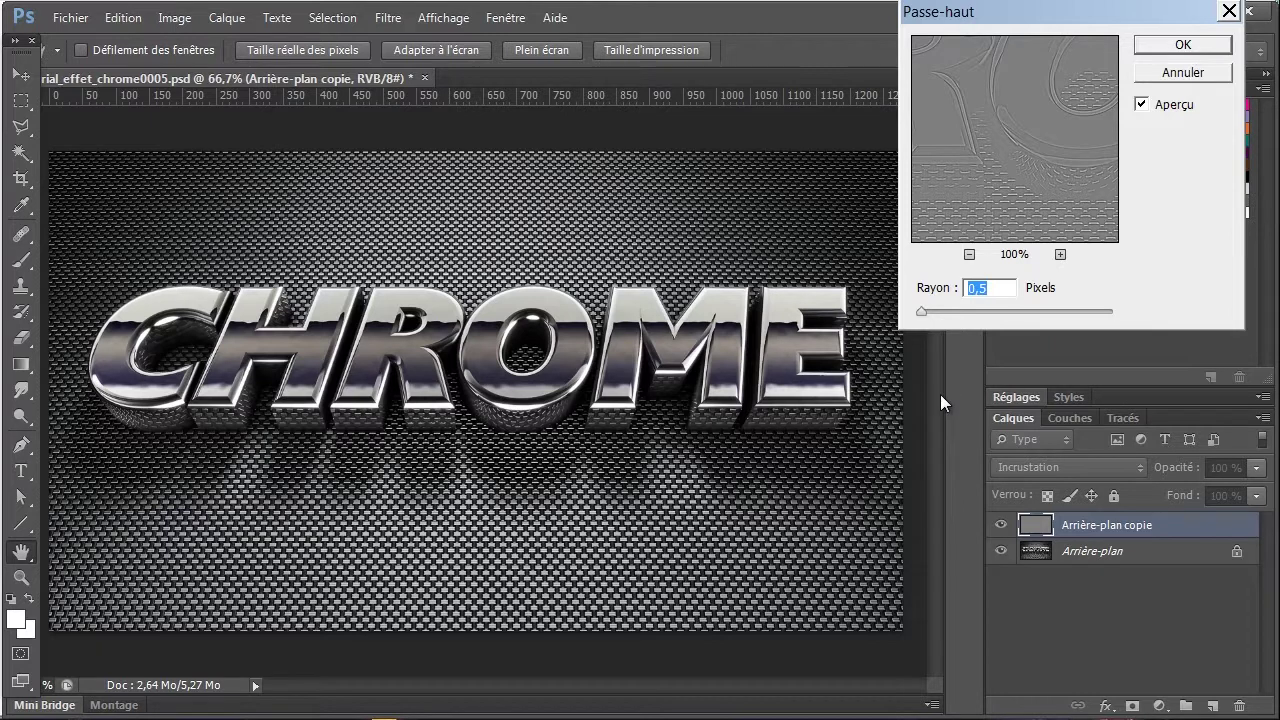
{"action": "type", "text": "0,5"}
{"action": "left_click", "coordinate": [1182, 46]}
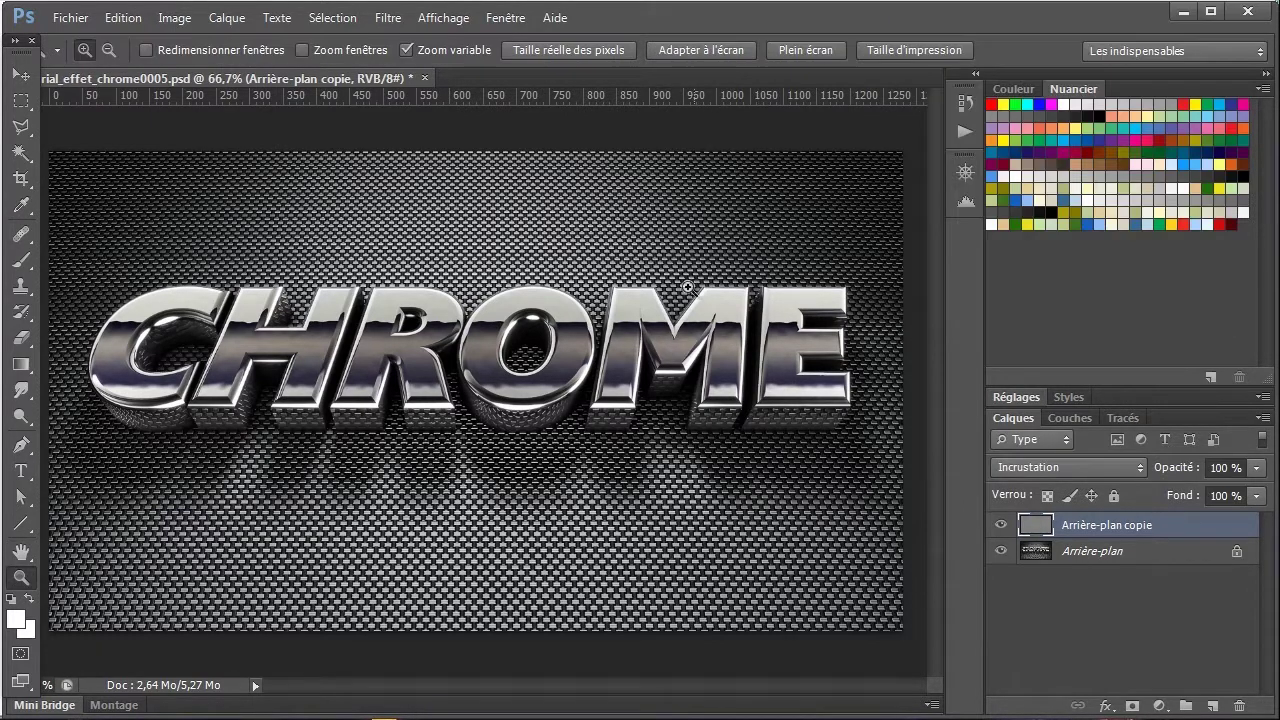
{"action": "left_click", "coordinate": [479, 323]}
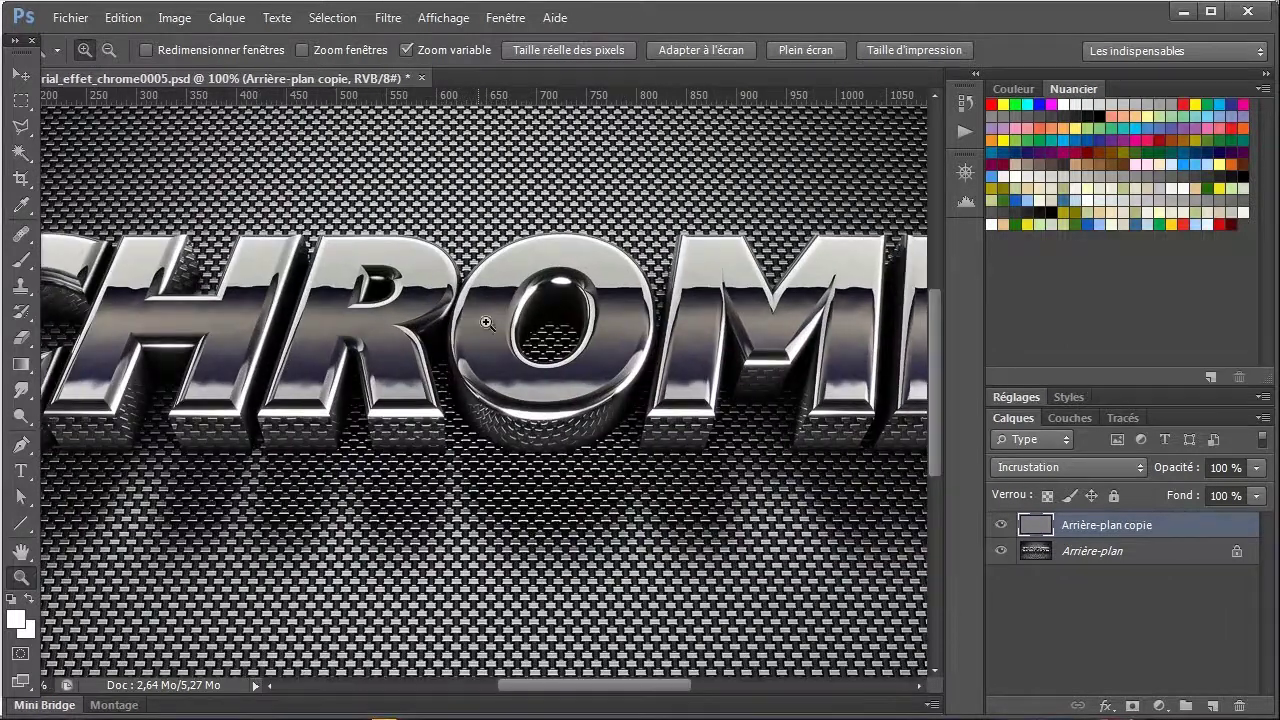
Apply Aplatir l'image from the Layers panel menu, then hide the panels and centre the CHROME text
{"action": "left_click", "coordinate": [1260, 418]}
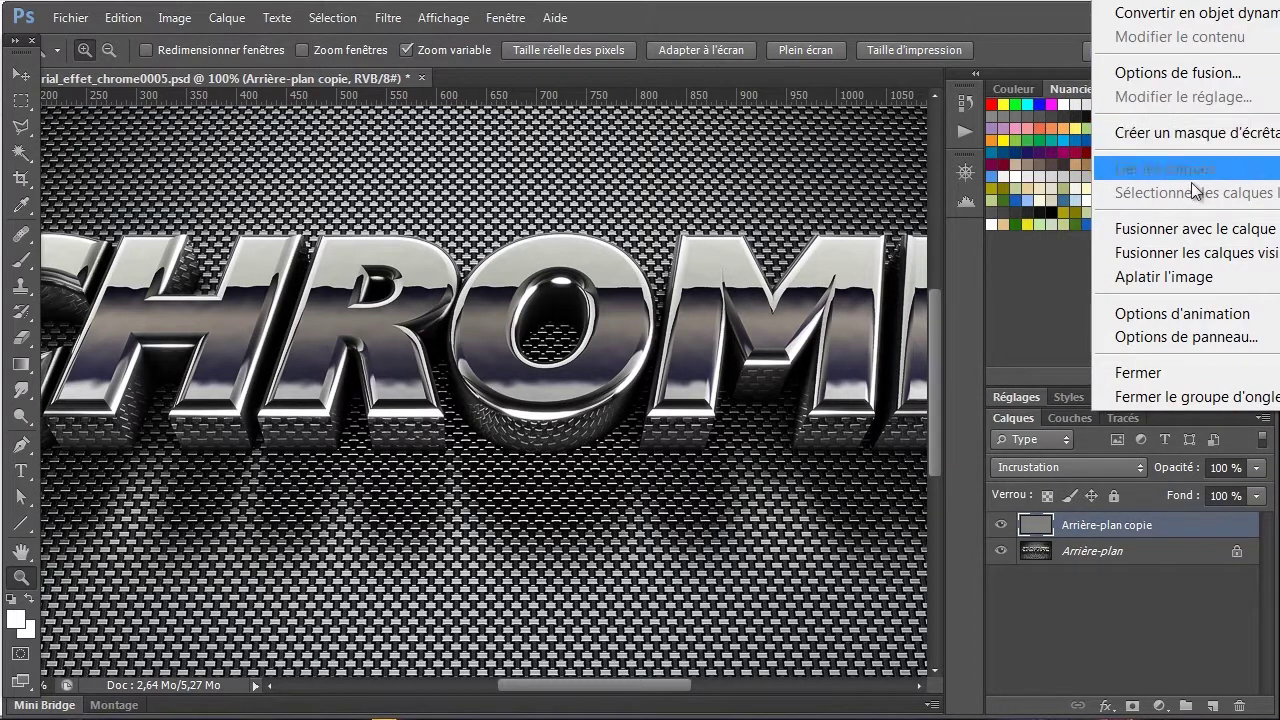
{"action": "left_click", "coordinate": [1190, 277]}
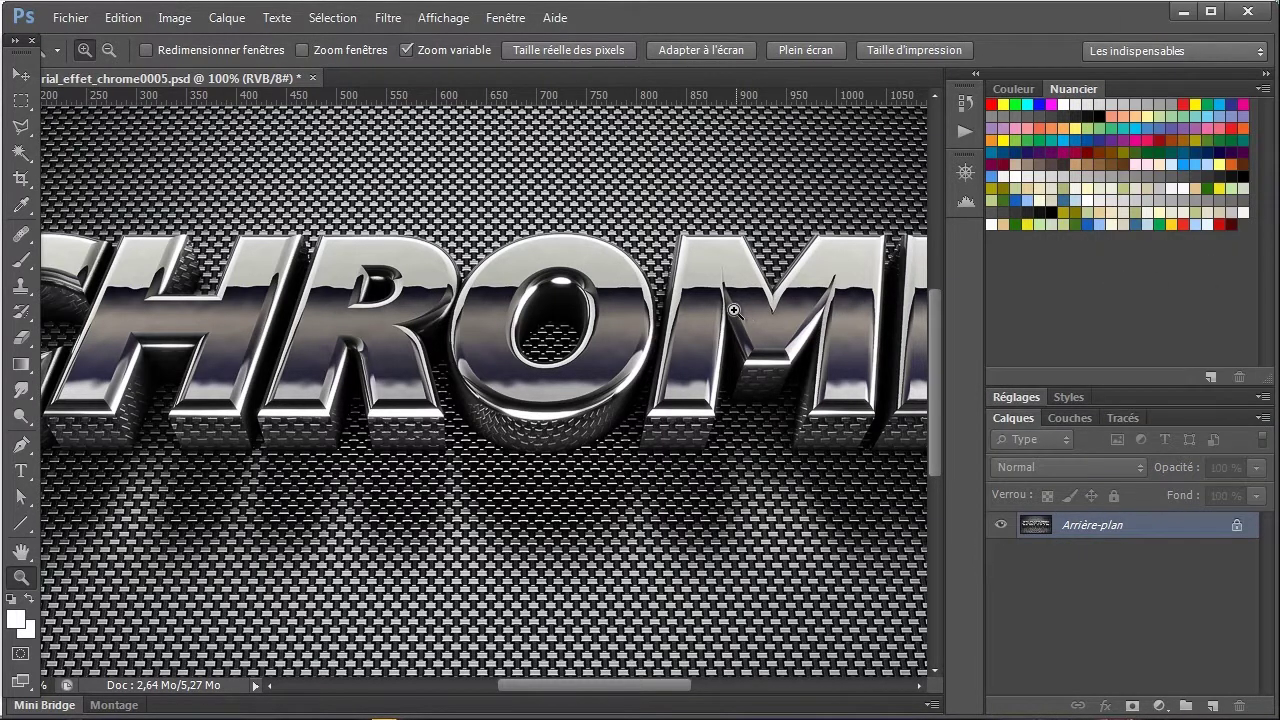
{"action": "key", "text": "Tab"}
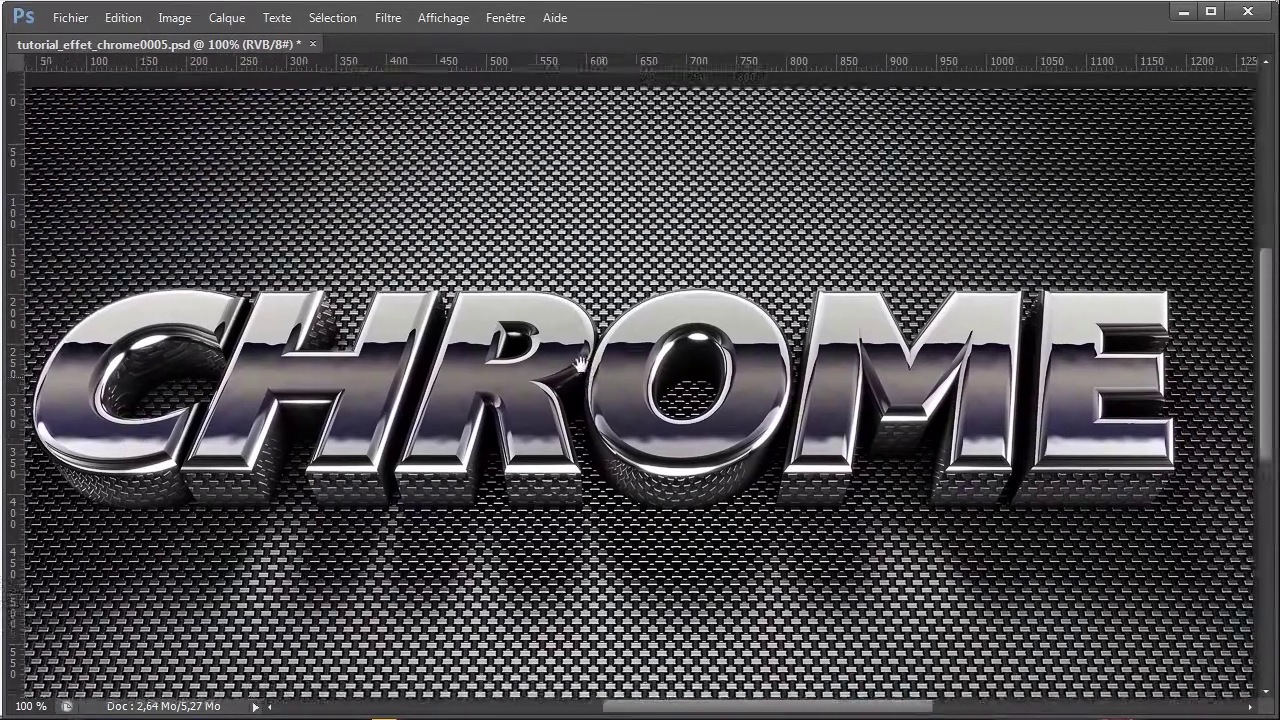
{"action": "mouse_move", "coordinate": [580, 365]}
{"action": "left_mouse_down"}
{"action": "mouse_move", "coordinate": [690, 364]}
{"action": "mouse_move", "coordinate": [590, 355]}
{"action": "left_mouse_up"}
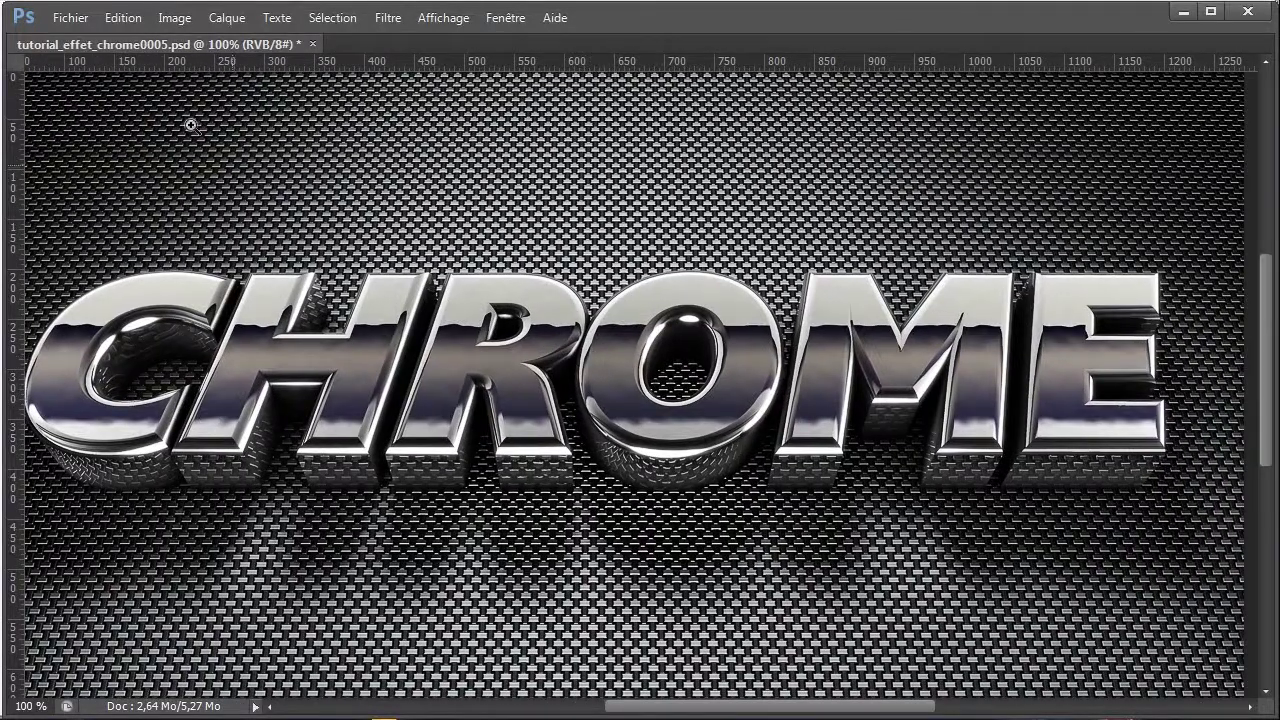
Save the flattened Photoshop document and bring the panels back
{"action": "left_click", "coordinate": [80, 30]}
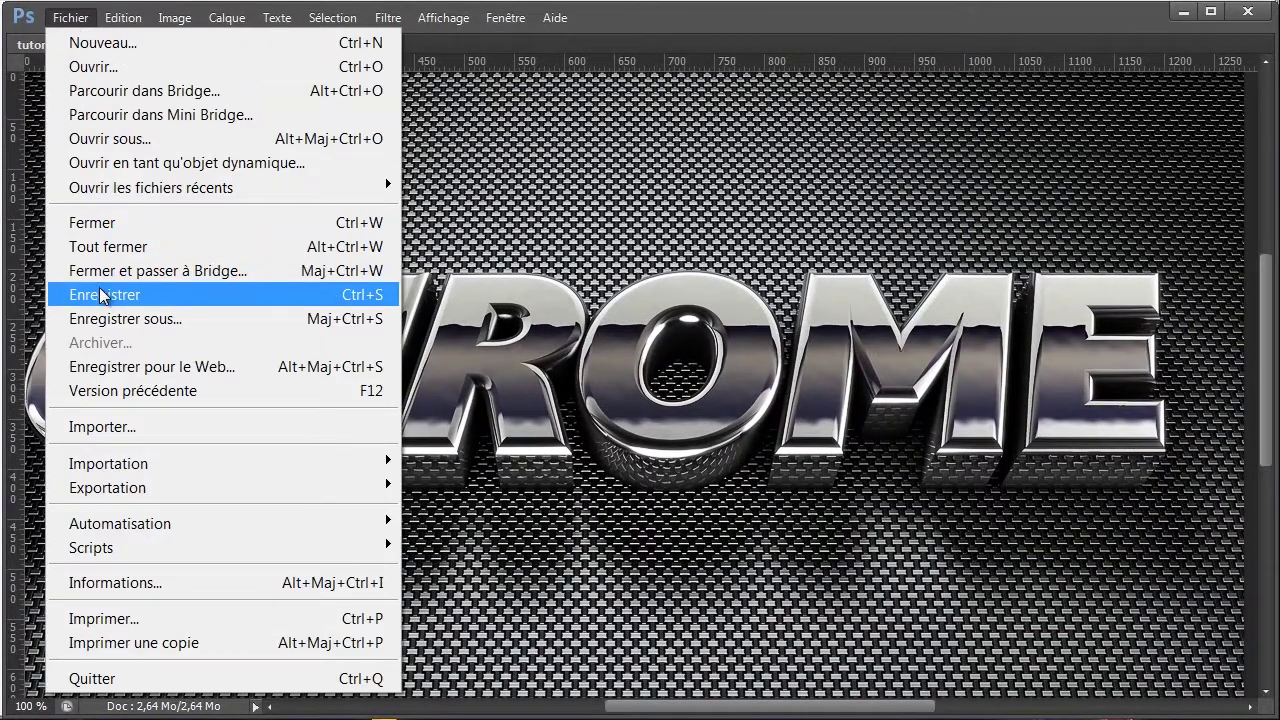
{"action": "left_click", "coordinate": [100, 293]}
{"action": "key", "text": "Tab"}
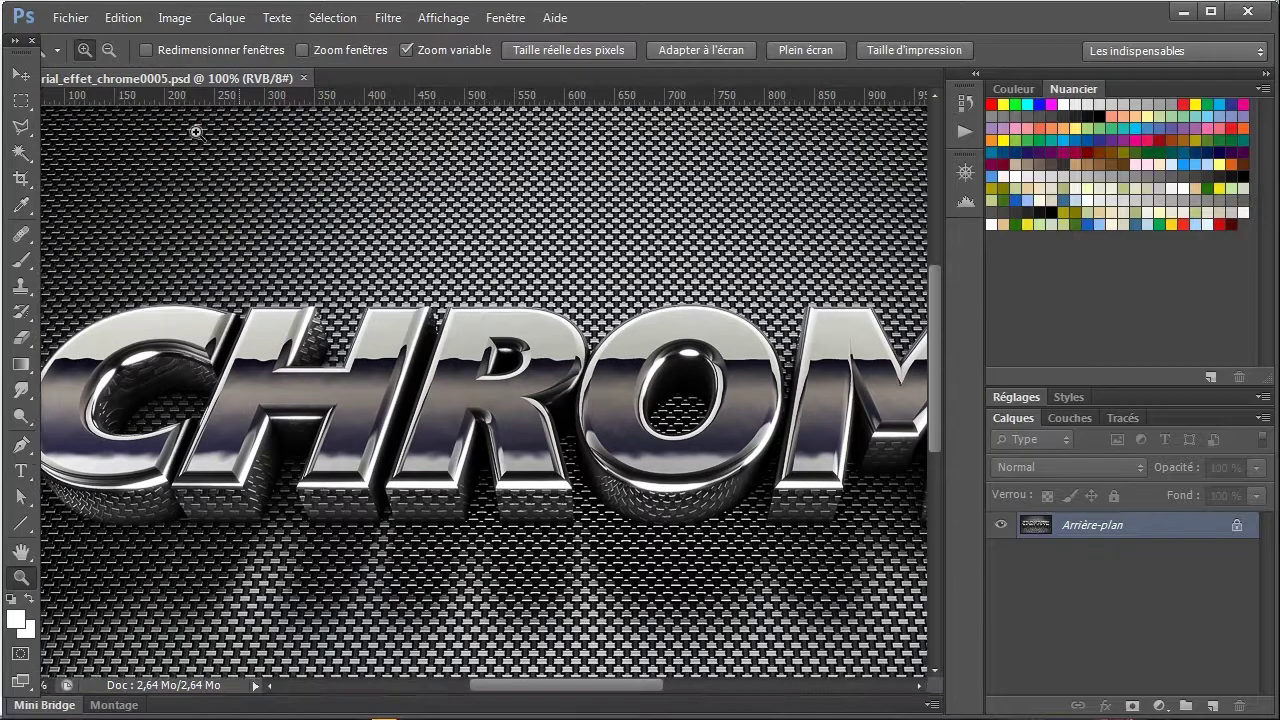
Save a JPEG copy tutorial_effet_chrome0005.jpg at quality 12 Maximum, close it and go to Explorer
{"action": "left_click", "coordinate": [80, 18]}
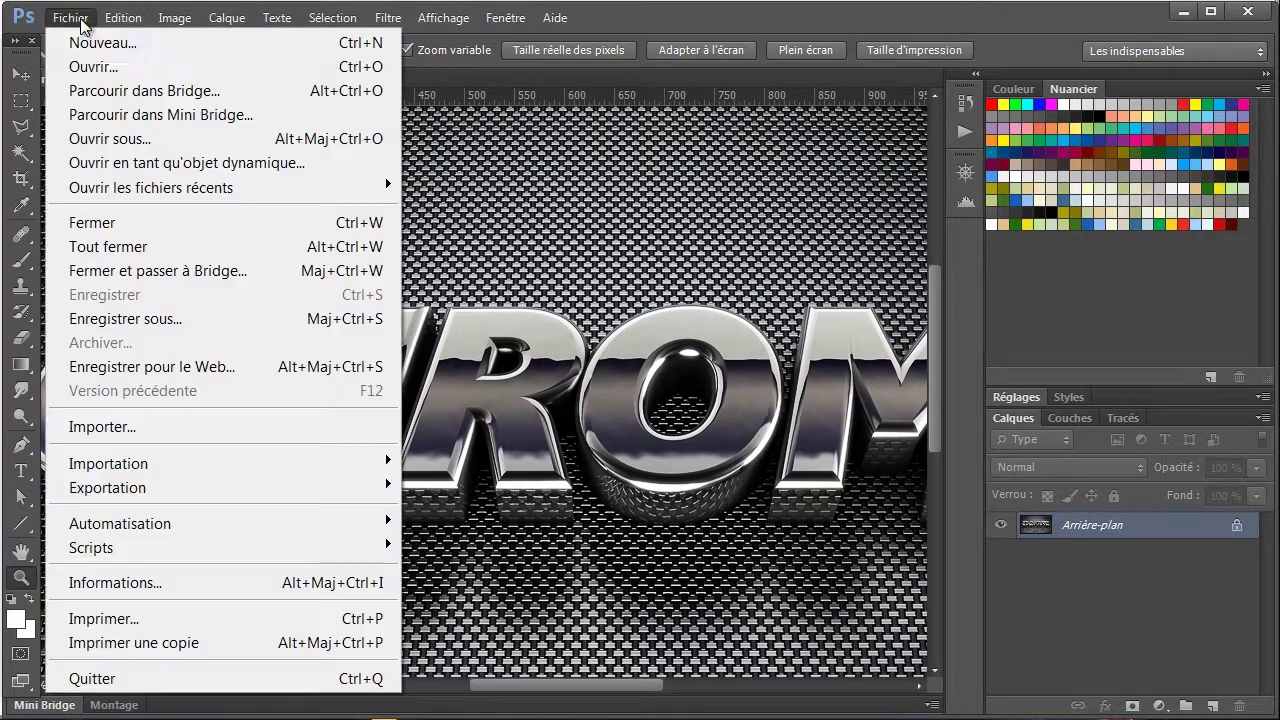
{"action": "left_click", "coordinate": [130, 318]}
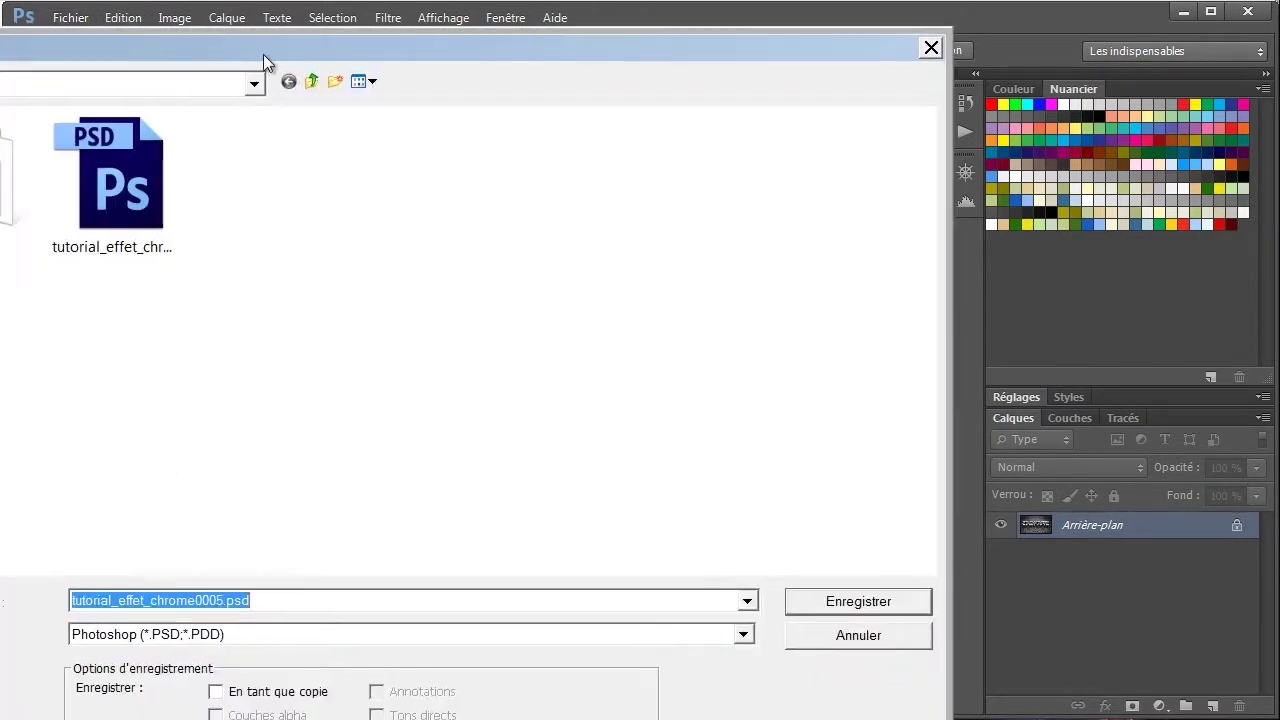
{"action": "left_click_drag", "start_coordinate": [263, 54], "coordinate": [433, 38]}
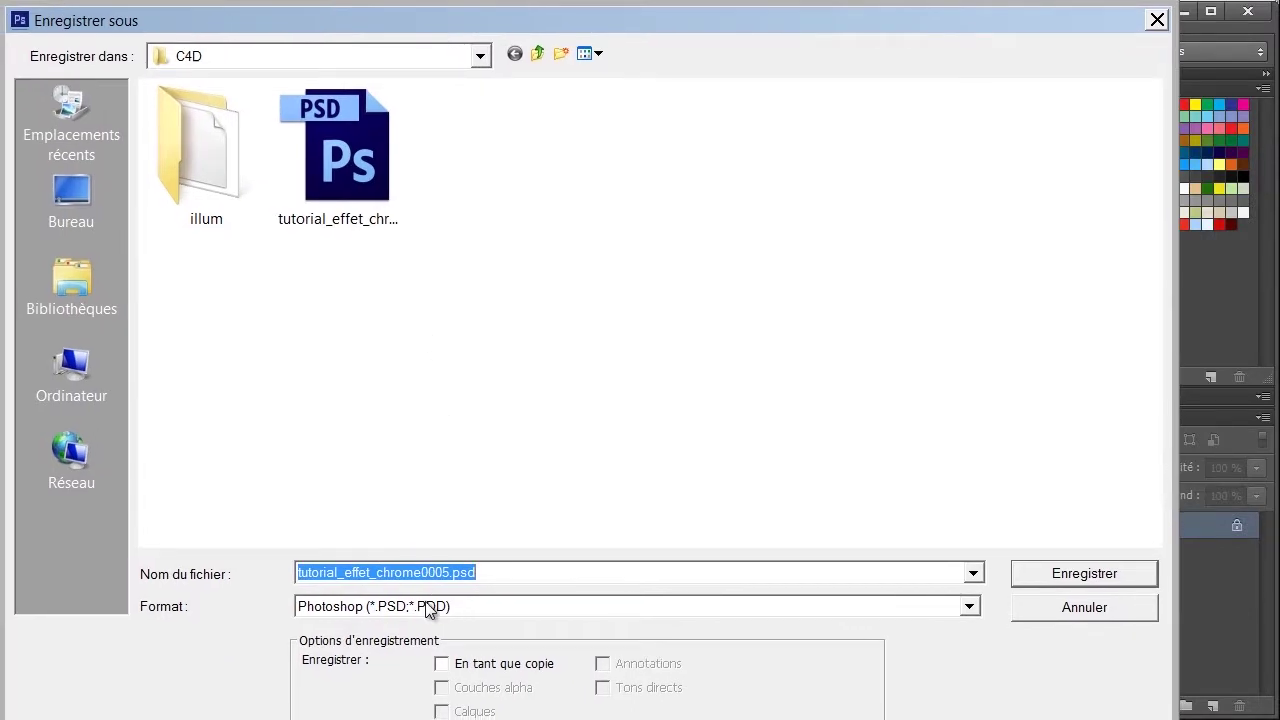
{"action": "left_click", "coordinate": [428, 607]}
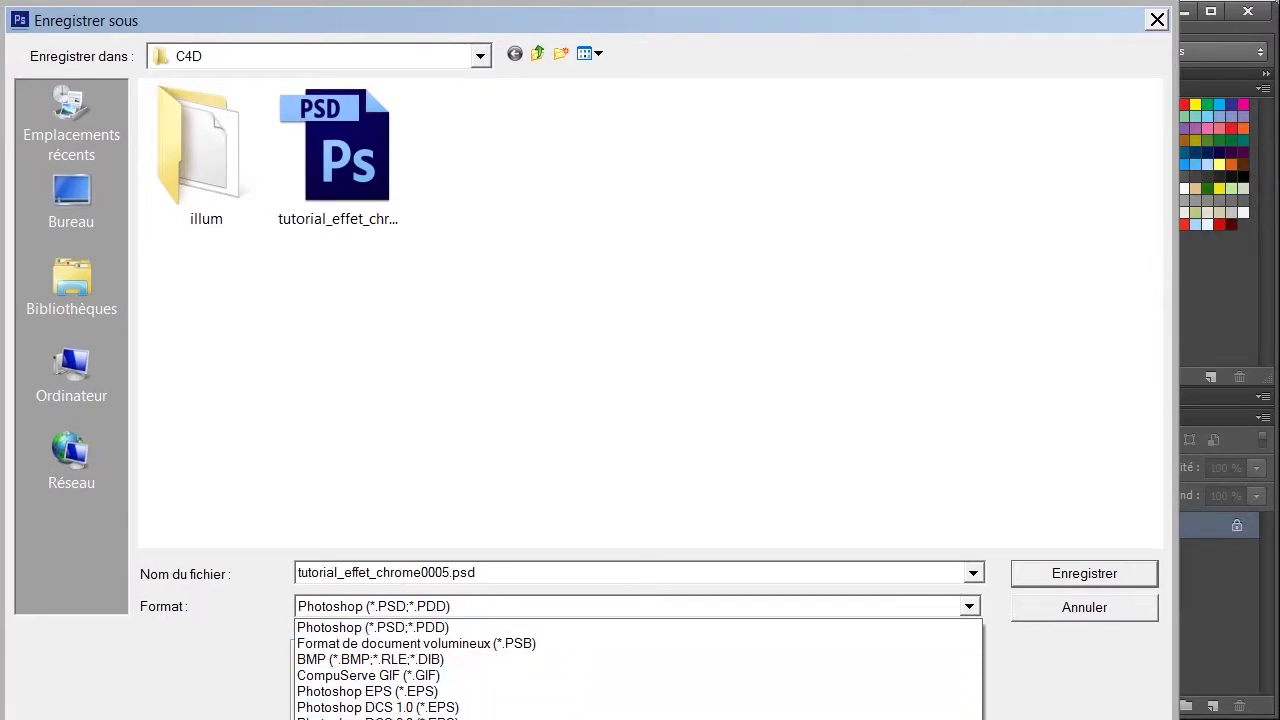
{"action": "left_click", "coordinate": [405, 627]}
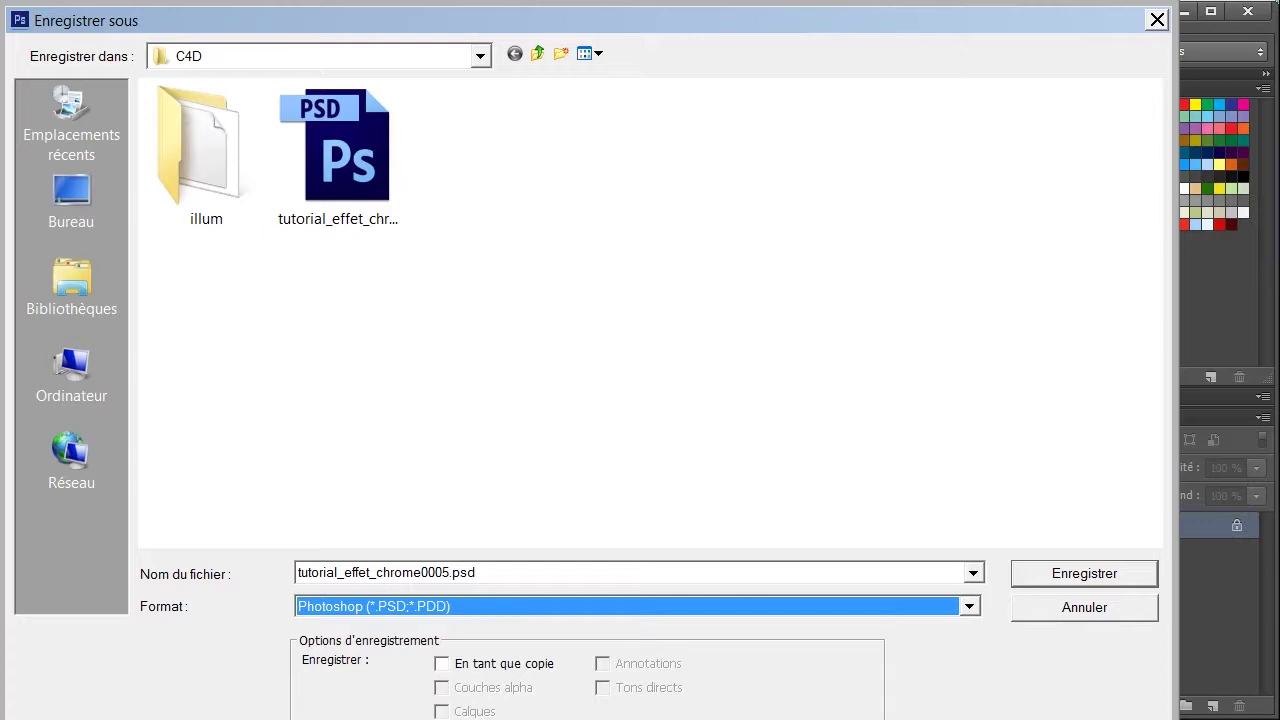
{"action": "left_click_drag", "start_coordinate": [1152, 658], "coordinate": [923, 536]}
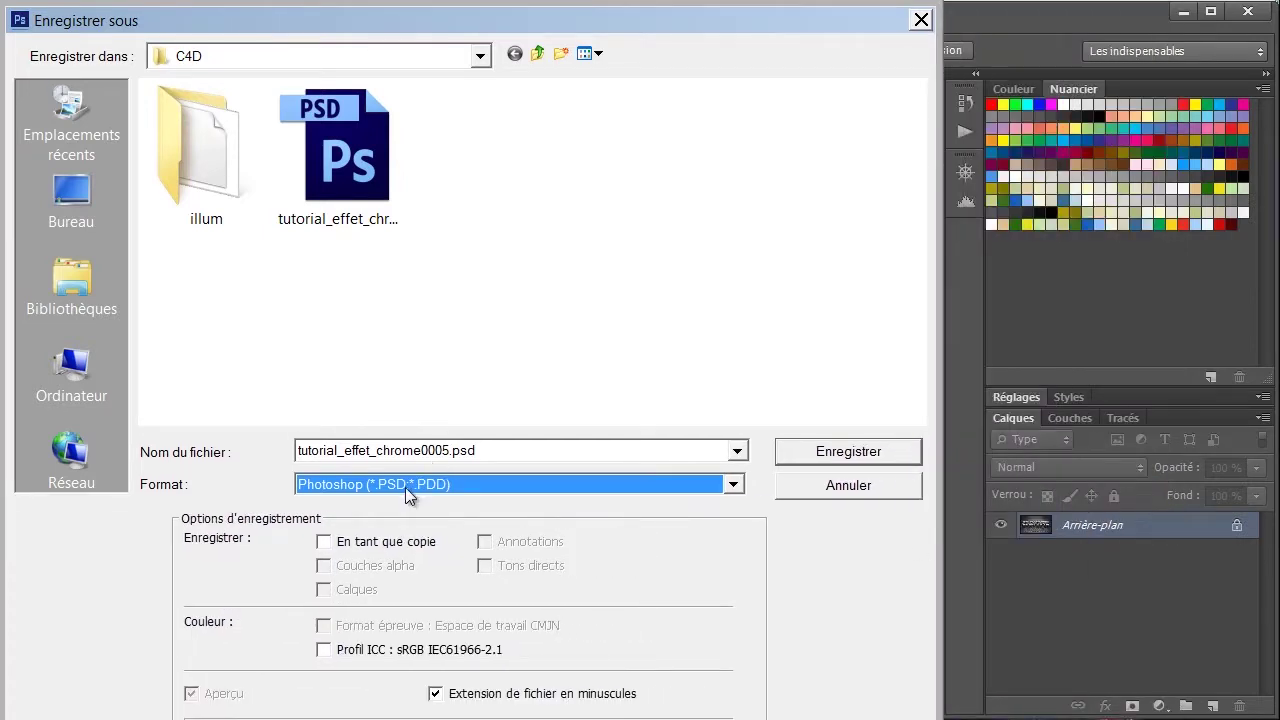
{"action": "left_click", "coordinate": [405, 487]}
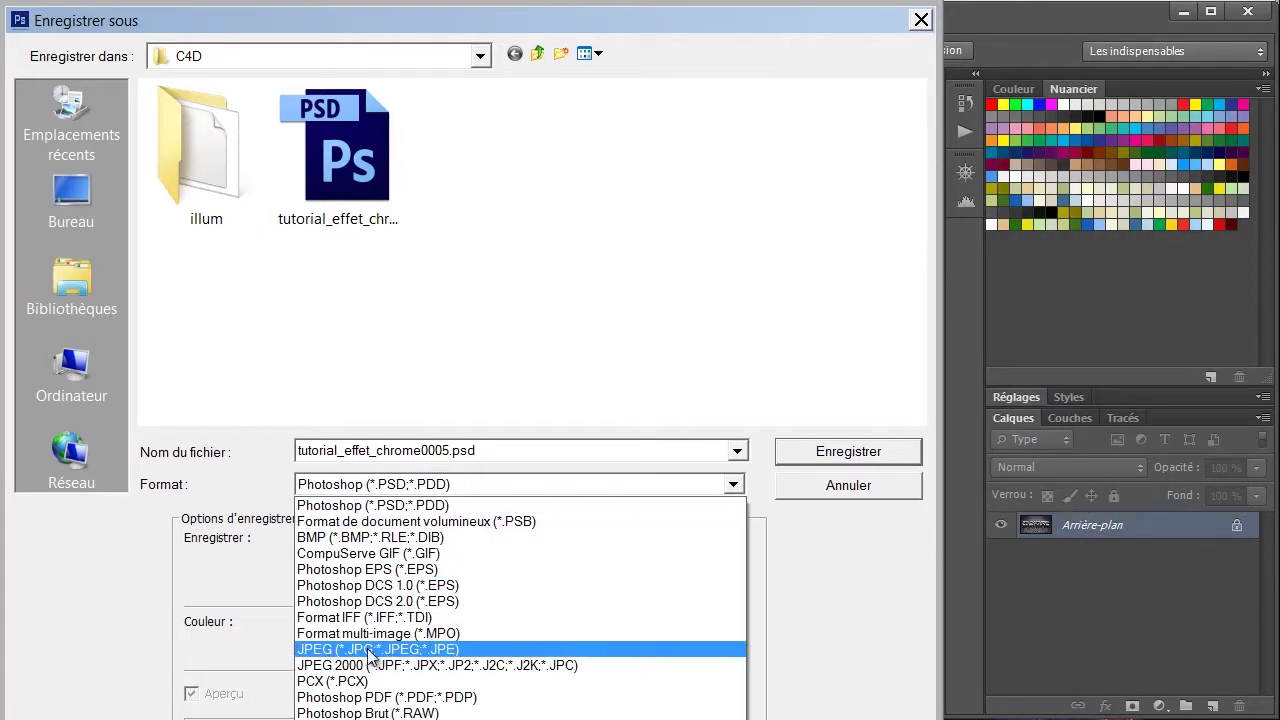
{"action": "left_click", "coordinate": [383, 651]}
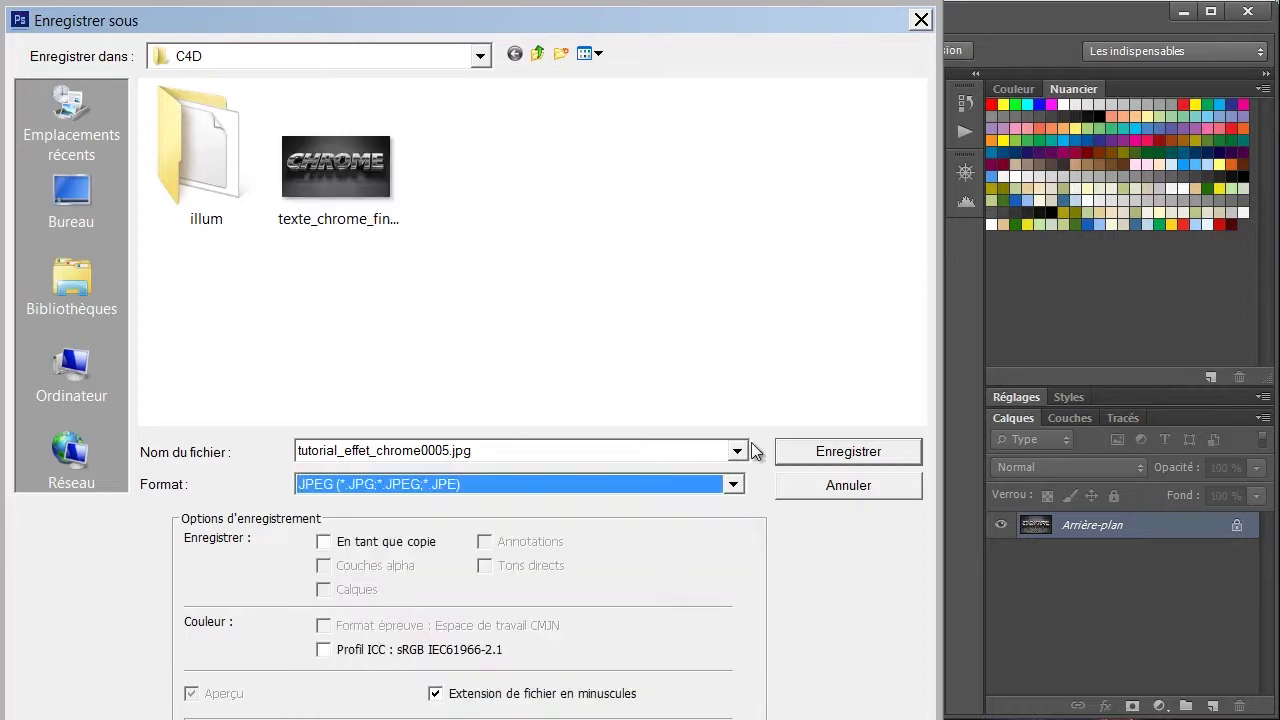
{"action": "left_click", "coordinate": [808, 456]}
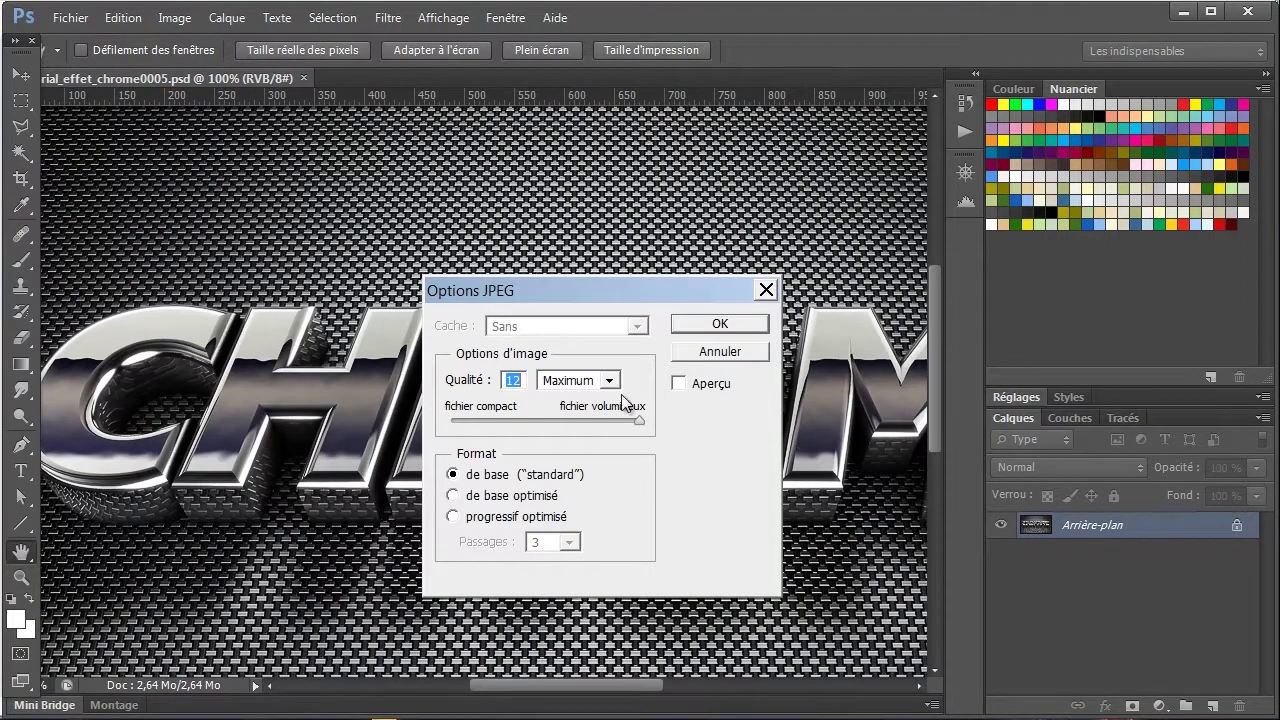
{"action": "left_click", "coordinate": [719, 324]}
{"action": "key", "text": "z"}
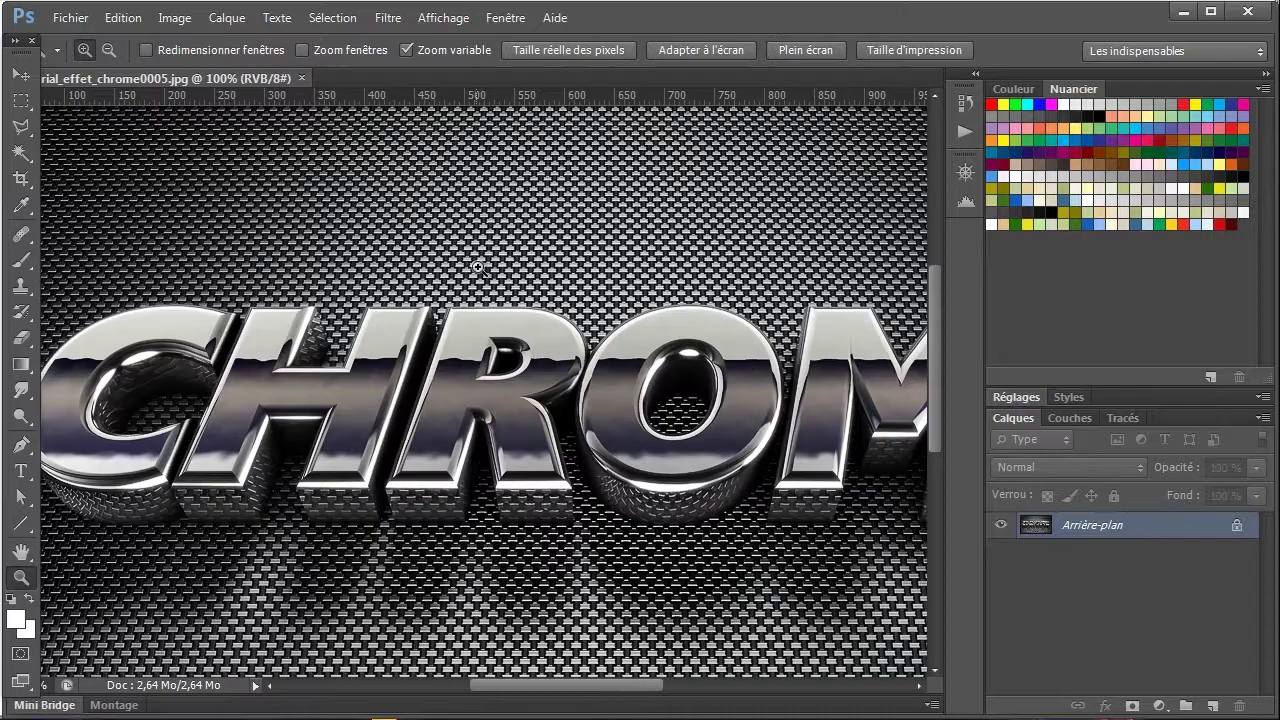
{"action": "left_click", "coordinate": [301, 78]}
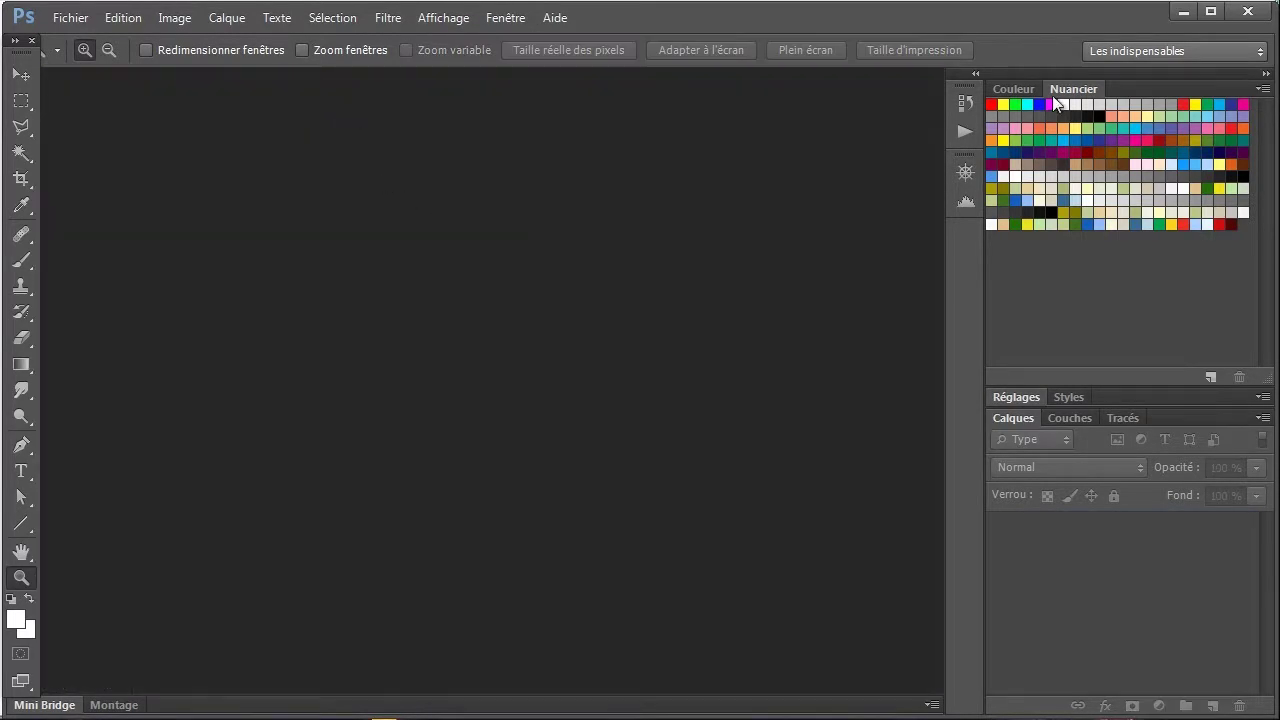
{"action": "left_click", "coordinate": [1183, 11]}
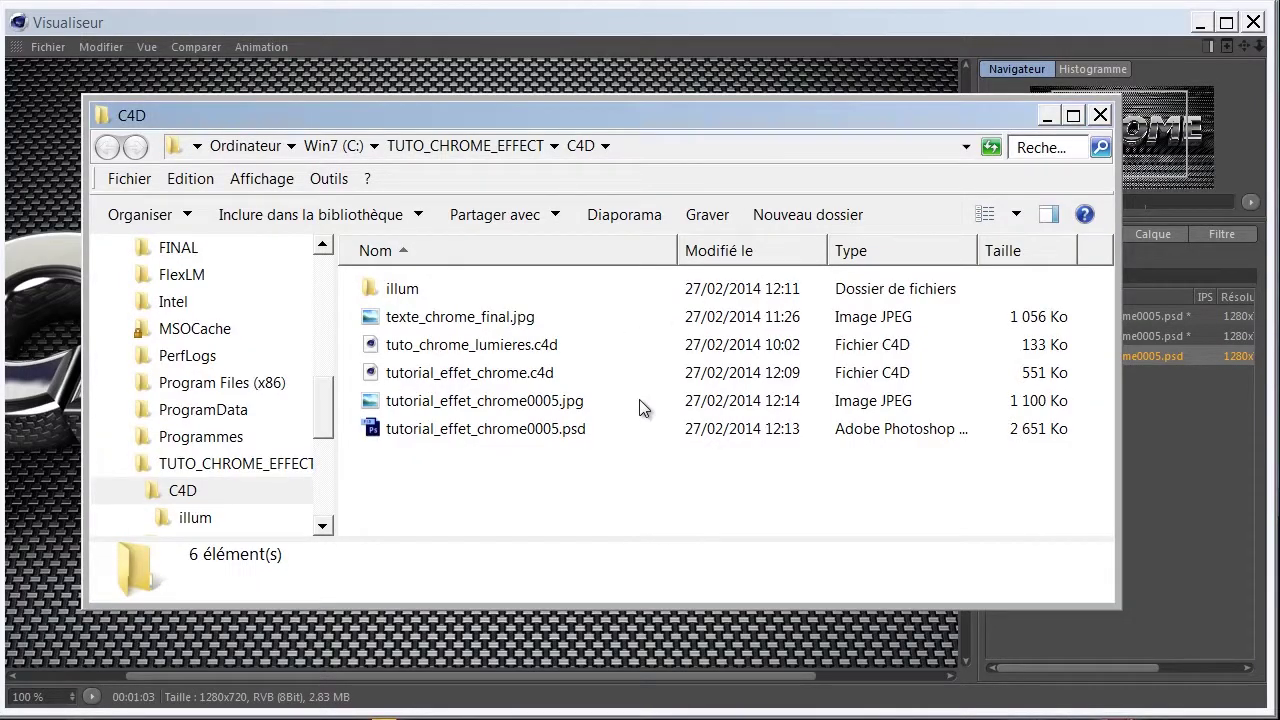